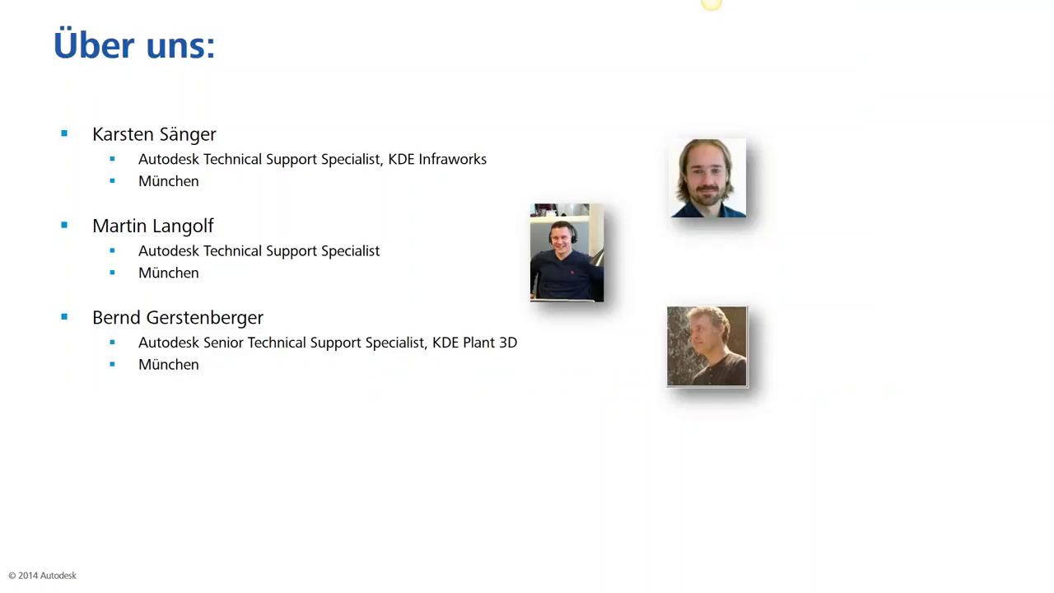
Step: Advance the slideshow to slide 3, 'Bevor wir beginnen…'
key(Right)
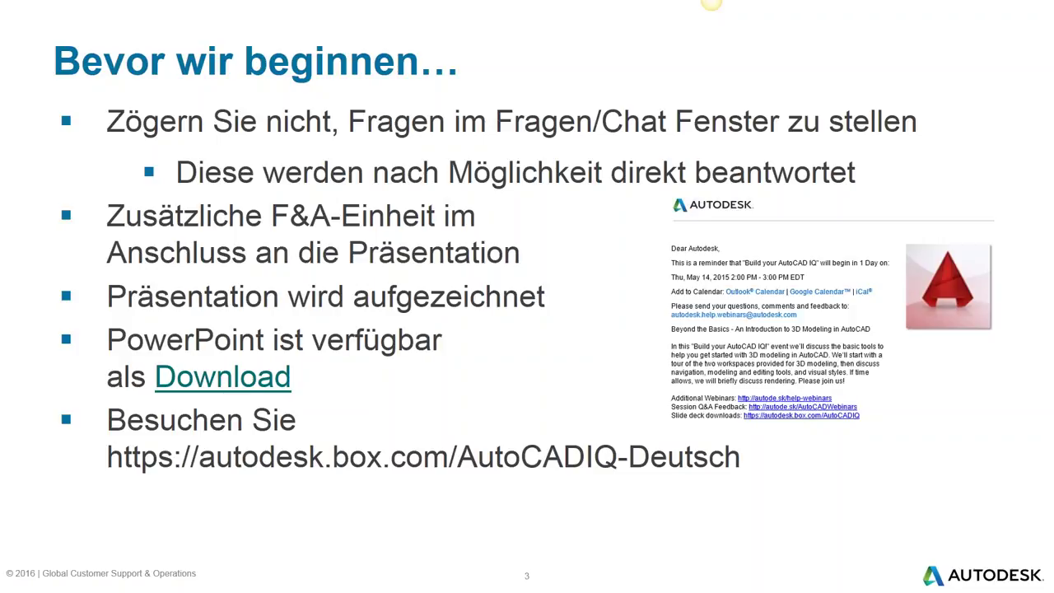
Step: Advance the slideshow past the webinar housekeeping slide
key(Right)
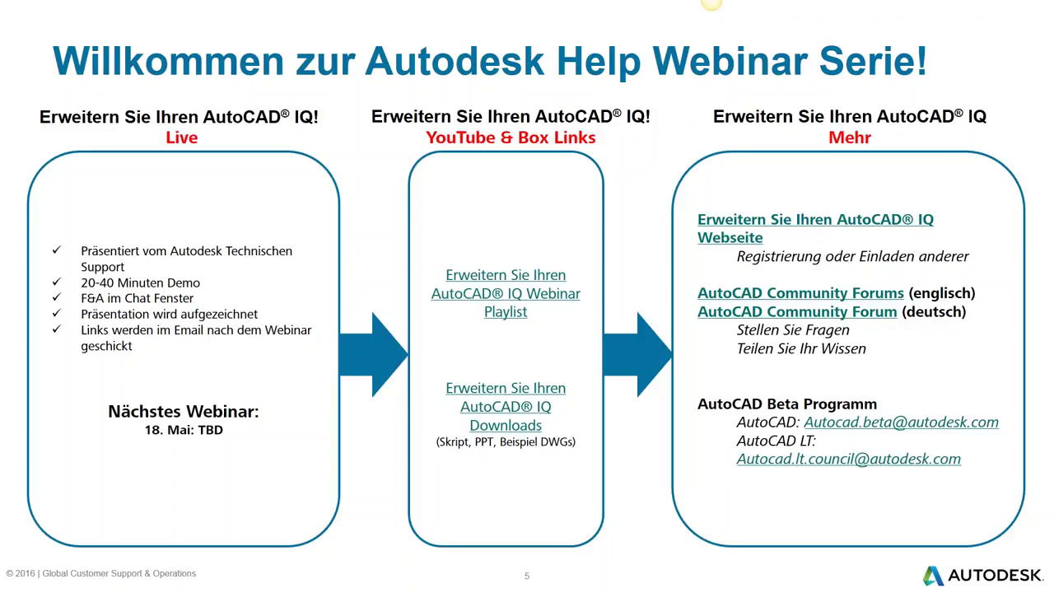
Step: Move the slideshow on from the 'Willkommen zur Autodesk Help Webinar Serie!' slide
key(Right)
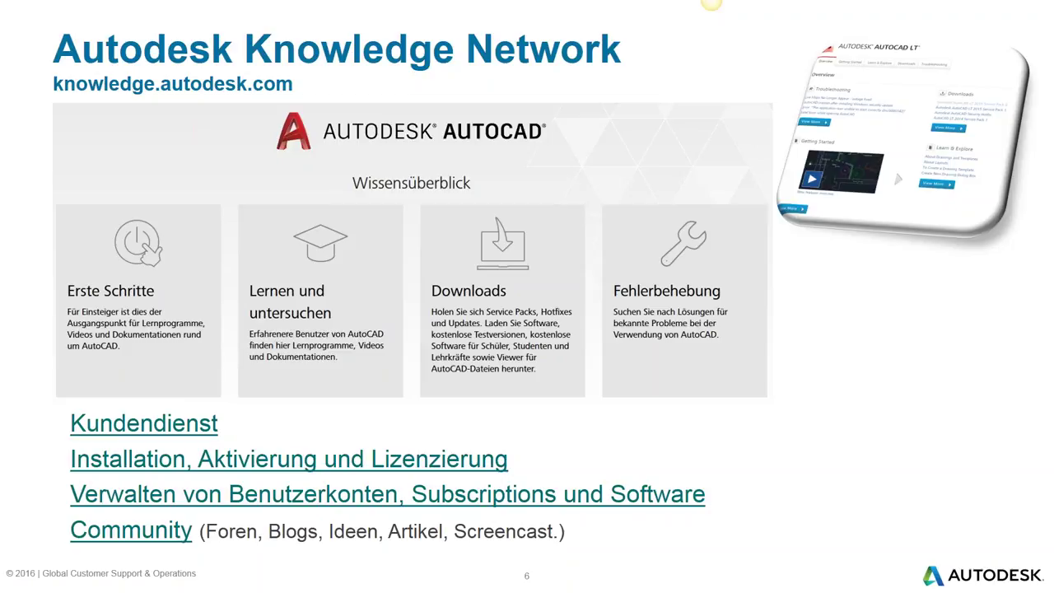
Step: Advance the slideshow to the Autodesk Answer Day slide
key(Right)
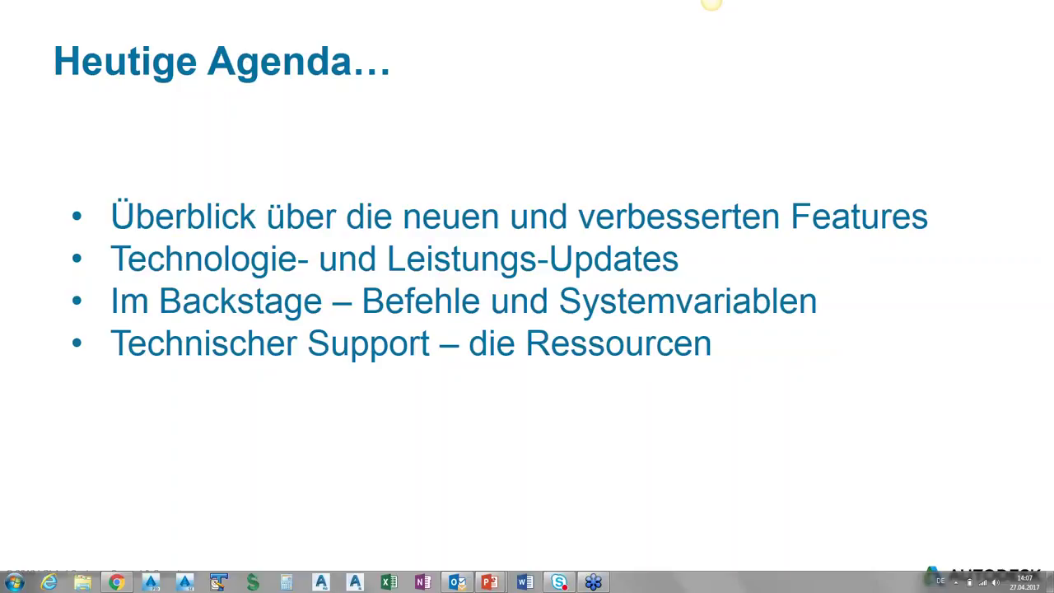
Step: Restore the agenda slideshow to full screen, then switch over to the AutoCAD window
mouse_move(490, 582)
click(519, 502)
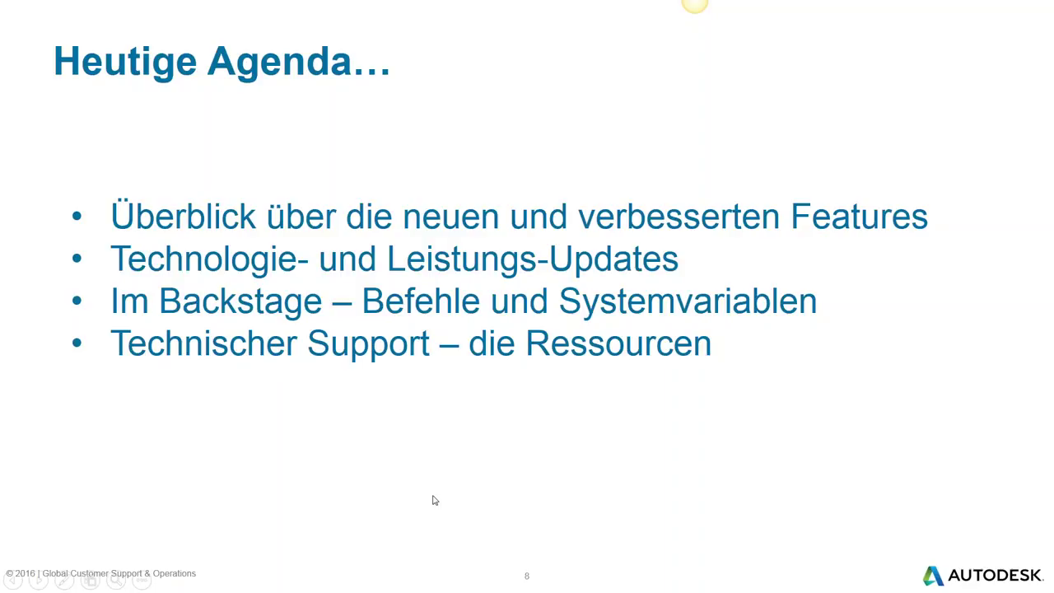
key(alt+Tab)
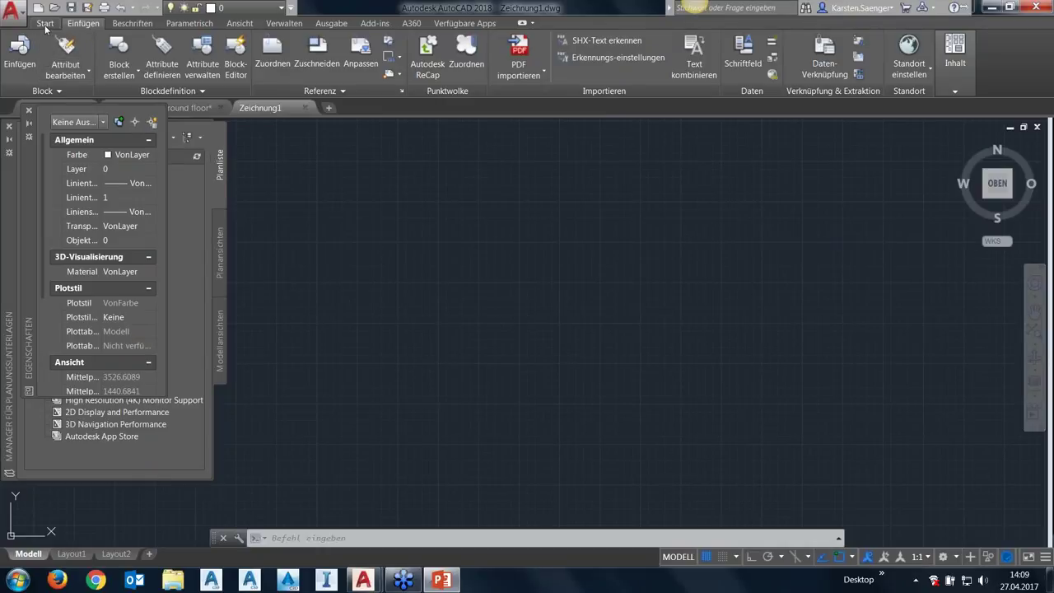
Step: Start saving Zeichnung1.dwg as a drawing, keeping the AutoCAD 2018-Zeichnung (*.dwg) file type
click(22, 14)
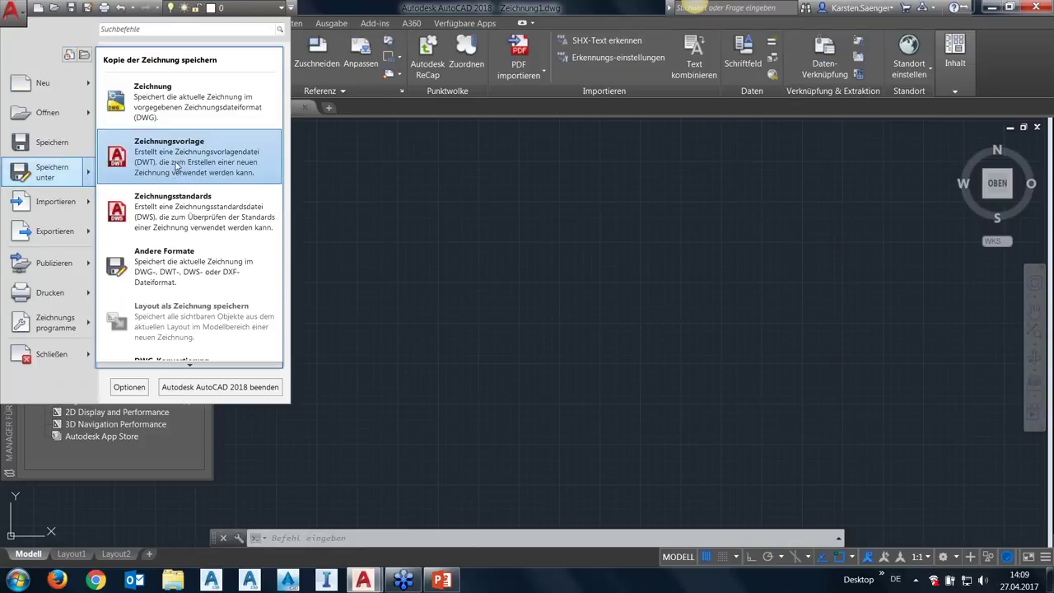
mouse_move(49, 172)
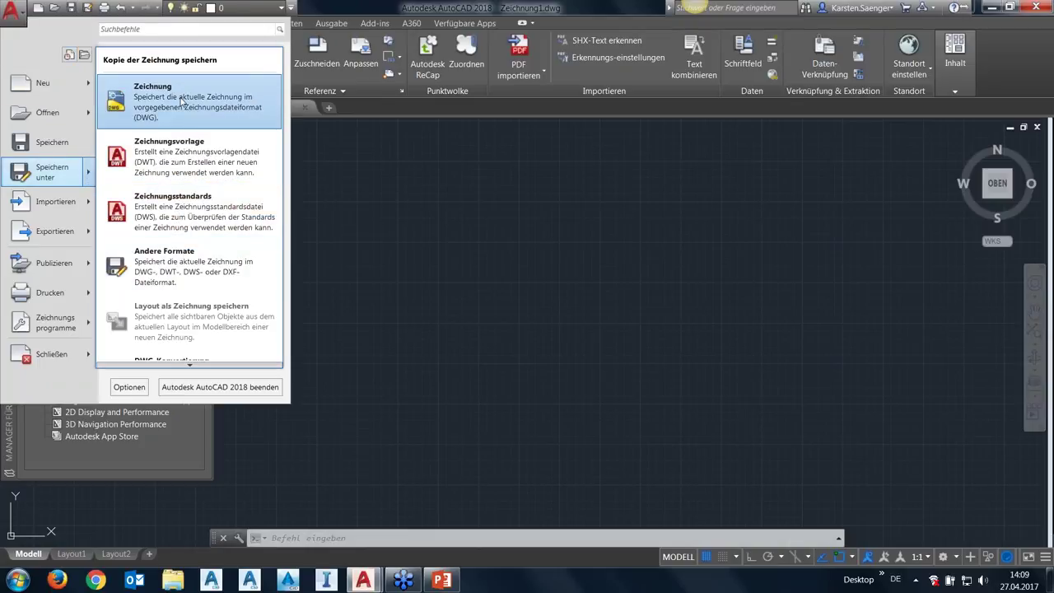
click(156, 99)
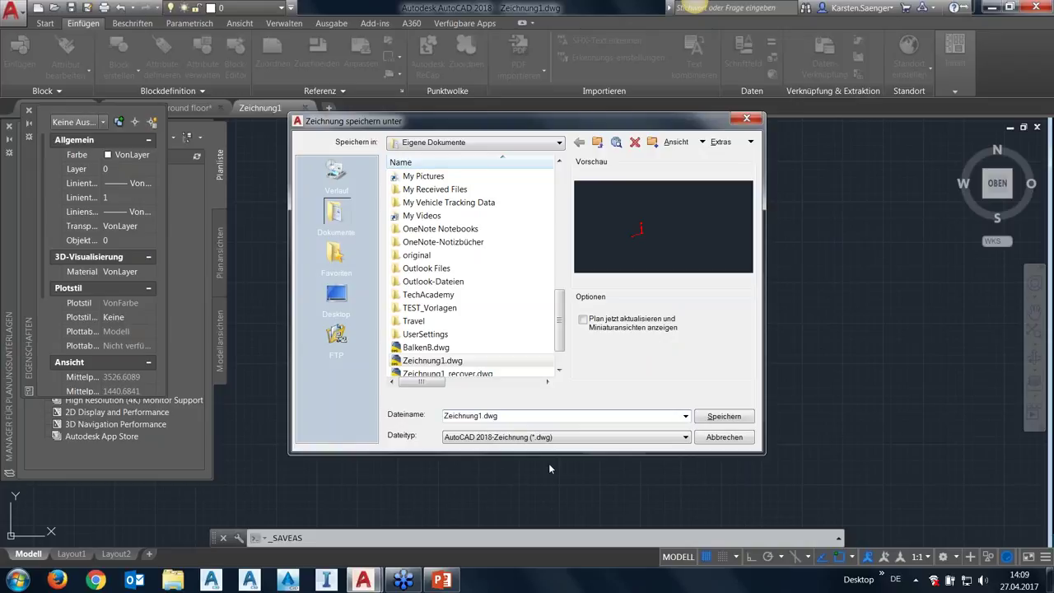
click(584, 441)
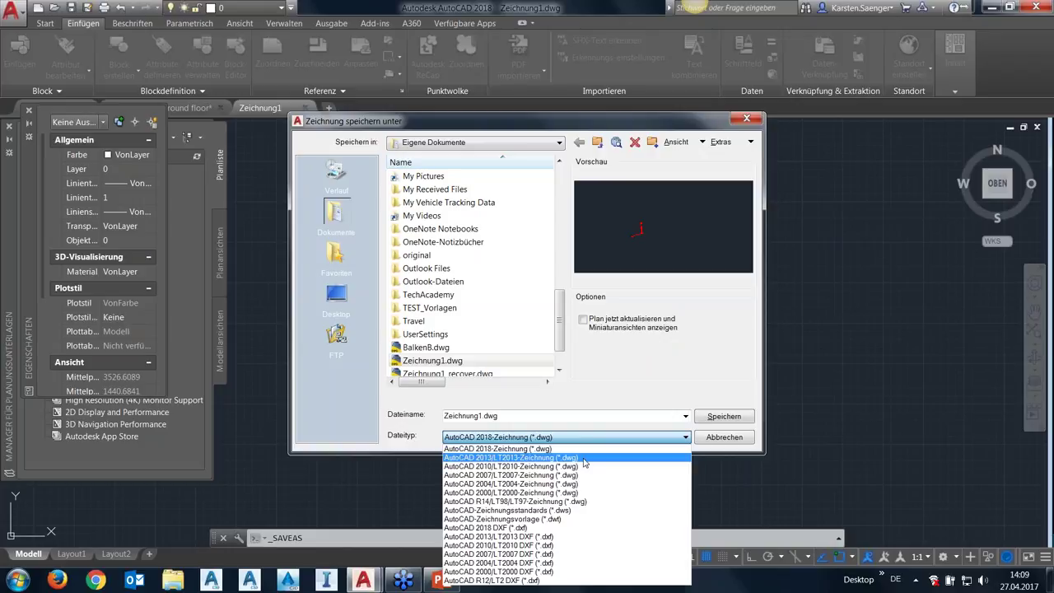
click(714, 443)
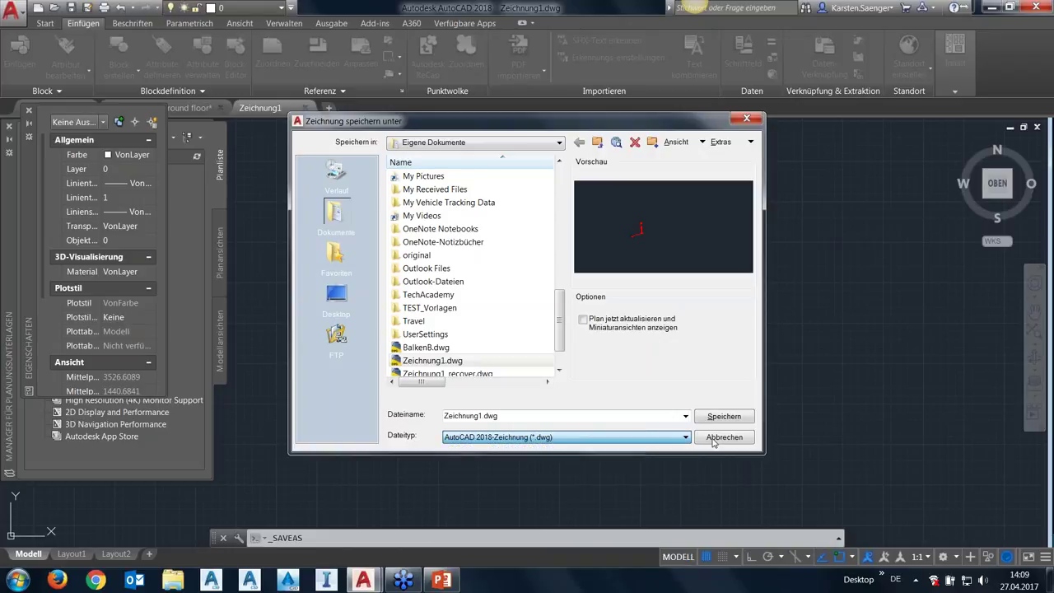
Step: Cancel the save, widen the file browser, sort by Änderungsdatum, and cancel it
click(713, 443)
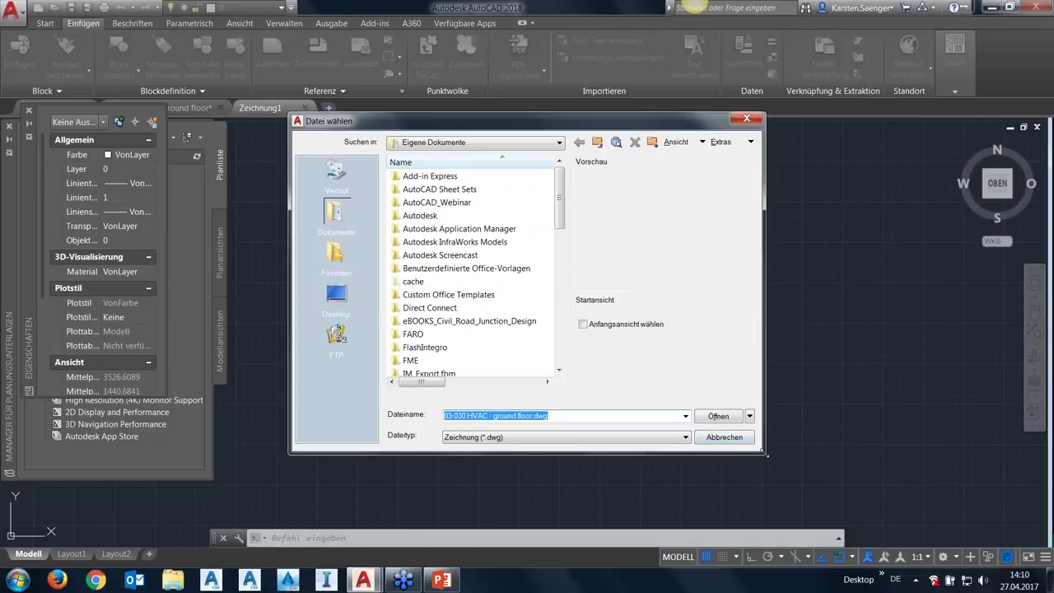
drag(767, 454, 897, 480)
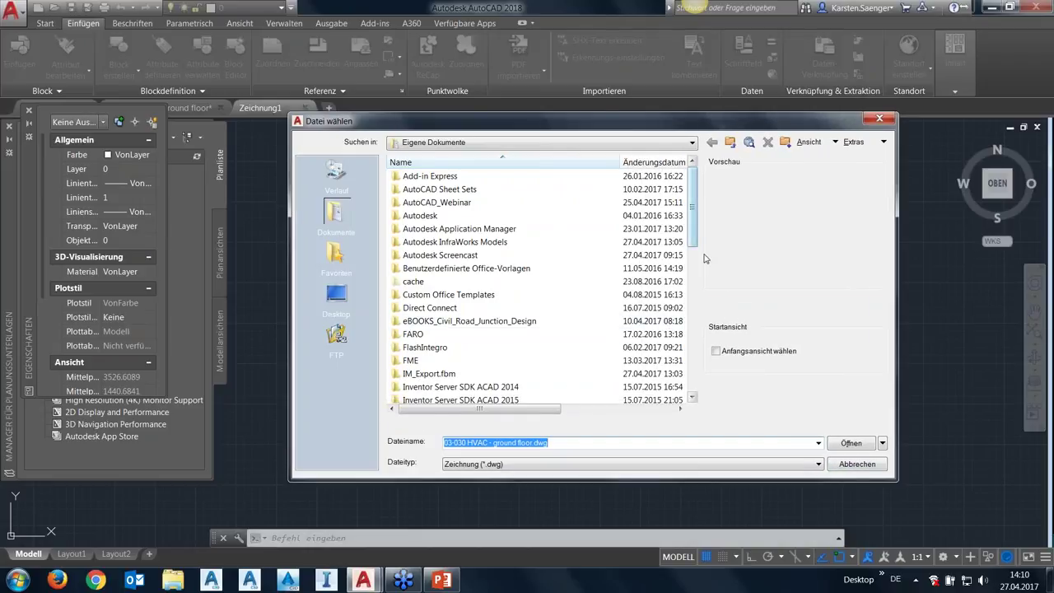
drag(621, 162, 560, 168)
click(582, 163)
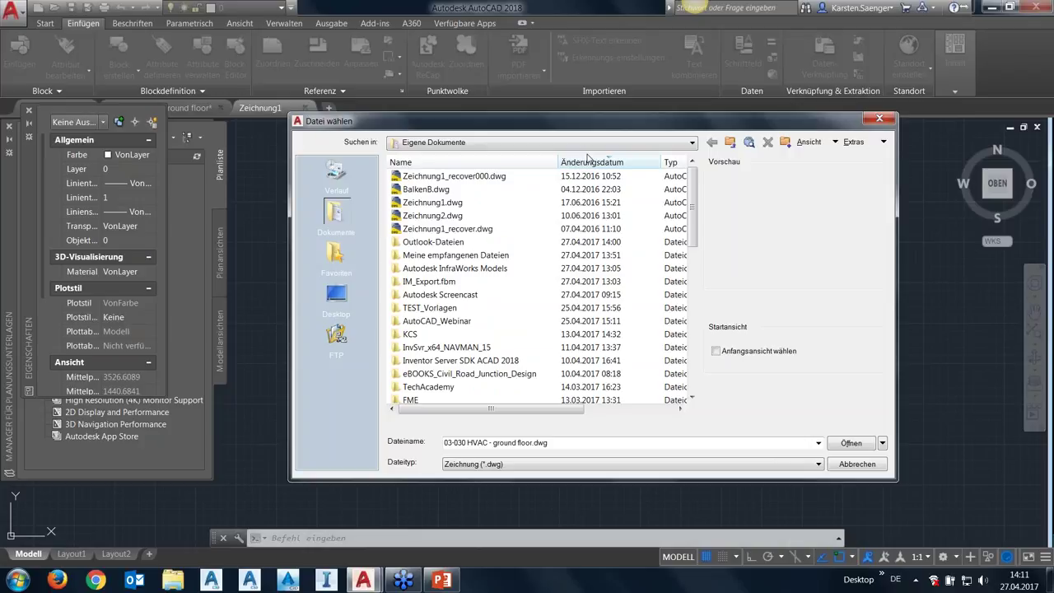
click(867, 471)
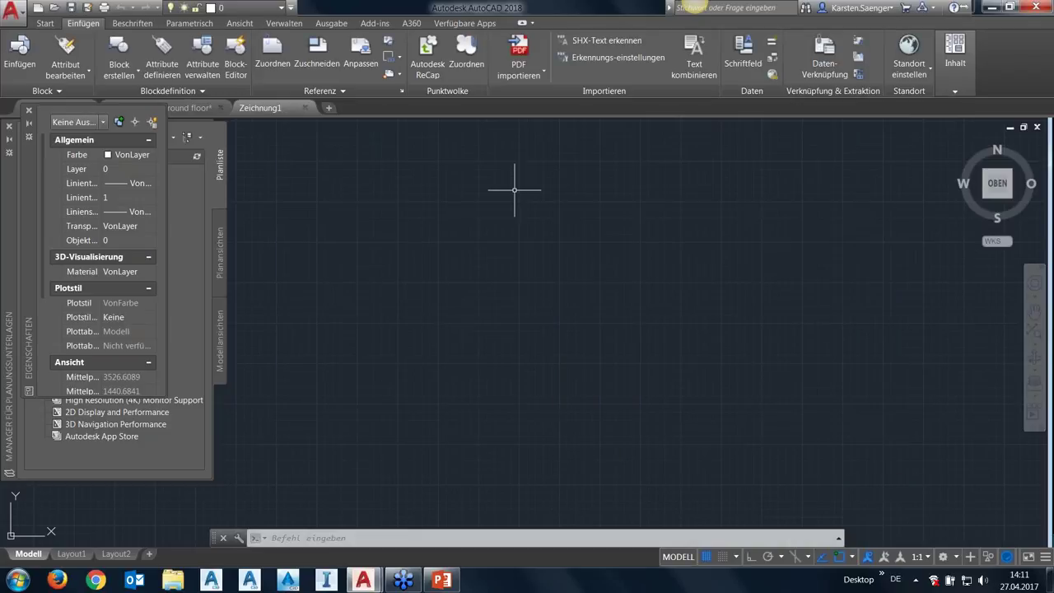
Step: Reopen the file browser with Ctrl+O, widen it, and cancel again
key(ctrl+o)
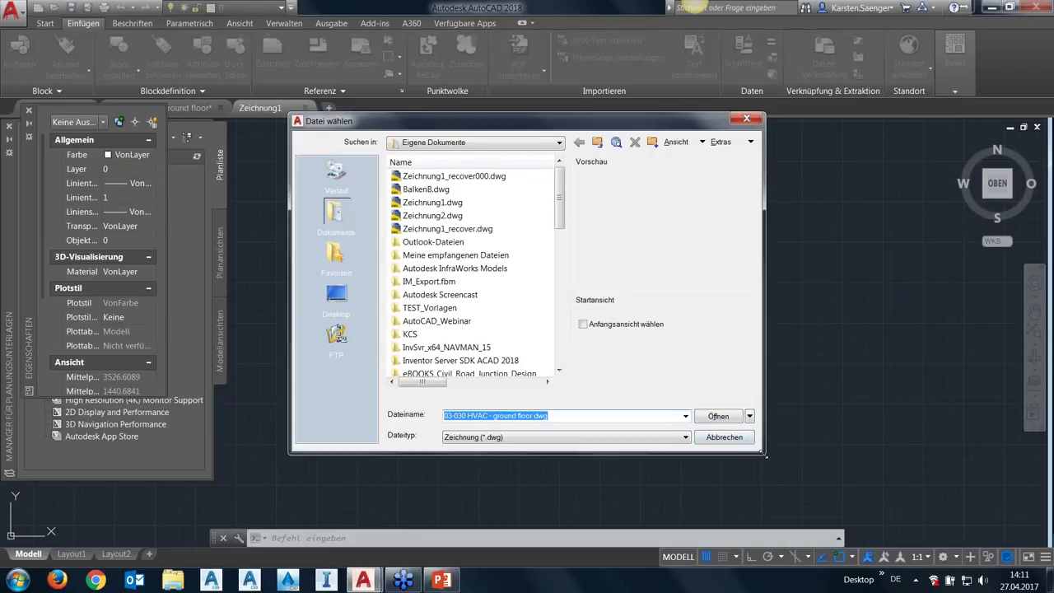
drag(765, 452, 917, 463)
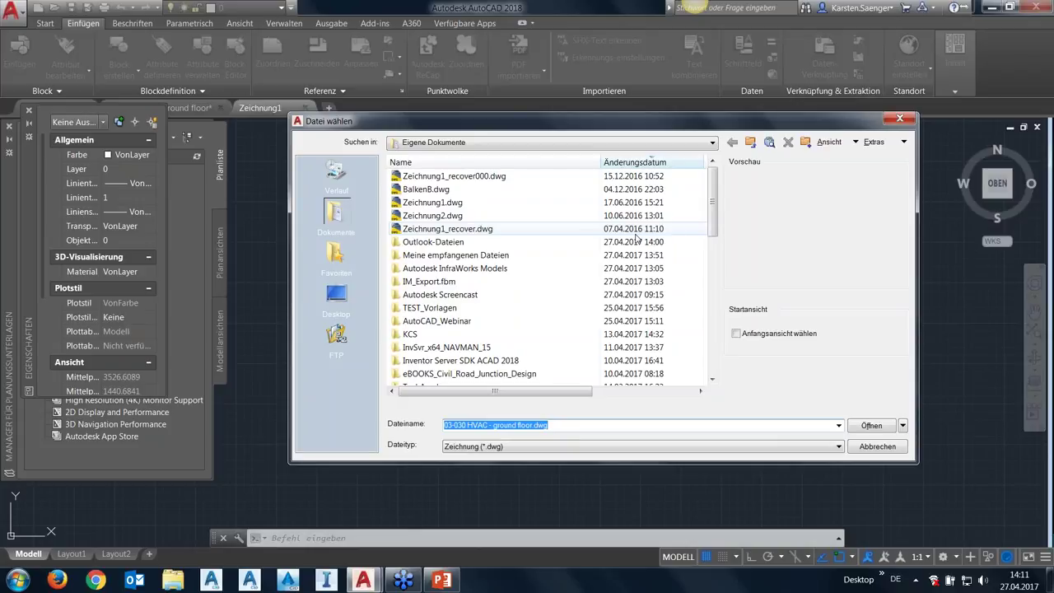
click(865, 450)
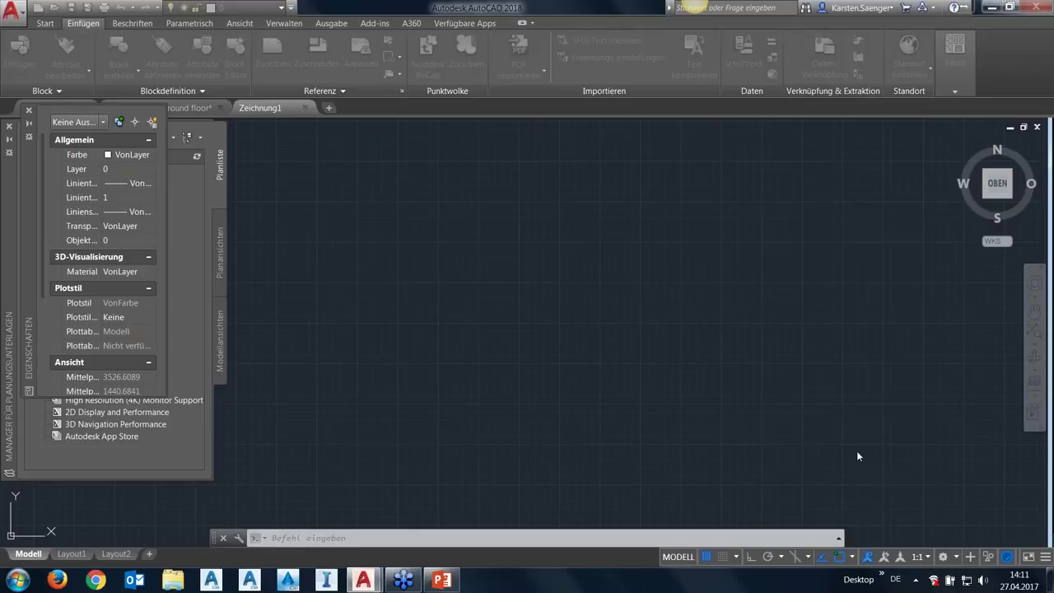
click(852, 557)
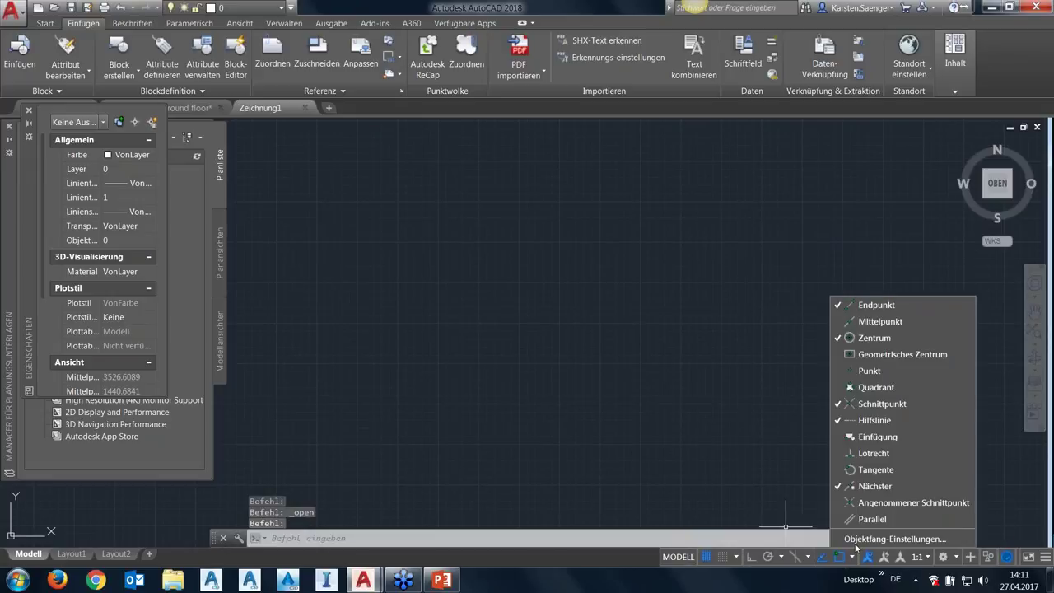
click(861, 541)
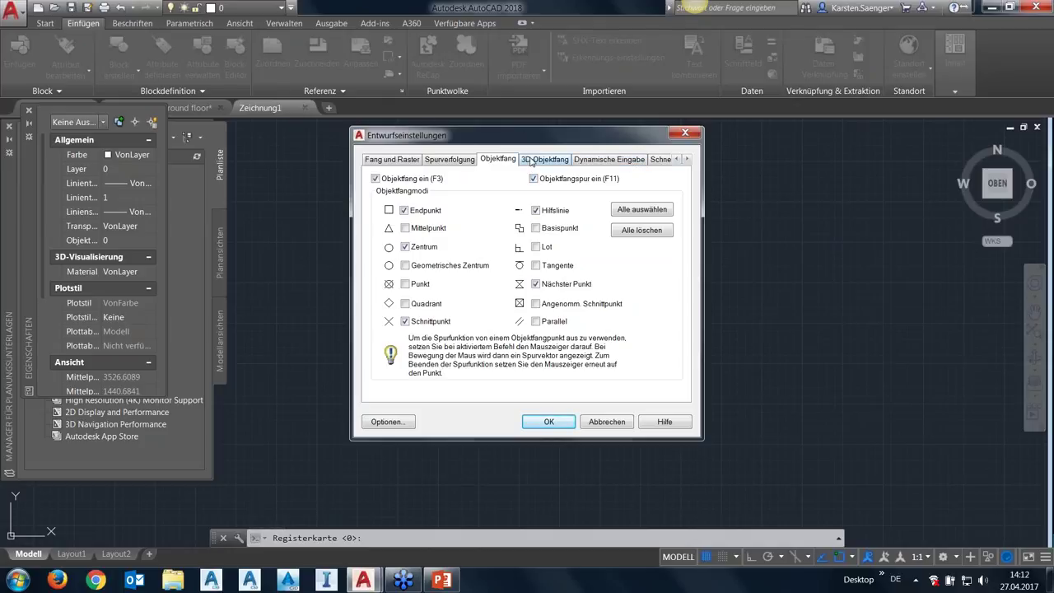
click(687, 159)
click(687, 160)
click(686, 160)
click(680, 159)
click(680, 160)
click(680, 160)
click(687, 160)
mouse_move(703, 441)
mouse_down()
mouse_move(897, 430)
mouse_move(713, 430)
mouse_move(865, 428)
mouse_move(882, 440)
mouse_up()
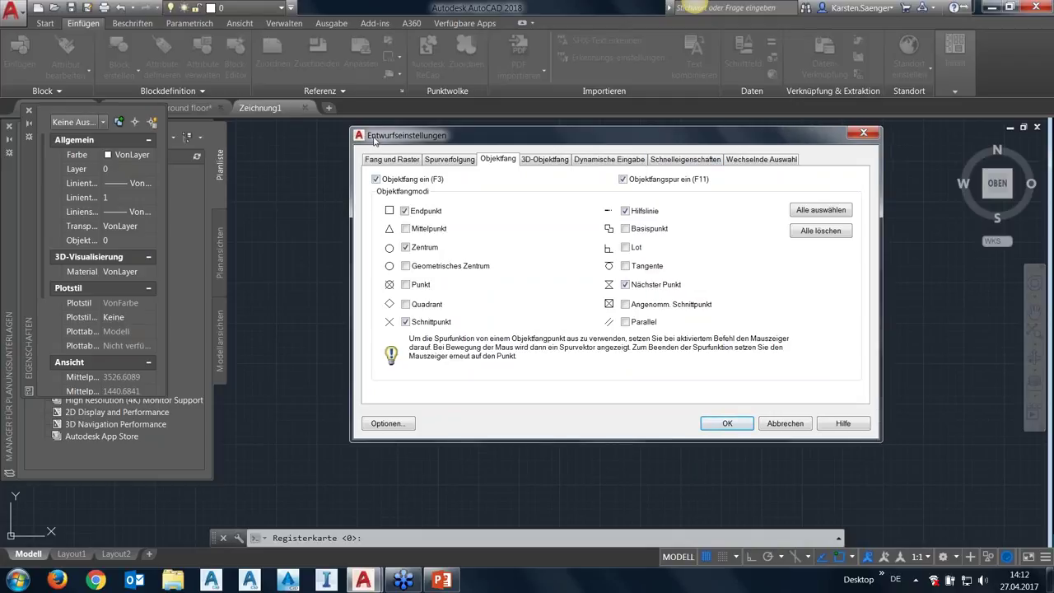
drag(375, 136, 305, 141)
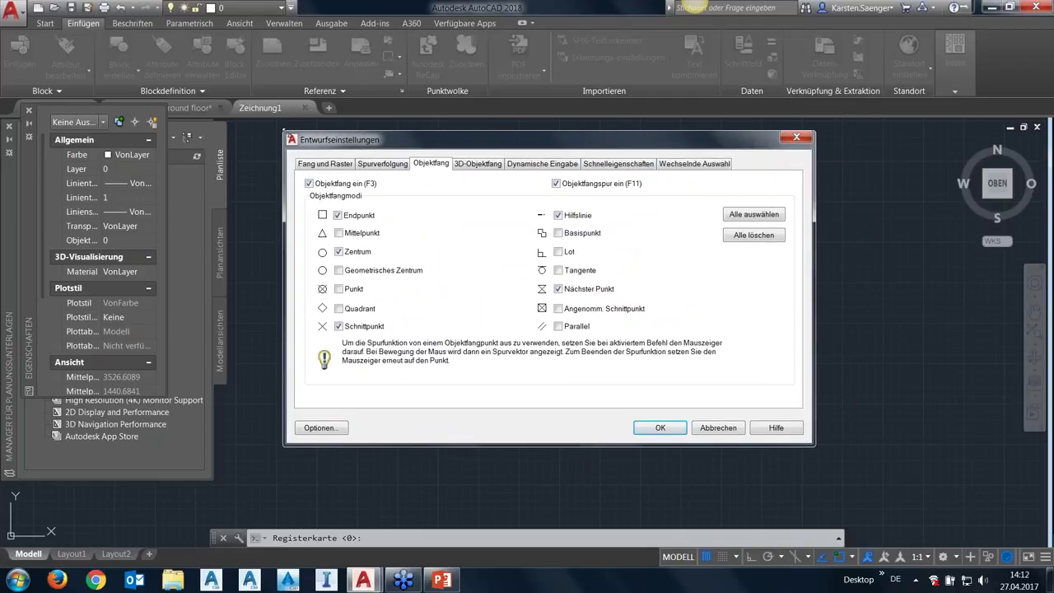
drag(283, 163, 302, 164)
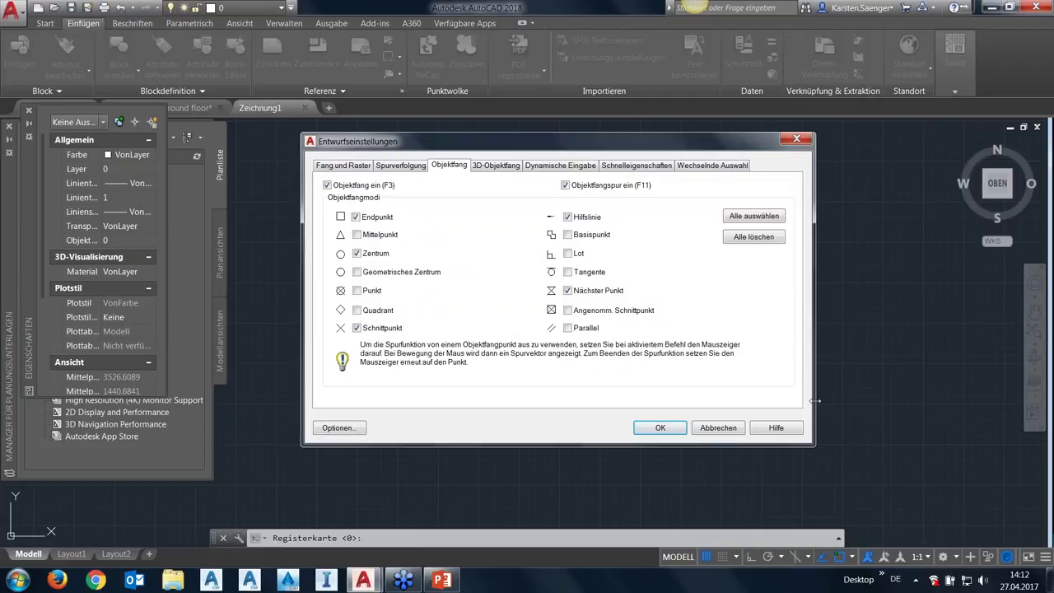
mouse_move(814, 401)
mouse_down()
mouse_move(601, 402)
mouse_move(654, 402)
mouse_up()
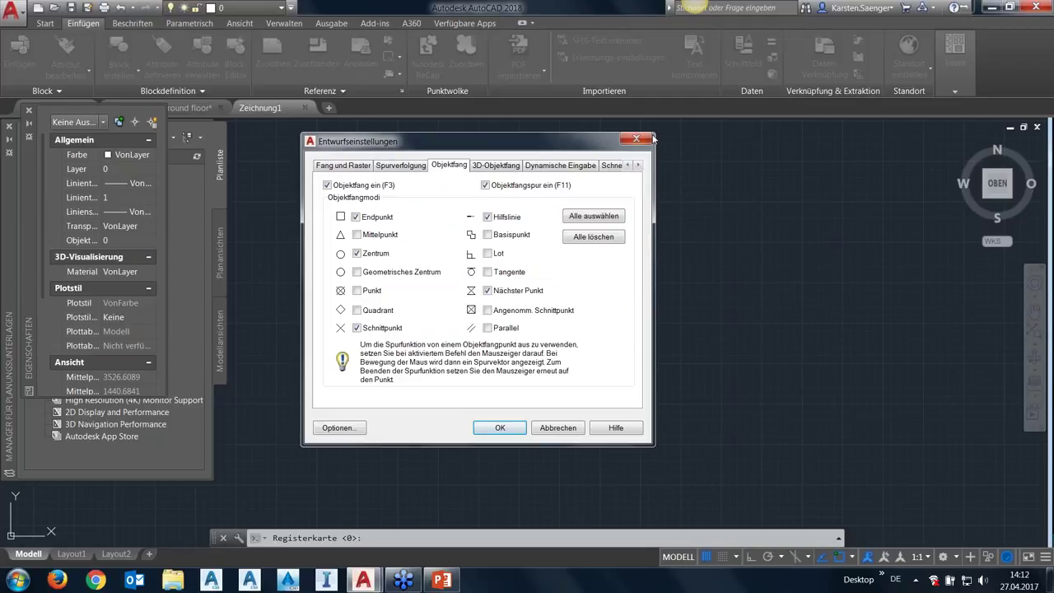
mouse_move(655, 214)
mouse_down()
mouse_move(898, 214)
mouse_move(822, 213)
mouse_up()
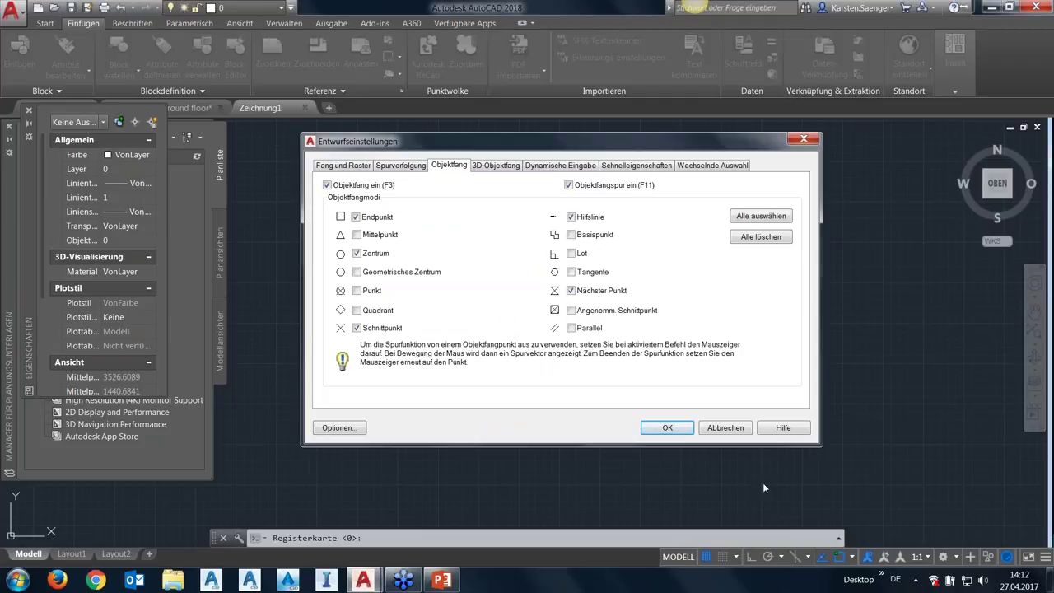
click(736, 429)
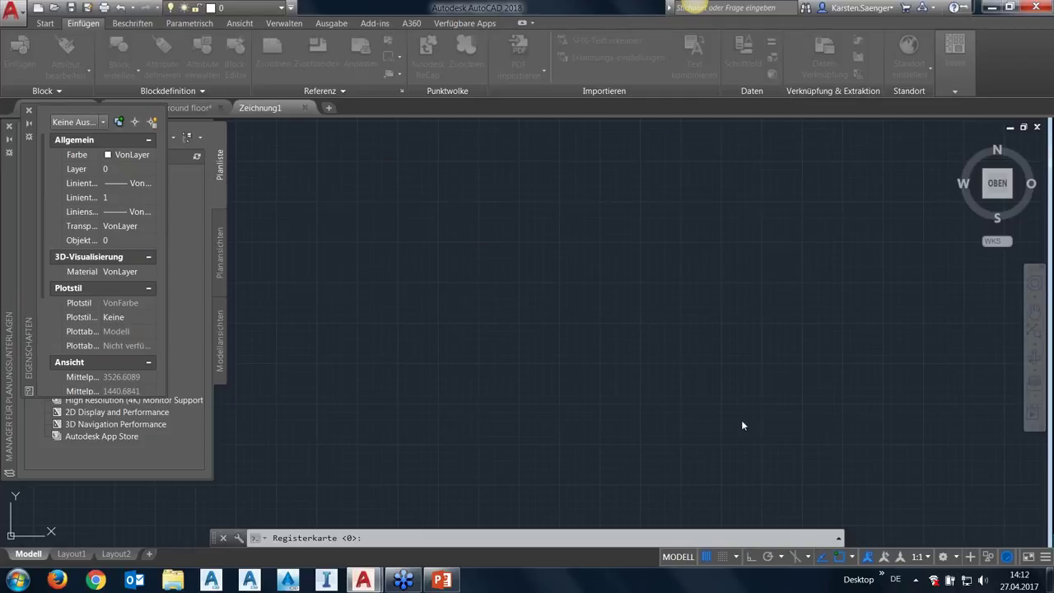
Step: Set the current object colour to True Color RGB 150,100,80 instead of VonLayer
click(47, 24)
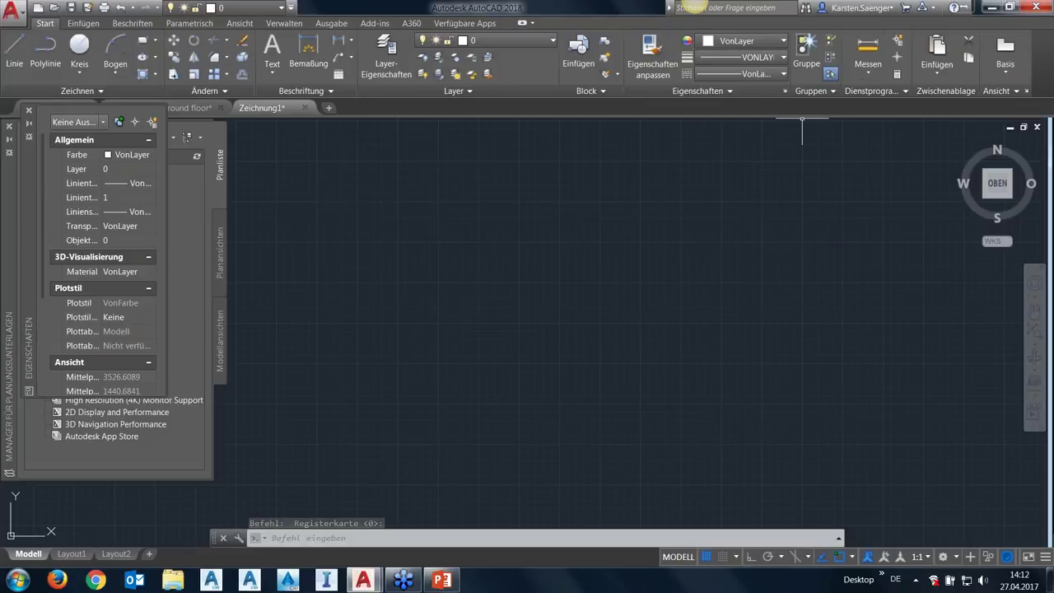
click(784, 42)
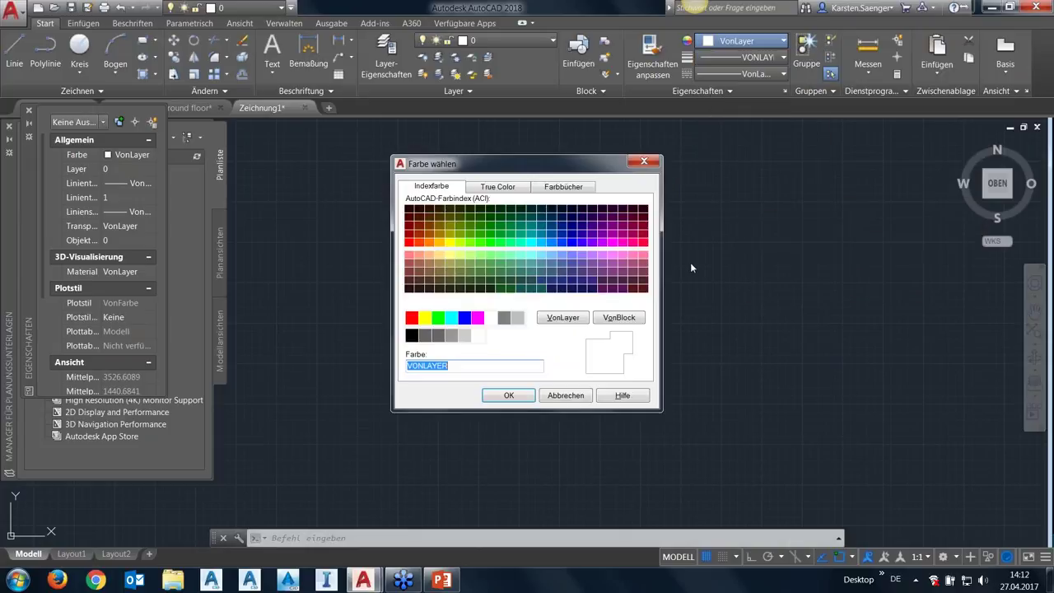
click(502, 187)
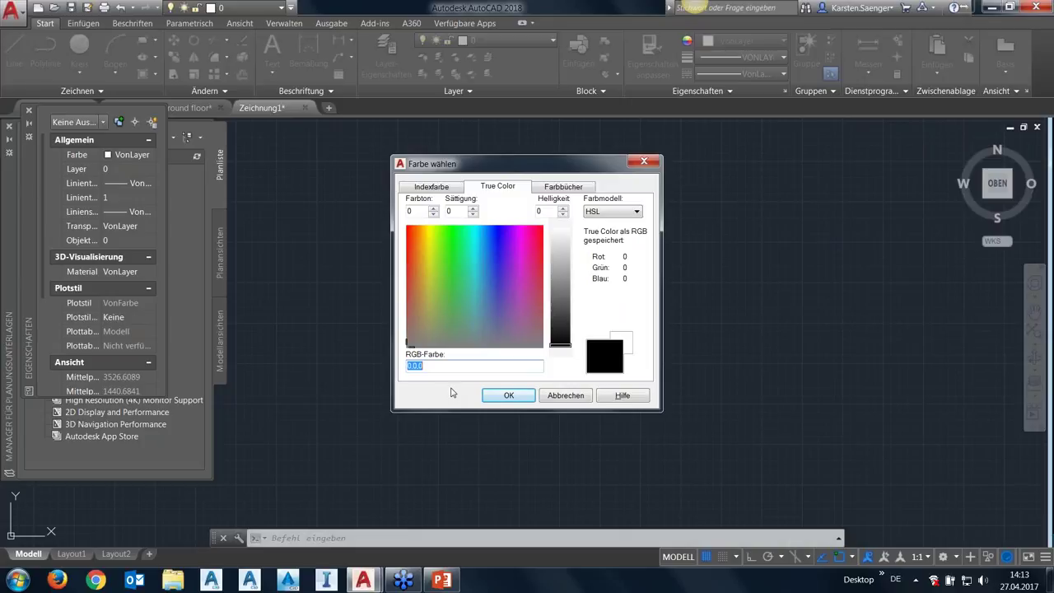
drag(441, 366, 398, 362)
text(150,100,)
text(80)
key(Return)
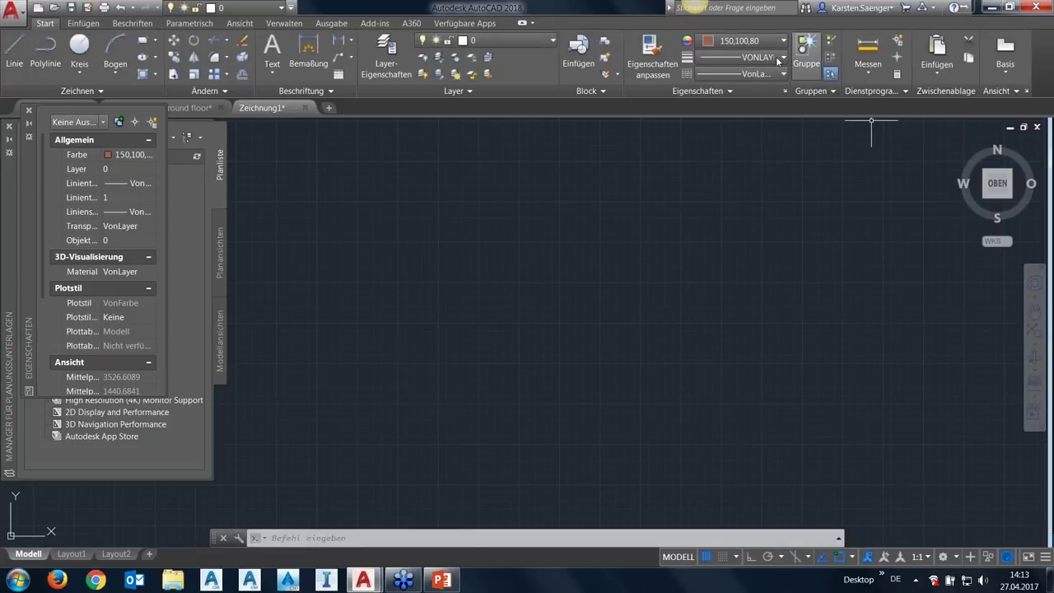
click(784, 42)
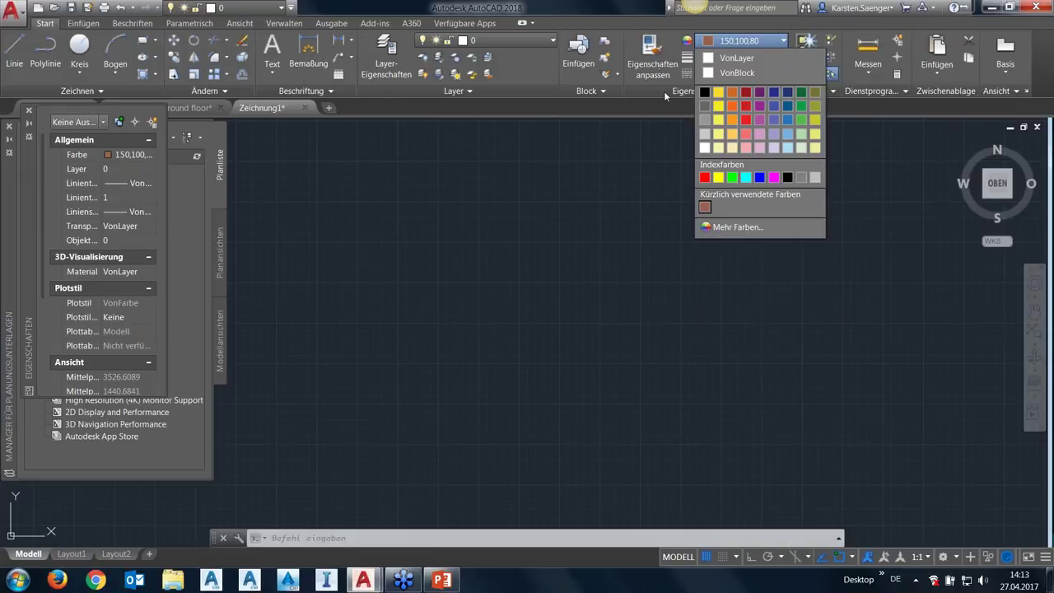
click(581, 5)
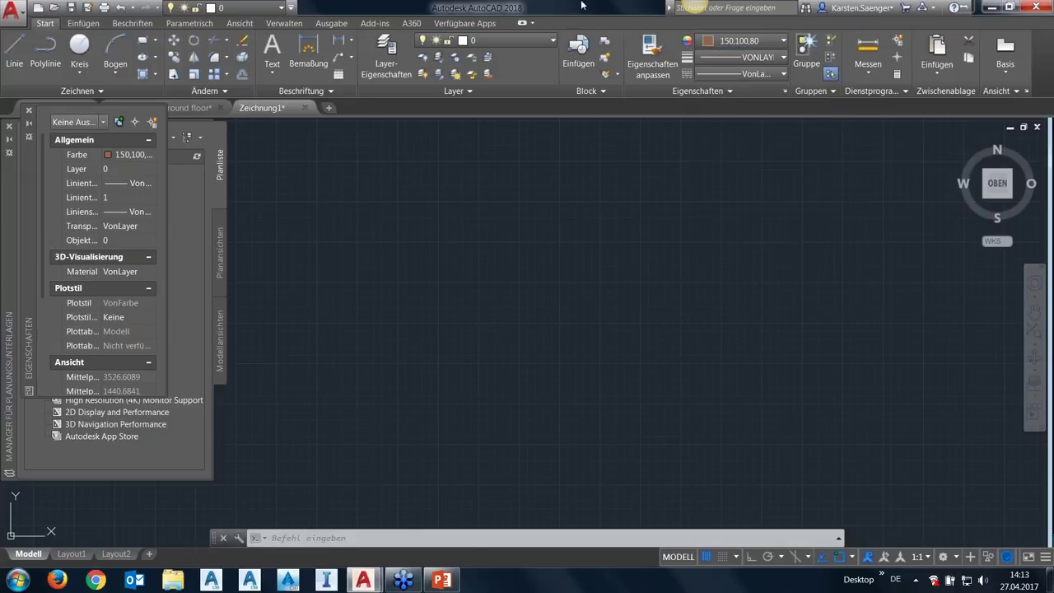
click(291, 8)
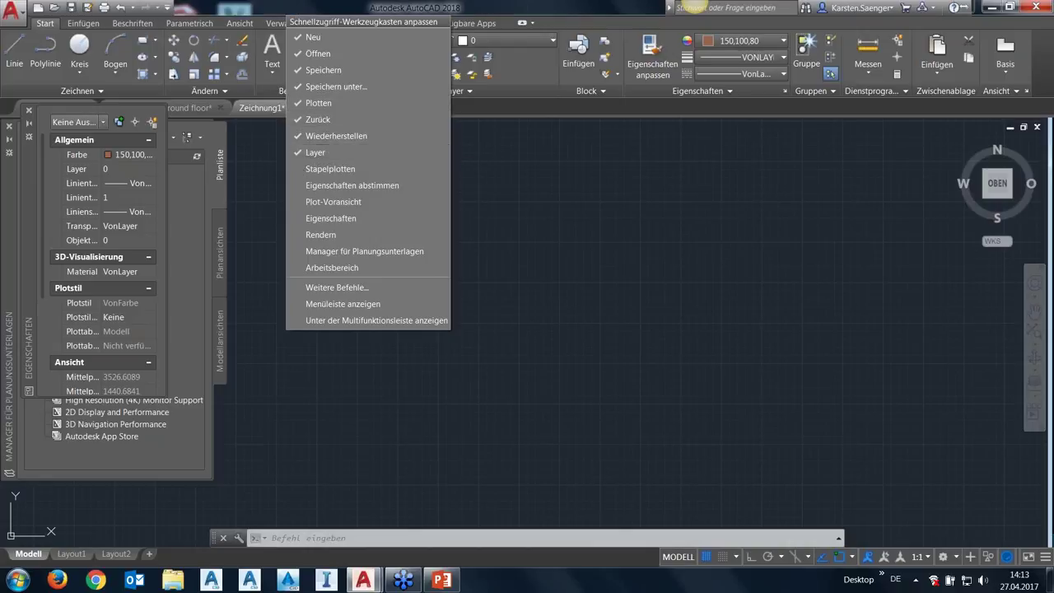
click(313, 153)
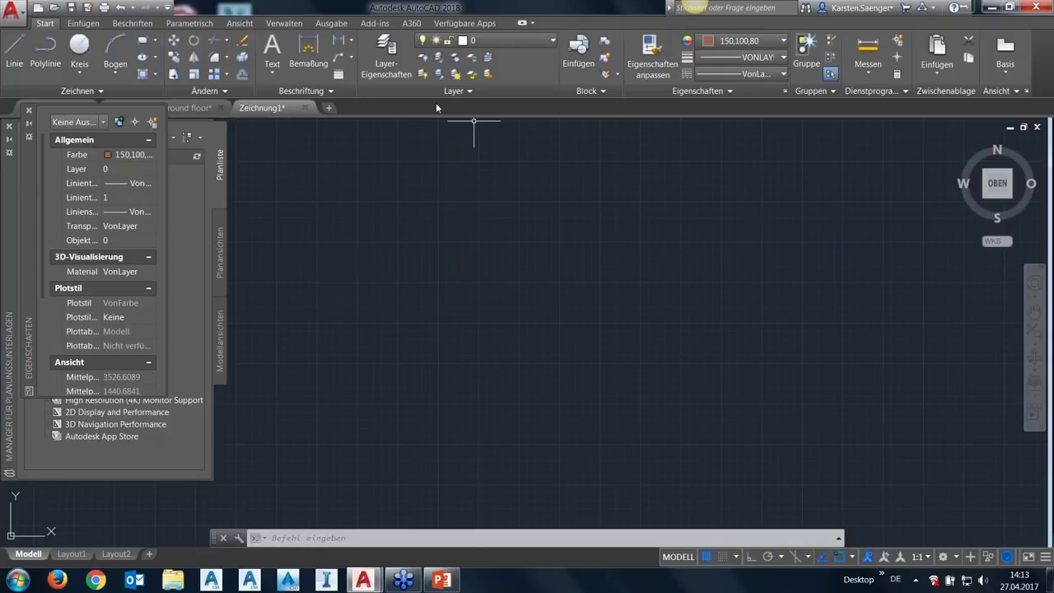
right_click(535, 41)
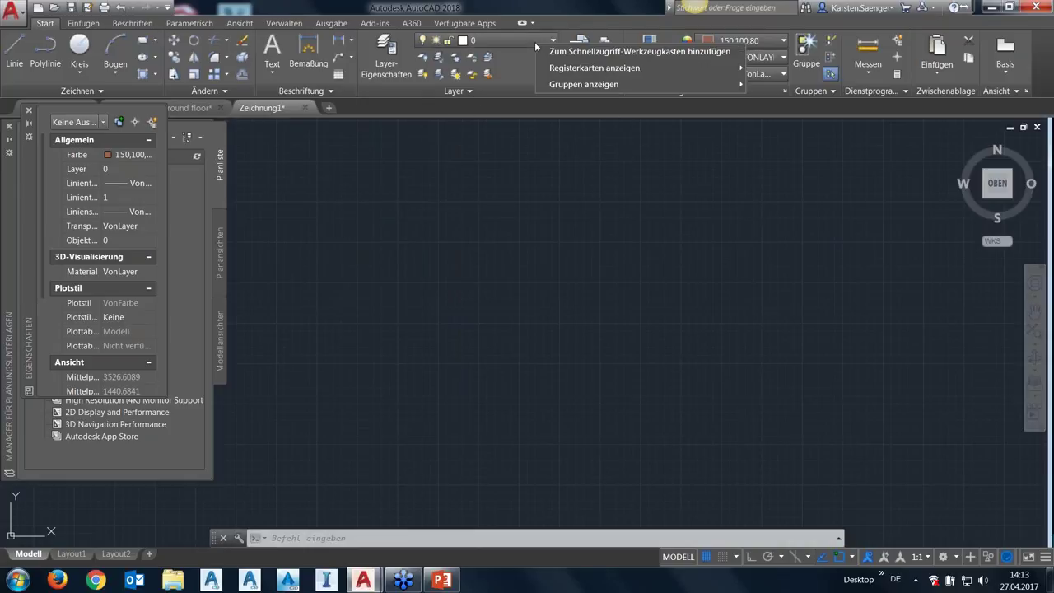
click(580, 52)
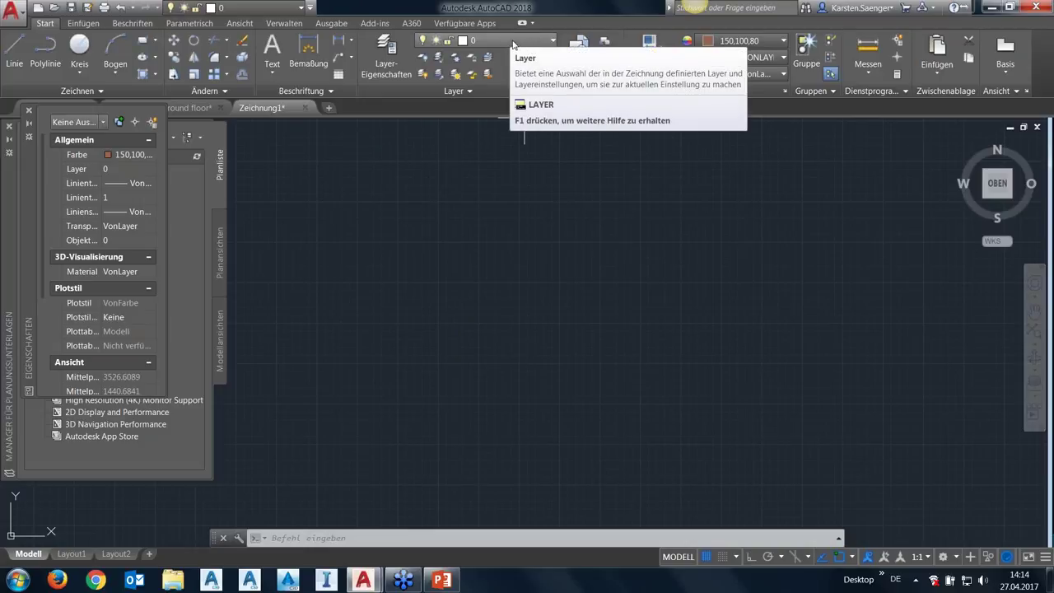
click(311, 8)
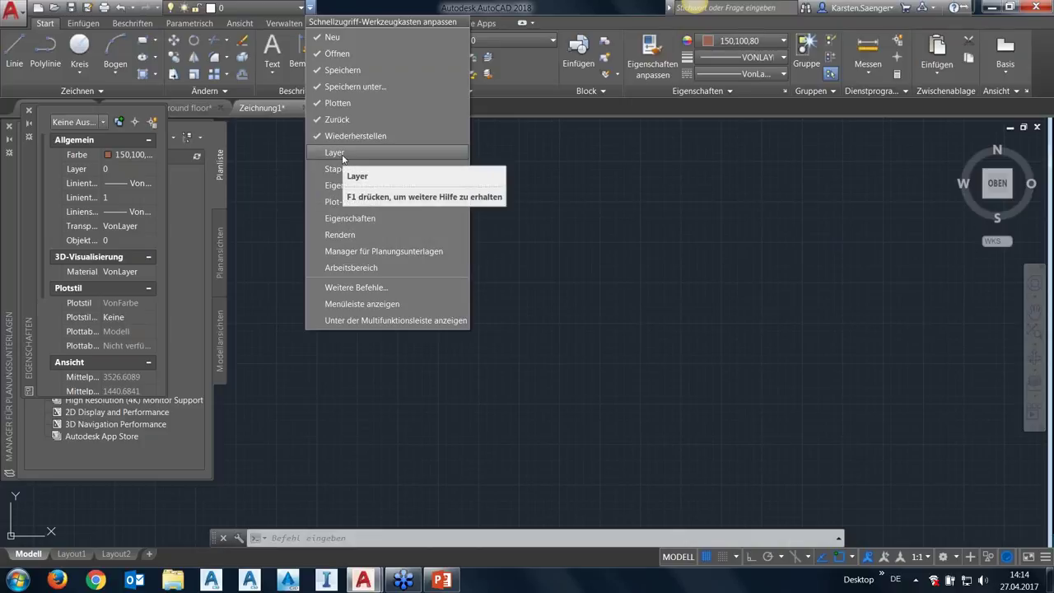
click(343, 152)
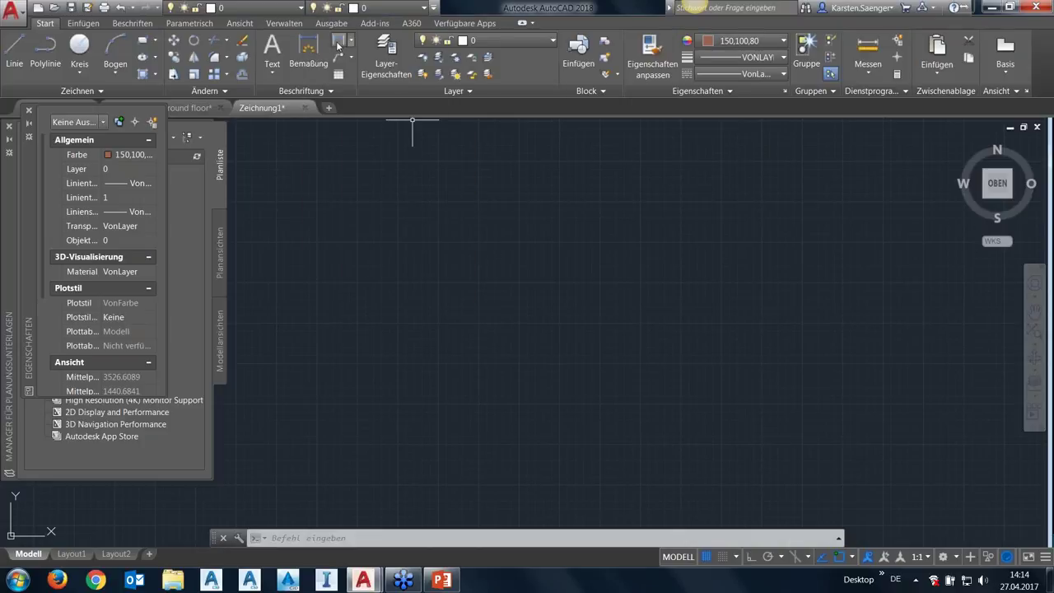
click(434, 7)
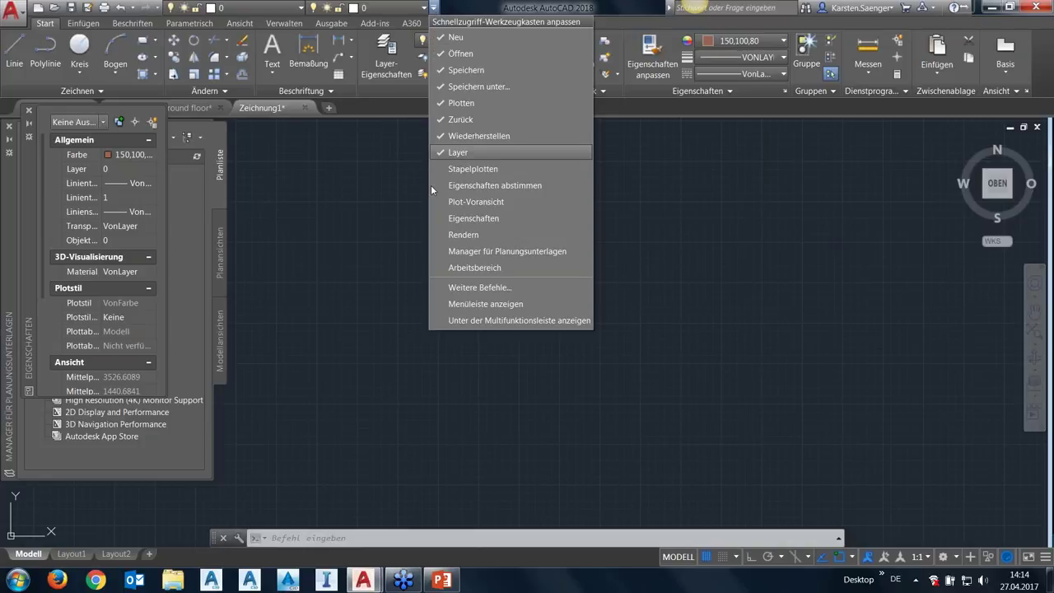
click(453, 154)
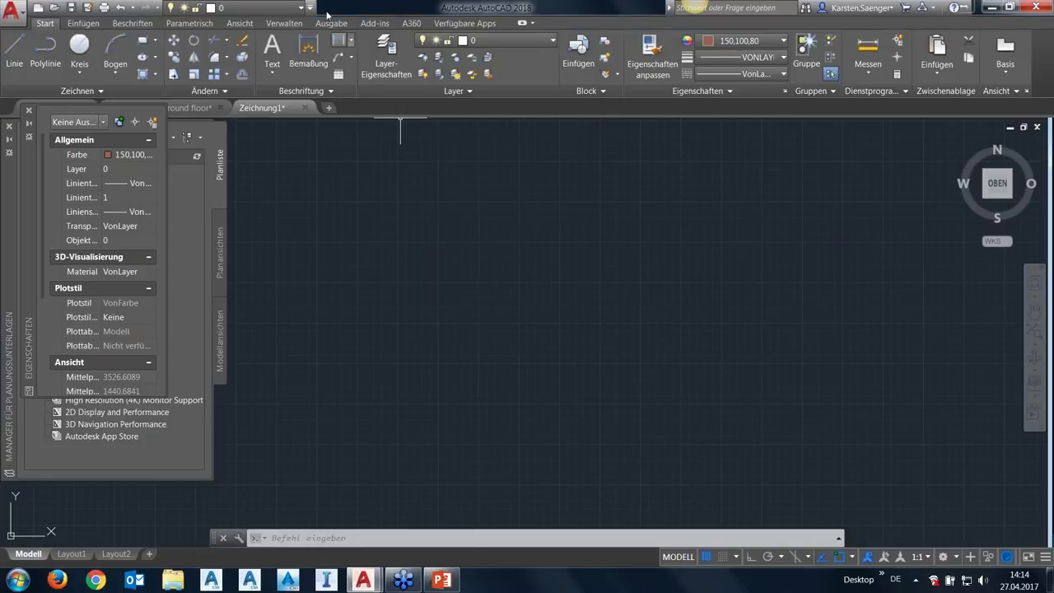
click(299, 8)
click(297, 8)
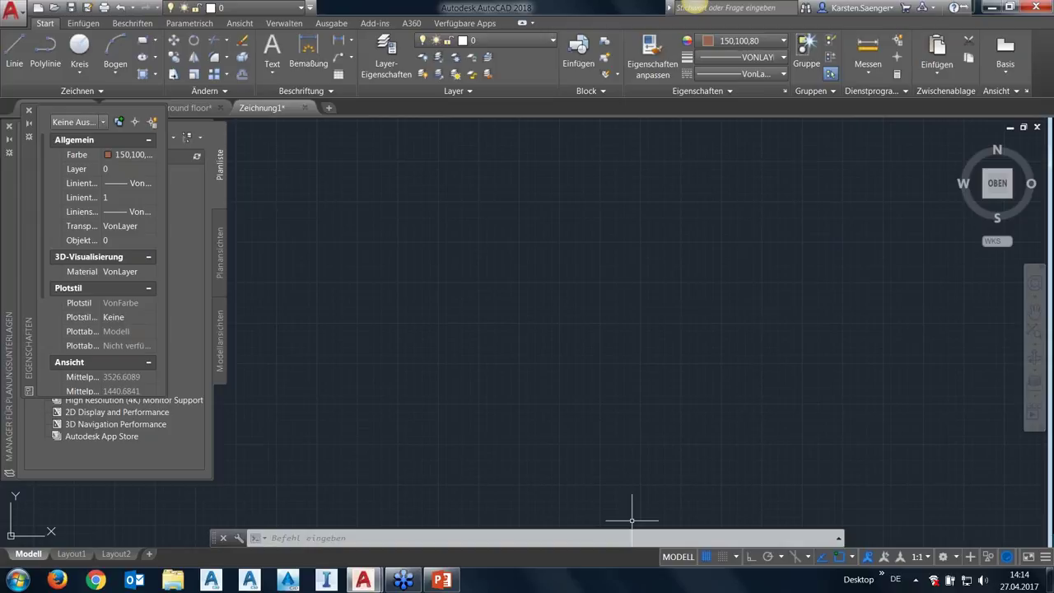
text(sys)
text(var)
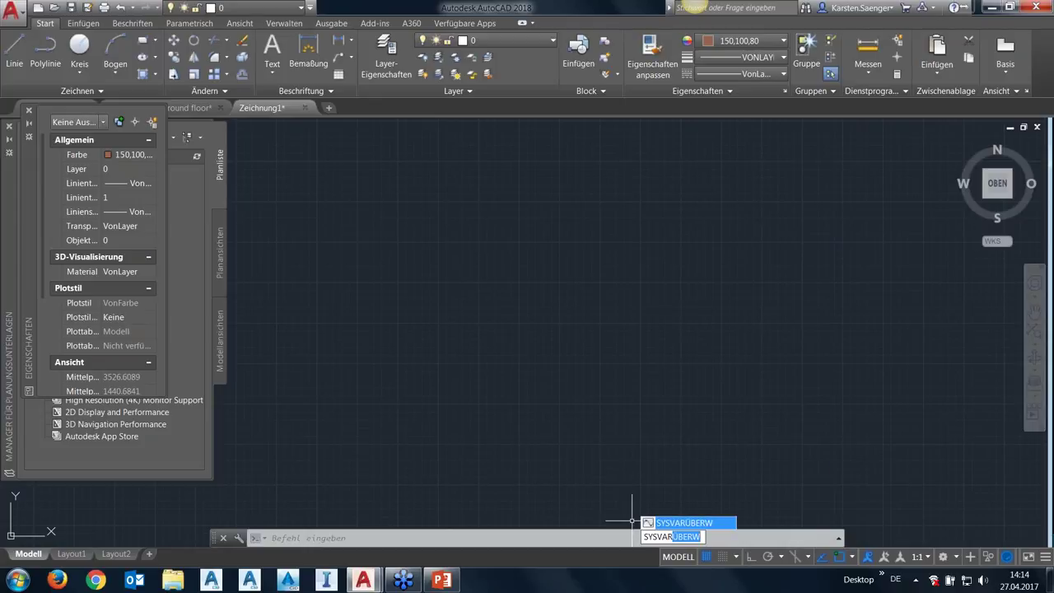
key(Return)
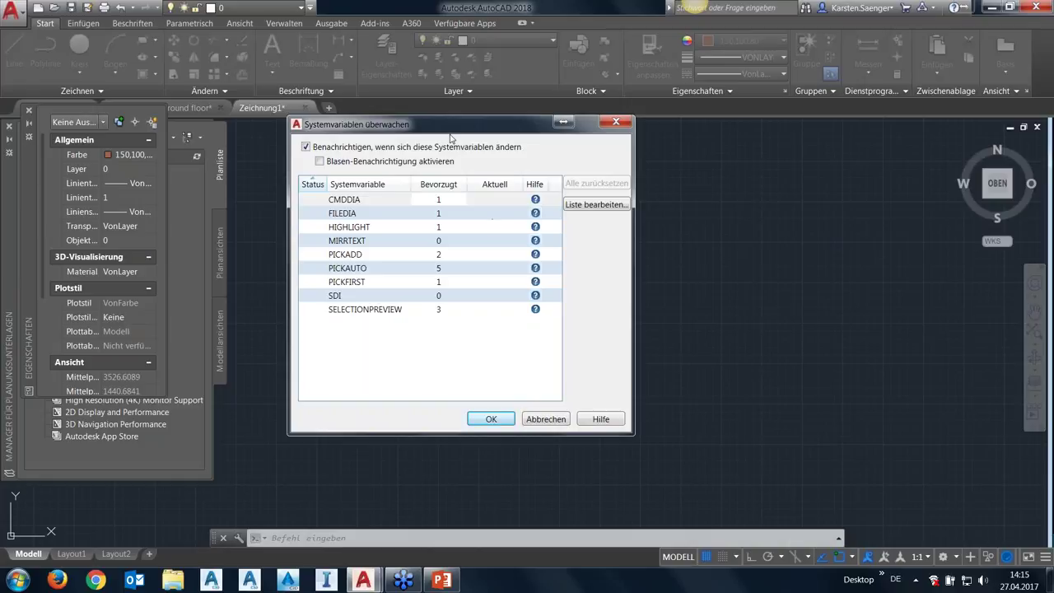
drag(448, 129, 431, 141)
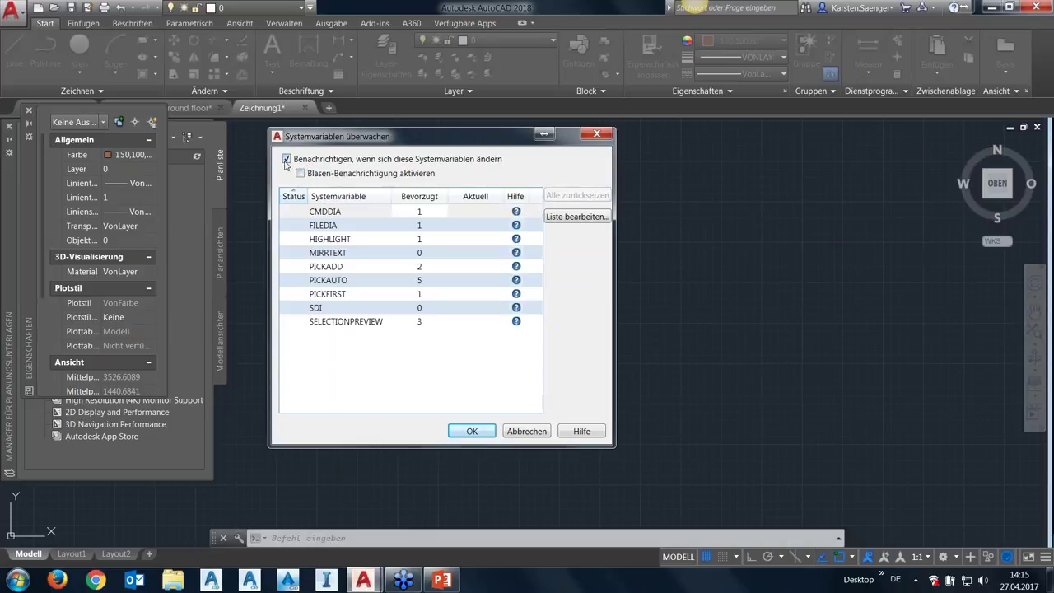
drag(332, 142, 305, 136)
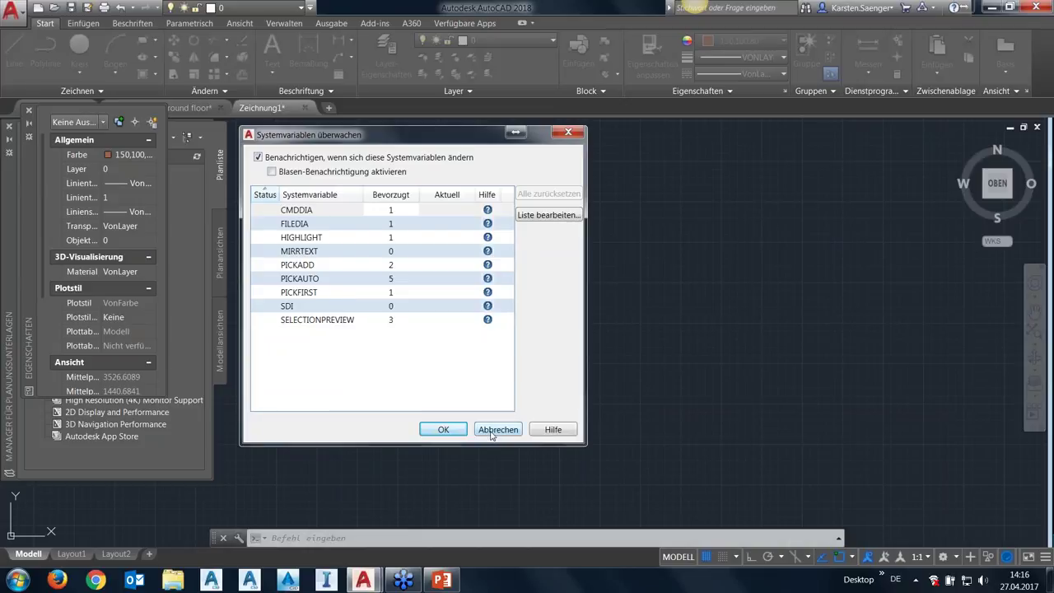
click(492, 433)
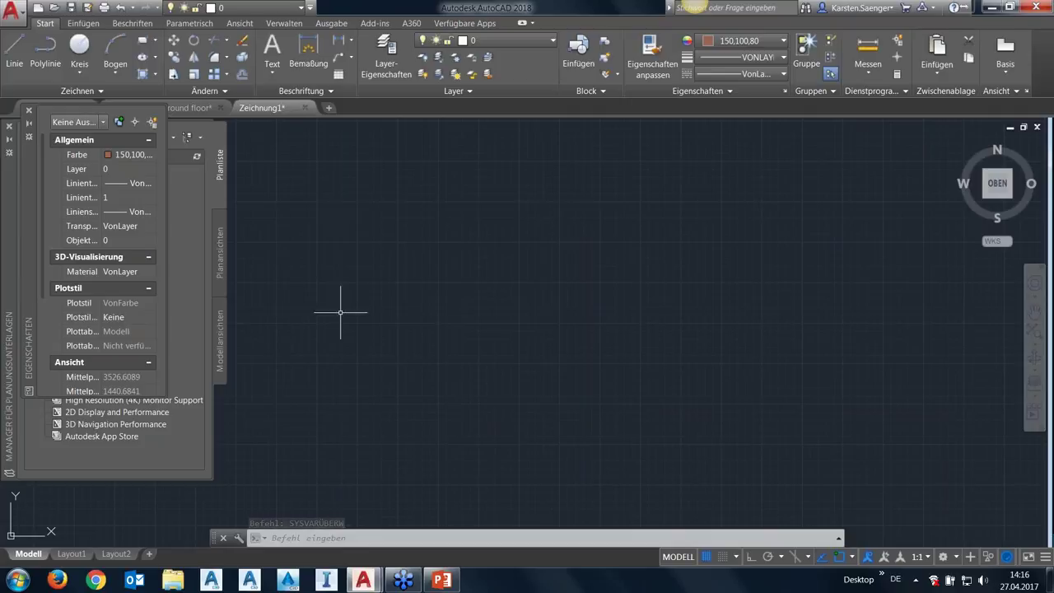
Step: Switch to the 03-030 HVAC - ground floor drawing and zoom and pan its floor plan
click(182, 108)
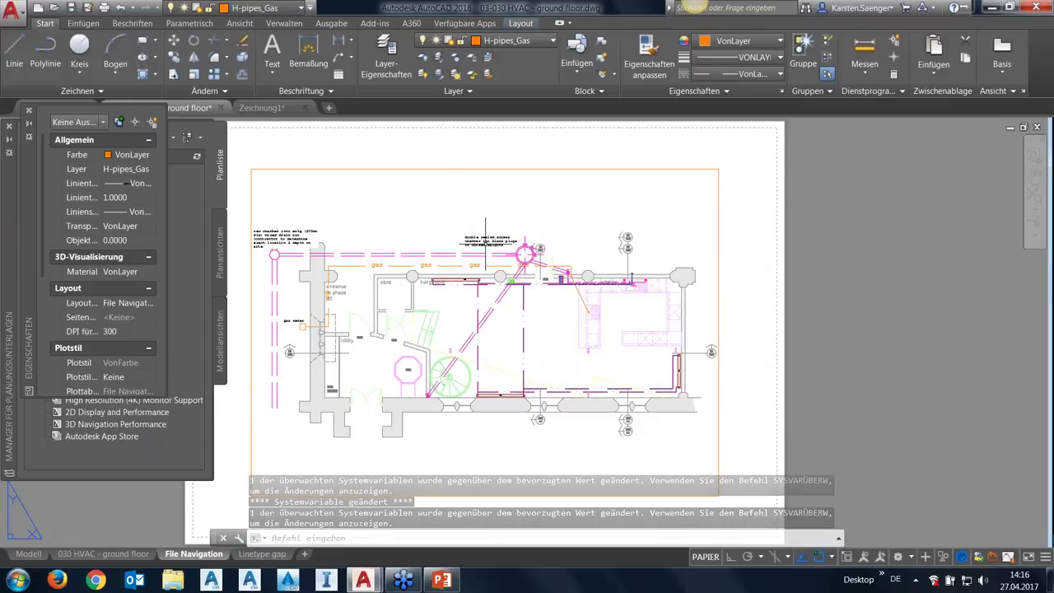
scroll(485, 247, up, 5)
scroll(485, 247, down, 3)
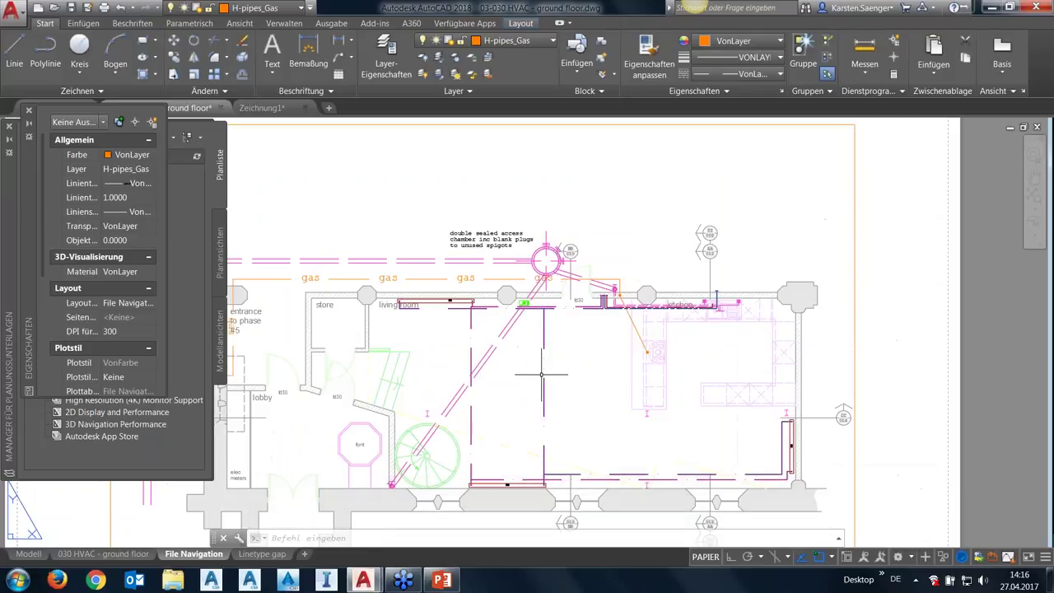
middle_drag(542, 375, 598, 362)
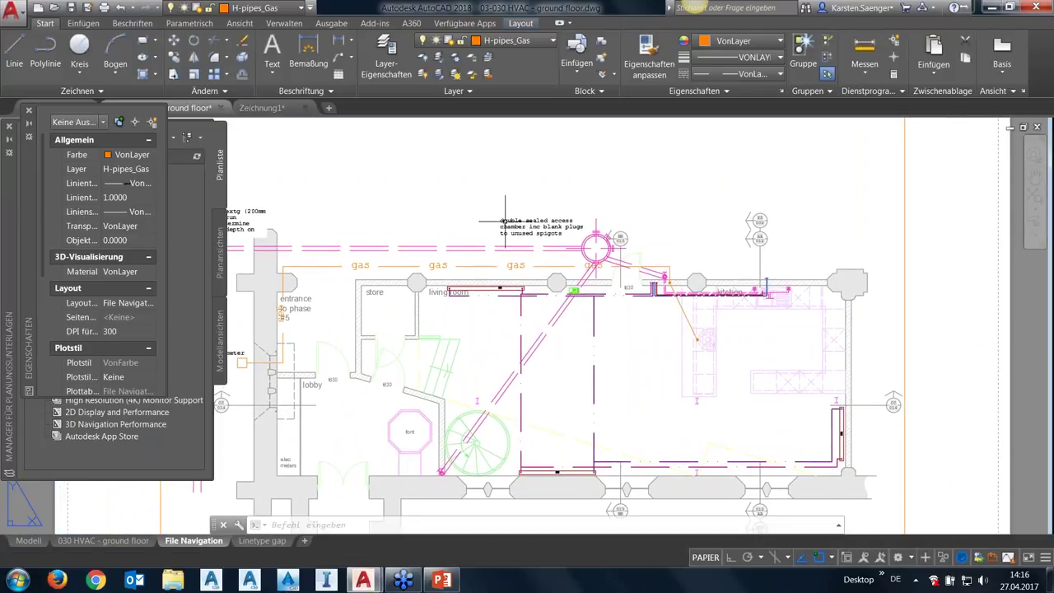
right_click(459, 211)
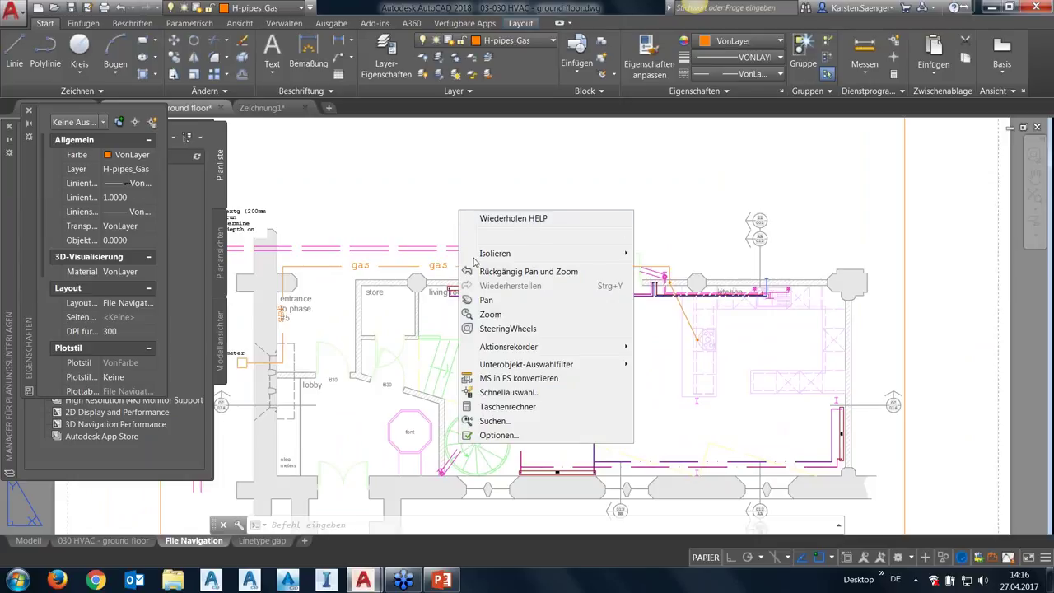
click(498, 435)
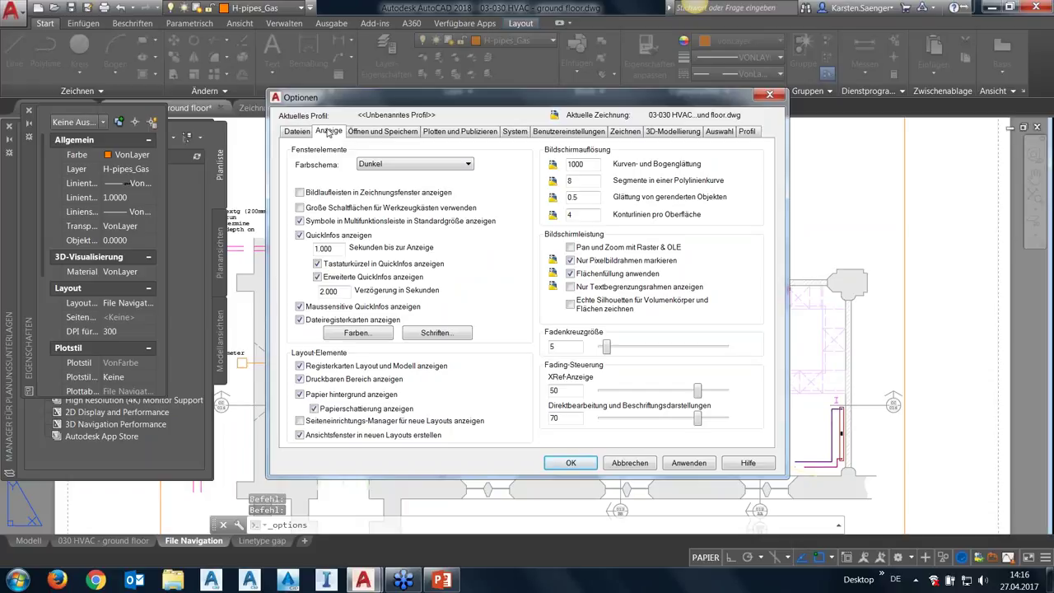
click(356, 334)
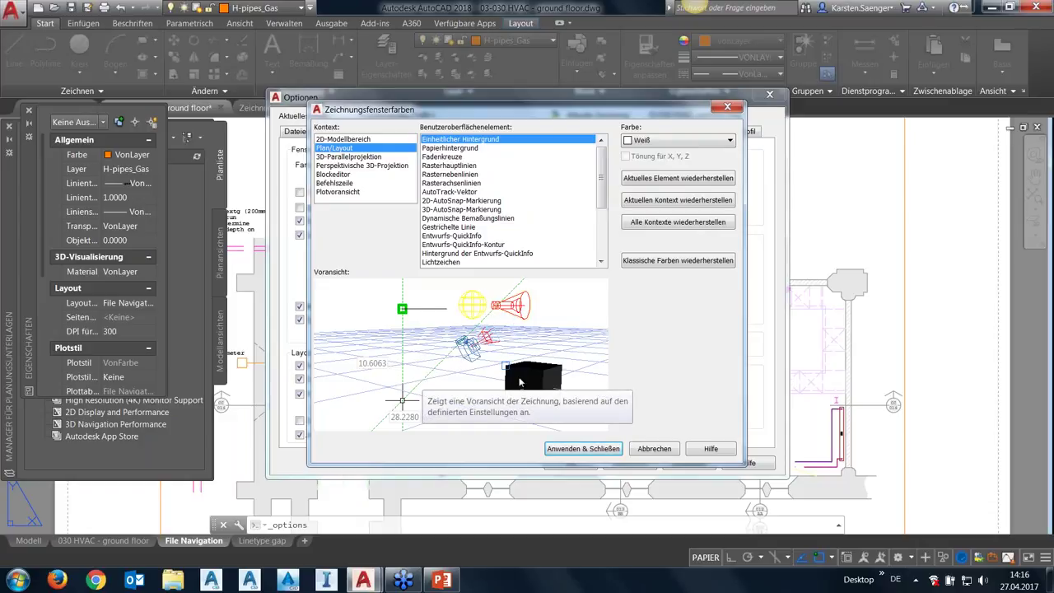
click(461, 148)
click(453, 158)
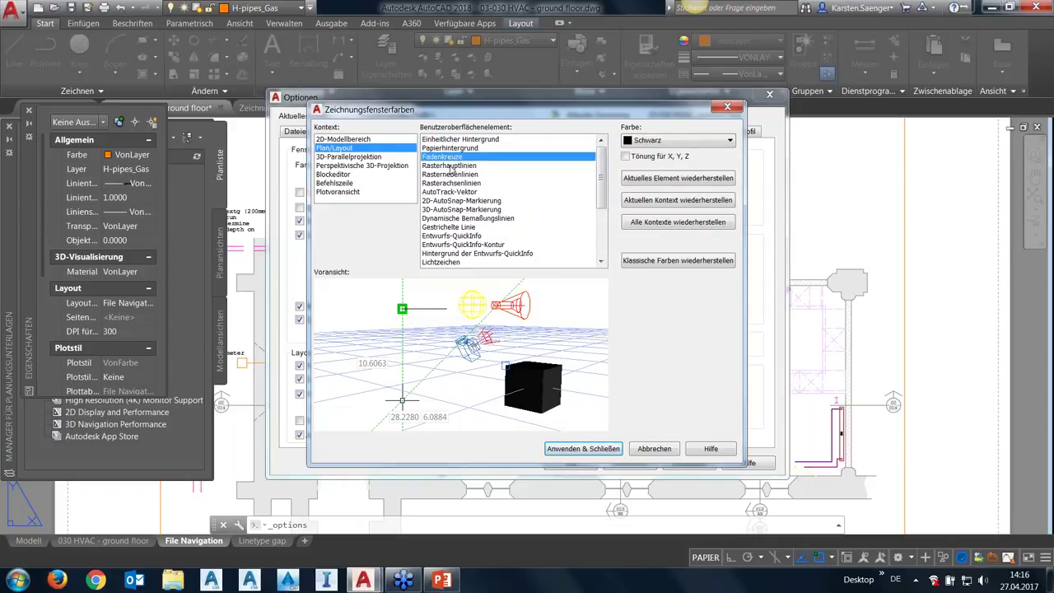
click(451, 166)
click(451, 175)
click(454, 183)
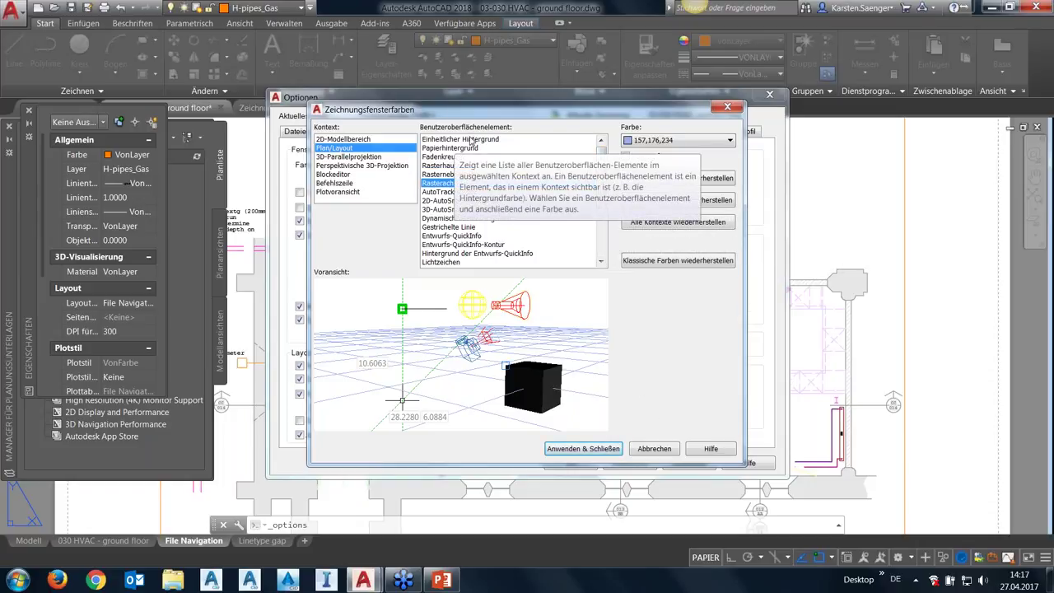
click(600, 262)
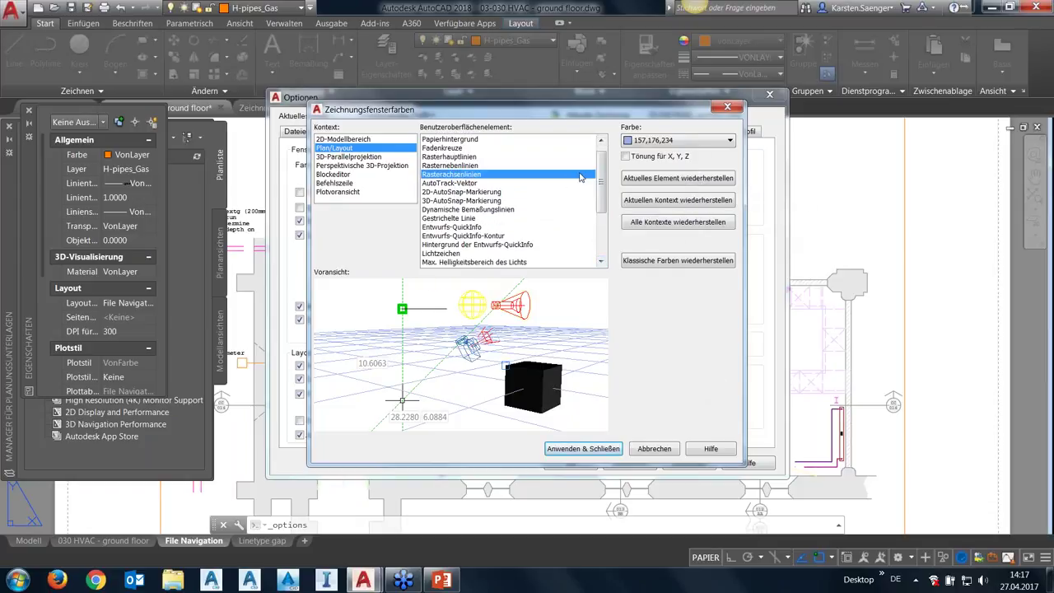
drag(607, 179, 602, 194)
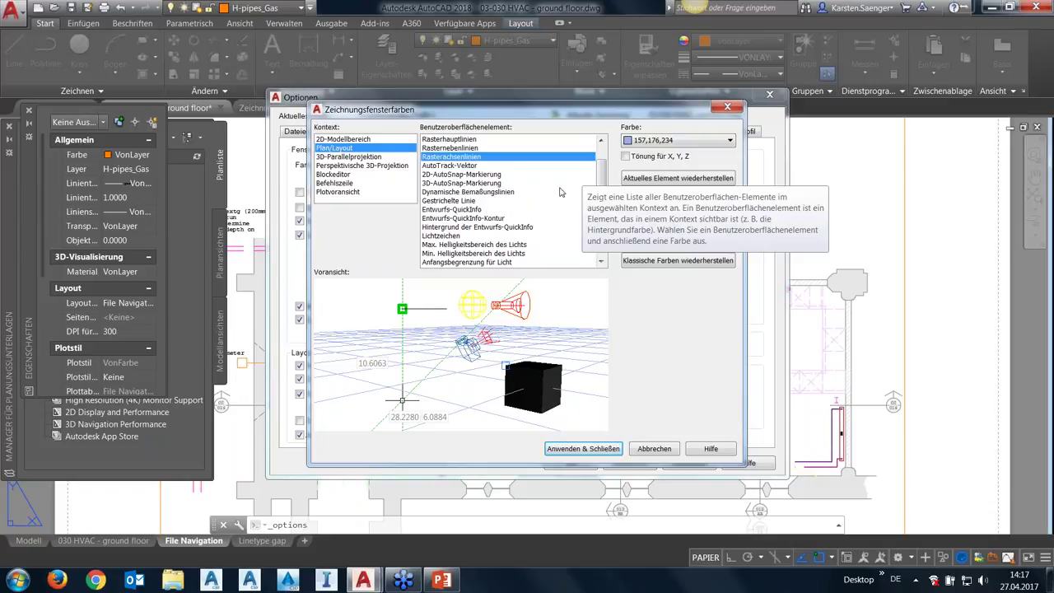
click(468, 200)
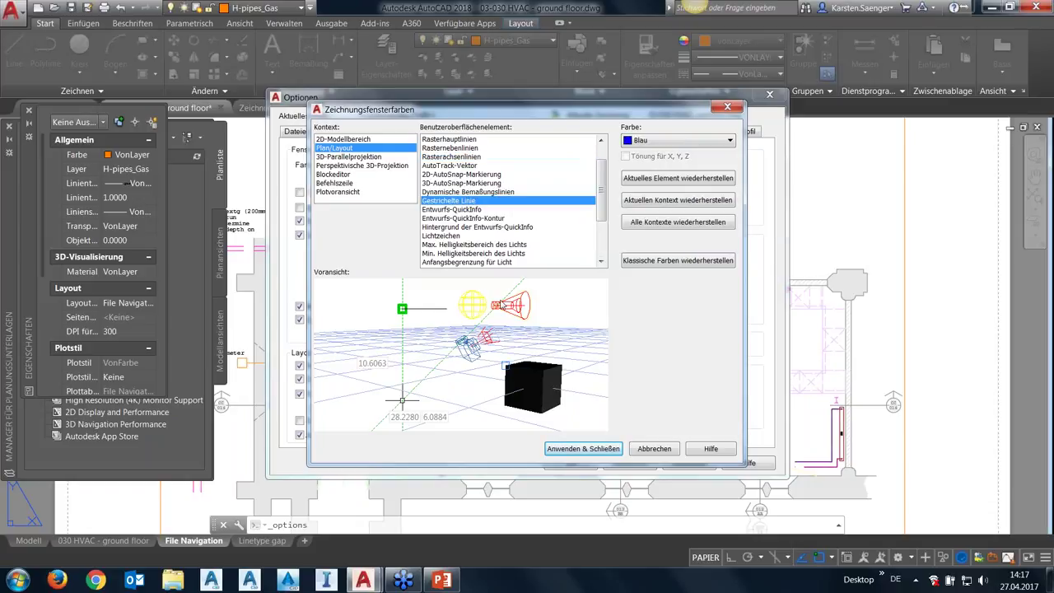
click(671, 455)
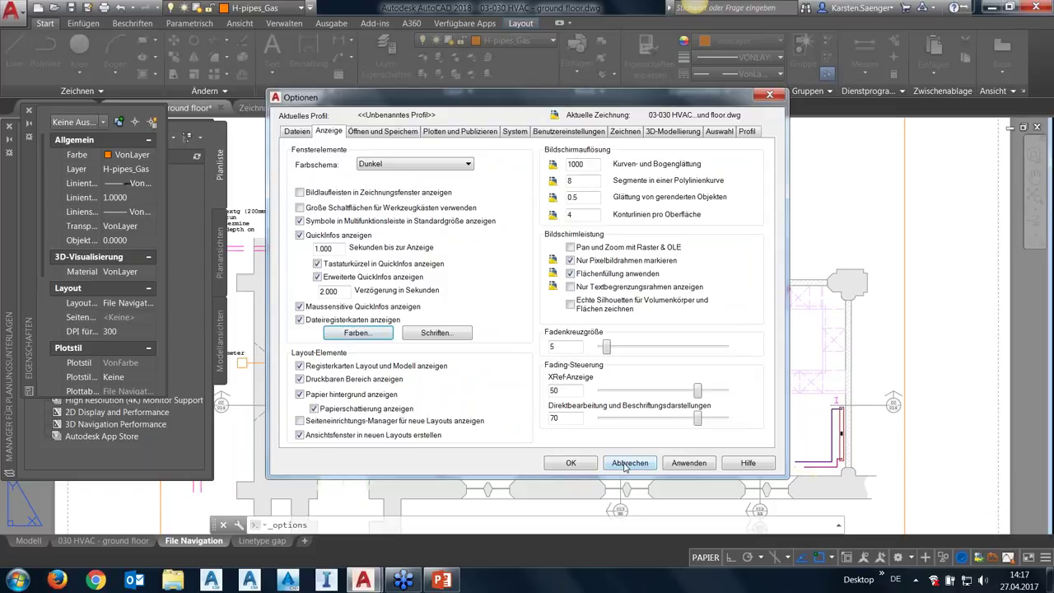
click(626, 464)
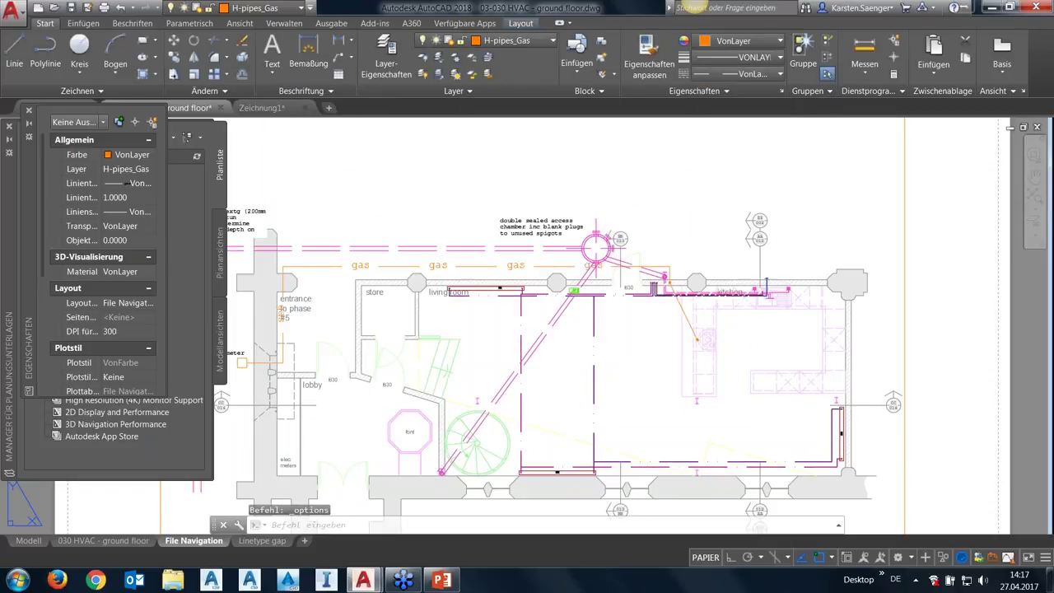
Step: Inside the viewport, move the 'double sealed access' note down and to the left
middle_drag(510, 295, 581, 277)
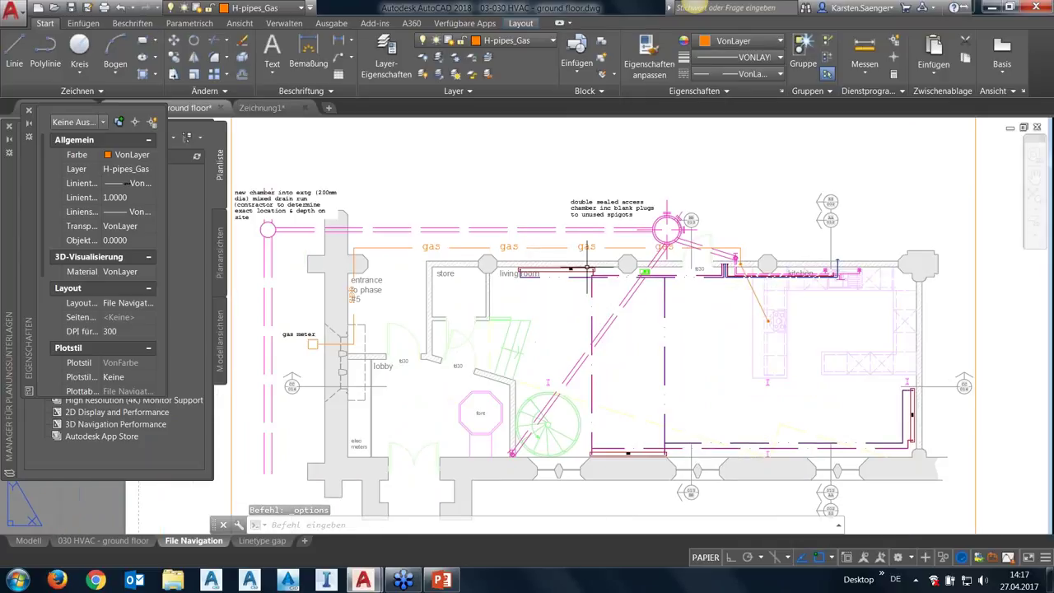
click(585, 202)
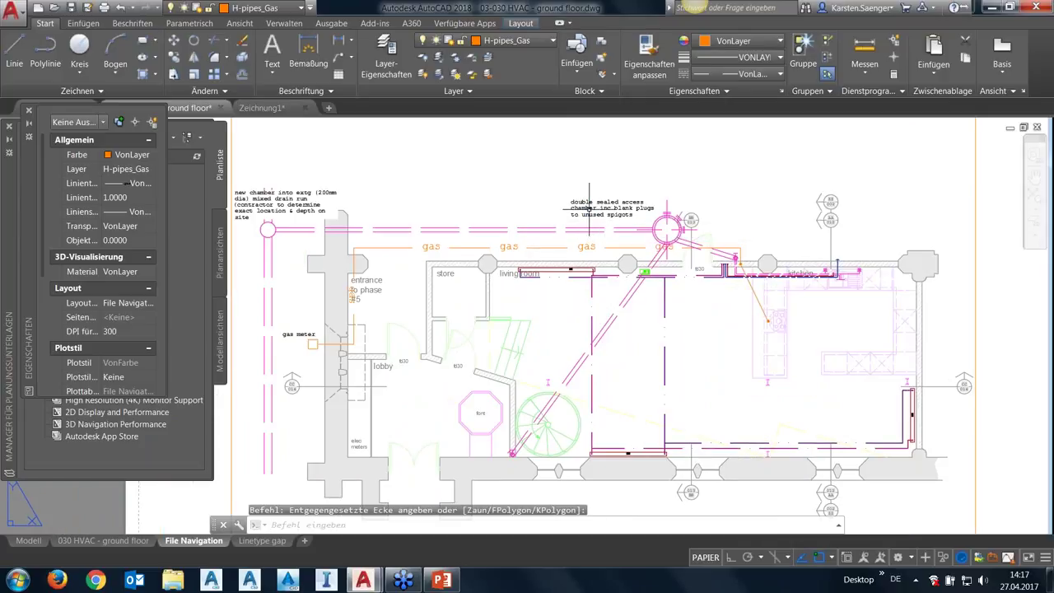
click(587, 212)
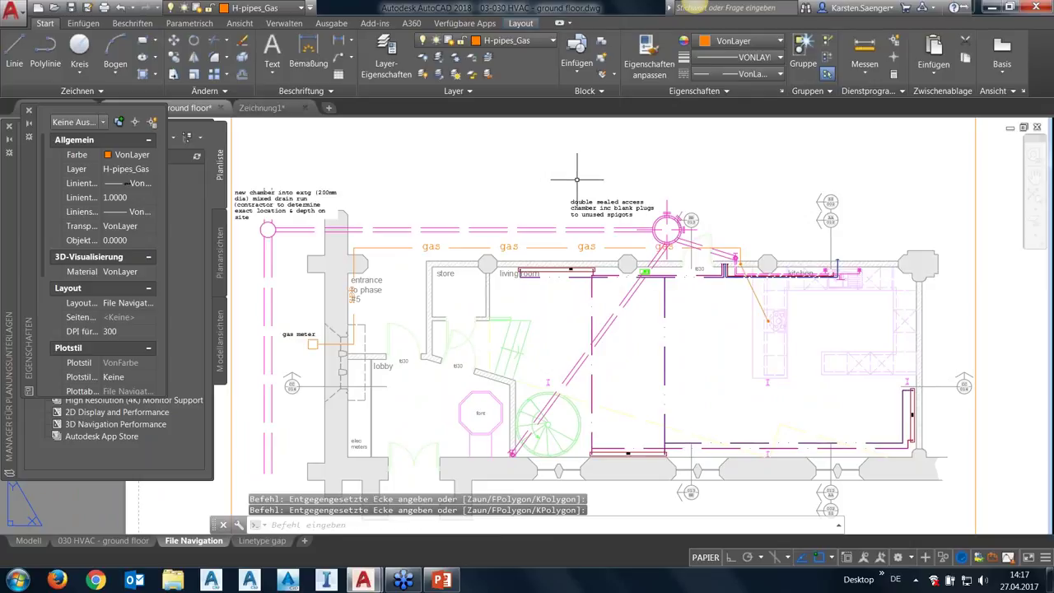
double_click(577, 179)
click(579, 198)
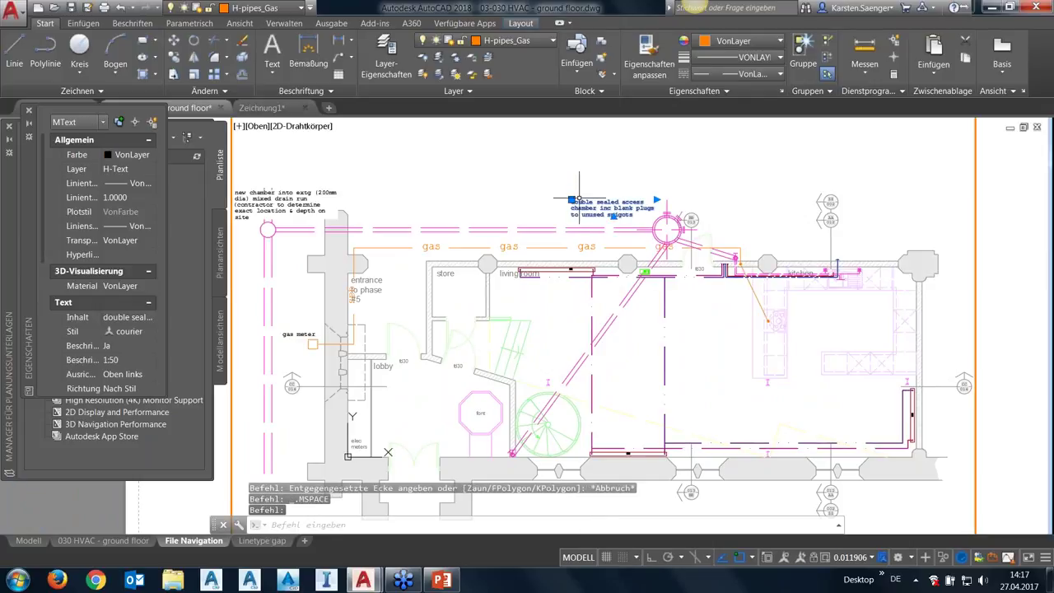
scroll(577, 202, up, 4)
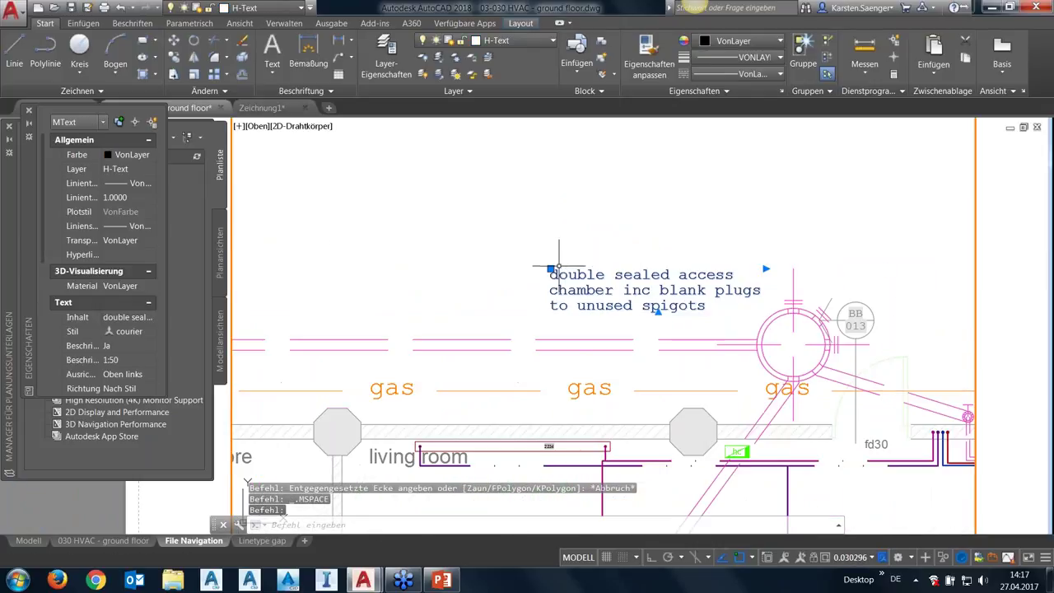
click(550, 269)
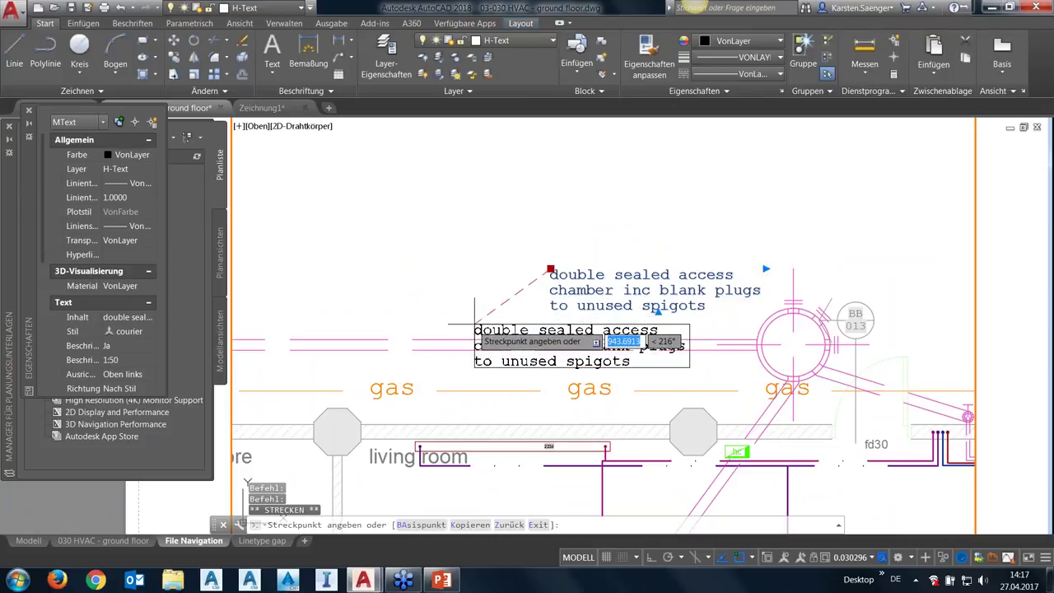
click(501, 307)
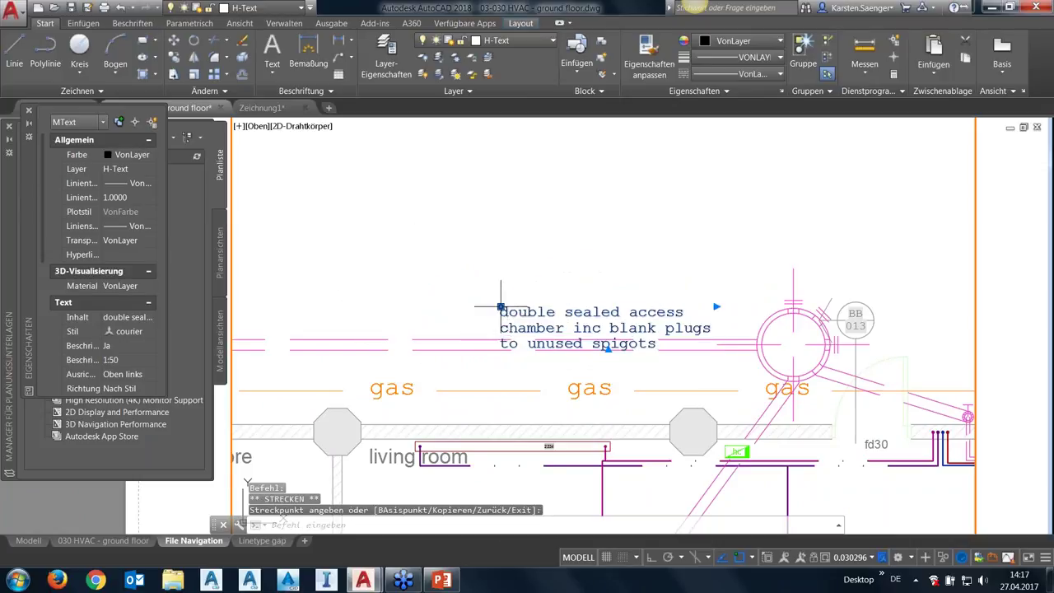
Step: Clear the selection and return from the viewport to paper space with the full plan visible
scroll(581, 273, down, 1)
scroll(581, 273, down, 6)
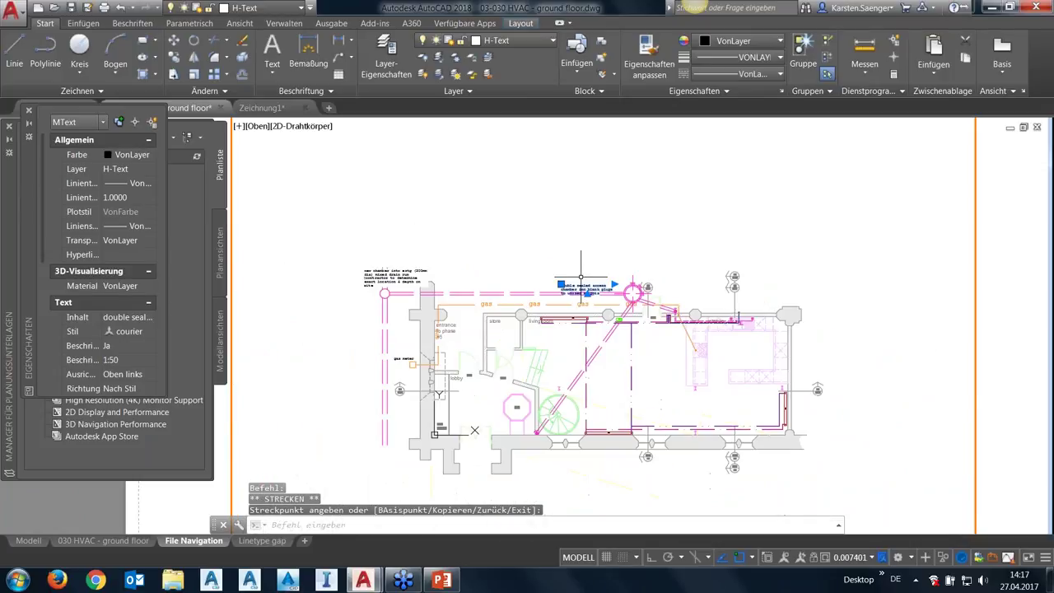
scroll(581, 273, down, 1)
scroll(580, 276, down, 2)
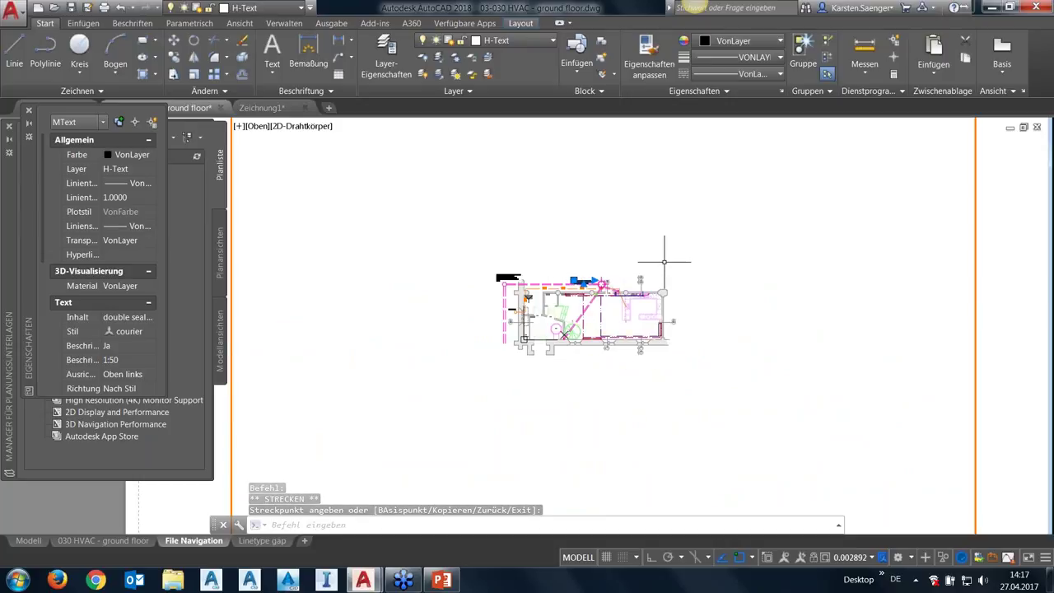
right_click(676, 247)
key(Escape)
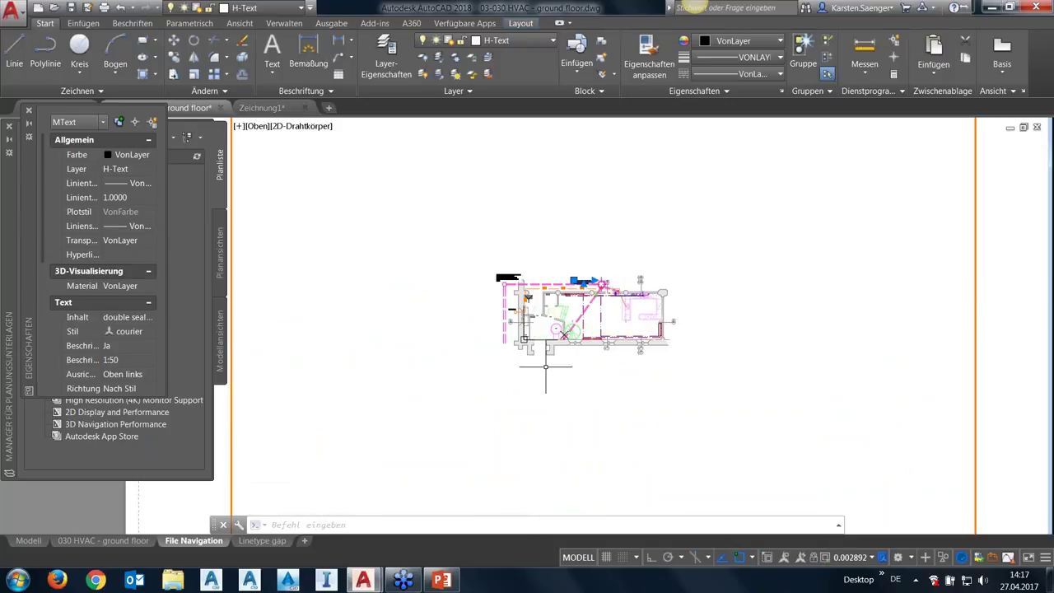
key(Escape)
scroll(516, 245, down, 2)
scroll(517, 243, up, 1)
scroll(517, 243, up, 3)
scroll(636, 364, up, 1)
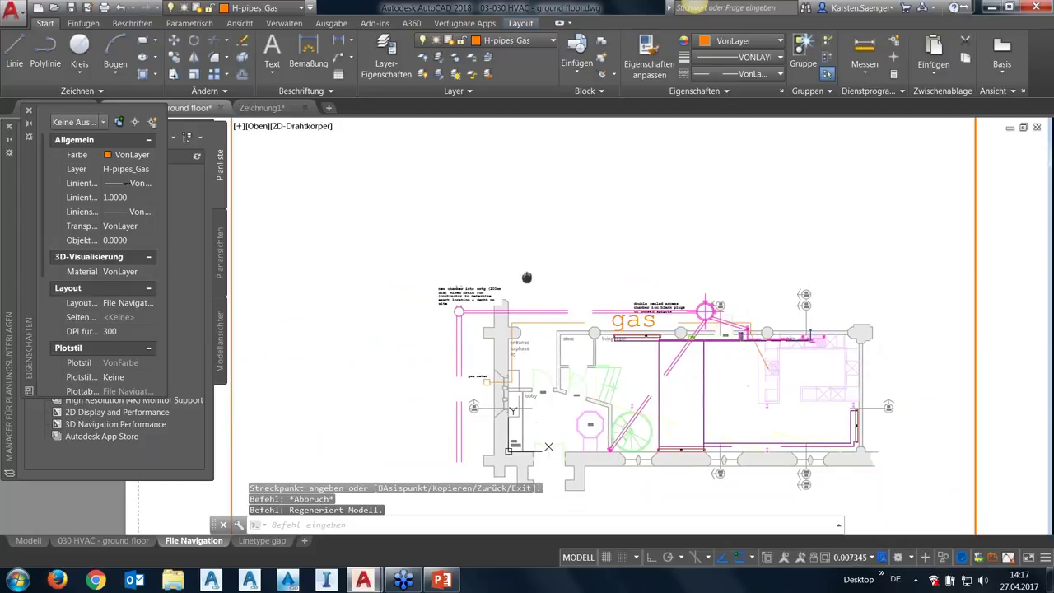
scroll(637, 364, up, 1)
double_click(1014, 323)
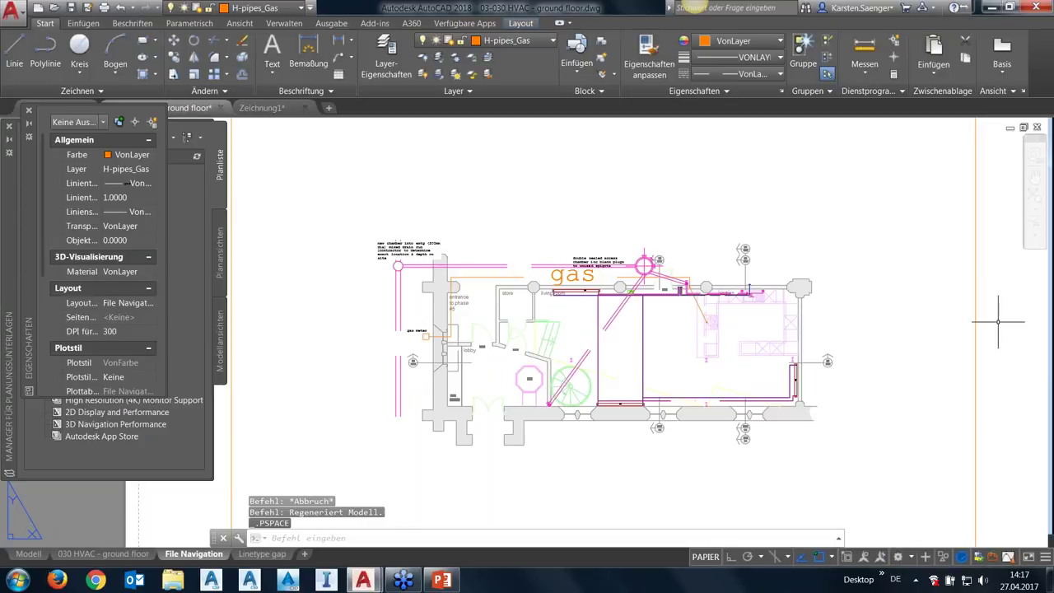
right_click(637, 201)
key(Escape)
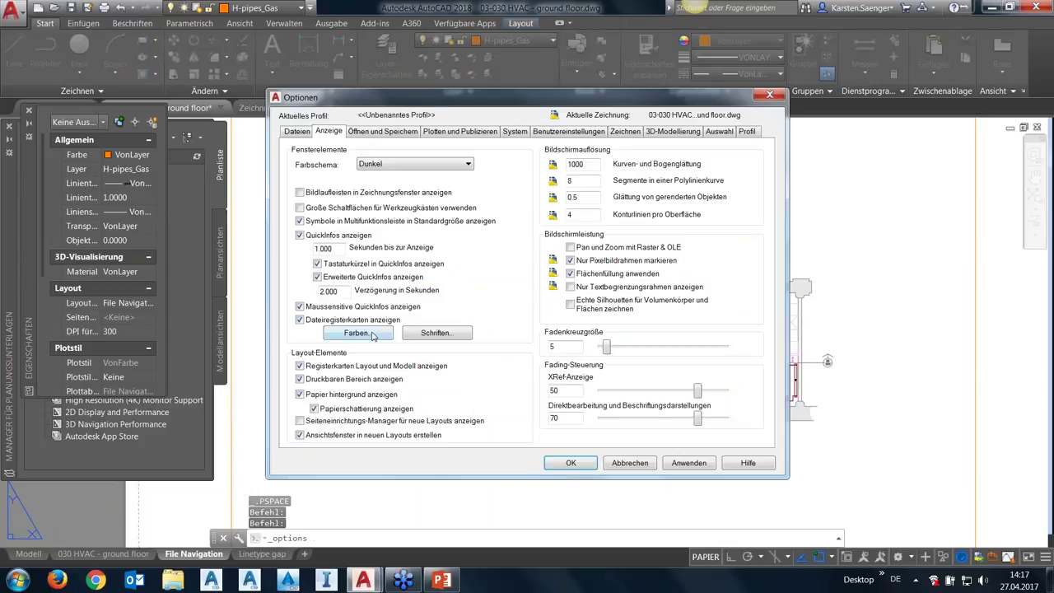
click(373, 336)
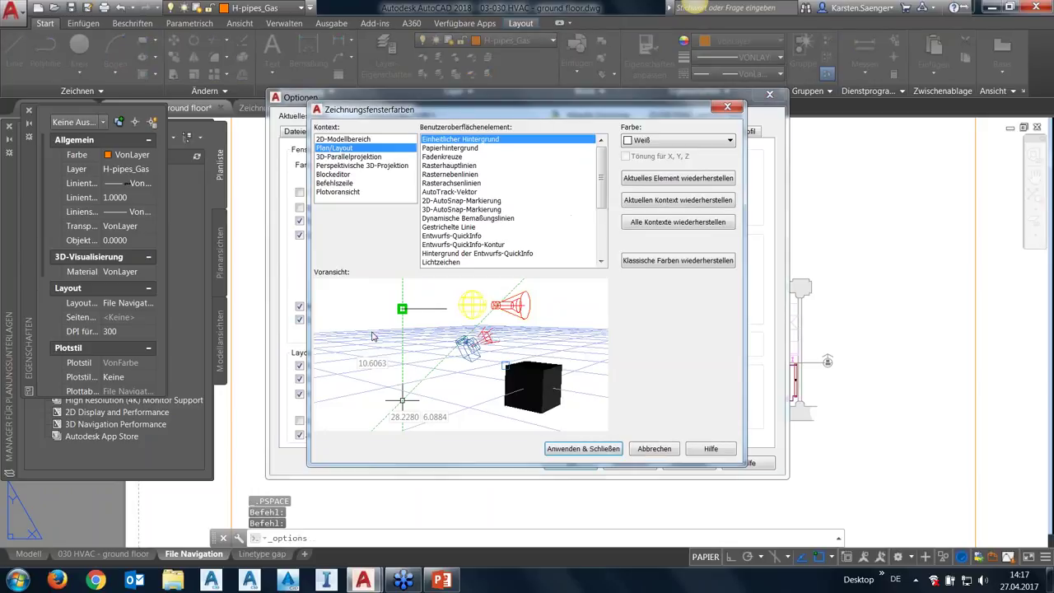
click(346, 150)
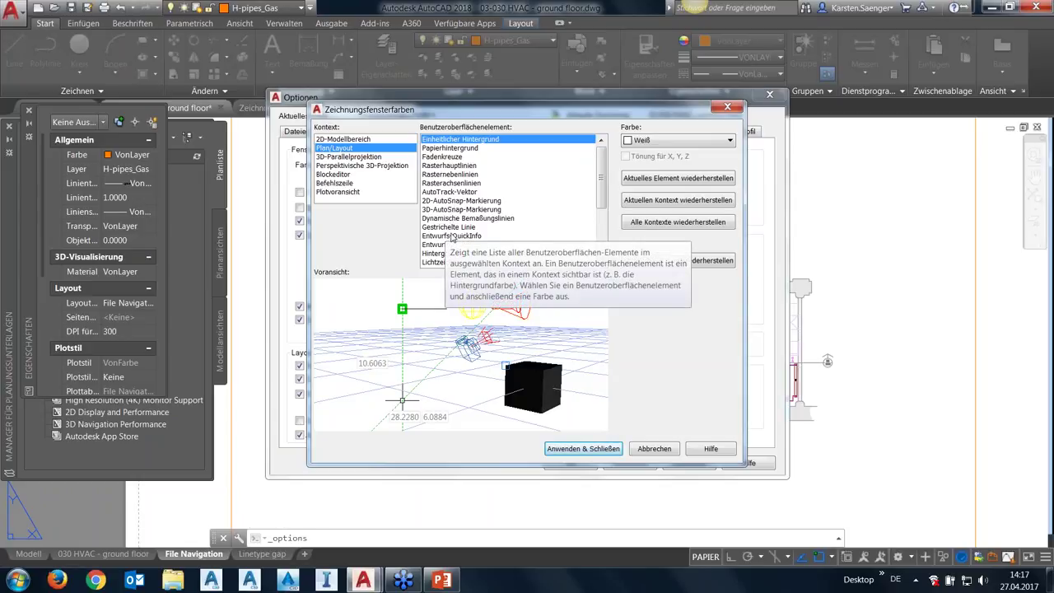
click(344, 140)
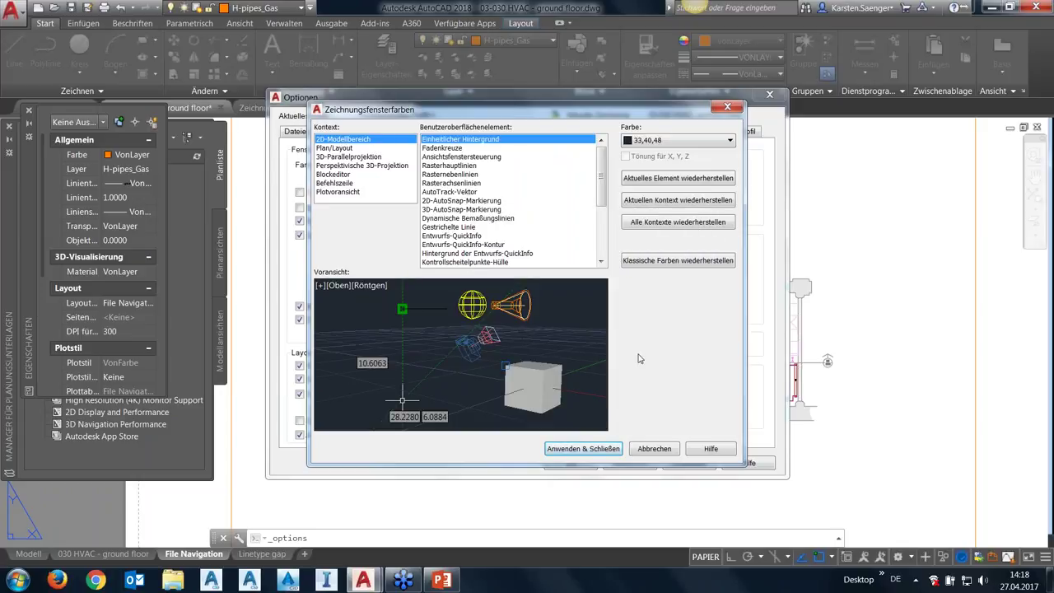
click(656, 448)
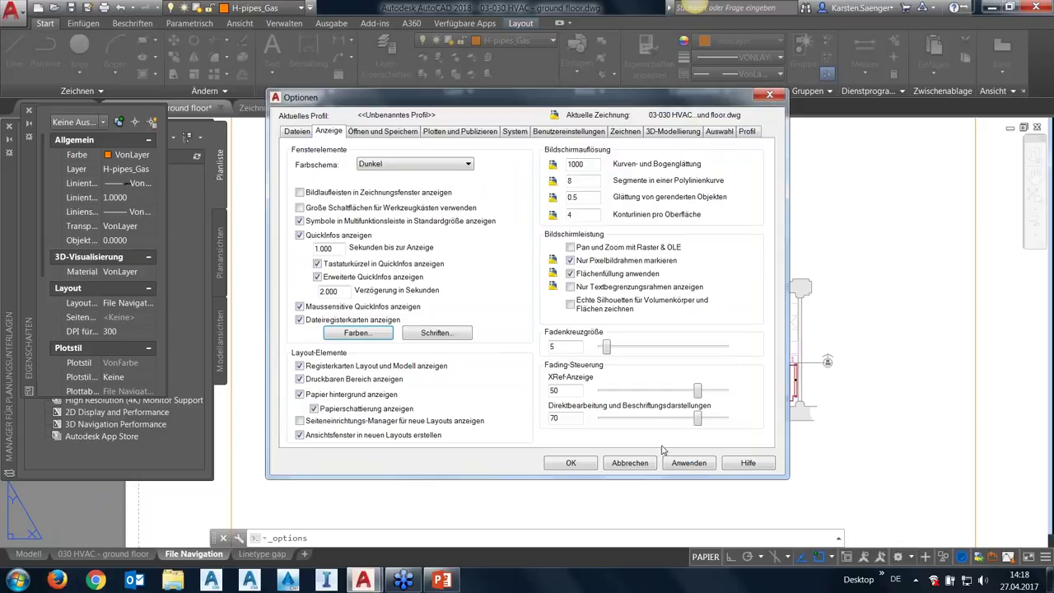
click(645, 464)
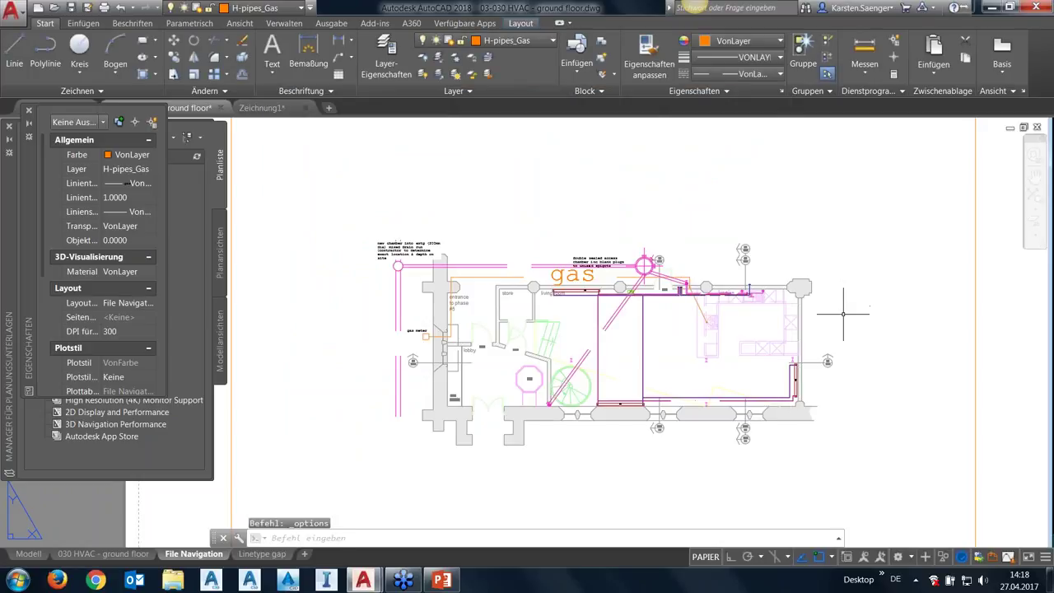
Step: Leave the activated viewport and return to paper space on the File Navigation layout sheet
scroll(843, 313, down, 2)
scroll(843, 313, down, 1)
click(870, 280)
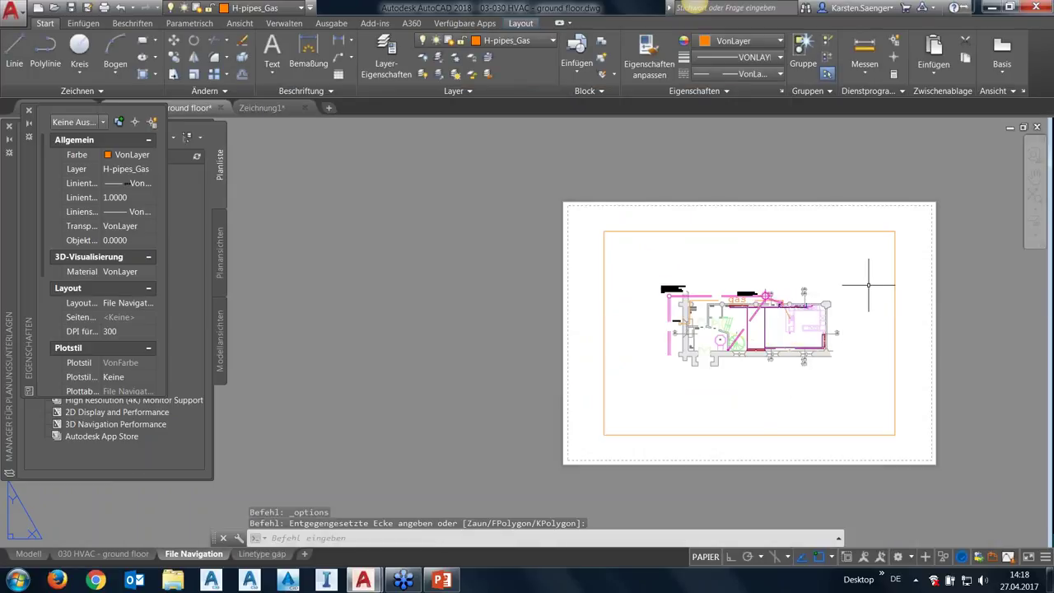
double_click(832, 265)
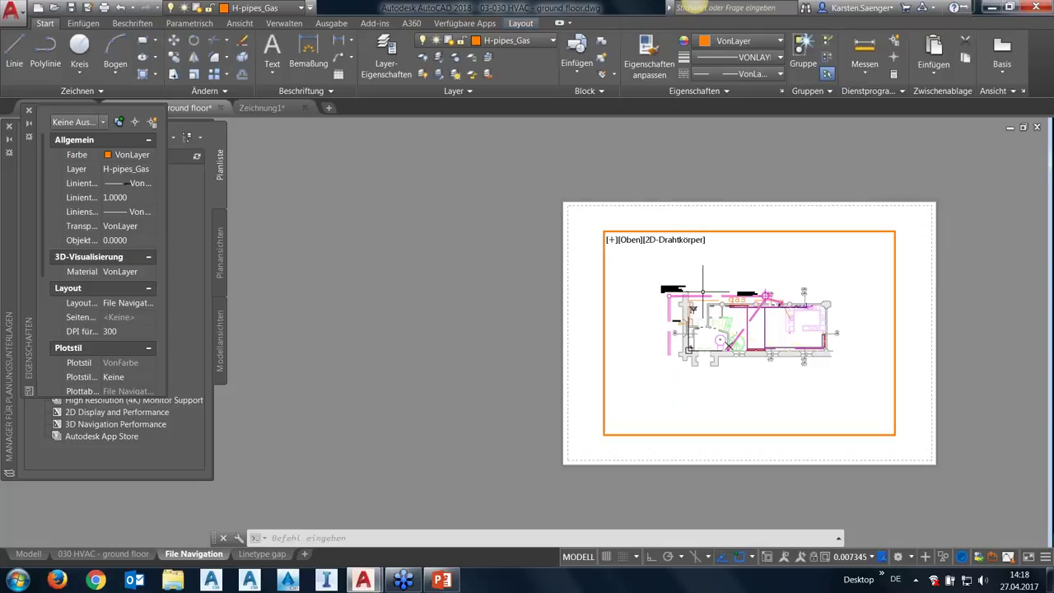
key(Escape)
key(Escape)
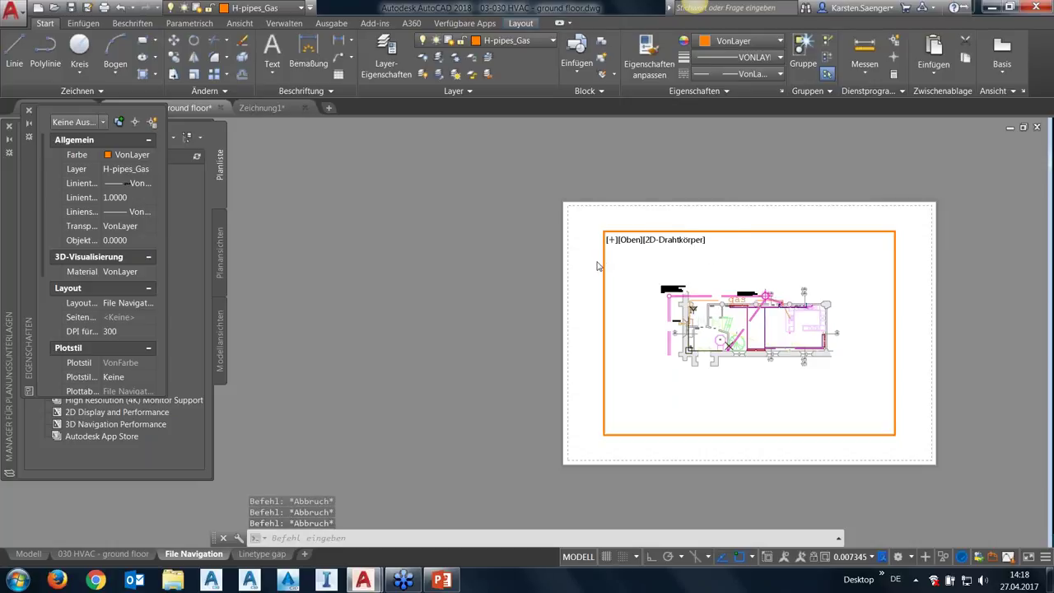
double_click(594, 262)
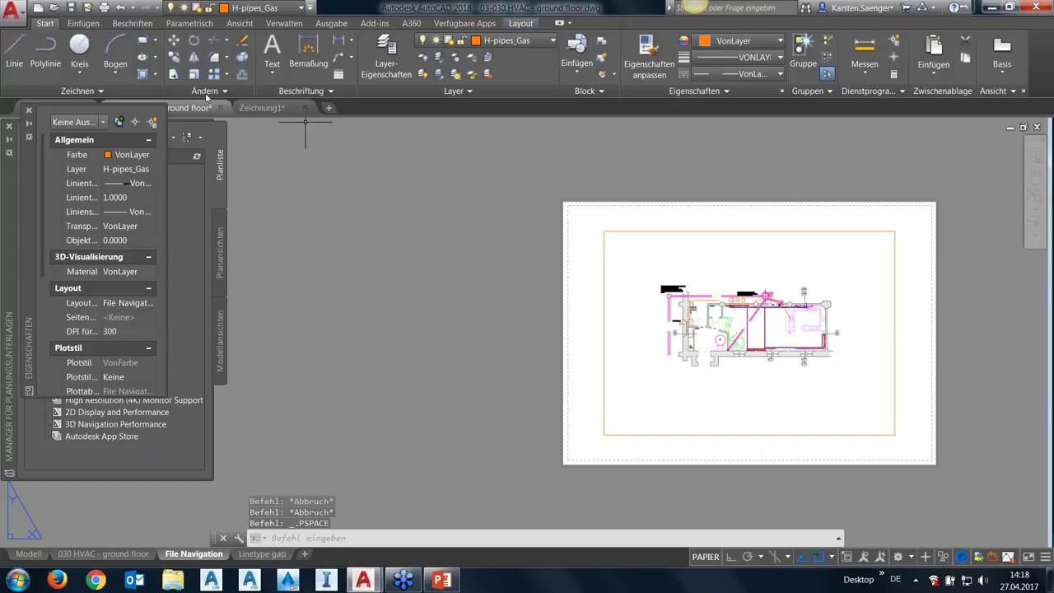
Step: Create a two-line MText reading 'Autocad' / 'Webinar' at the sheet's upper left and keep it
click(272, 52)
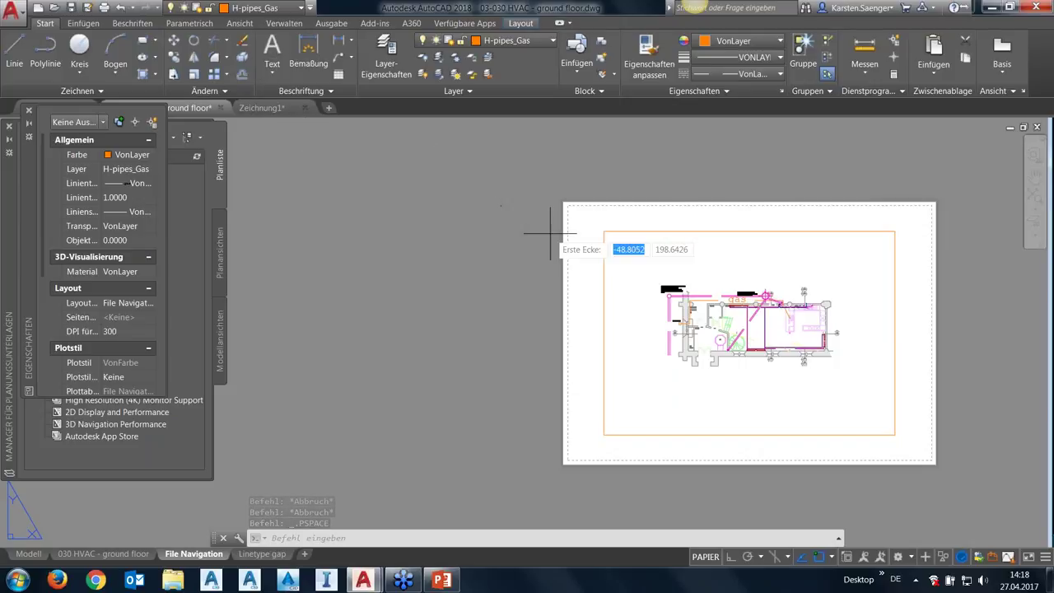
click(577, 245)
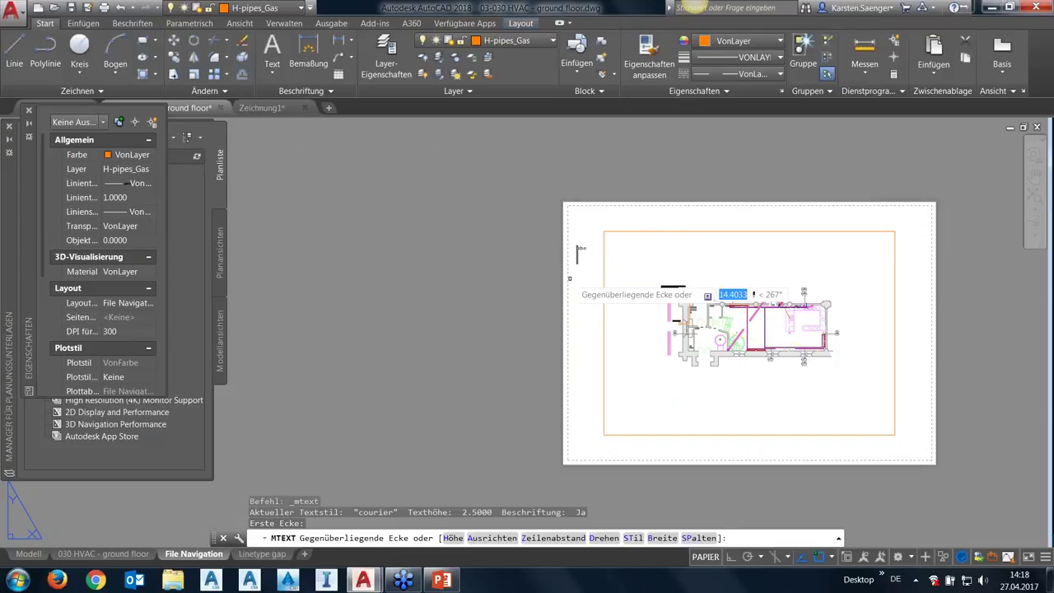
click(602, 297)
text(Autocad)
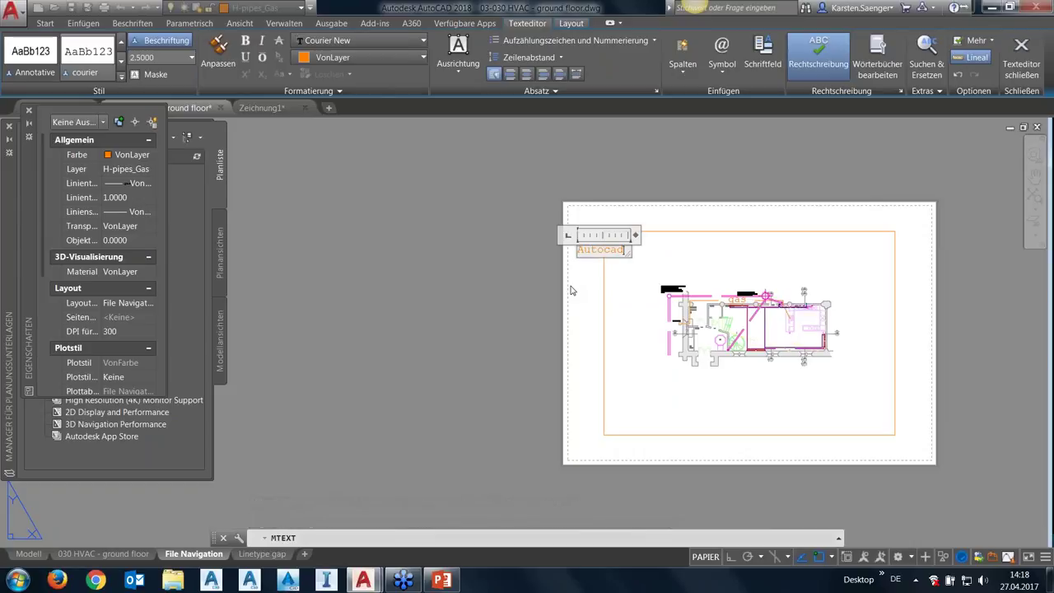
key(Return)
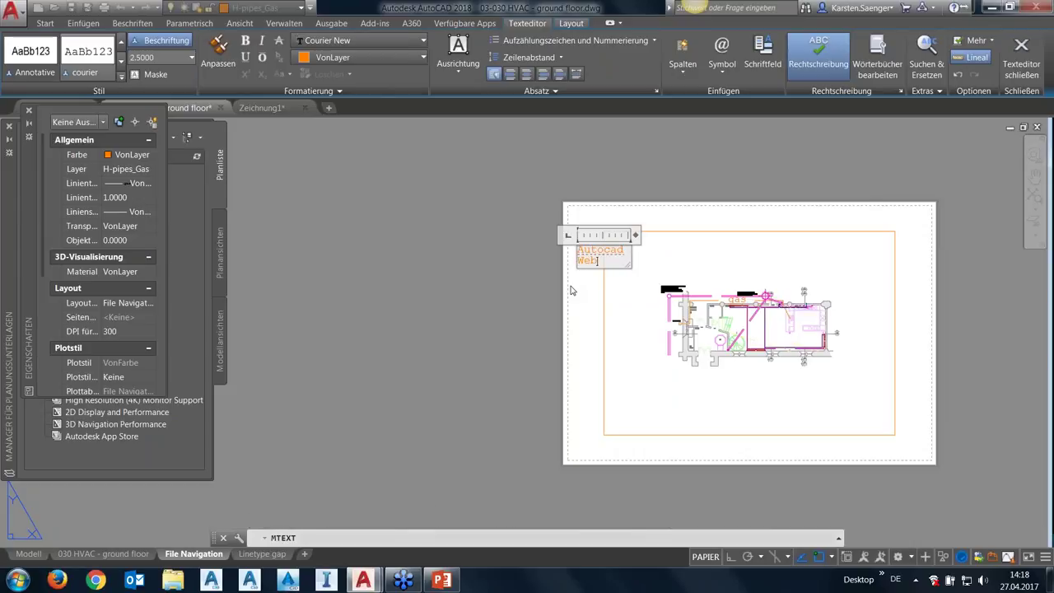
text(r)
key(Return)
key(Return)
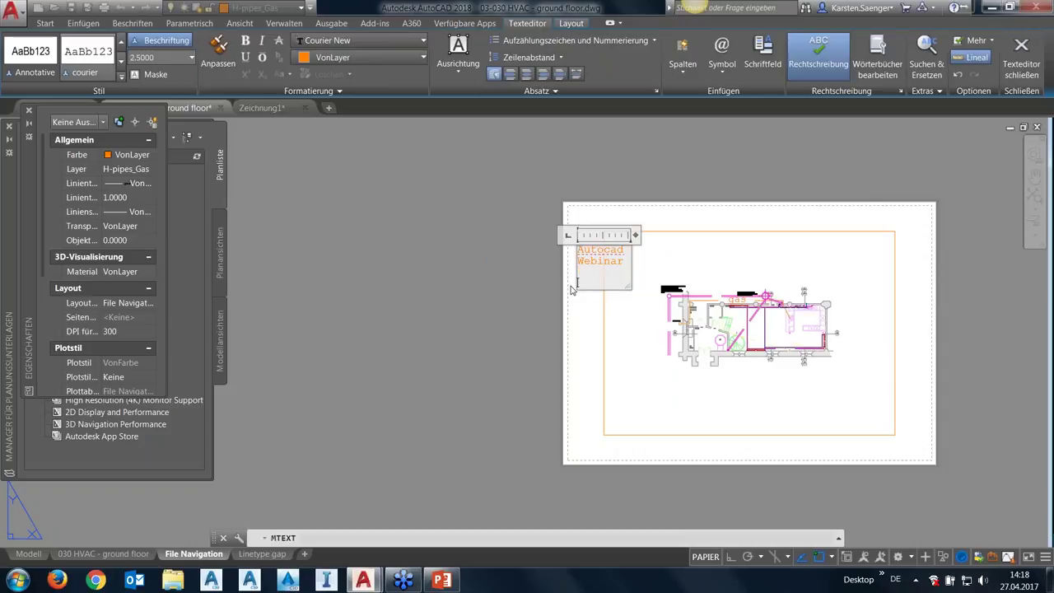
key(Escape)
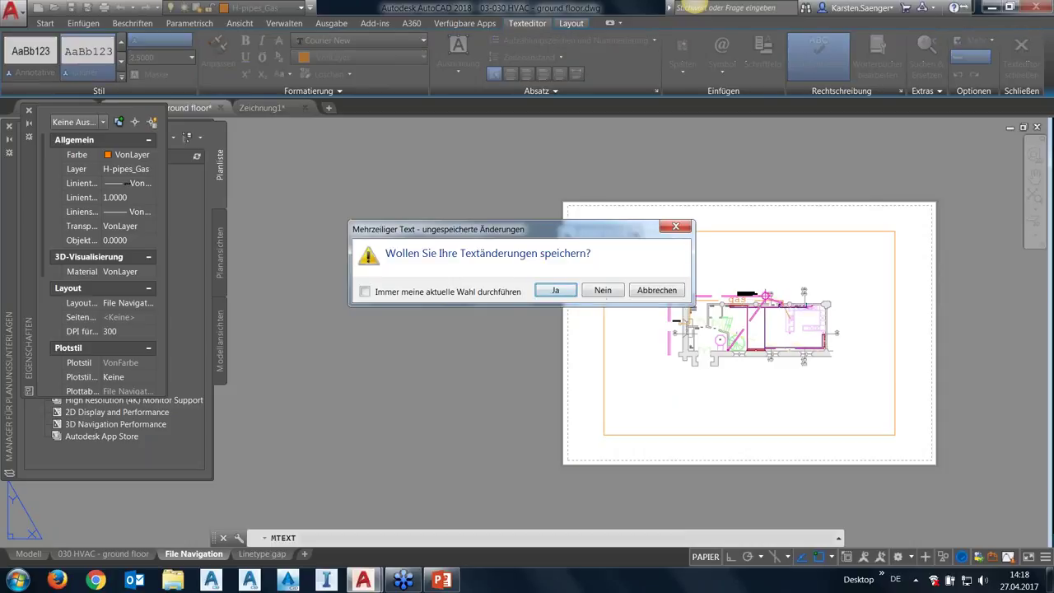
click(556, 291)
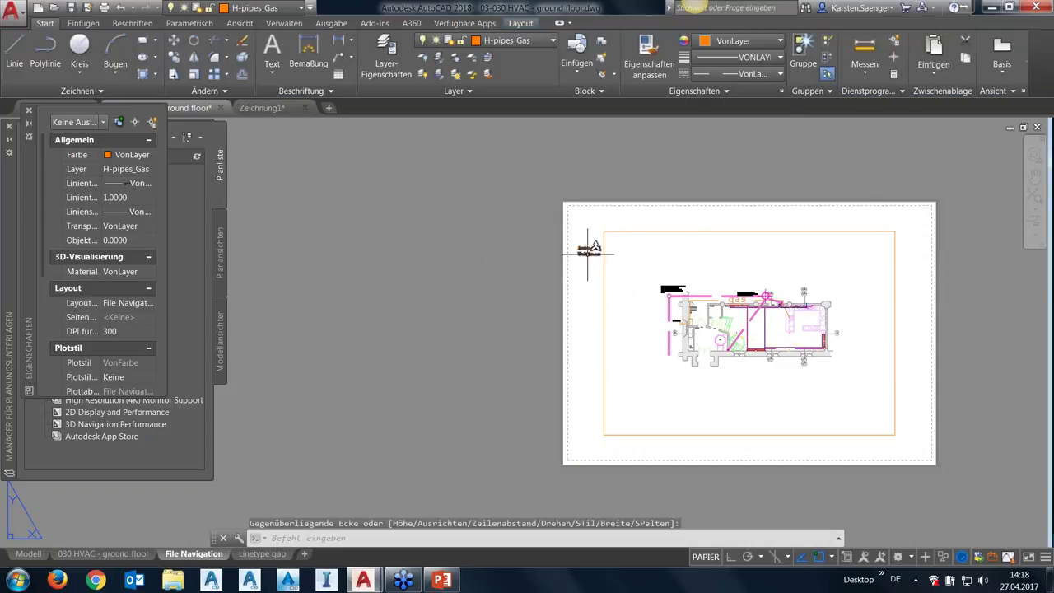
Step: Grip-move the 'Autocad Webinar' text lower, beside the plan border, then go to model space
scroll(590, 238, up, 5)
scroll(593, 247, down, 4)
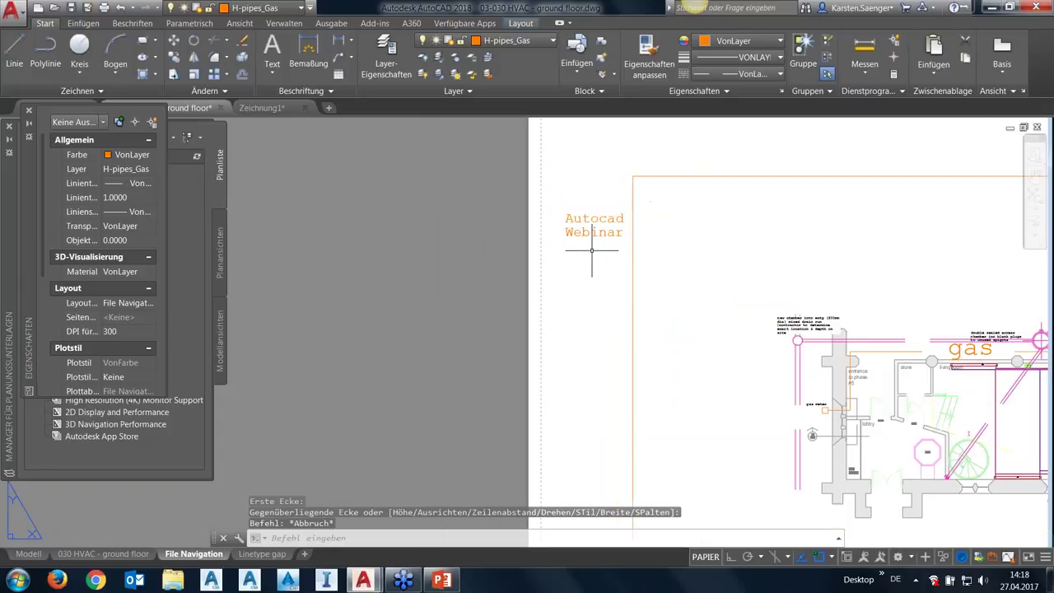
click(591, 231)
click(565, 213)
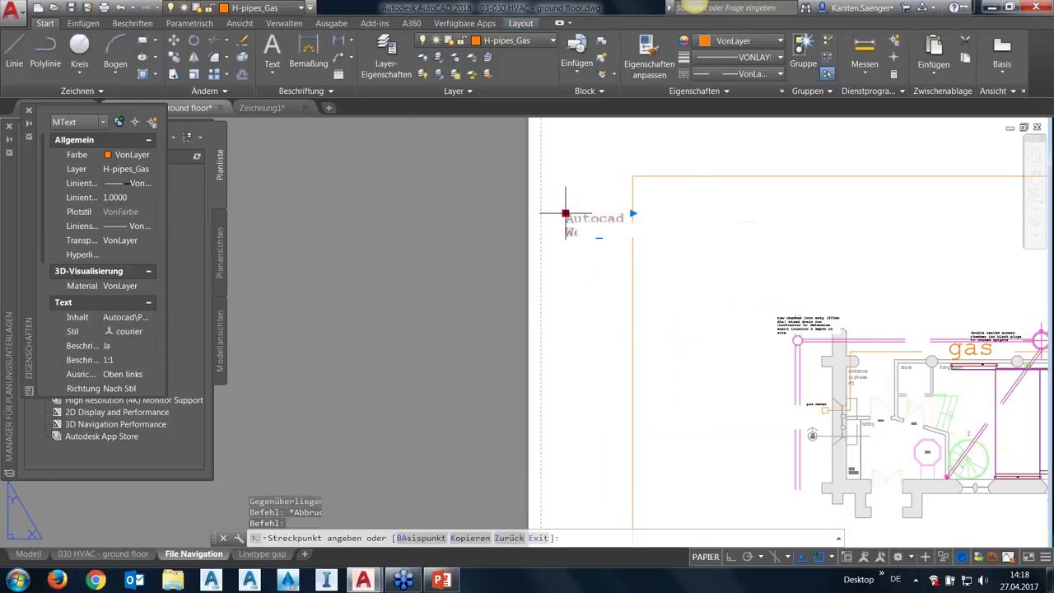
click(606, 151)
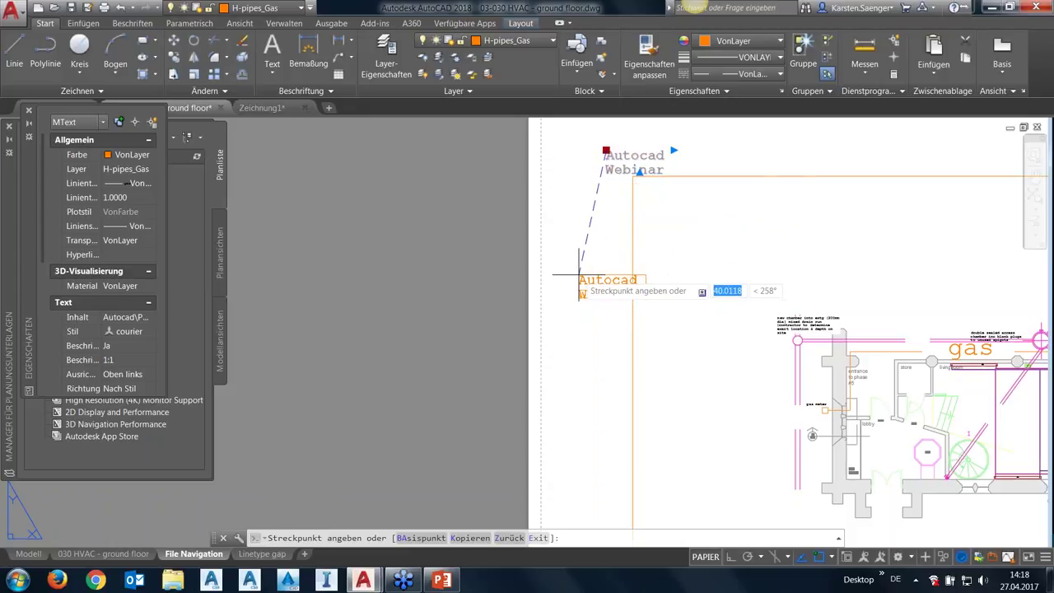
click(579, 275)
click(28, 554)
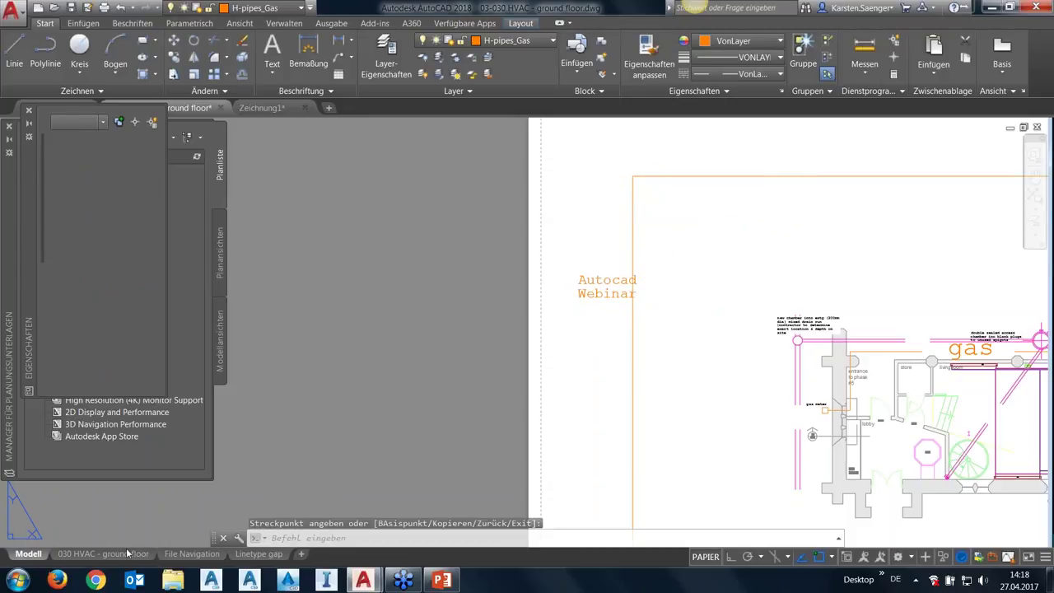
Step: In model space, grip-move the double sealed access note slightly up and to the right
middle_drag(532, 244, 621, 271)
click(506, 245)
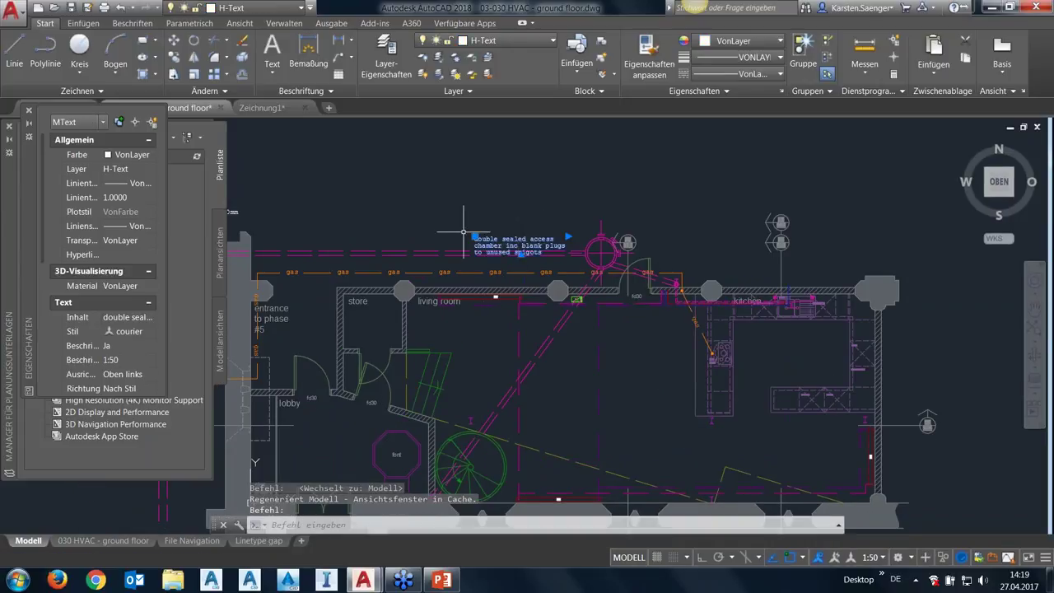
click(474, 238)
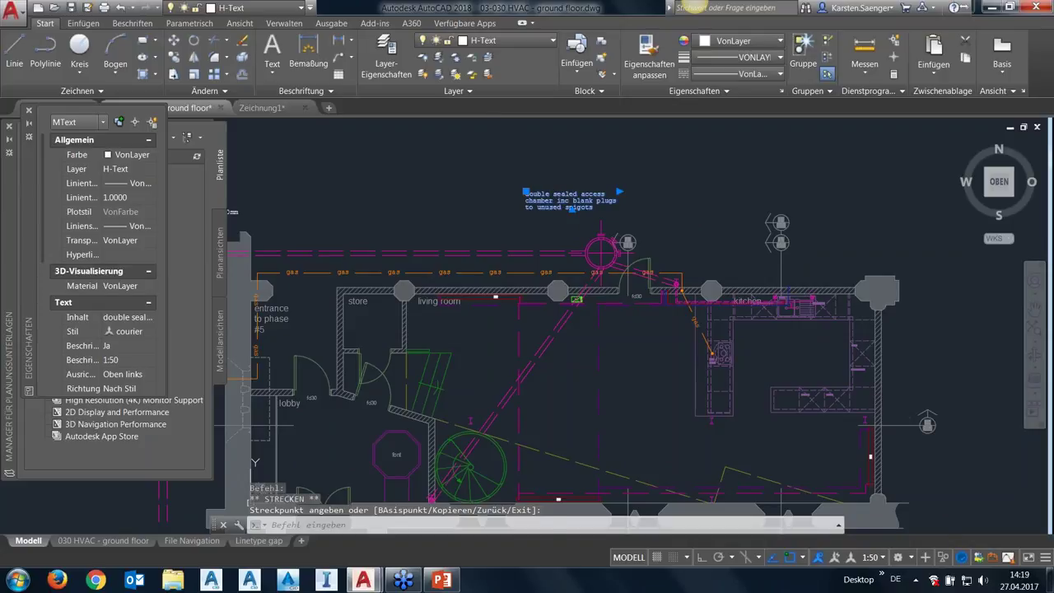
click(492, 233)
key(Escape)
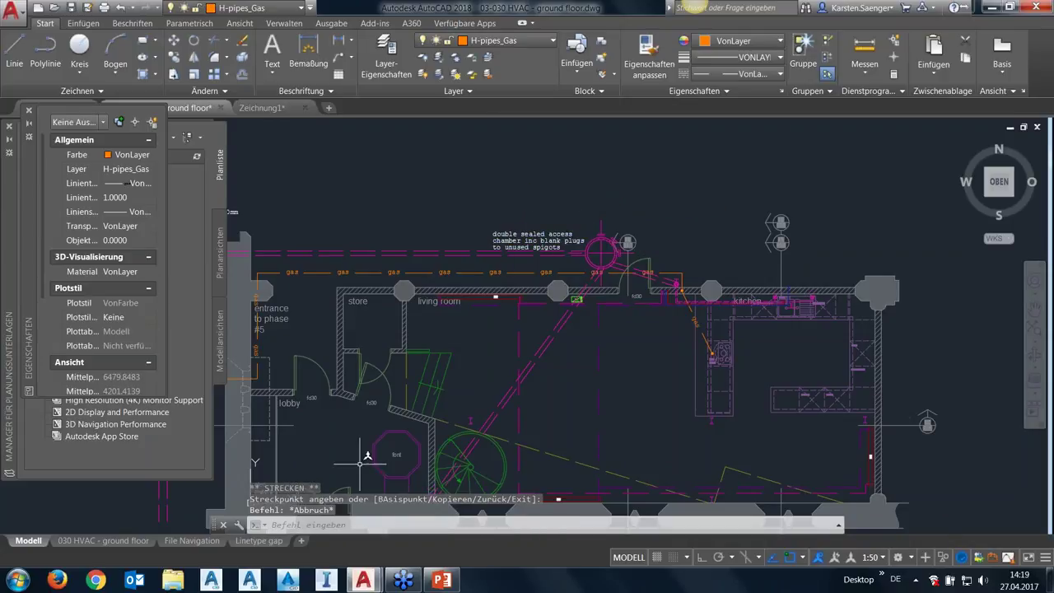
Step: On the 030 HVAC - ground floor layout, grip-move the note down into the central room
click(103, 541)
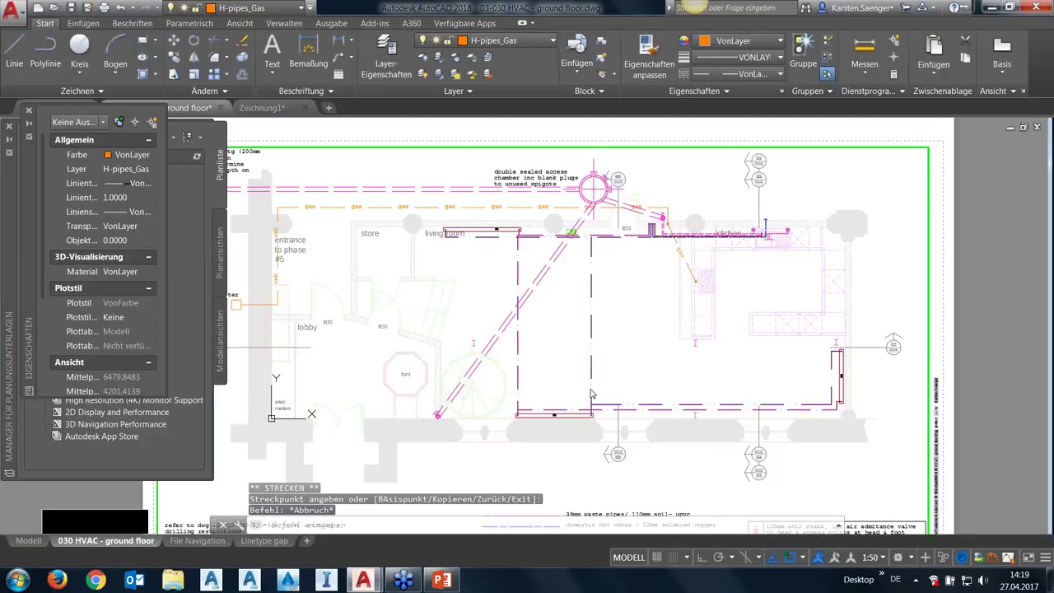
scroll(593, 354, down, 2)
click(553, 341)
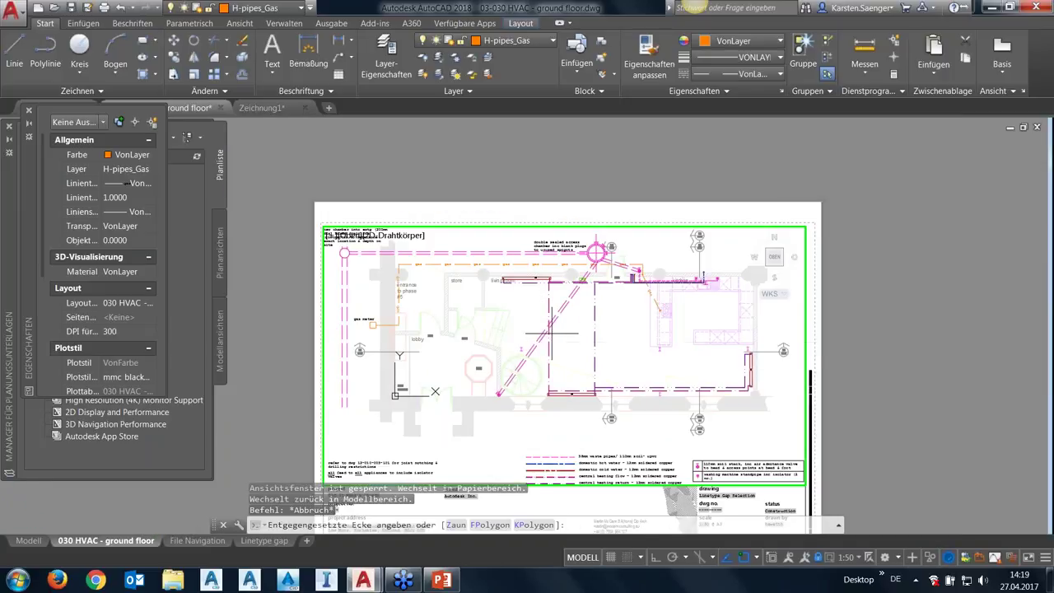
key(Escape)
click(562, 247)
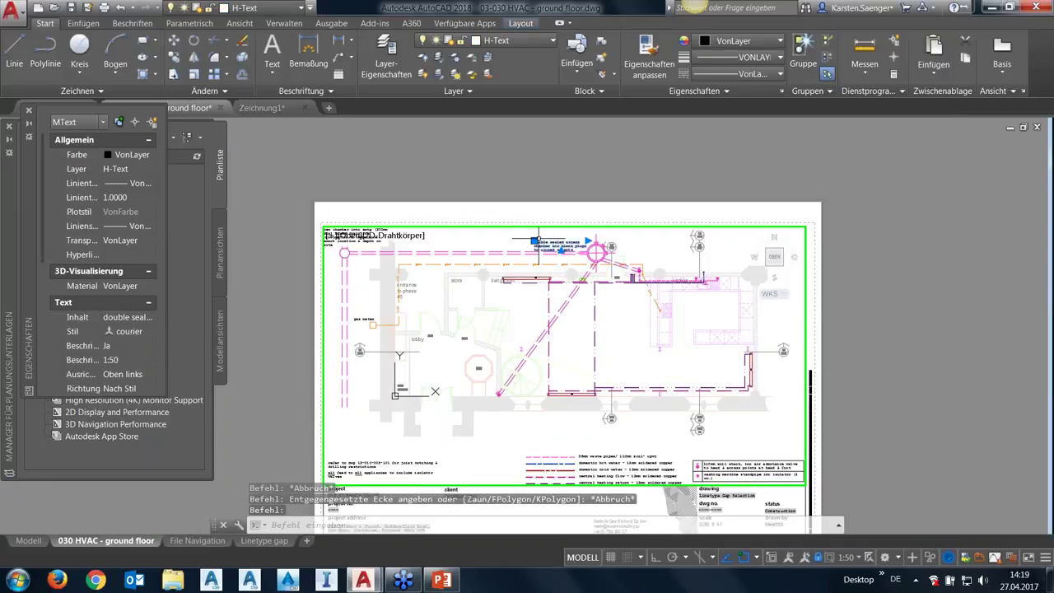
click(534, 241)
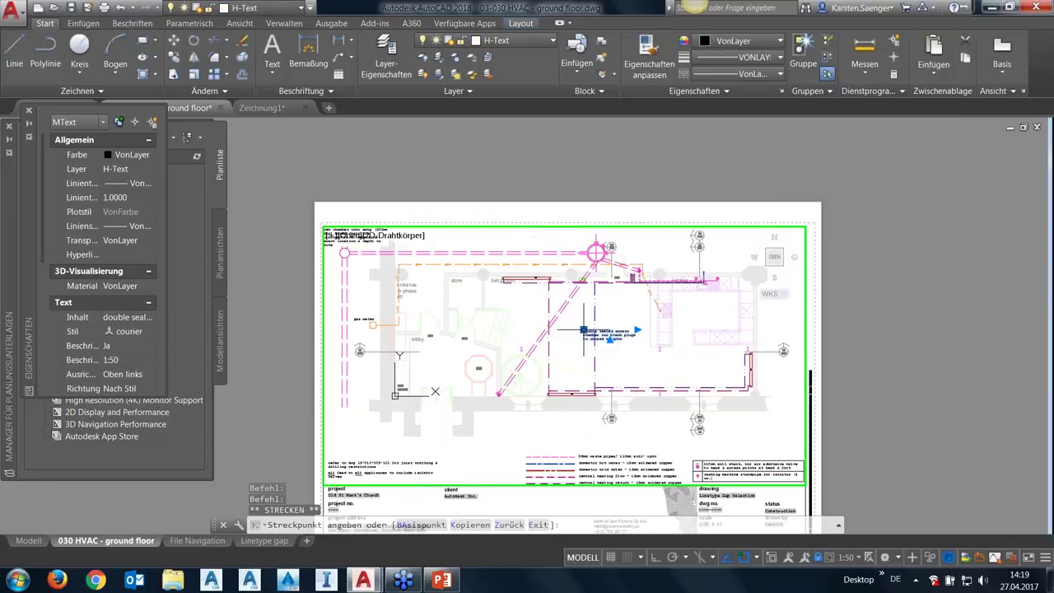
click(582, 329)
key(Escape)
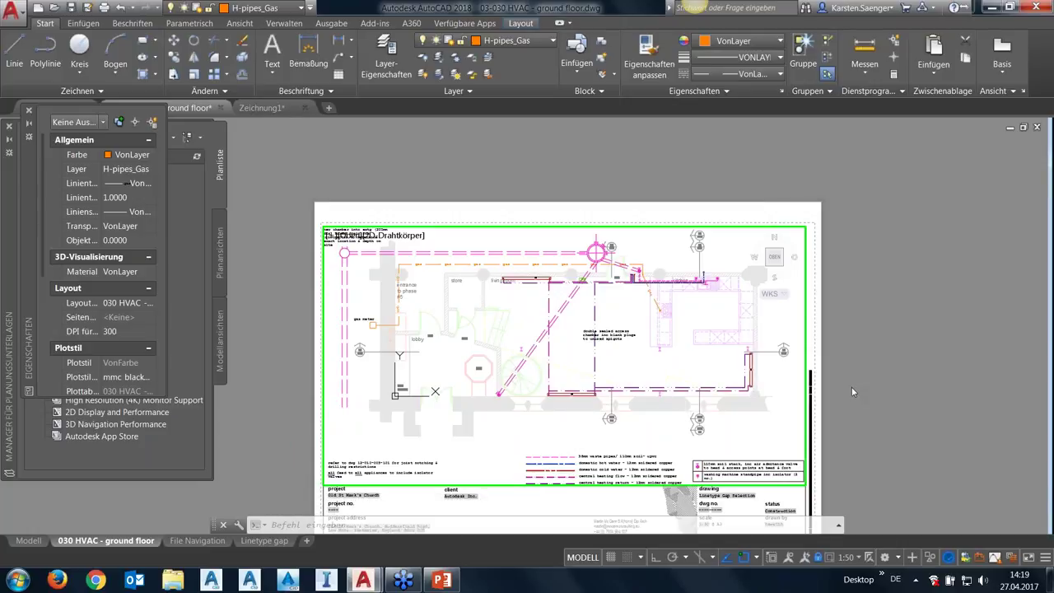
Step: Return to paper space and open the Off-screen Selection sheet's Site Grading Plan drawing
middle_drag(852, 387, 841, 338)
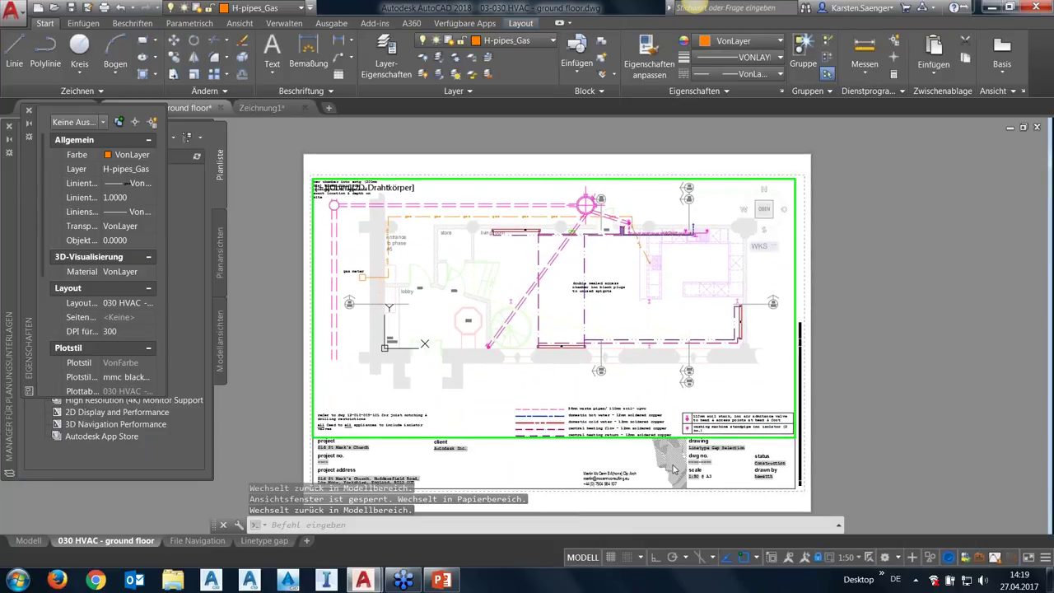
double_click(494, 463)
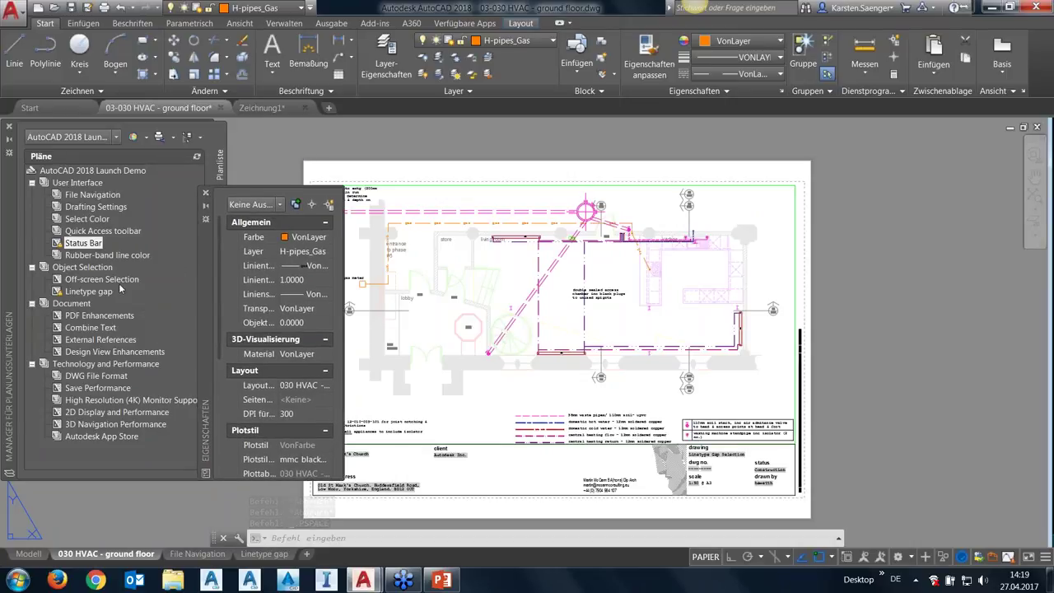
double_click(85, 280)
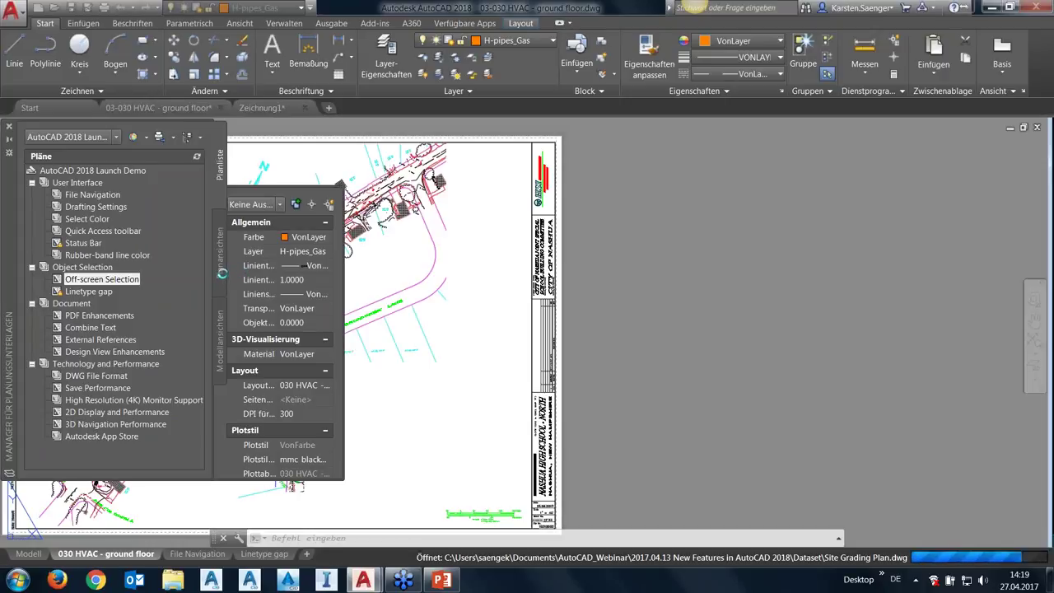
Step: In model space, zoom to the road-crossing culvert and start a selection window there
click(28, 553)
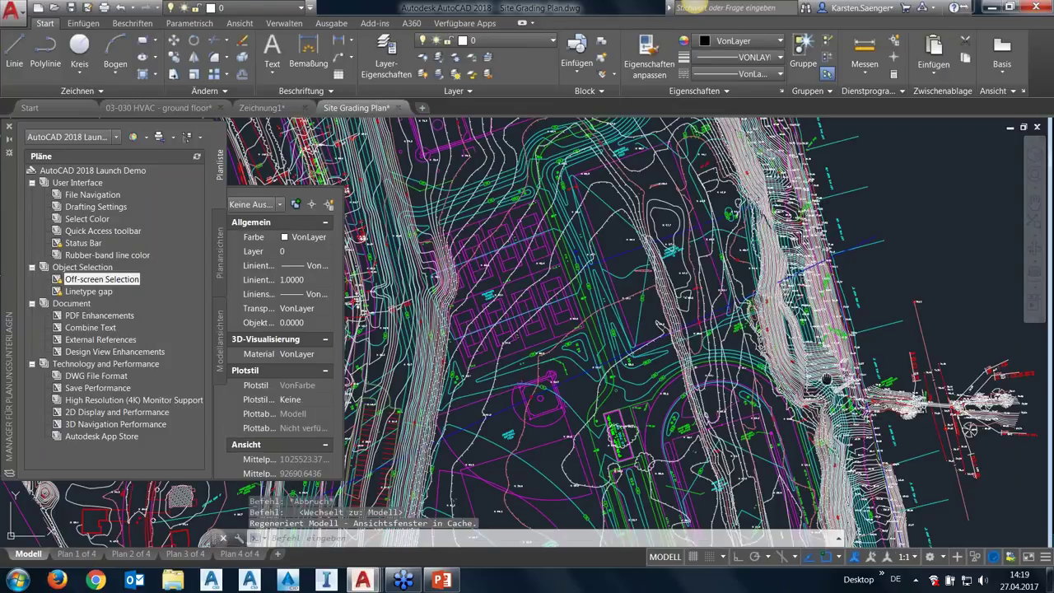
middle_drag(576, 346, 587, 313)
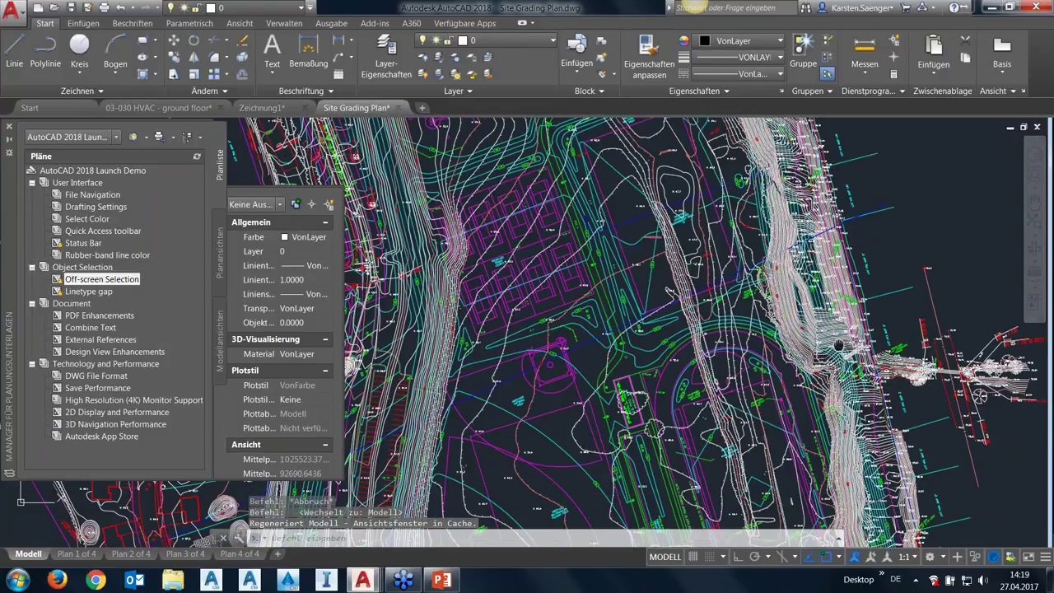
scroll(816, 338, down, 2)
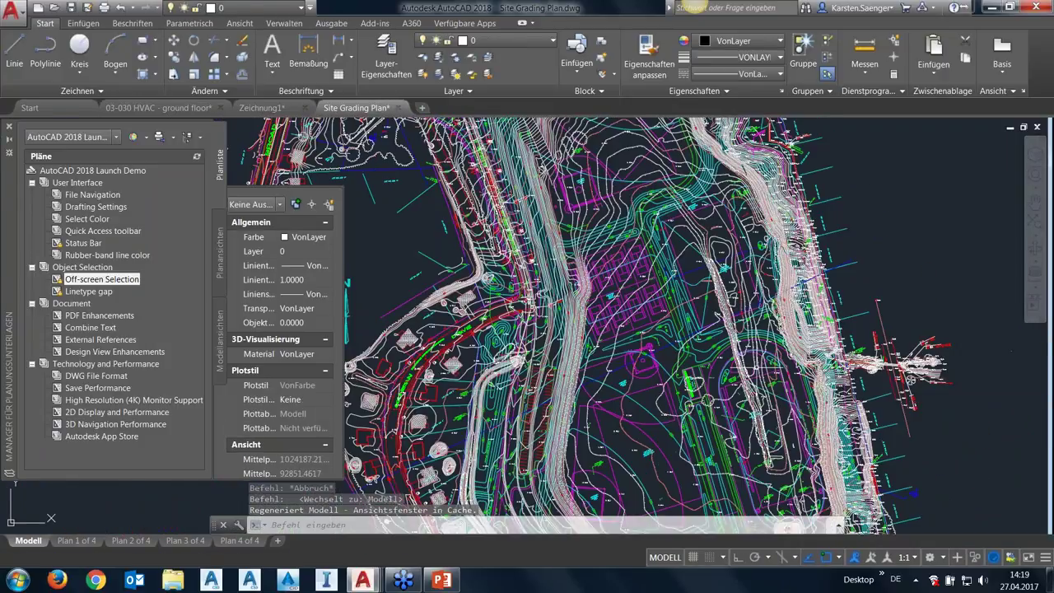
scroll(947, 371, up, 3)
scroll(947, 371, up, 2)
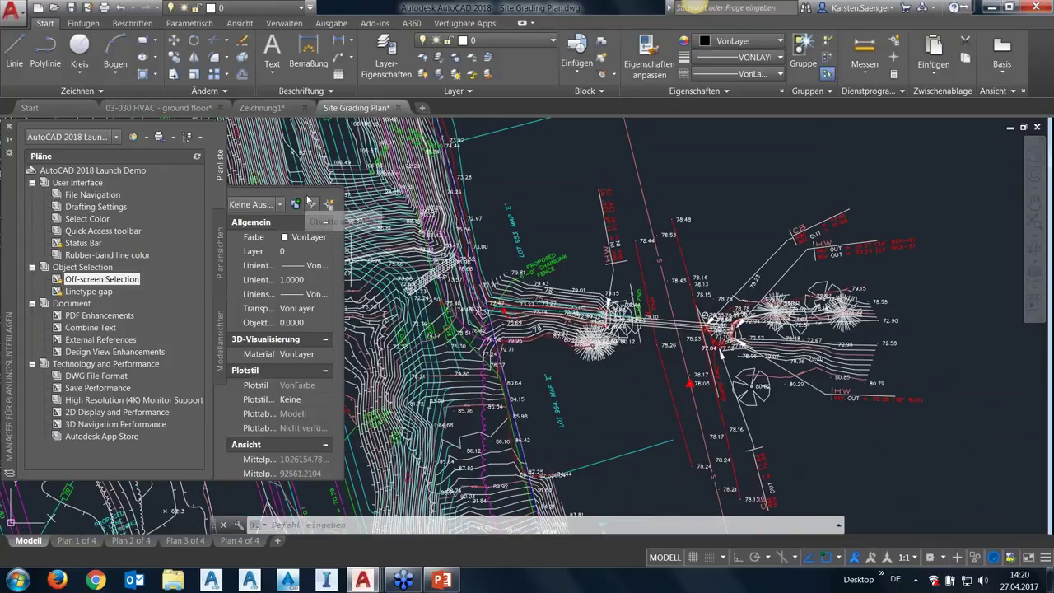
mouse_move(201, 244)
mouse_down()
mouse_move(99, 264)
mouse_move(2, 313)
mouse_up()
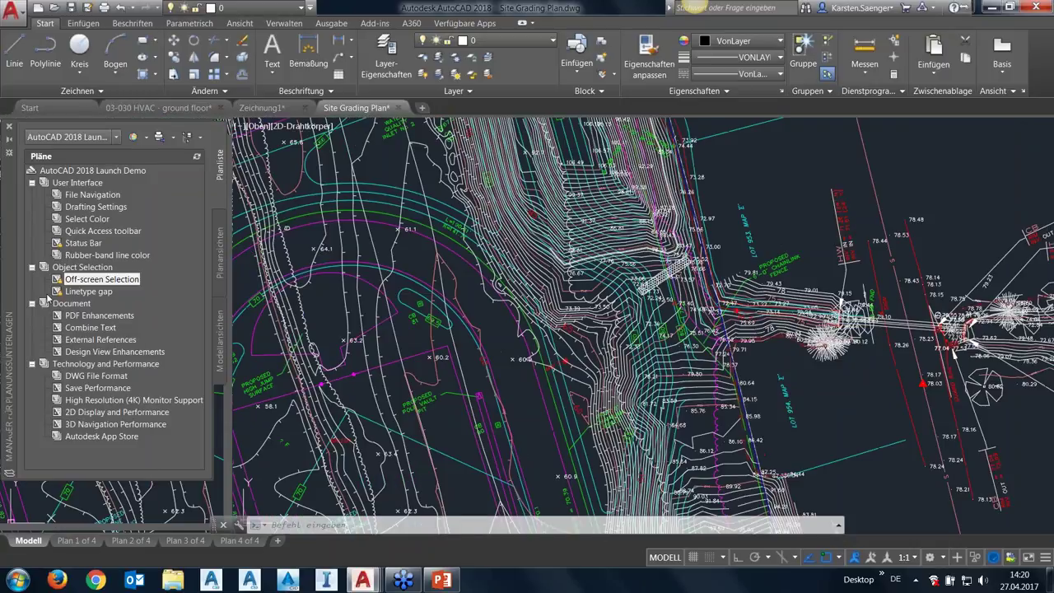
middle_drag(906, 247, 788, 262)
scroll(978, 258, up, 2)
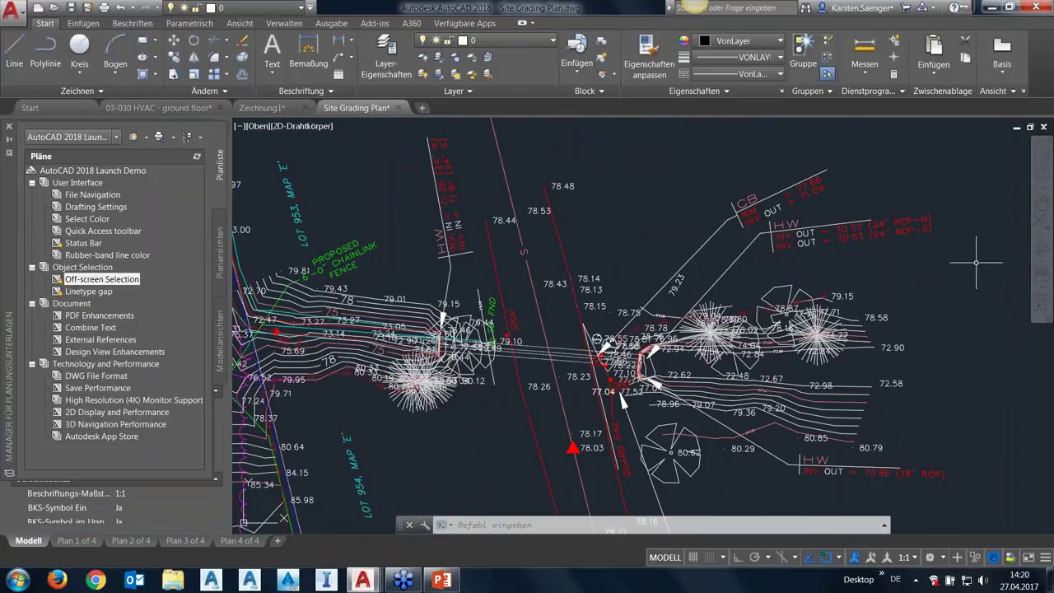
click(978, 259)
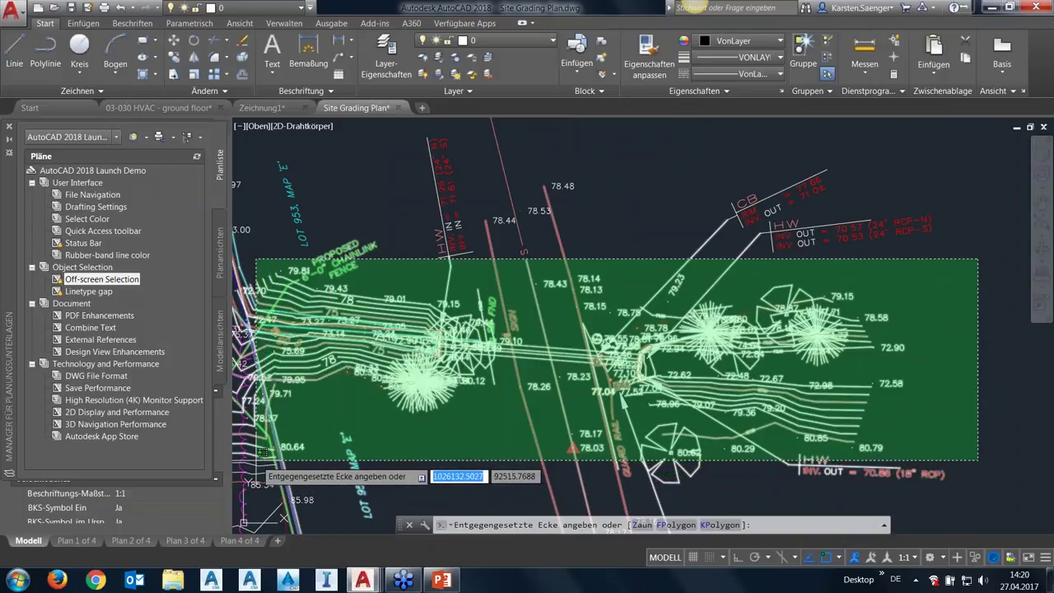
Step: Stretch the selection window far beyond the original view and set its far corner to select objects
click(257, 459)
middle_drag(257, 460, 823, 455)
middle_drag(650, 455, 1044, 454)
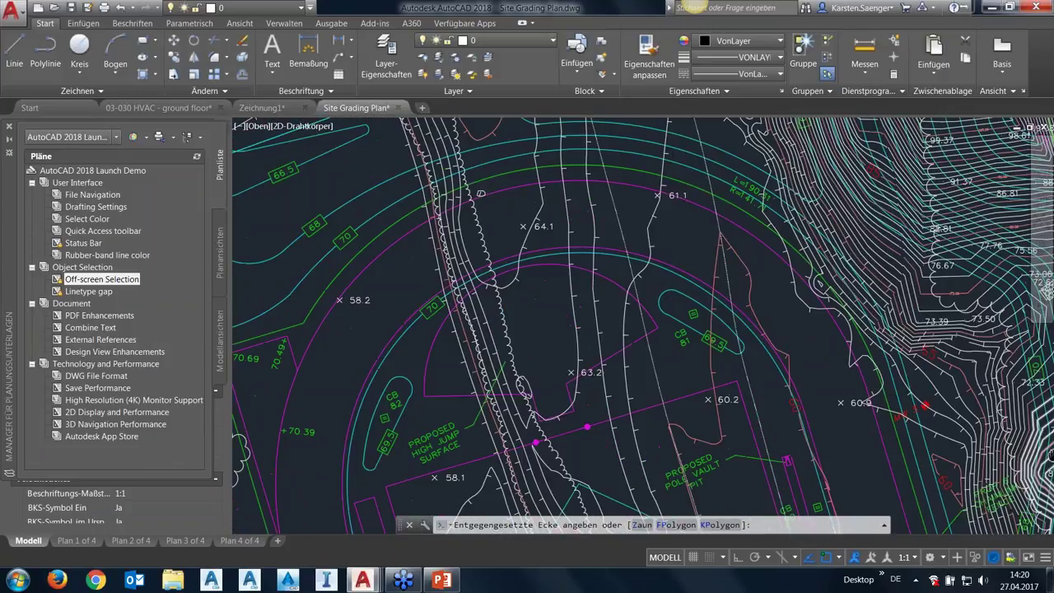
middle_drag(790, 455, 1050, 452)
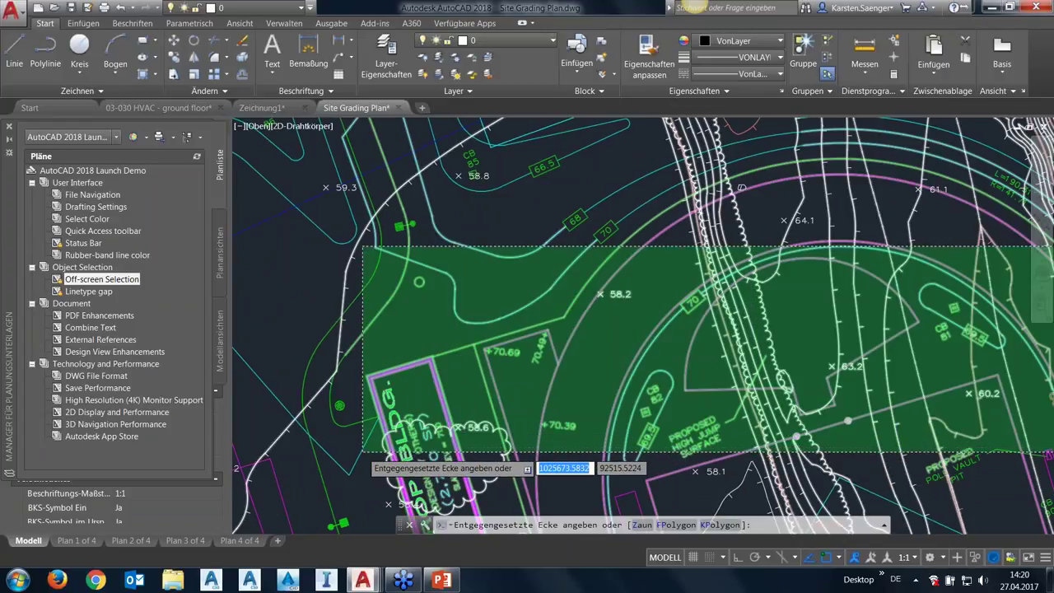
scroll(363, 451, down, 5)
scroll(364, 447, up, 5)
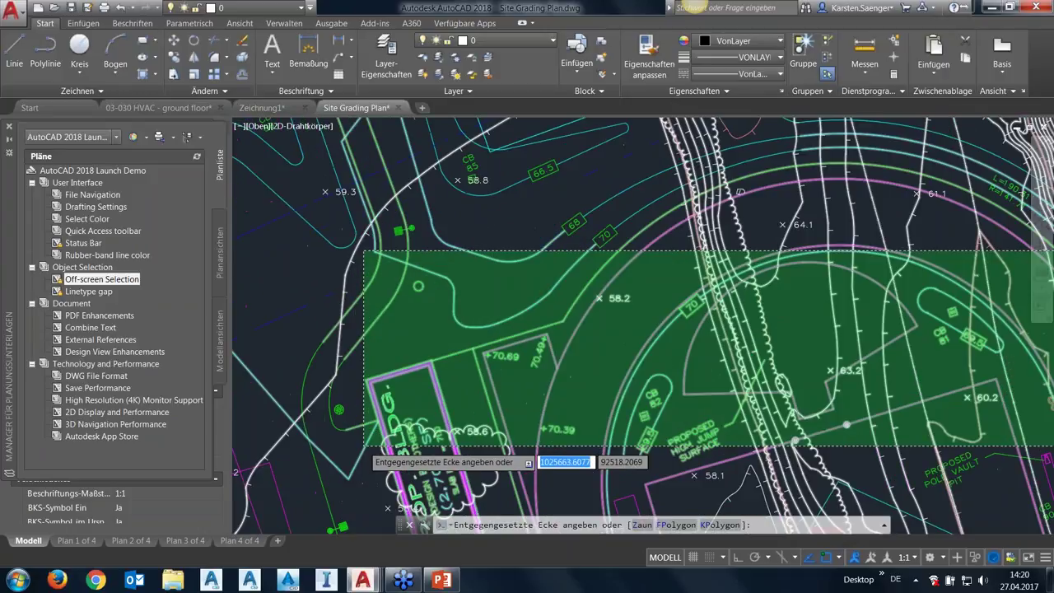
middle_drag(365, 447, 409, 421)
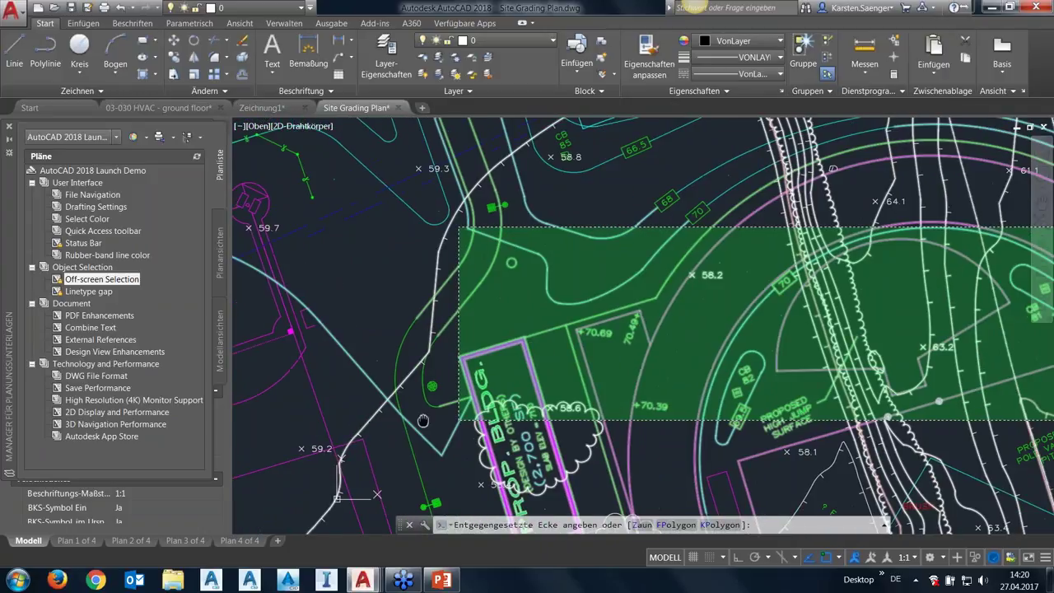
scroll(409, 422, up, 5)
middle_drag(297, 422, 639, 418)
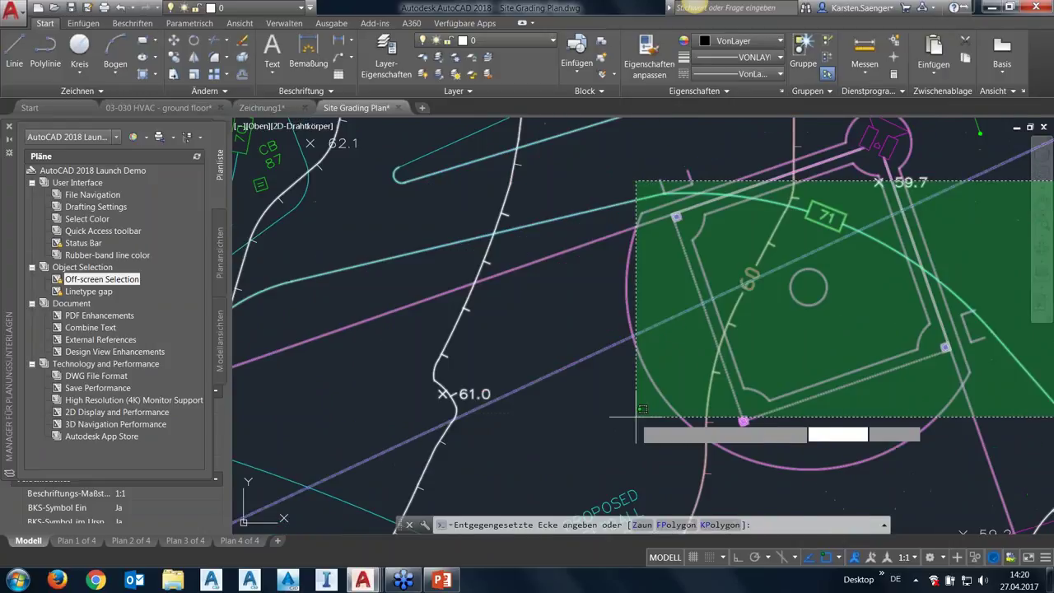
scroll(638, 417, down, 2)
scroll(638, 419, up, 2)
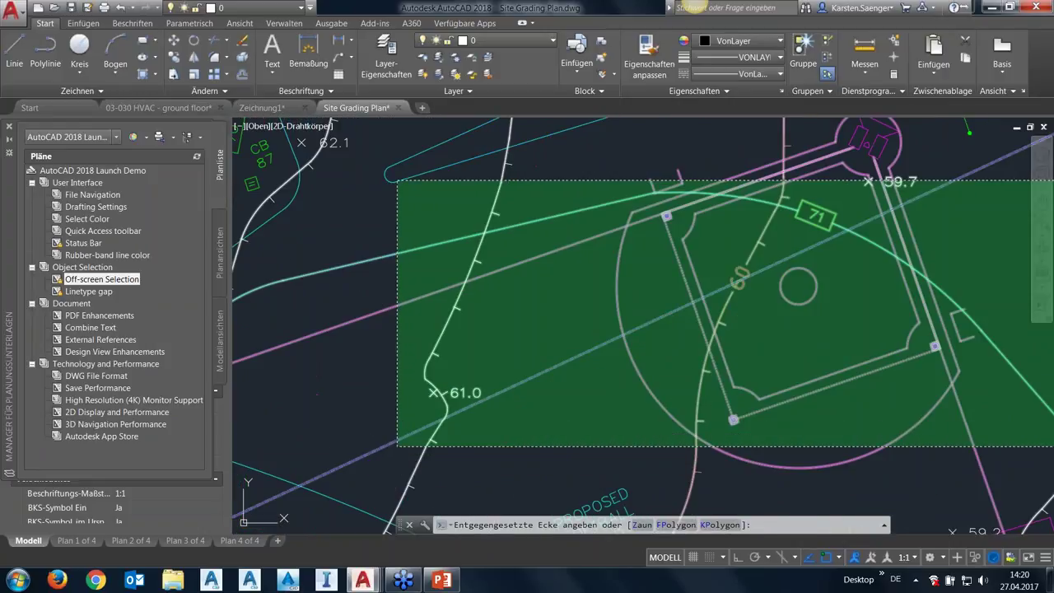
click(398, 445)
Step: Zoom out to show the entire site grading plan
scroll(531, 470, down, 2)
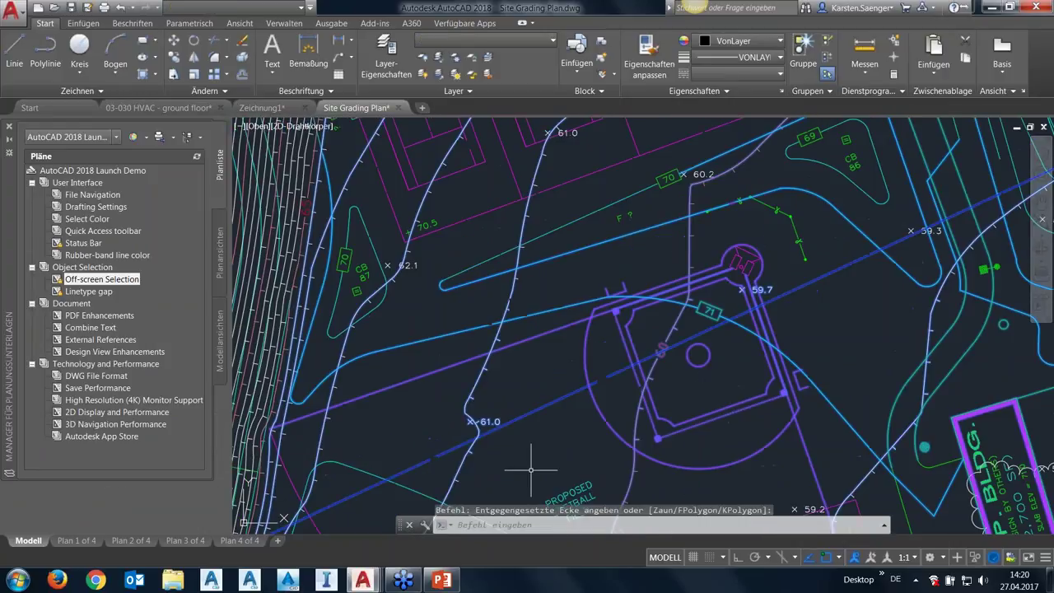
scroll(531, 470, down, 3)
scroll(531, 469, down, 4)
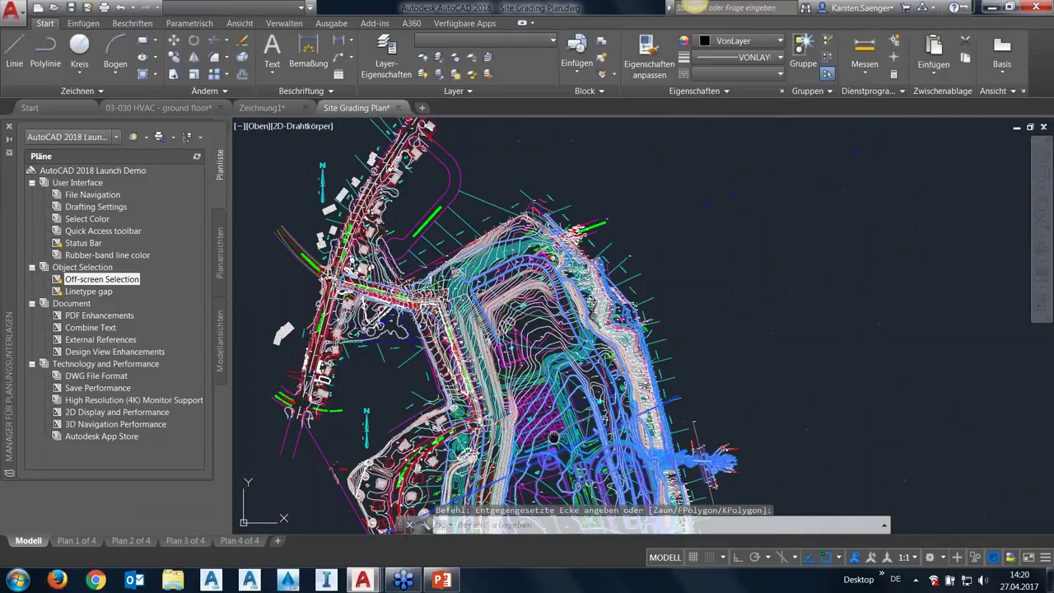
middle_drag(518, 324, 455, 291)
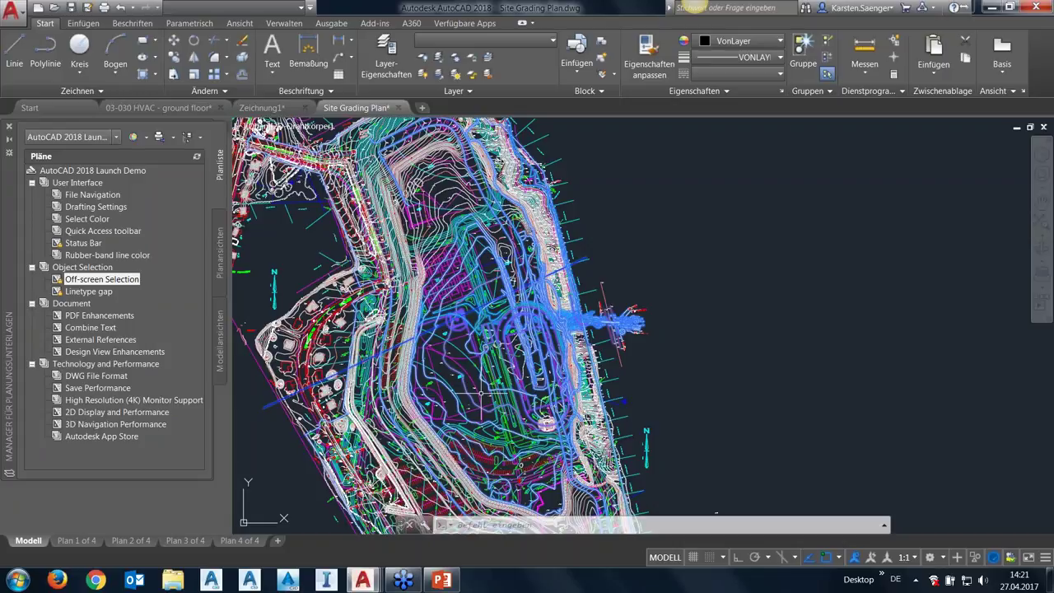
Step: Run SELECTIONOFFSCREEN to show its current value of 1, then select the Linetype gap sheet
click(467, 524)
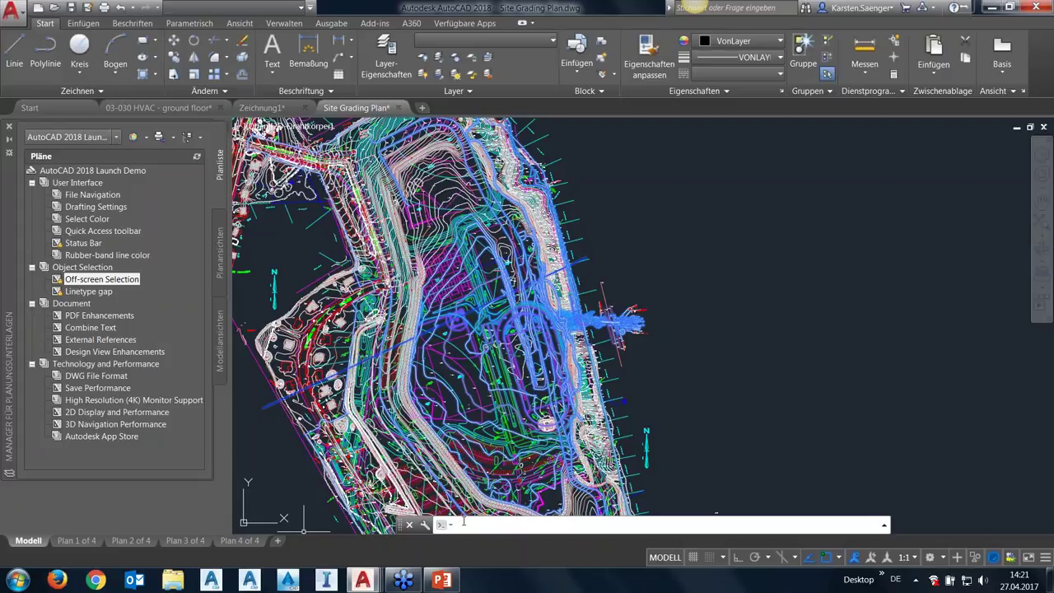
text(selection)
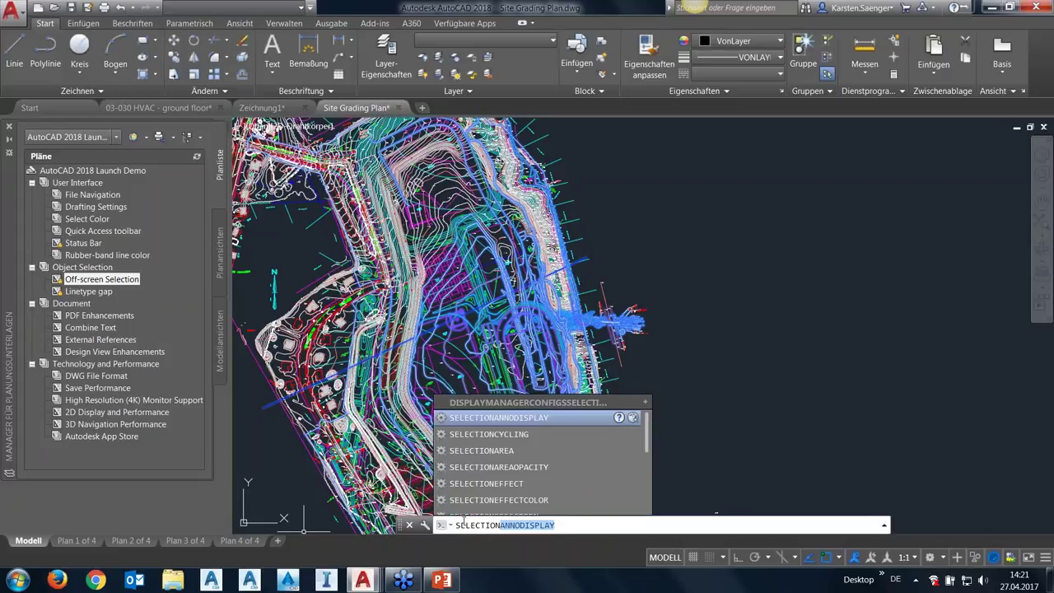
text(off)
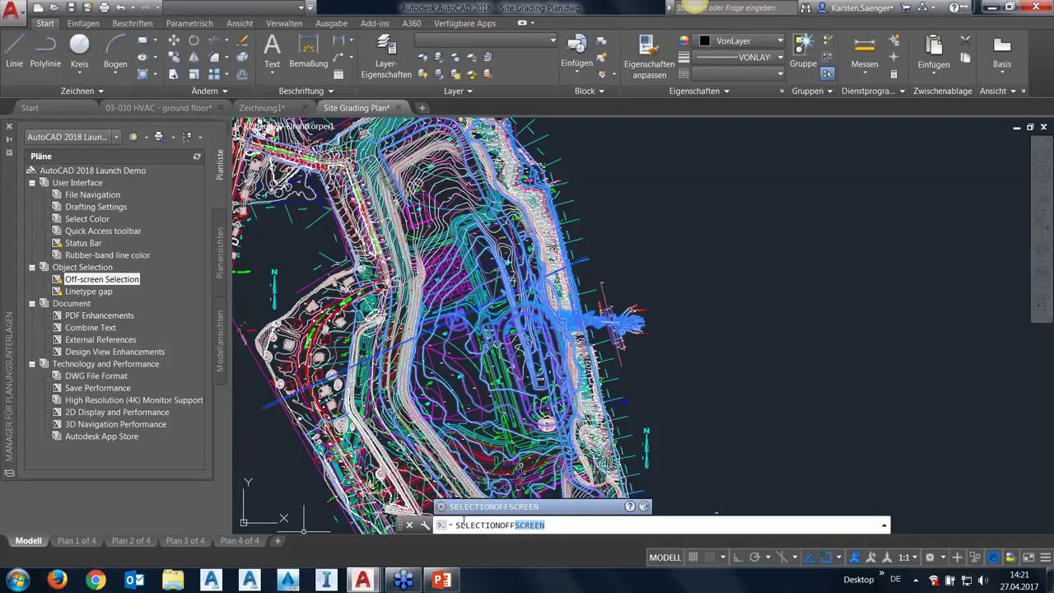
key(Return)
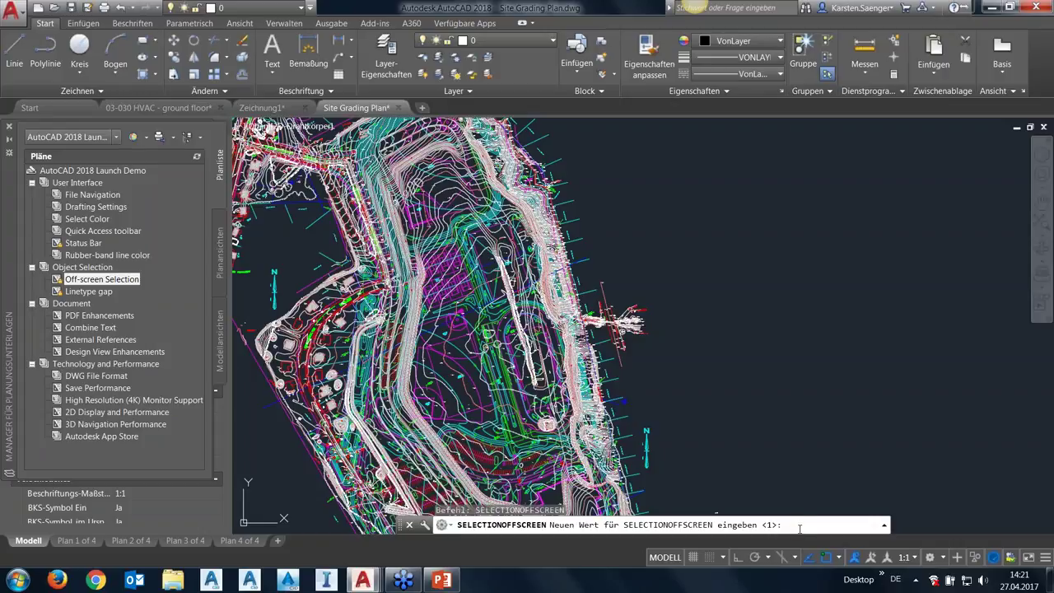
click(75, 293)
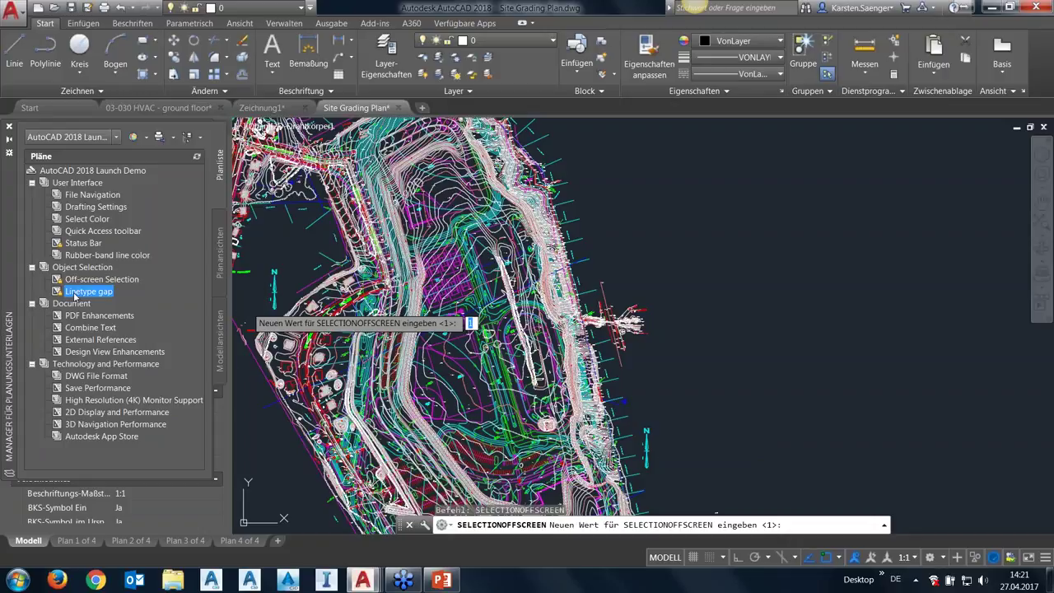
Step: Switch to 03-030 HVAC - ground floor, zoom to the living room gas line, and activate the viewport
click(156, 109)
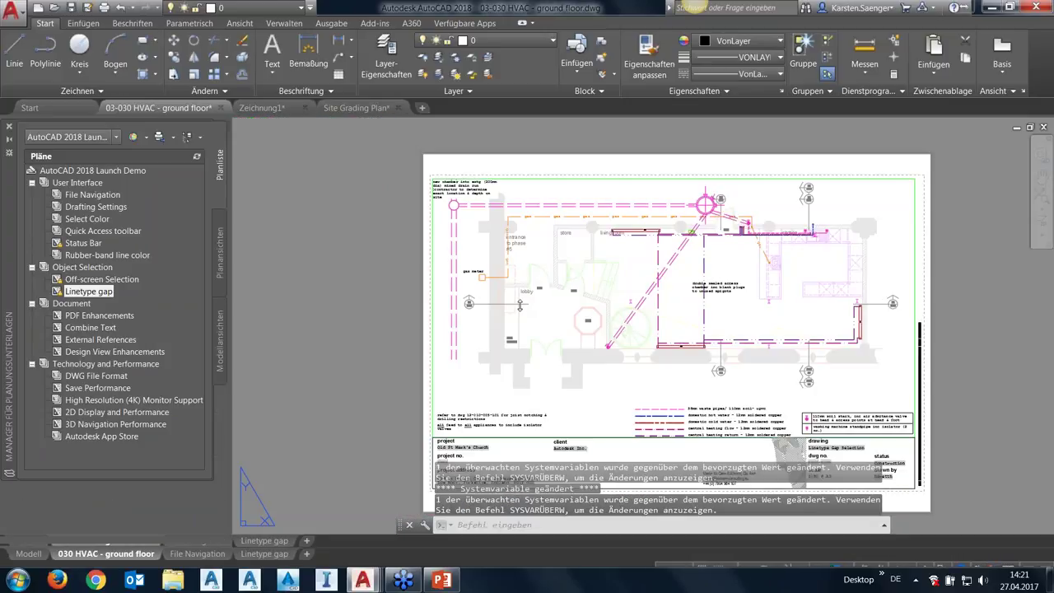
middle_drag(627, 258, 546, 324)
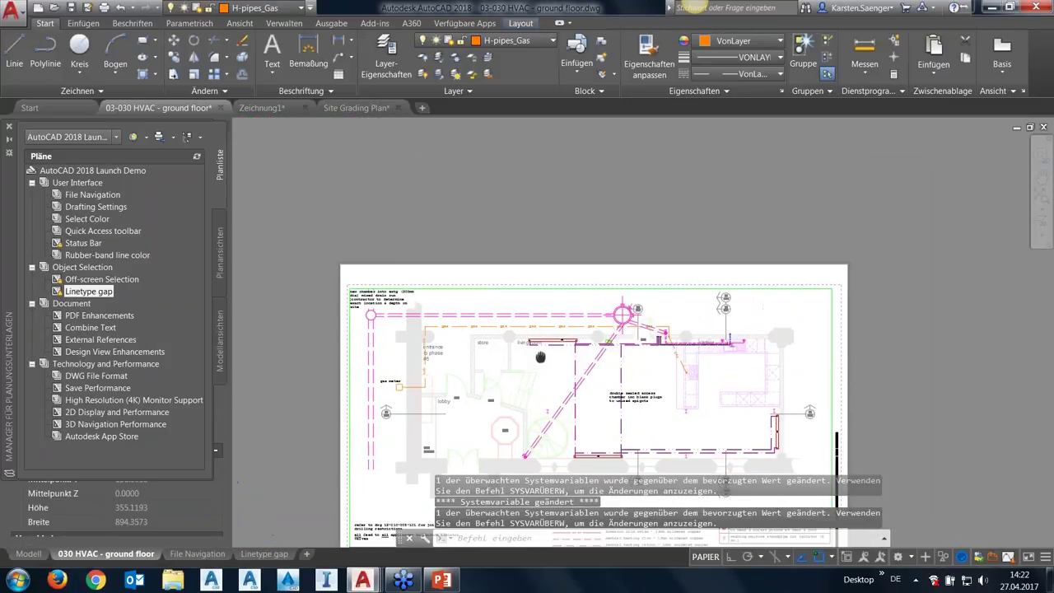
scroll(547, 324, up, 5)
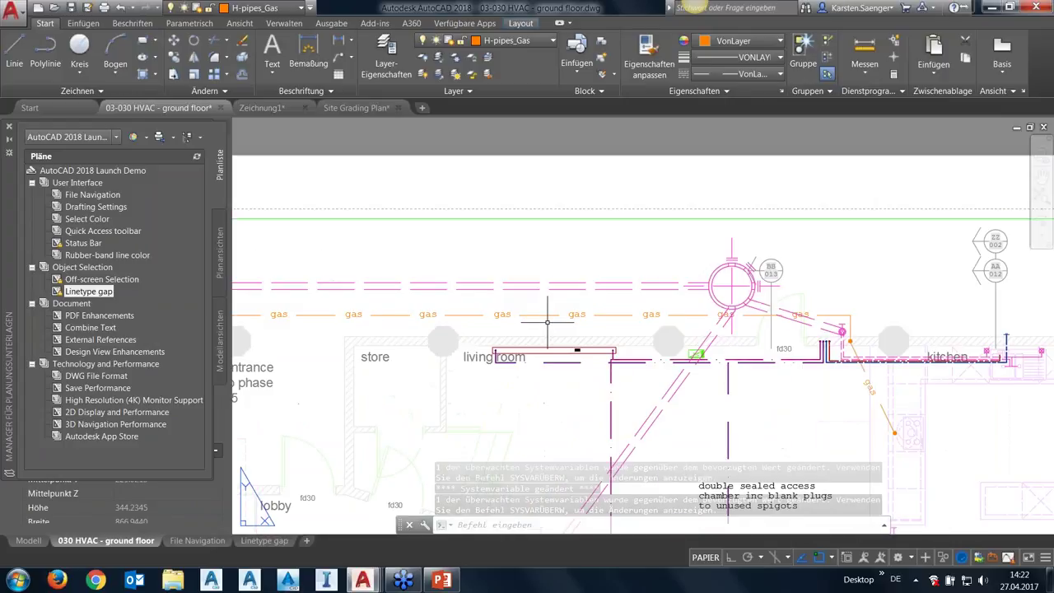
scroll(550, 325, up, 3)
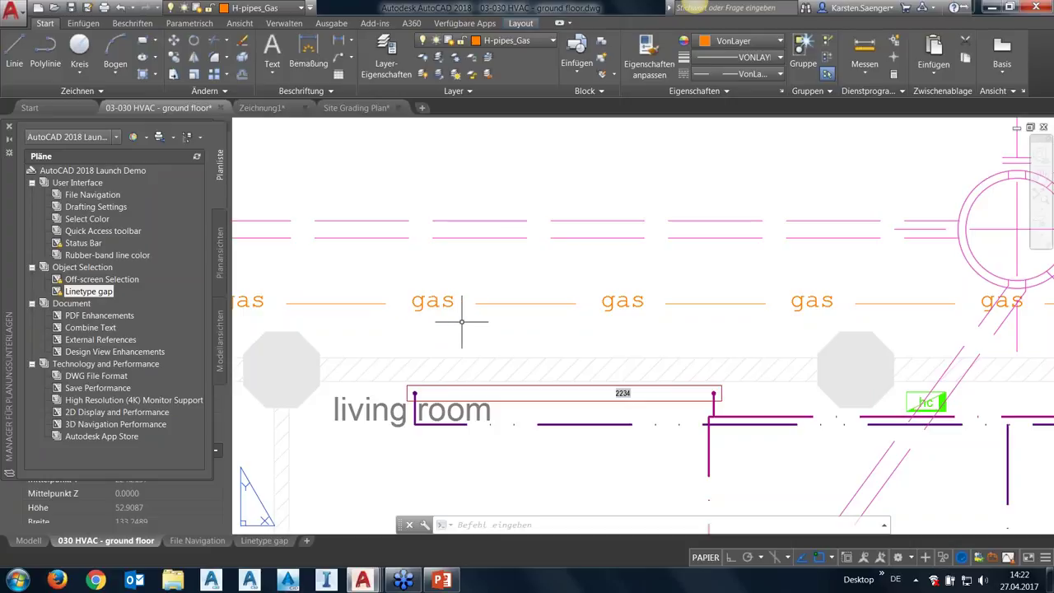
double_click(467, 322)
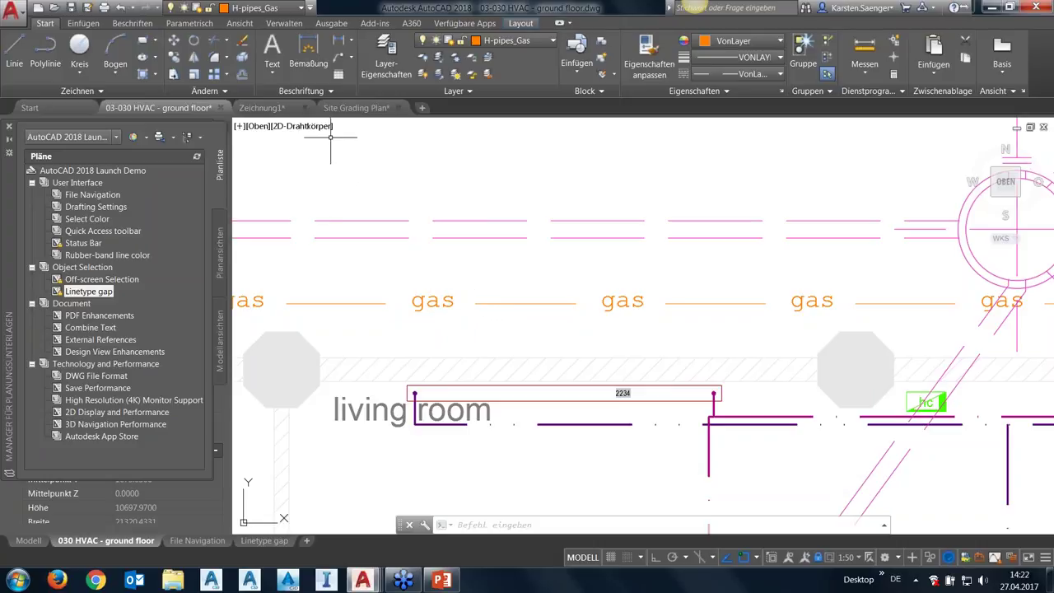
Step: Start a line from a first point, then cancel it without drawing anything
click(14, 51)
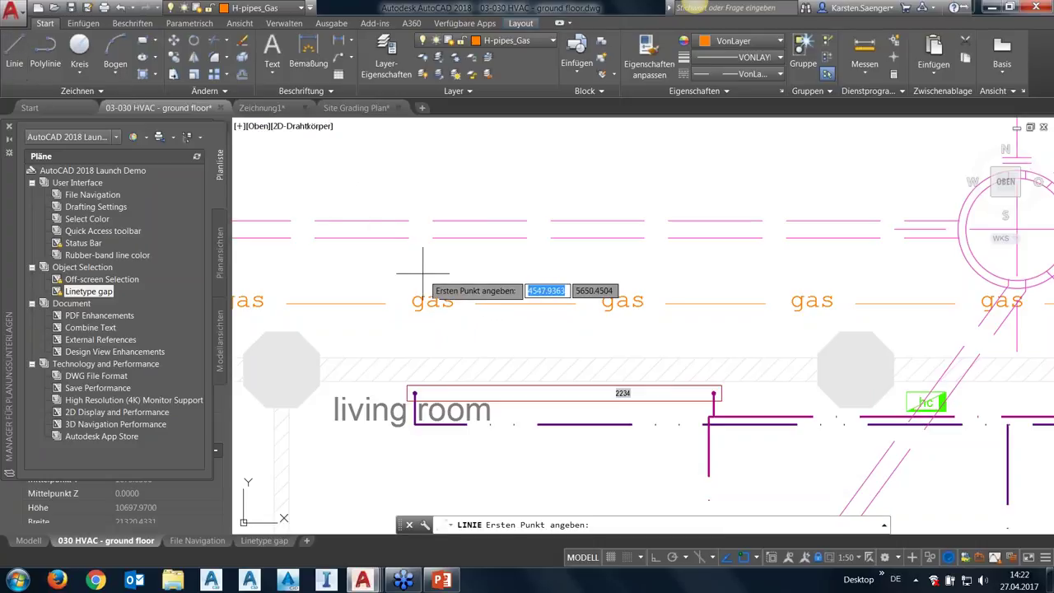
click(756, 558)
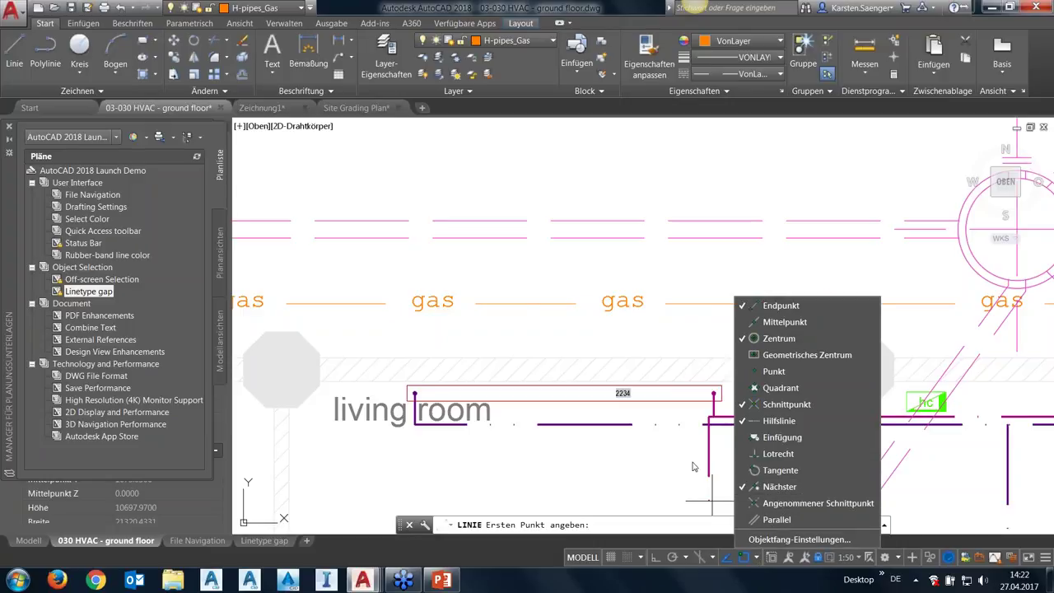
click(494, 344)
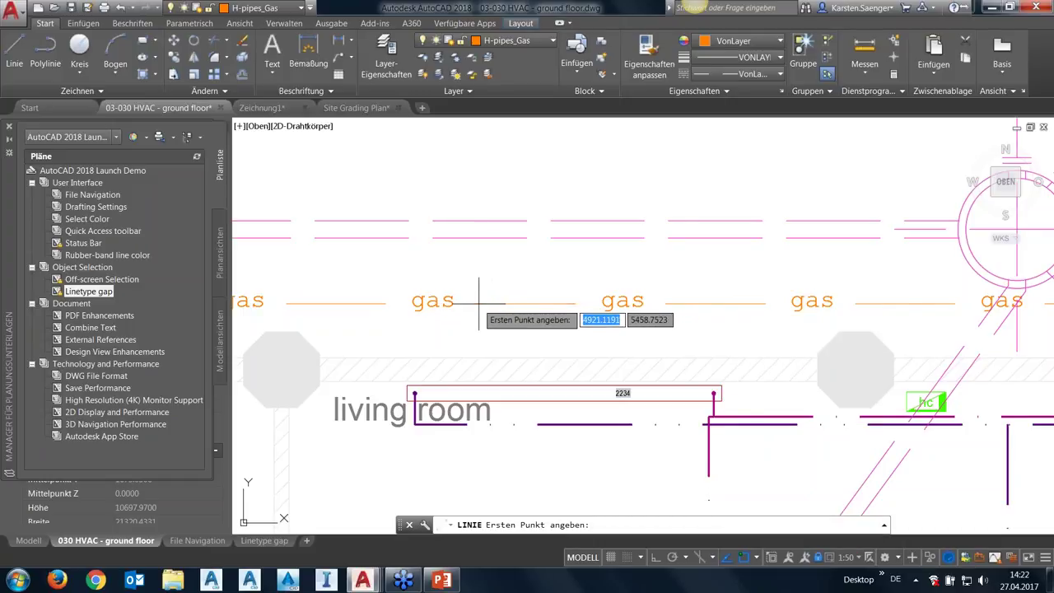
click(466, 301)
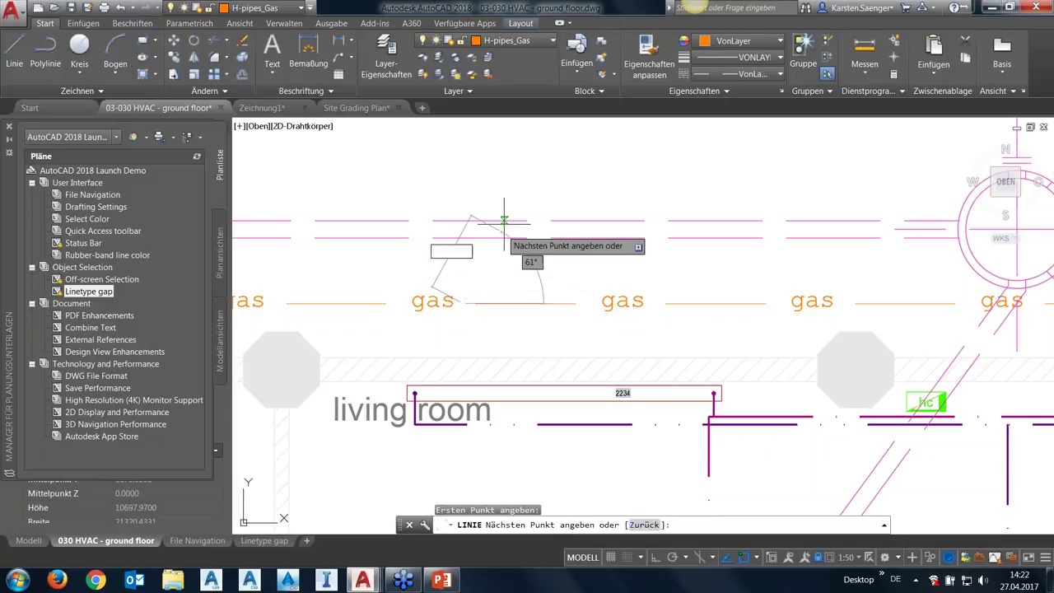
scroll(530, 189, down, 2)
scroll(511, 177, down, 1)
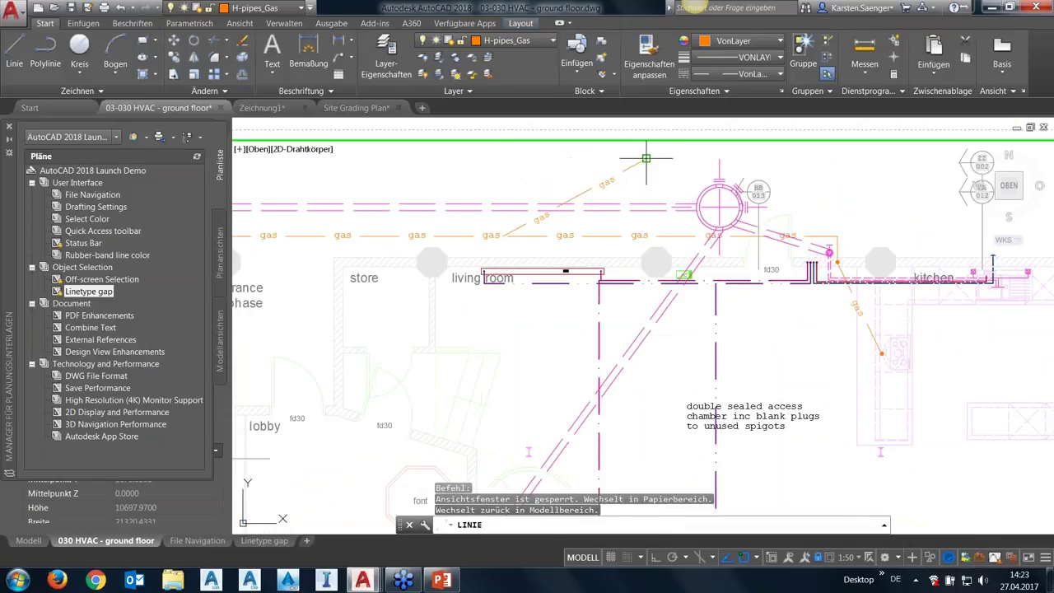
key(Escape)
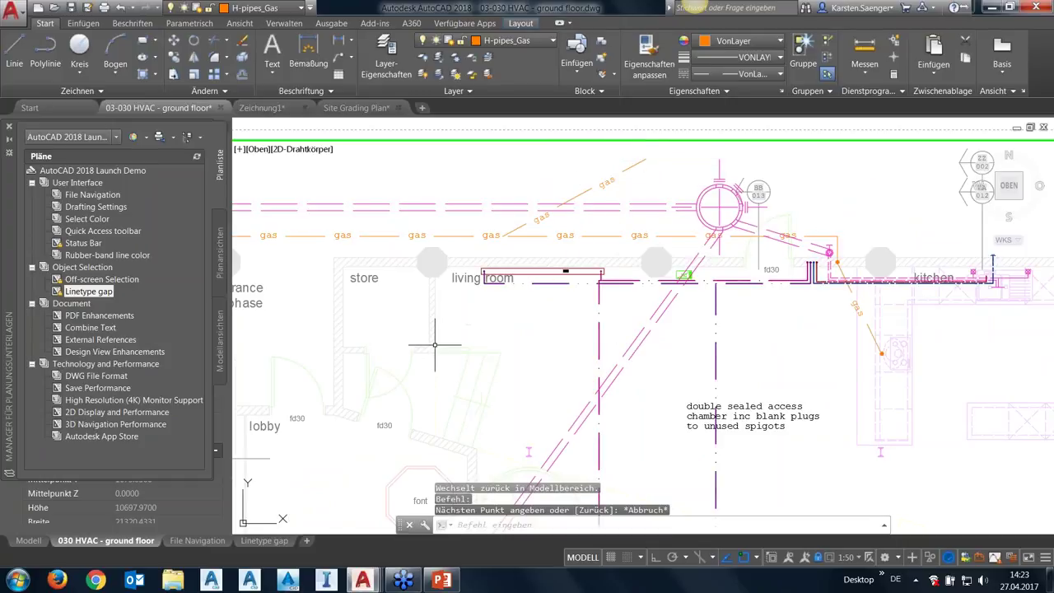
Step: Zoom in closely on the 'gas' labels along the gas pipe
double_click(494, 128)
double_click(497, 233)
scroll(497, 233, up, 5)
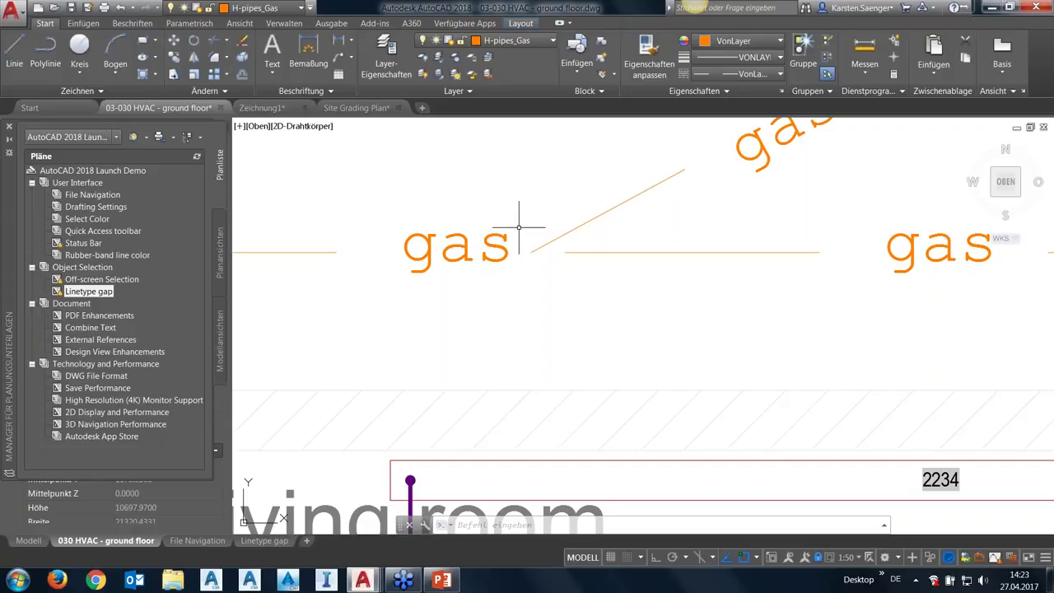
click(562, 526)
text(1t)
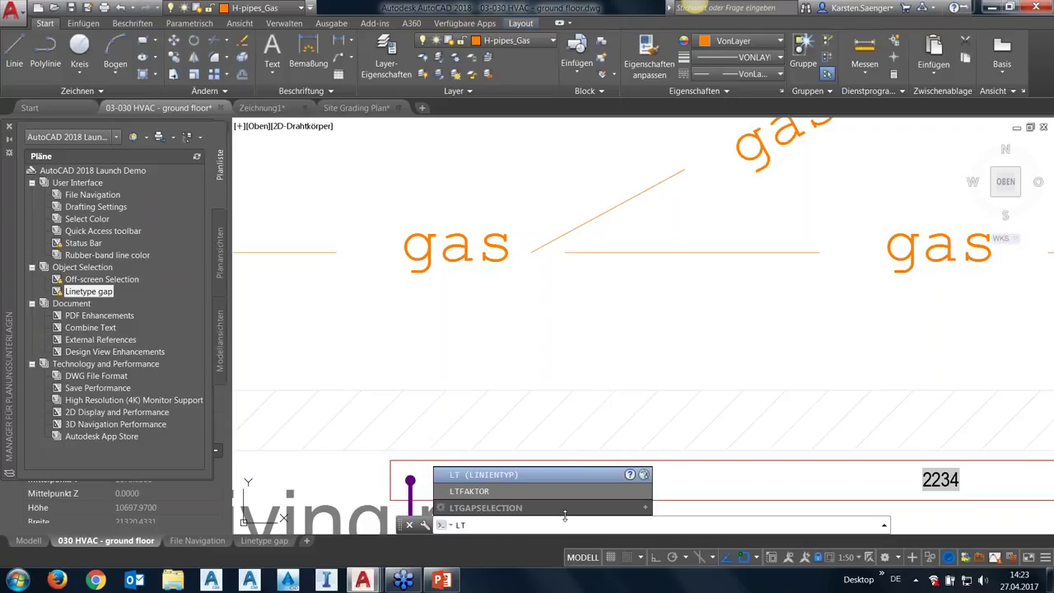
text(p)
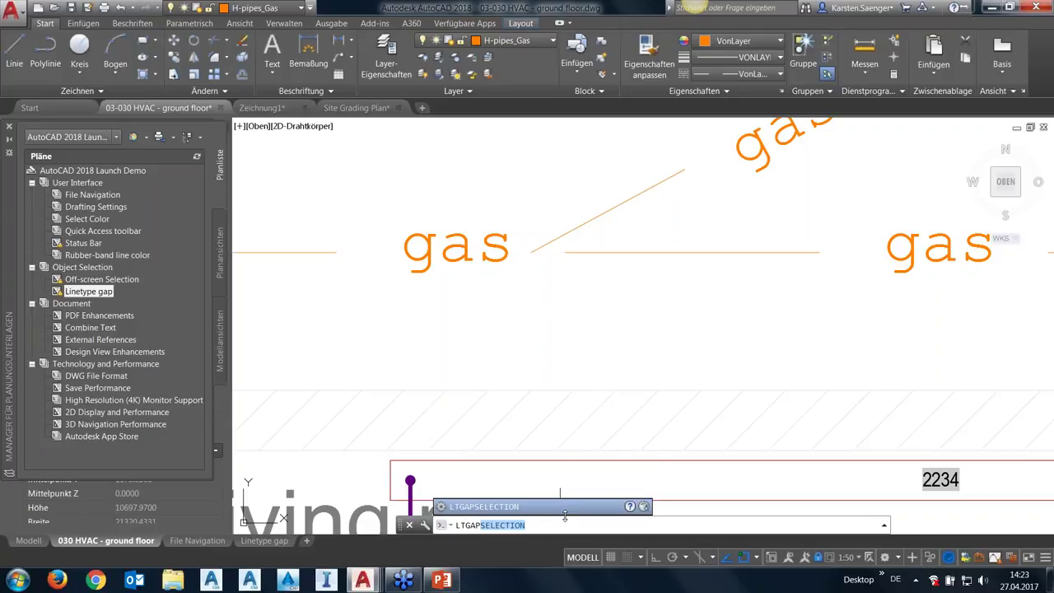
key(Return)
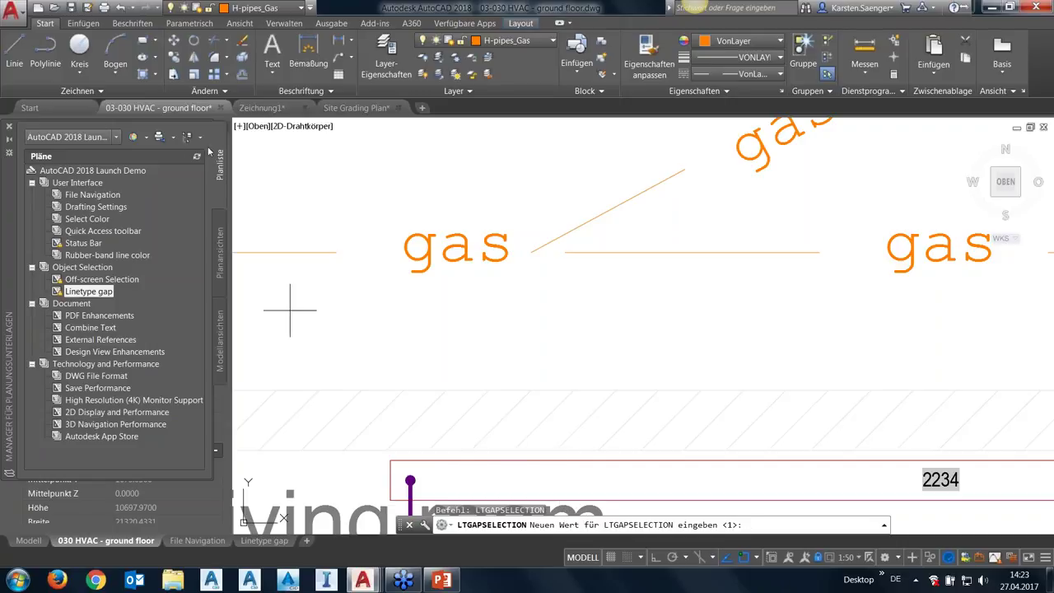
click(83, 317)
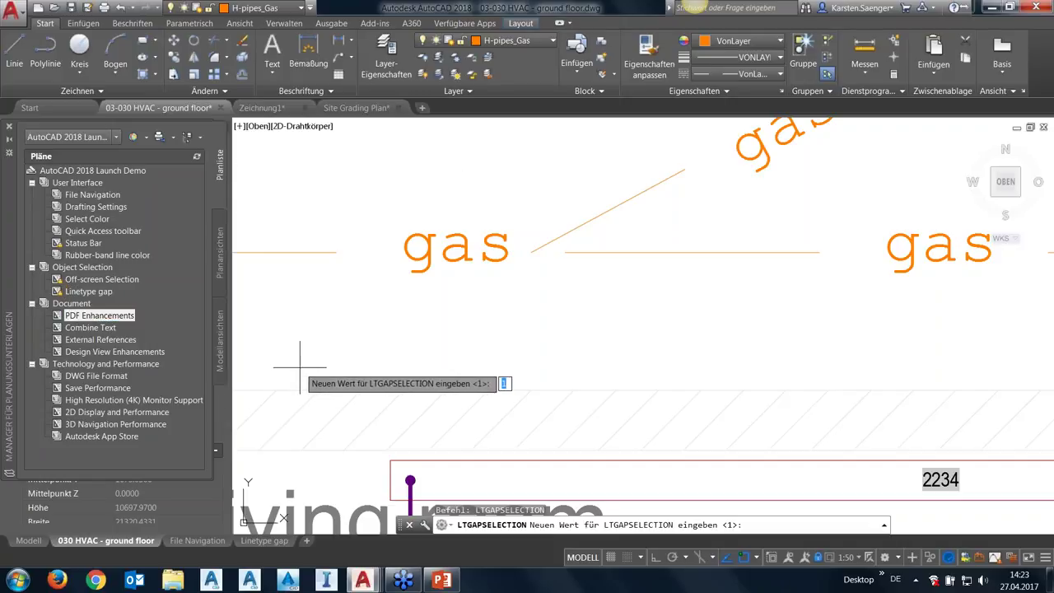
key(Escape)
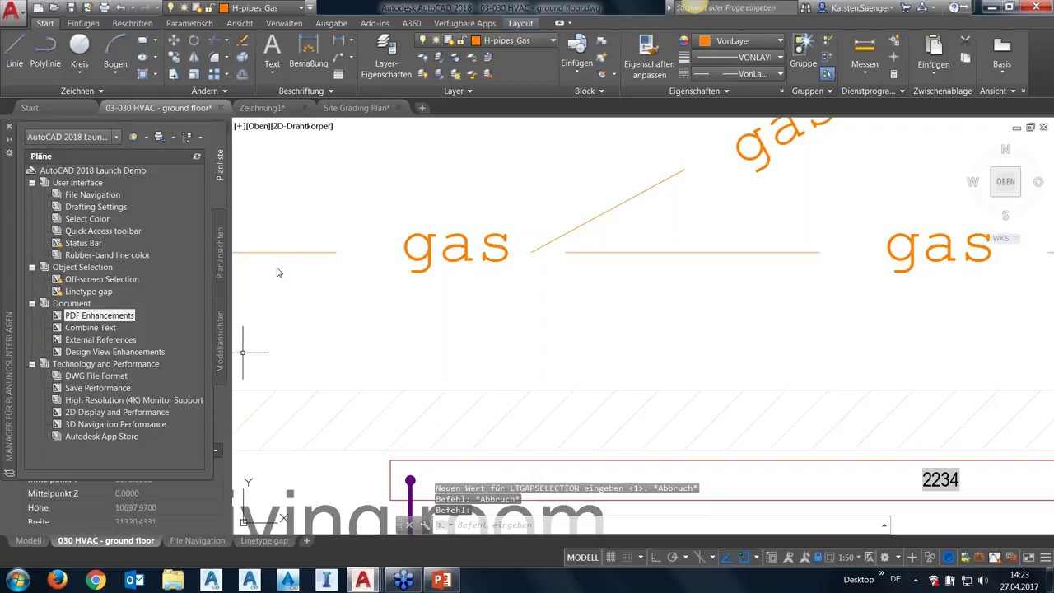
Step: Open the SHX Text Recognition drawing from PDF Enhancements, go to model space, and start PDF Import
double_click(99, 315)
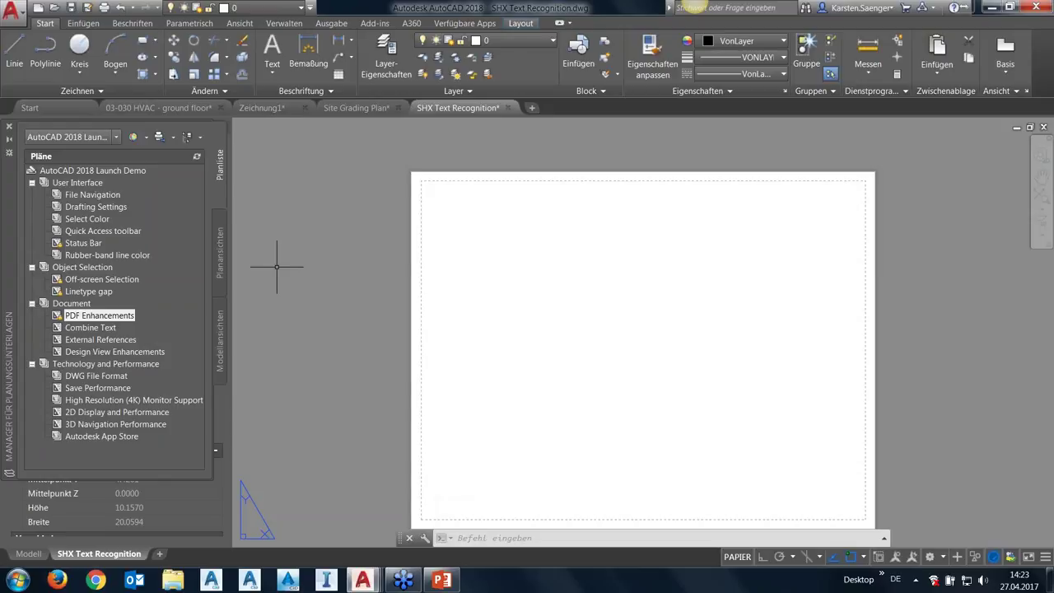
click(40, 554)
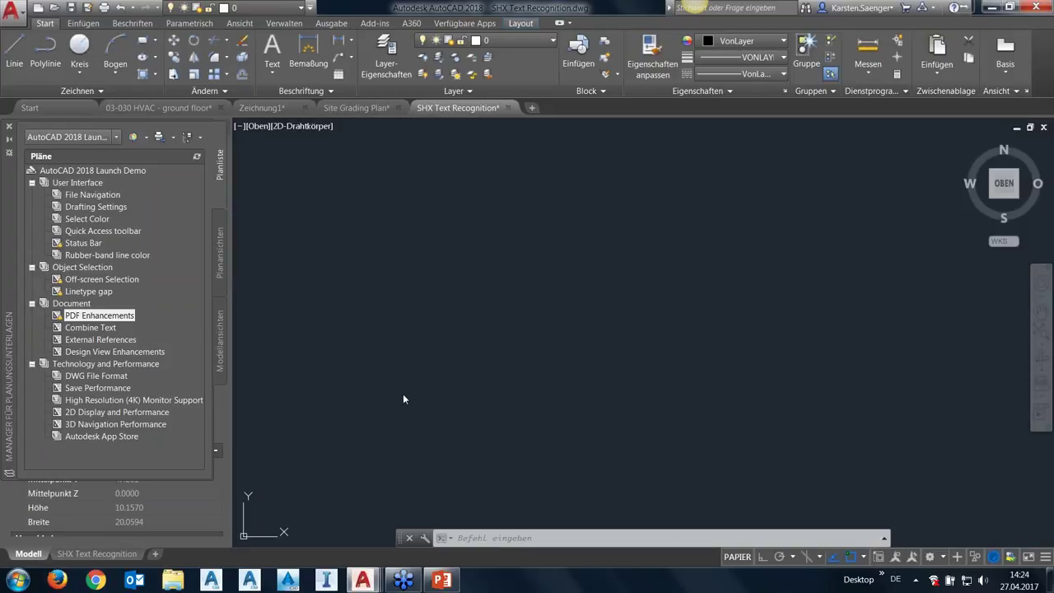
click(92, 24)
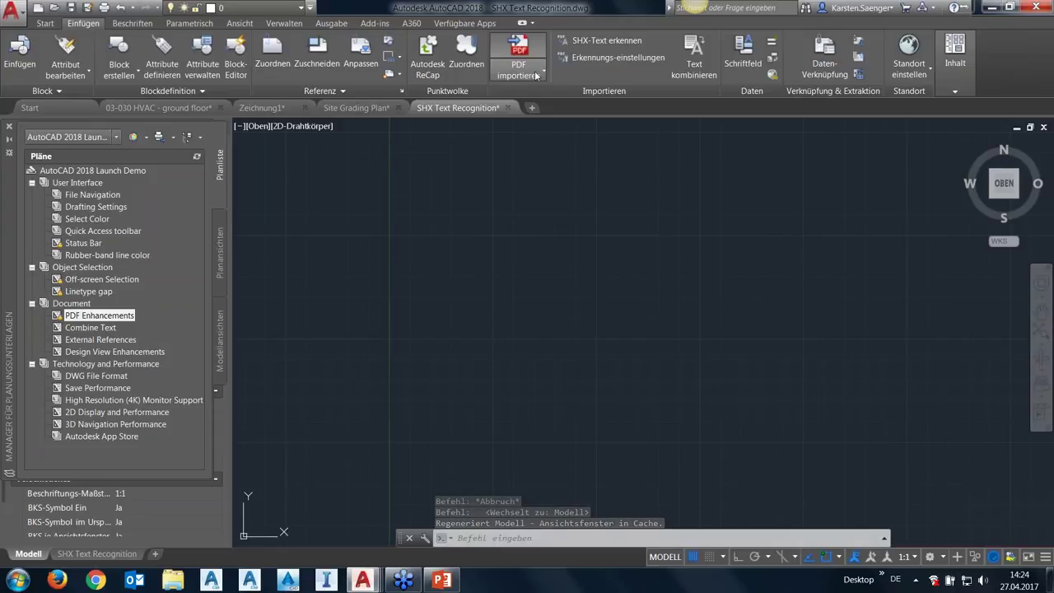
click(536, 74)
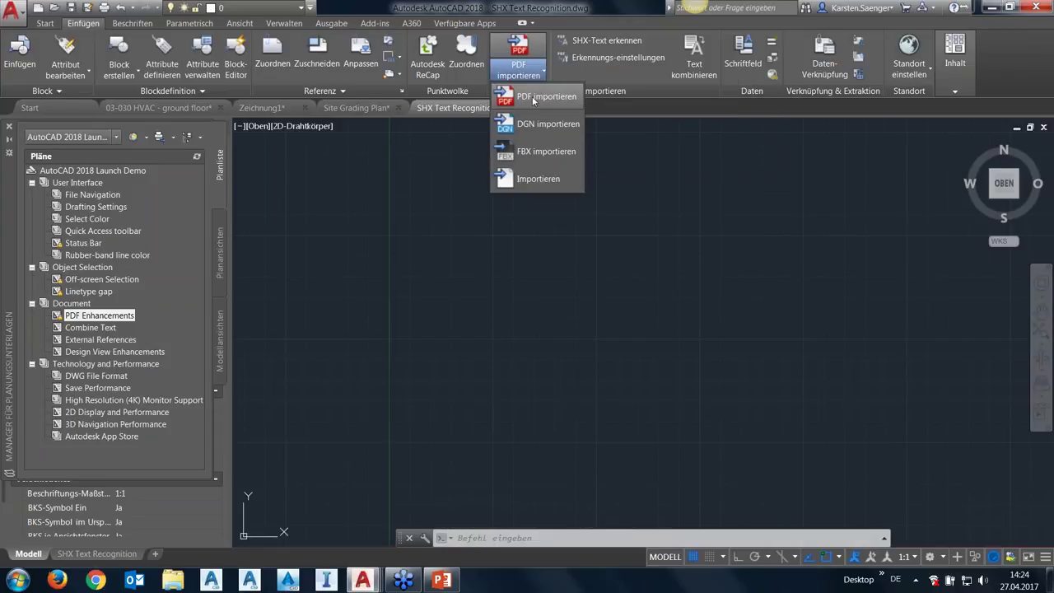
click(532, 96)
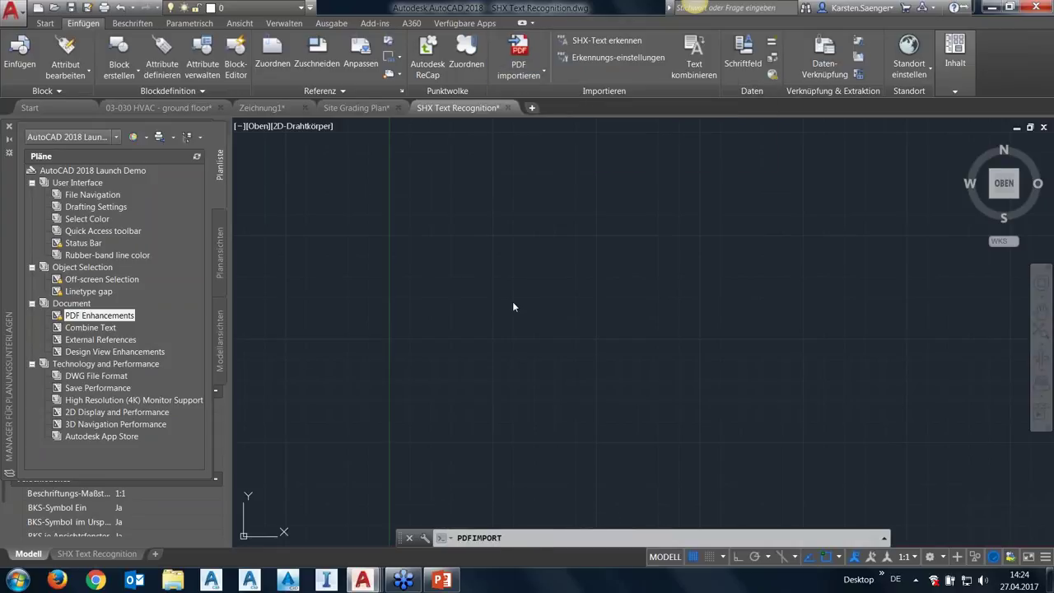
Step: Open Mountview Cabin.pdf for import and select page 2, keeping on-screen insertion point checked
click(459, 206)
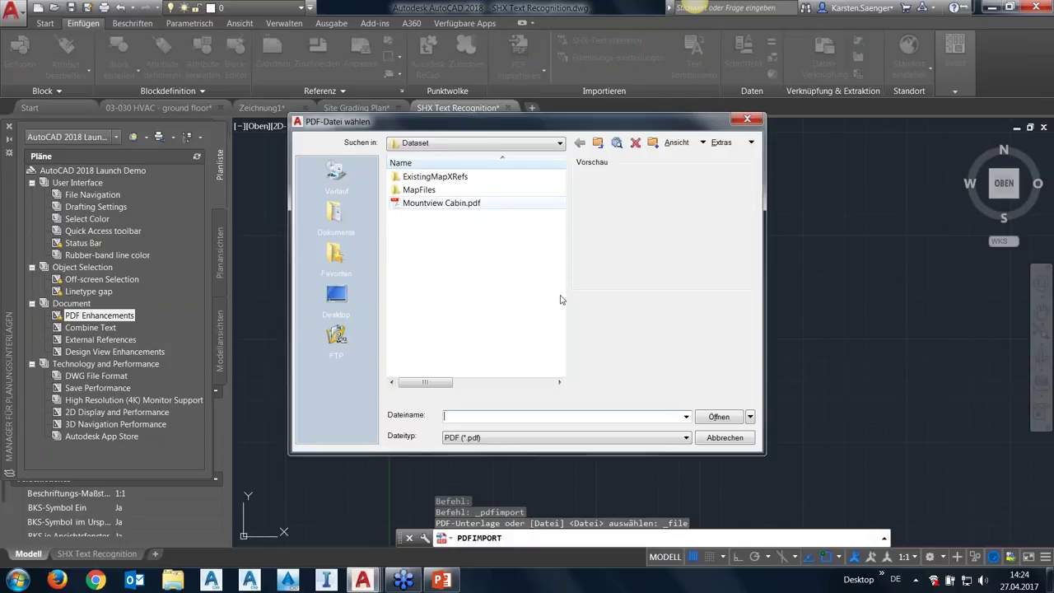
click(718, 417)
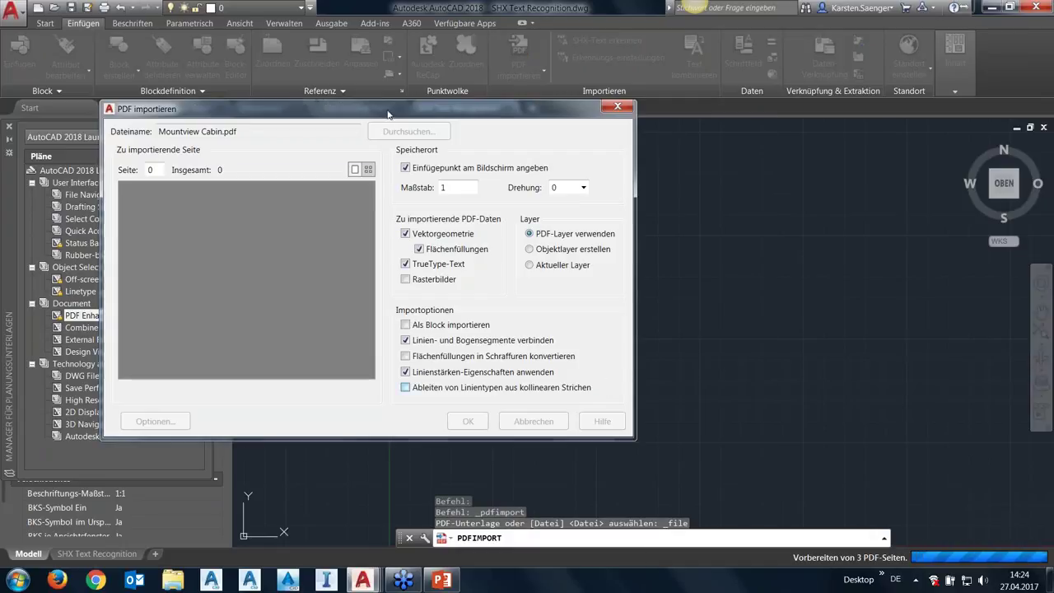
mouse_move(385, 111)
mouse_down()
mouse_move(450, 108)
mouse_move(421, 110)
mouse_up()
click(276, 216)
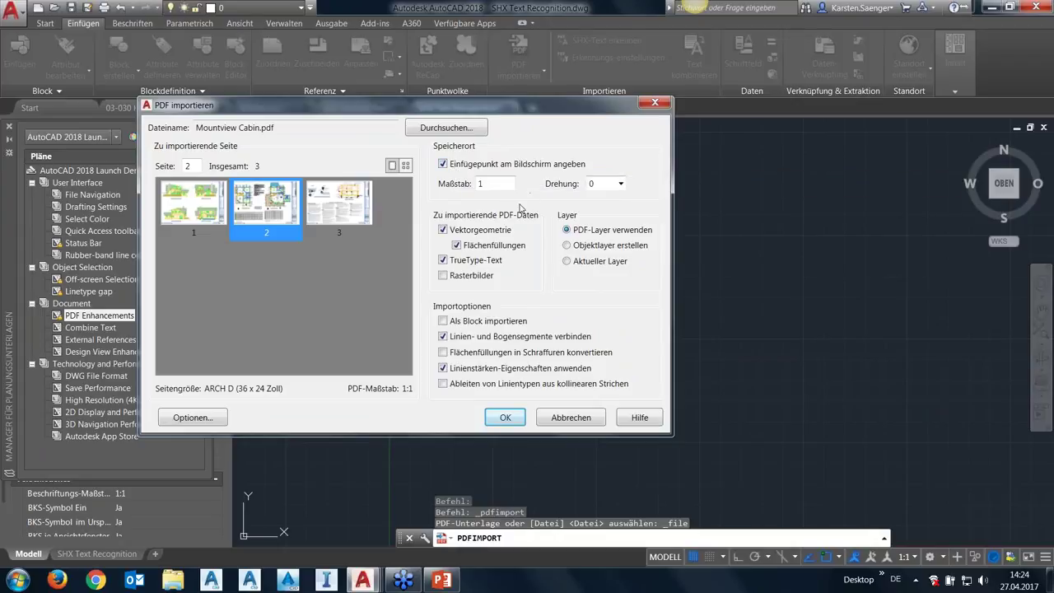
click(445, 165)
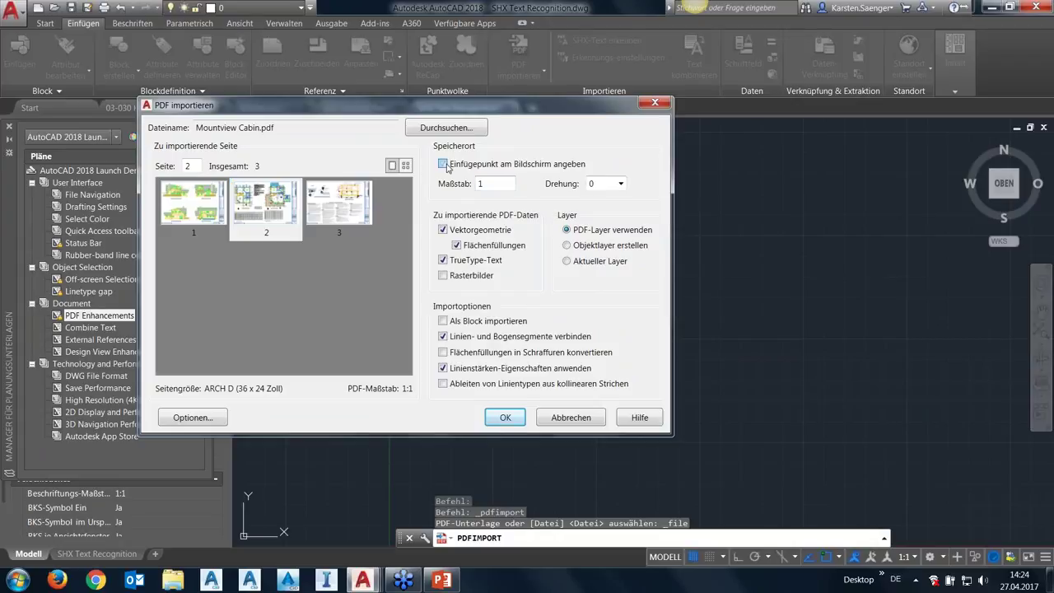
click(444, 164)
click(213, 420)
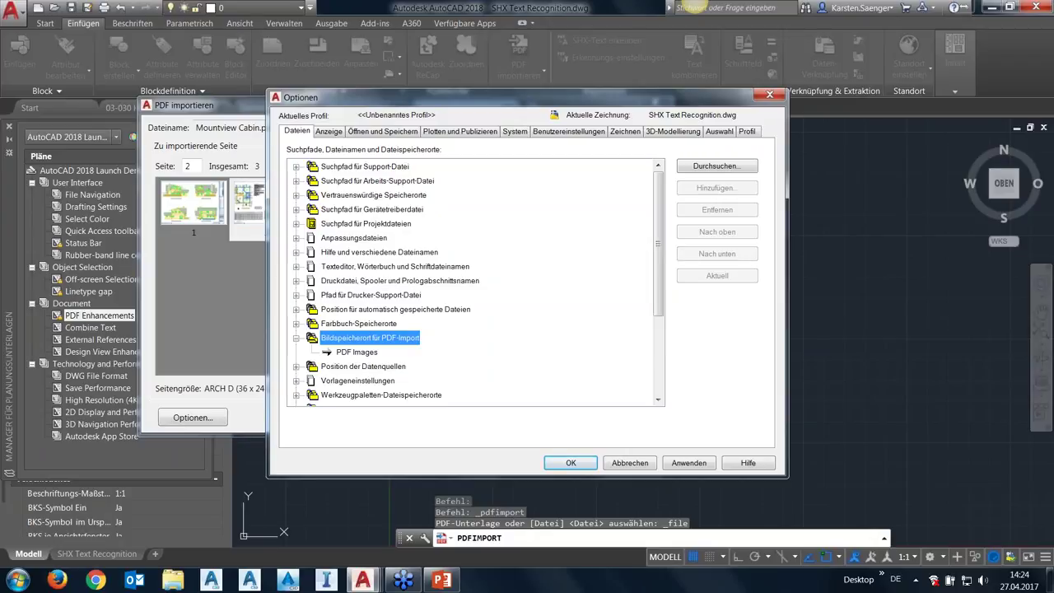
click(349, 354)
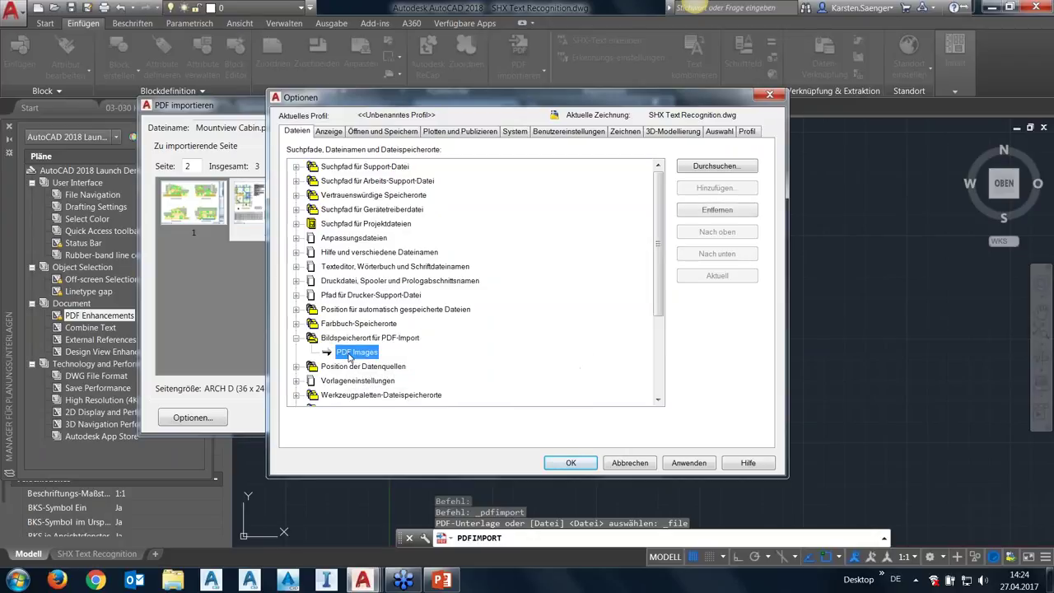
double_click(349, 354)
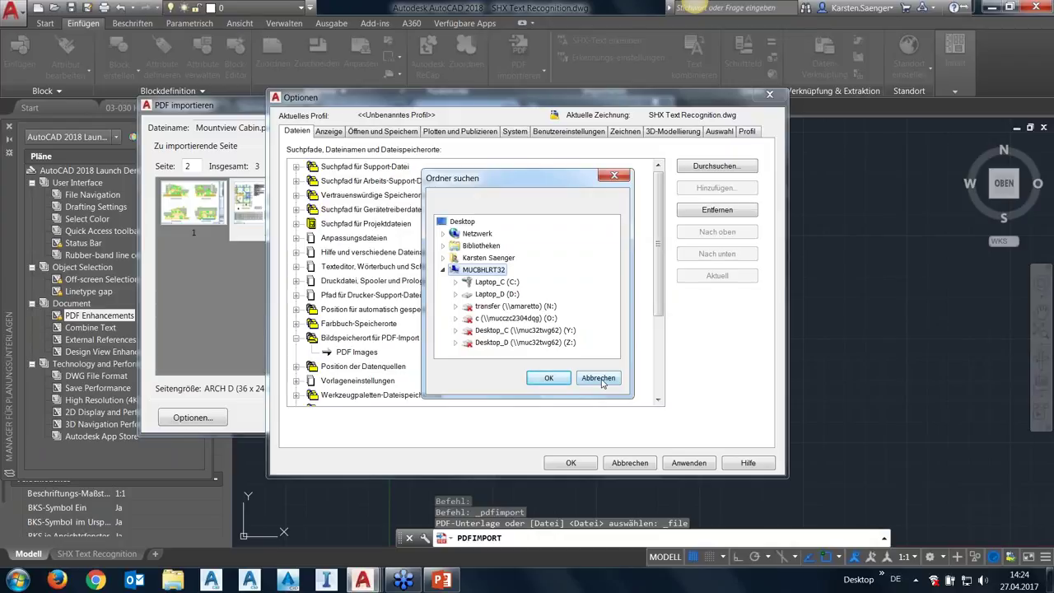
click(601, 379)
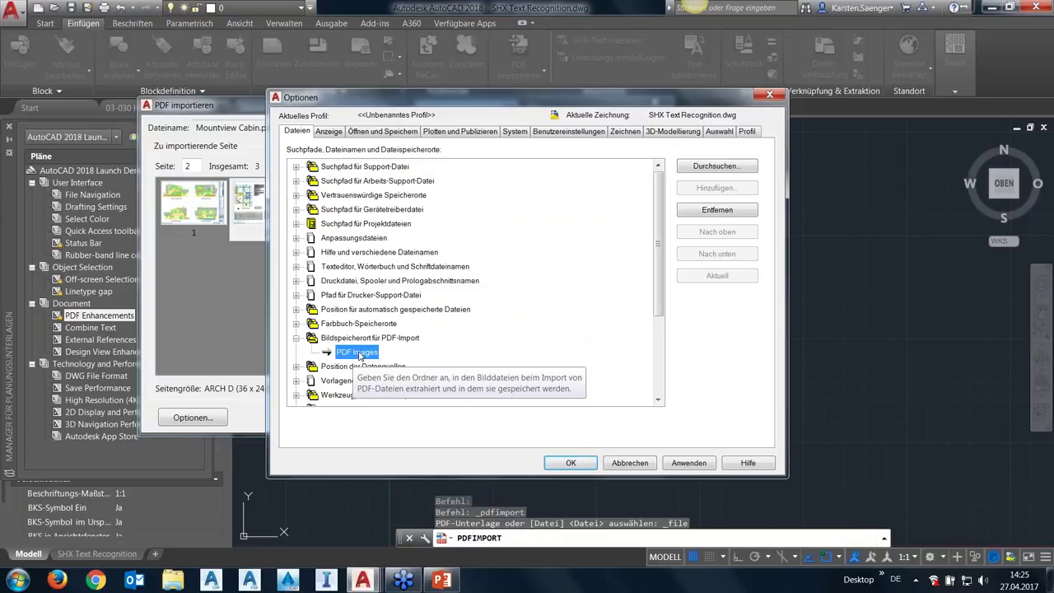
click(636, 466)
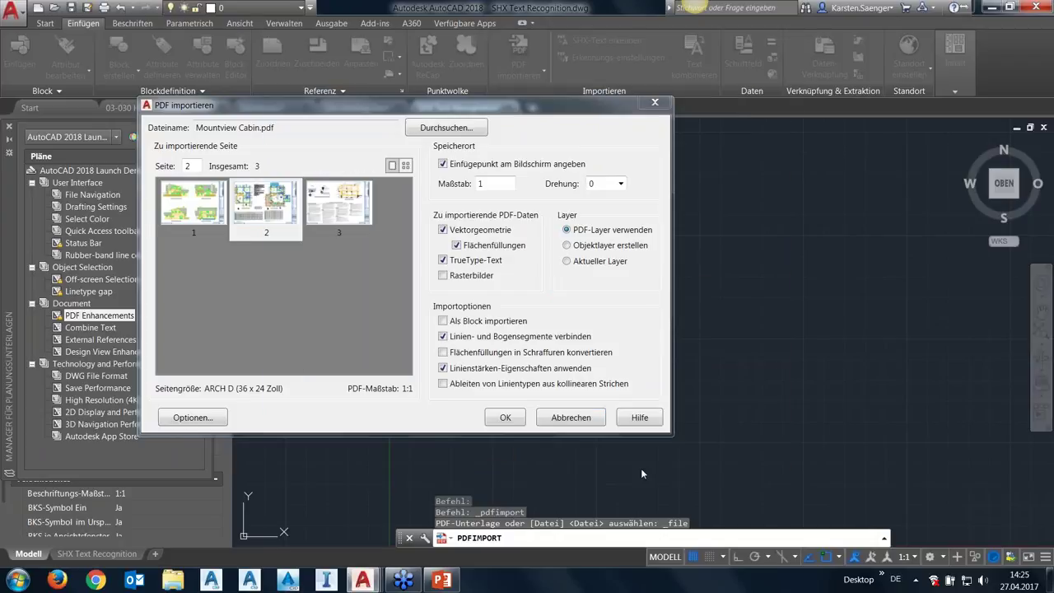
Step: Import page 2 of Mountview Cabin.pdf at insertion point 0,0
click(507, 417)
text(0)
key(Tab)
text(0)
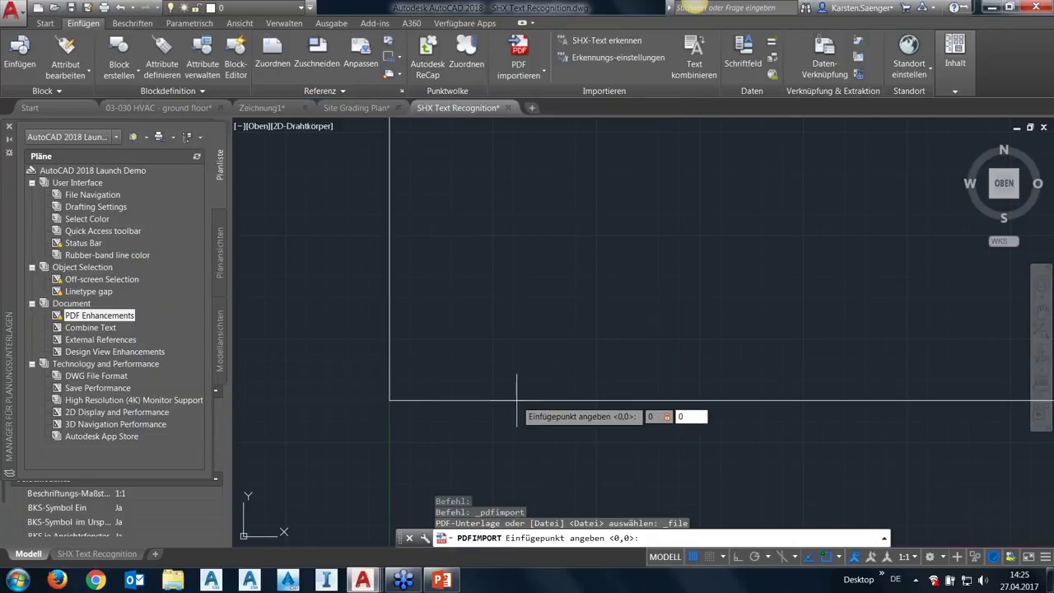
key(Return)
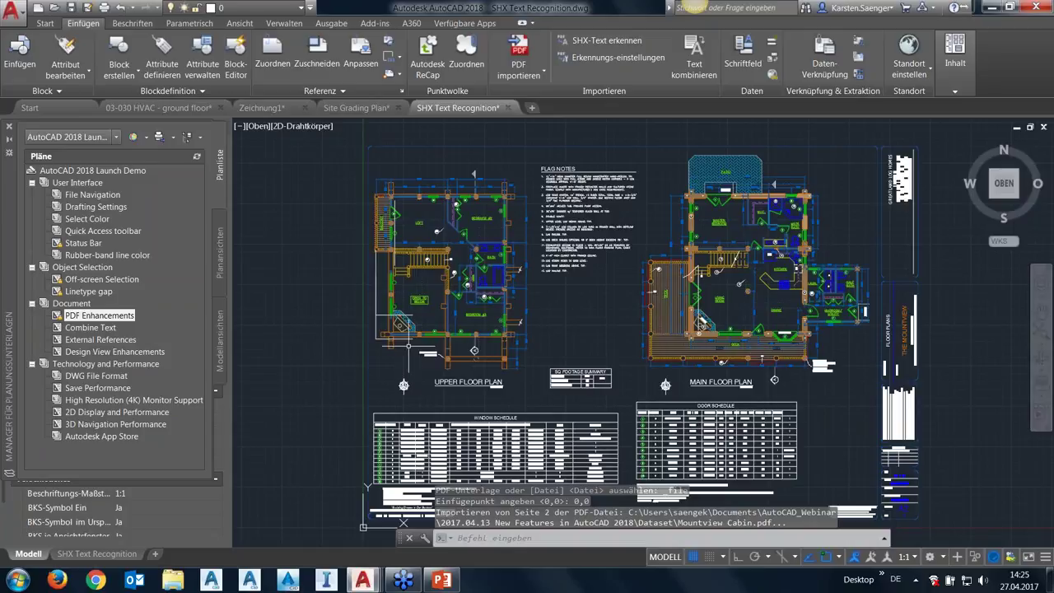
scroll(439, 386, up, 5)
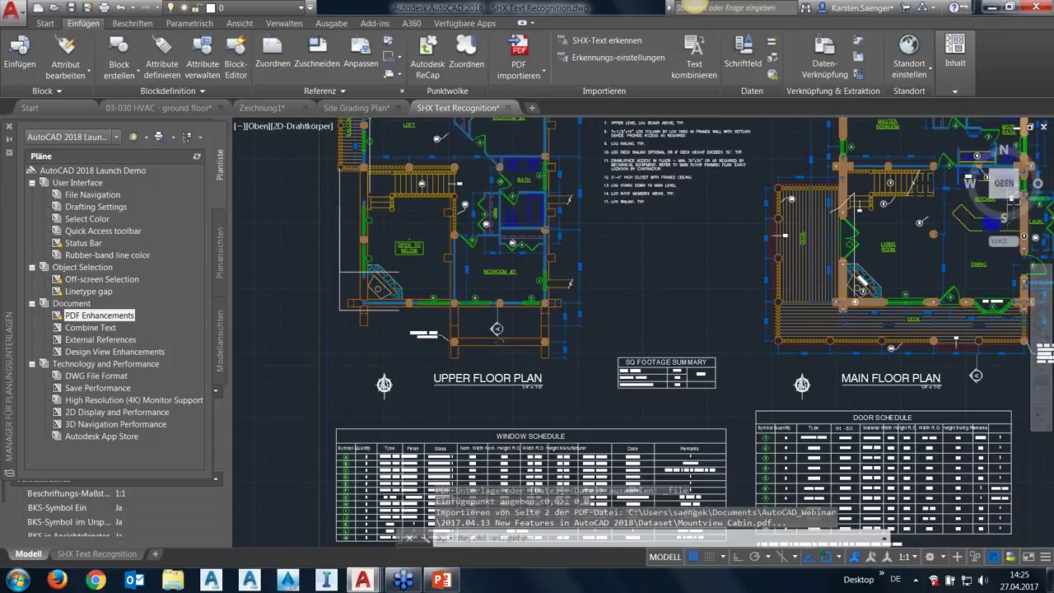
Step: Inspect the UPPER FLOOR PLAN title's properties, then pan over to the FLAG NOTES list
click(486, 368)
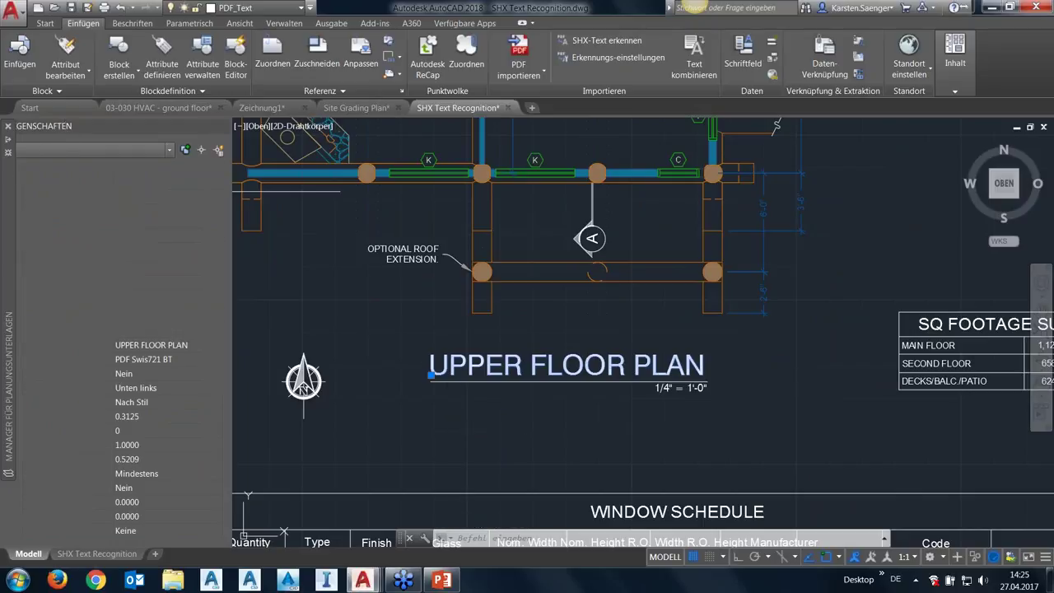
key(Escape)
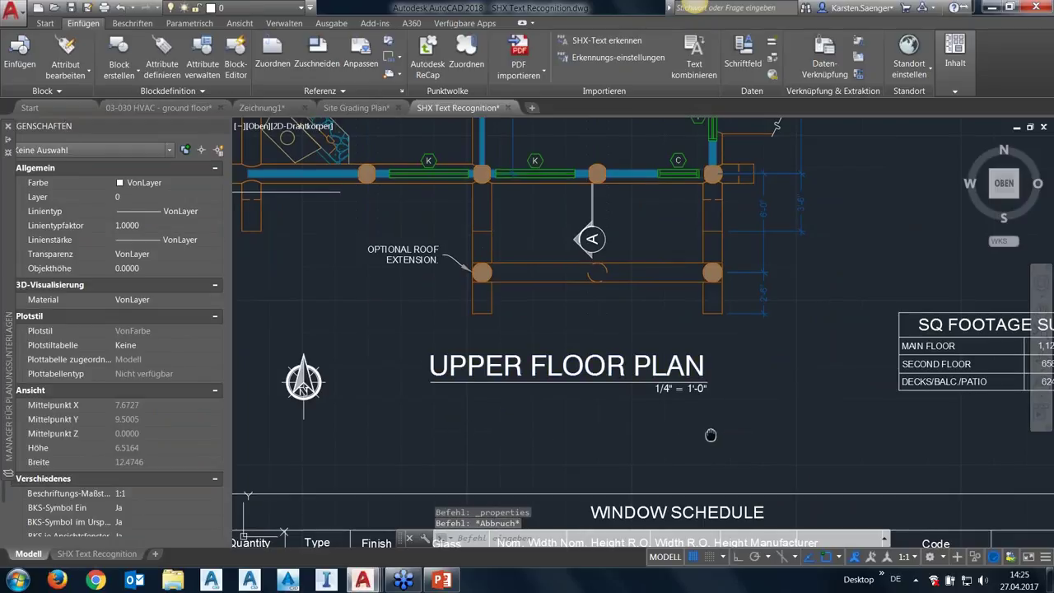
middle_drag(711, 435, 561, 408)
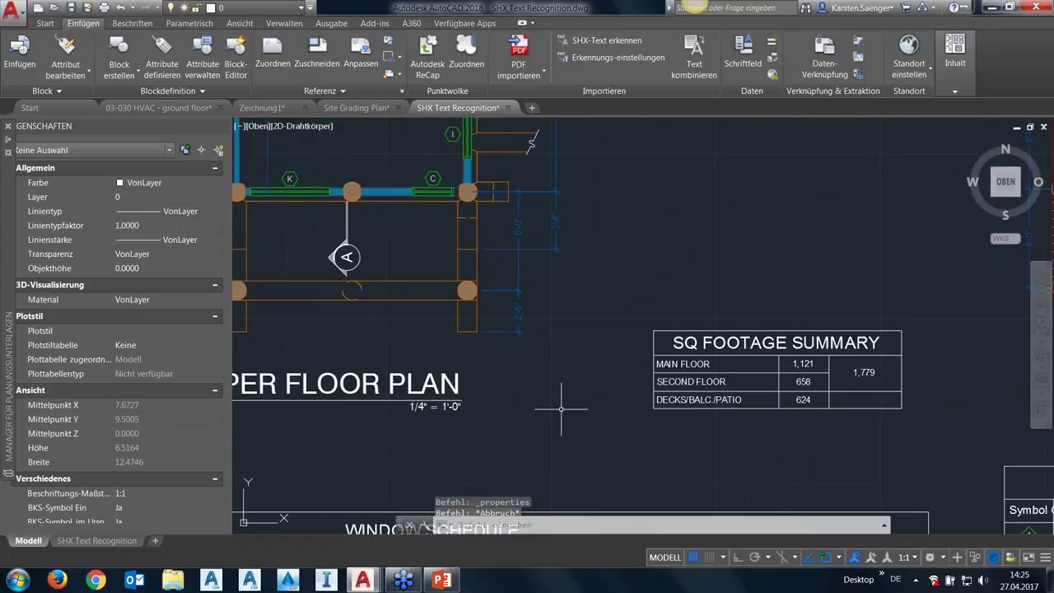
scroll(561, 408, down, 2)
middle_drag(571, 205, 467, 463)
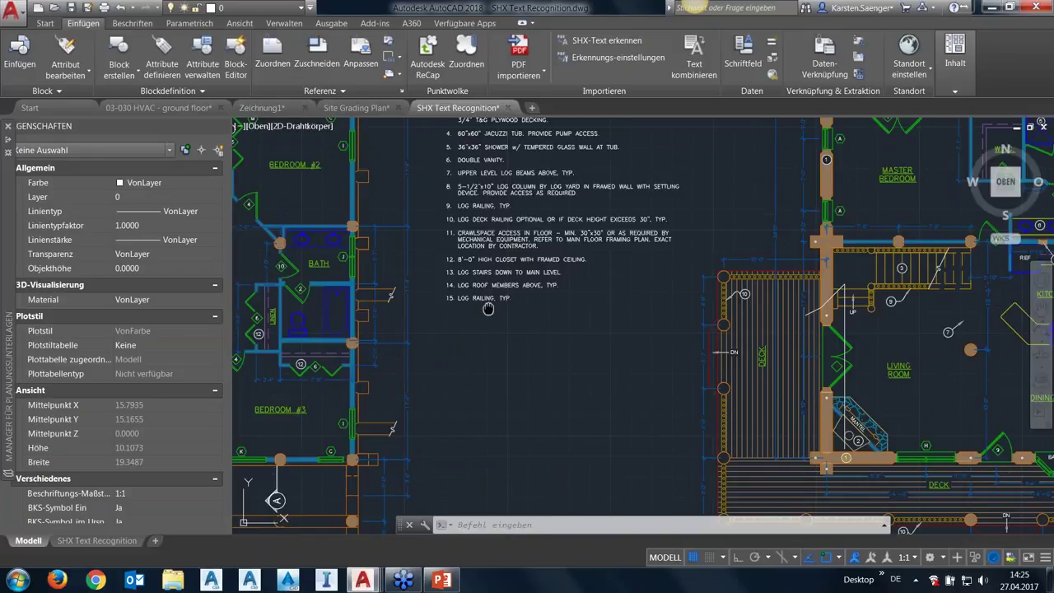
middle_drag(488, 308, 452, 465)
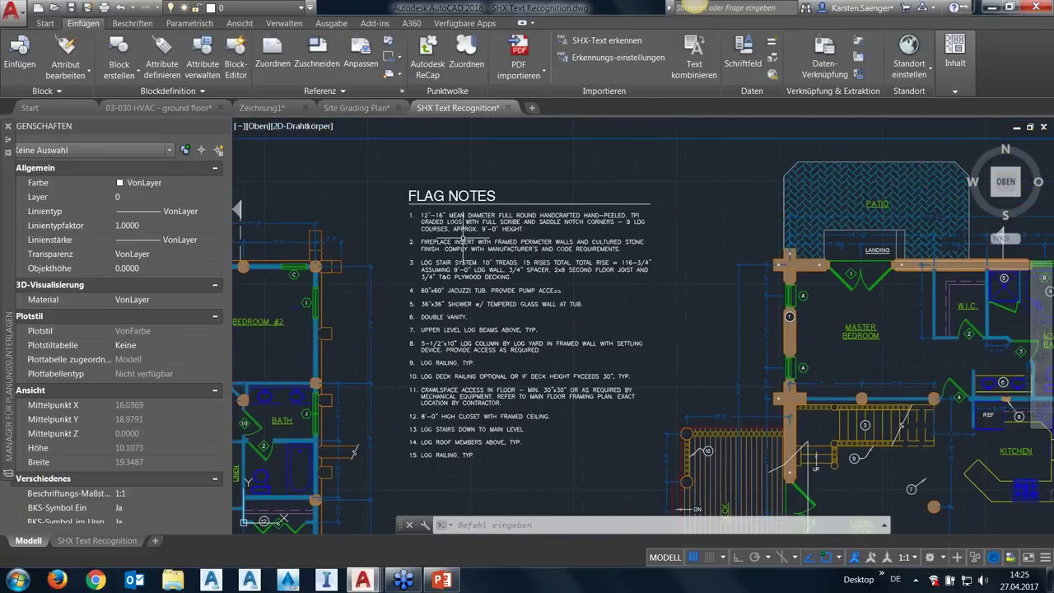
Step: Inspect individual flag note letters and the 9 of 9'-0", confirming they are PDF_NOTES polylines
click(456, 231)
scroll(458, 227, up, 1)
scroll(478, 189, up, 4)
middle_drag(483, 169, 486, 247)
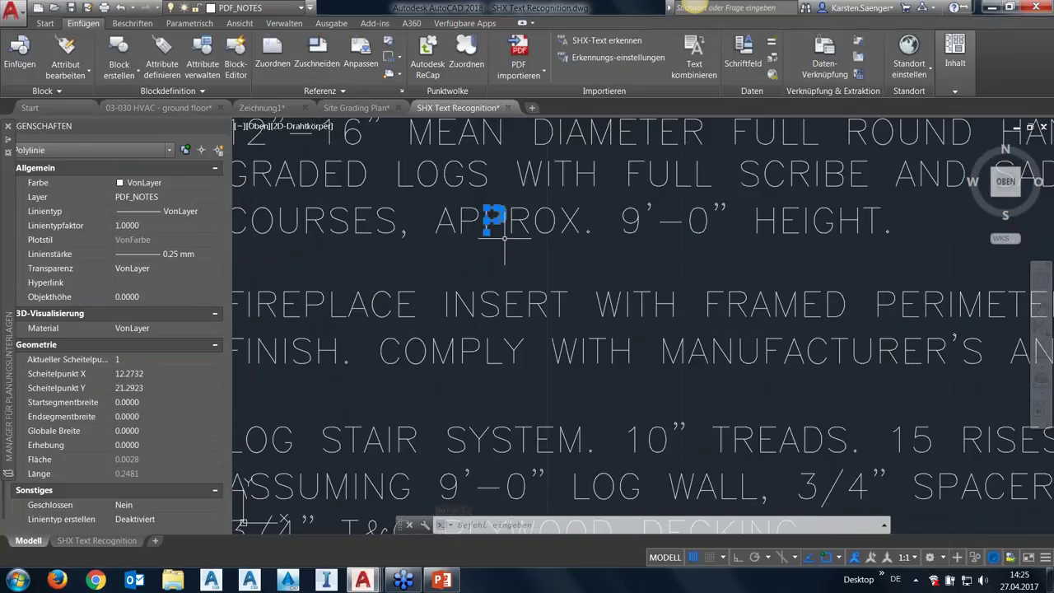
key(Escape)
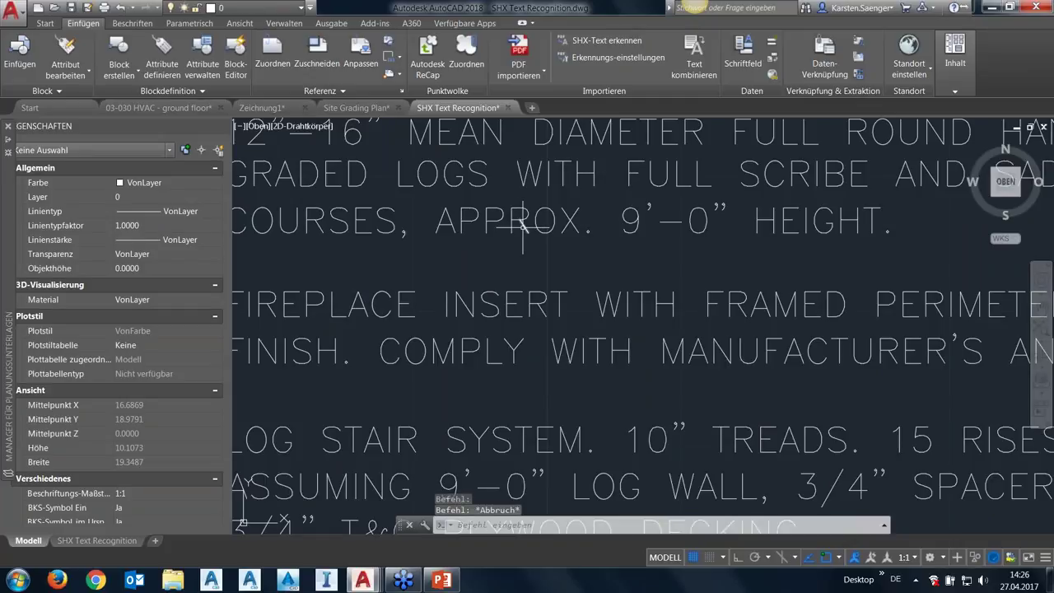
click(631, 226)
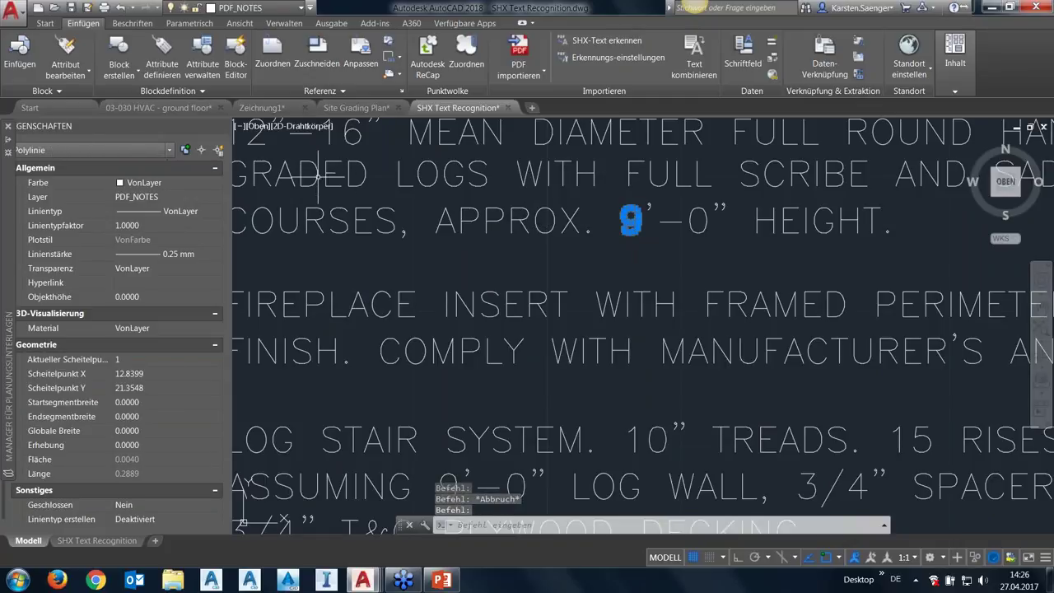
key(Escape)
click(760, 233)
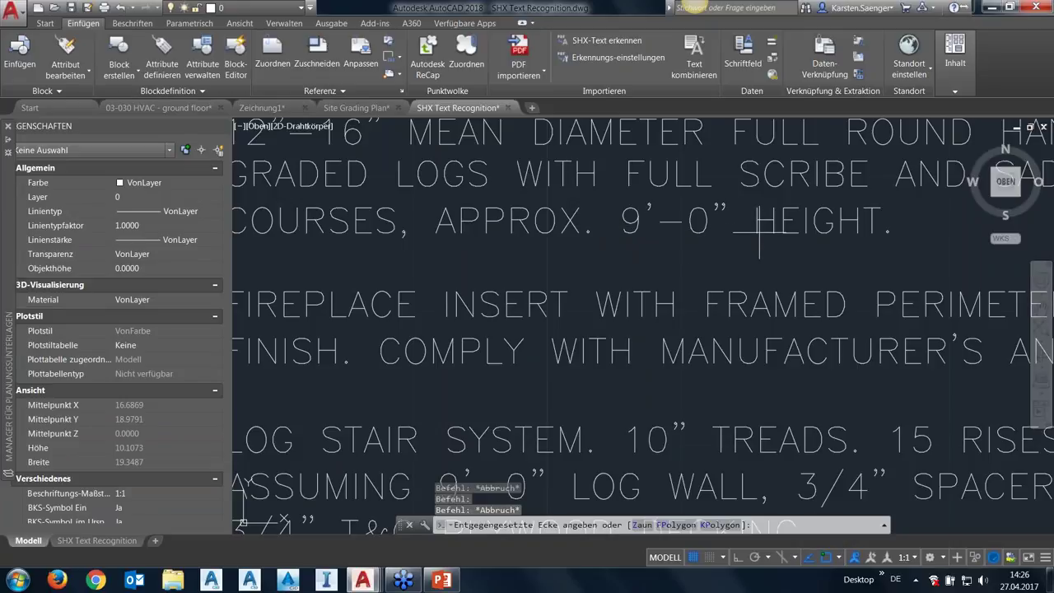
click(753, 219)
key(Escape)
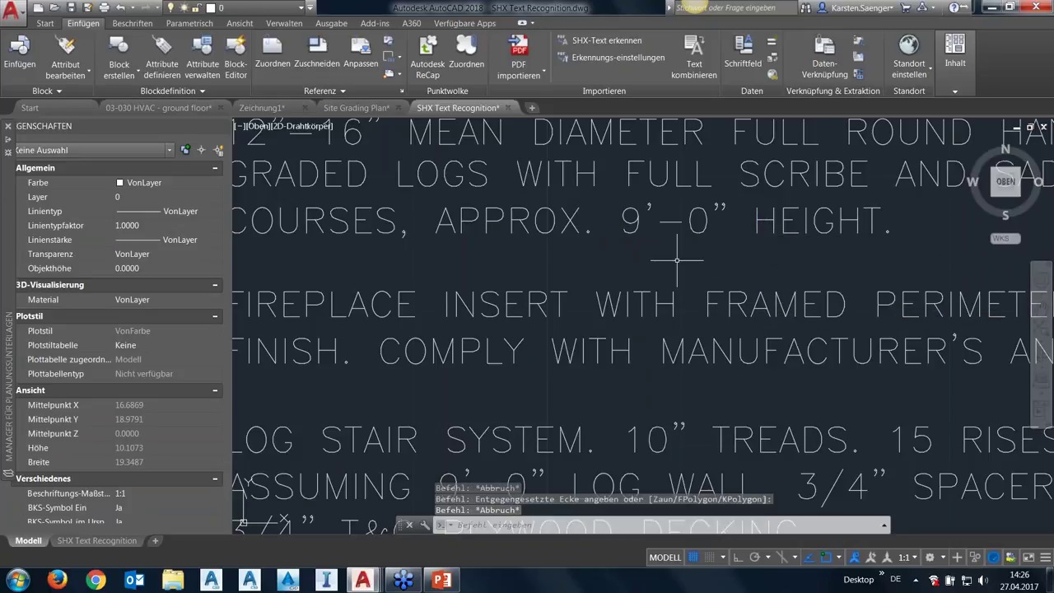
Step: Zoom out and center the FLAG NOTES list in view
scroll(677, 261, down, 2)
scroll(671, 260, down, 2)
scroll(664, 259, down, 2)
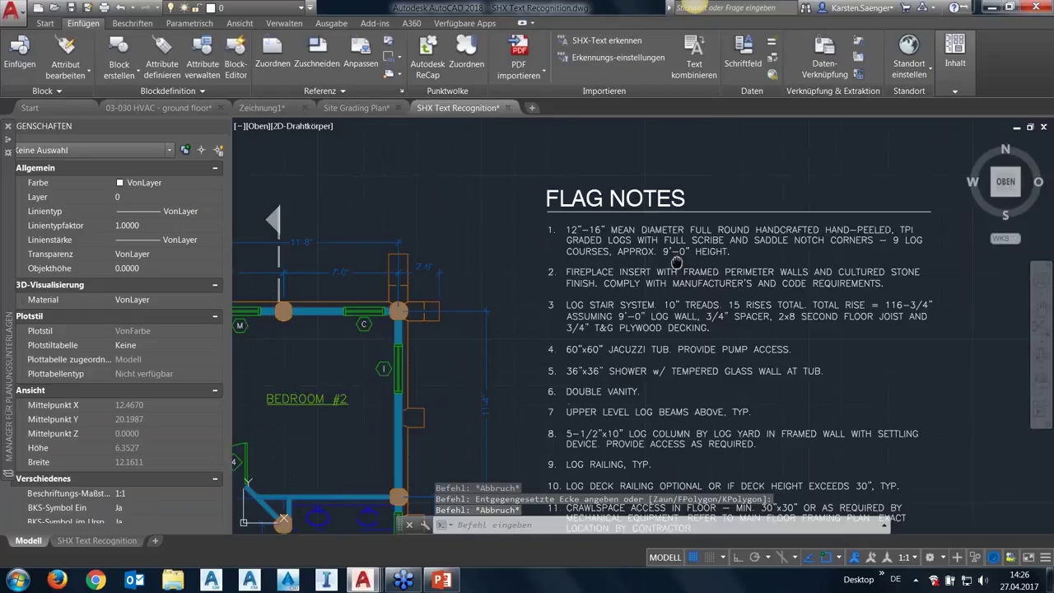
middle_drag(659, 258, 551, 206)
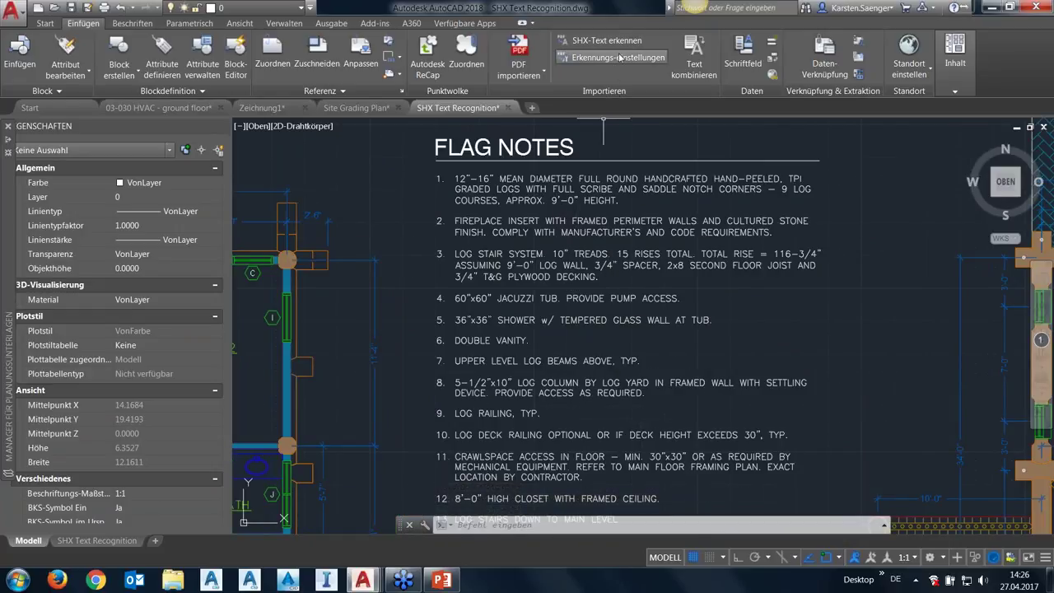
Step: Start SHX text recognition and window-select all 1232 FLAG NOTES objects
click(569, 65)
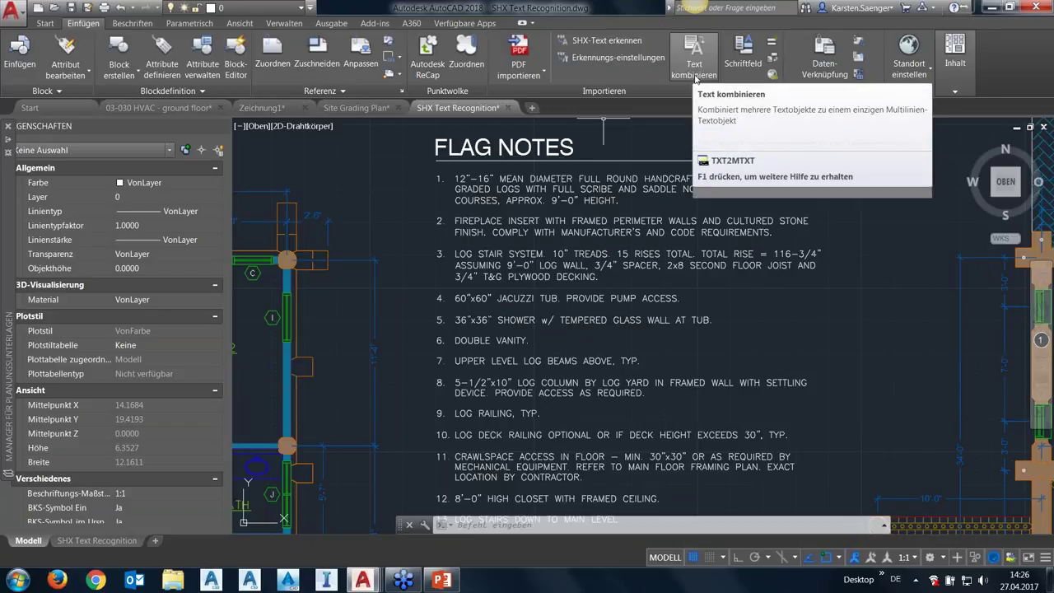
click(610, 42)
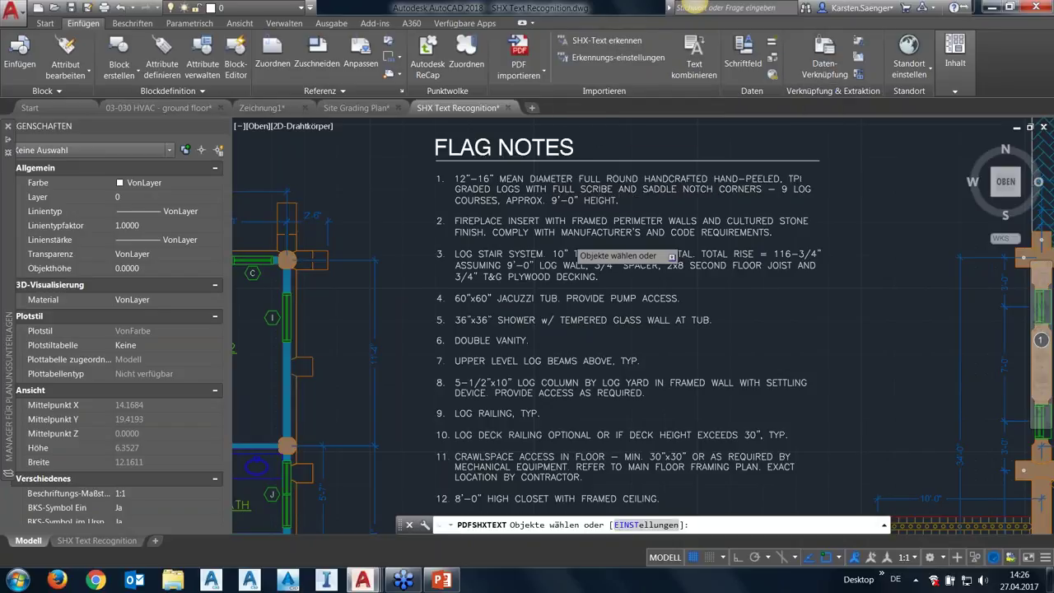
scroll(574, 249, down, 2)
click(752, 152)
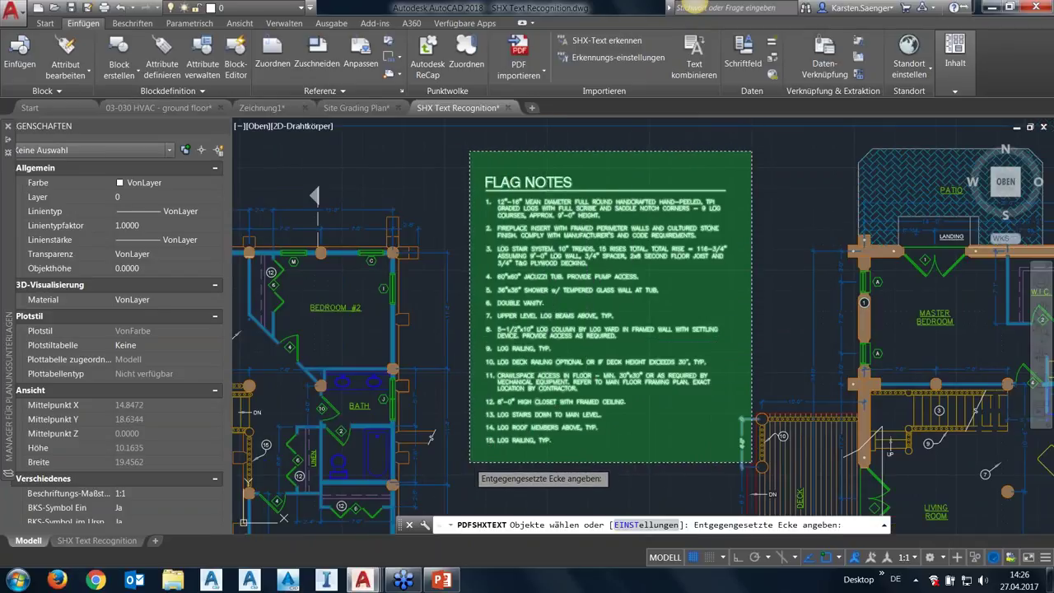
click(468, 470)
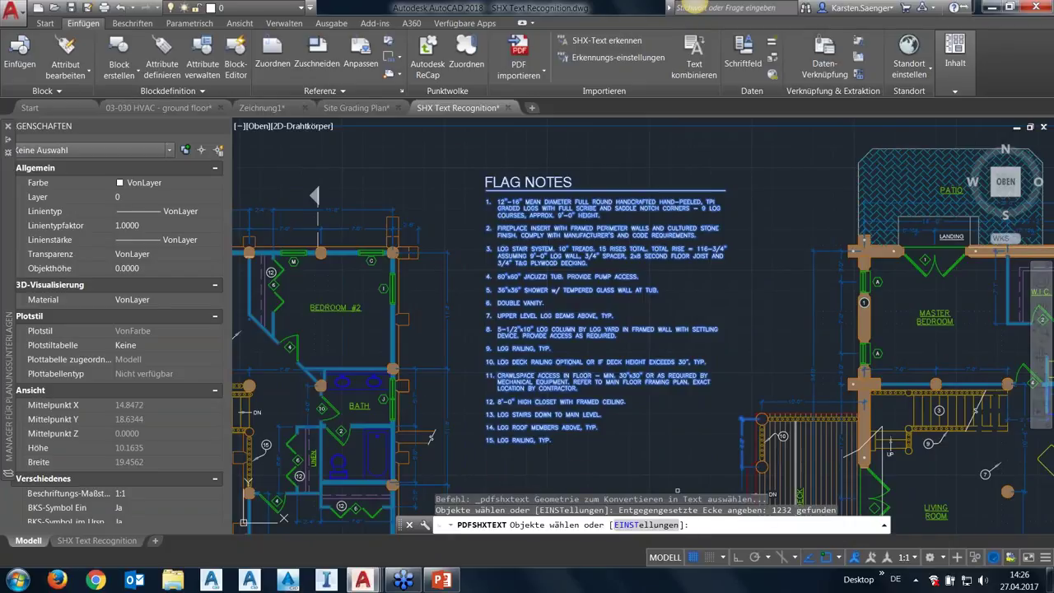
Step: Open the PDF text recognition settings and position the dialog clear of the FLAG NOTES
text(e)
key(Return)
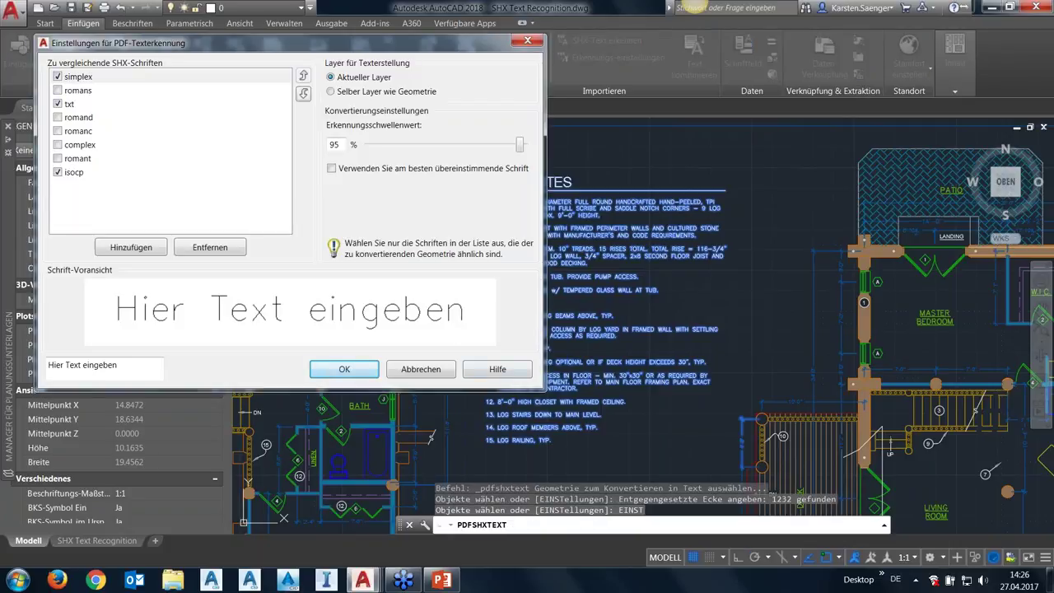
drag(543, 388, 635, 435)
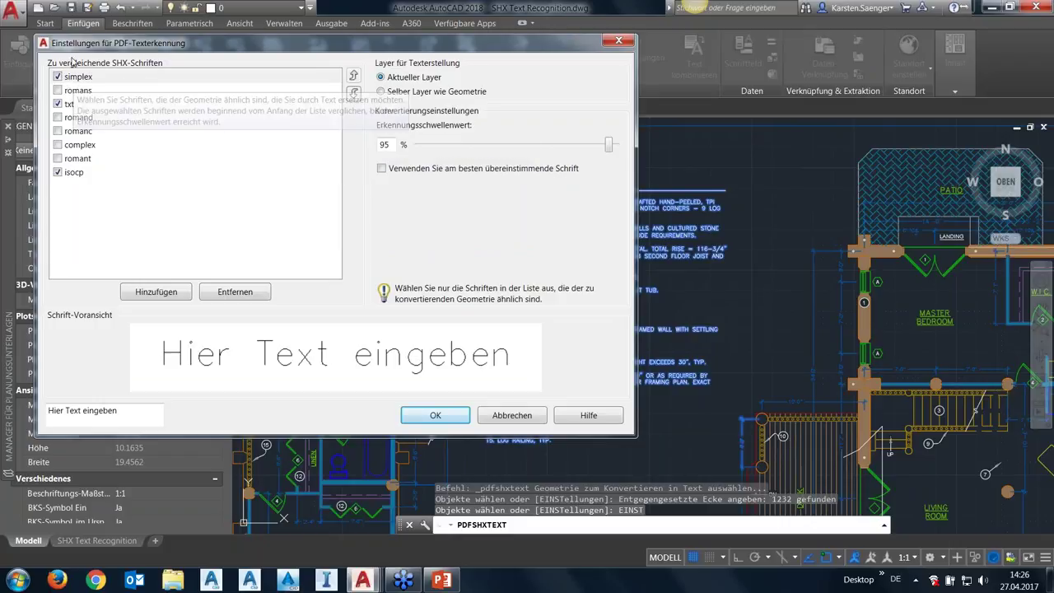
drag(79, 49, 128, 111)
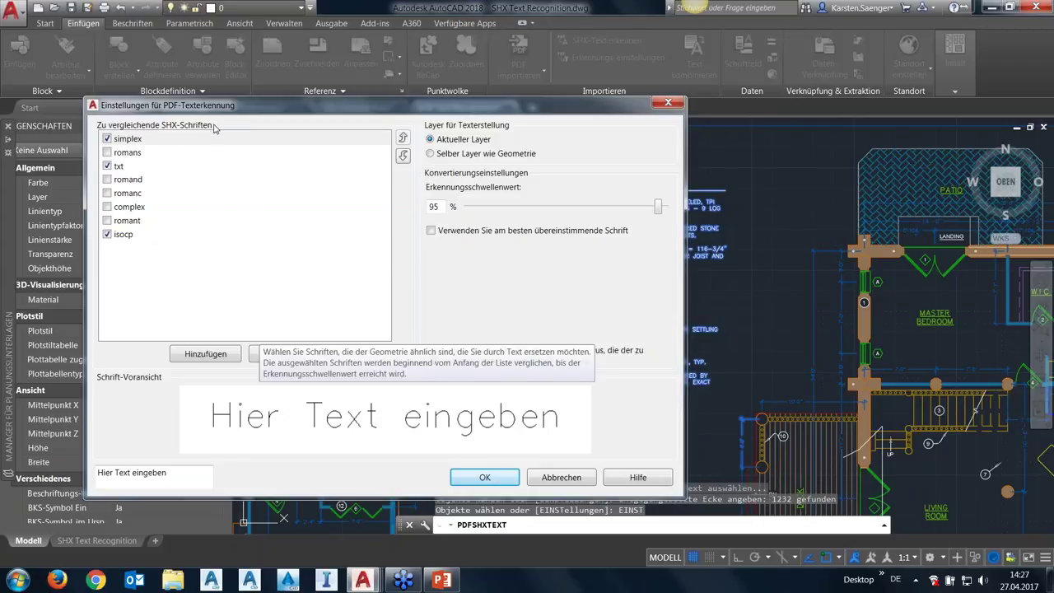
mouse_move(224, 111)
mouse_down()
mouse_move(249, 101)
mouse_move(375, 286)
mouse_move(234, 140)
mouse_up()
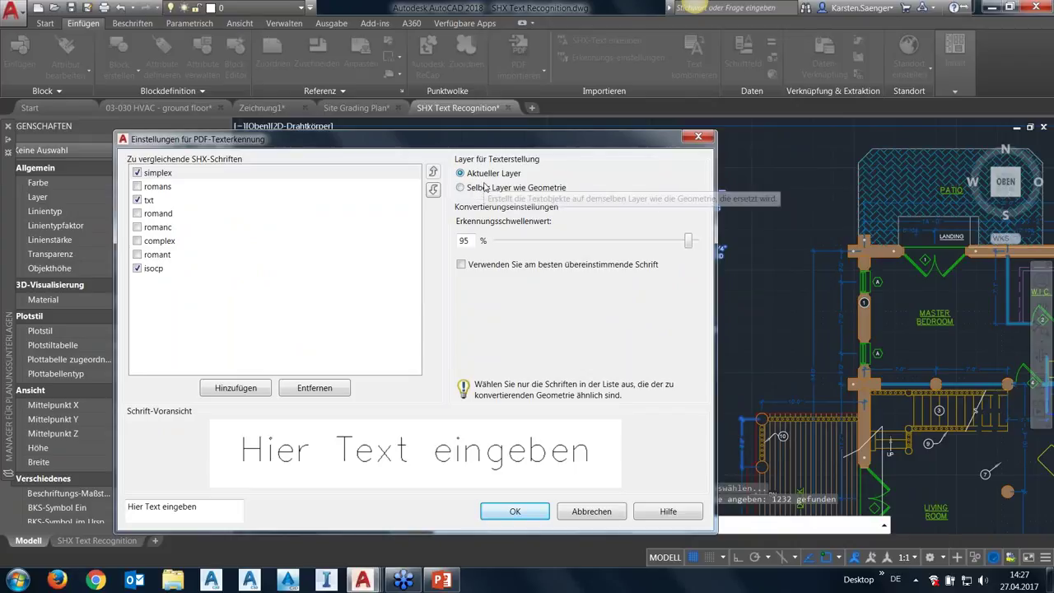
mouse_move(535, 143)
mouse_down()
mouse_move(567, 276)
mouse_move(519, 183)
mouse_up()
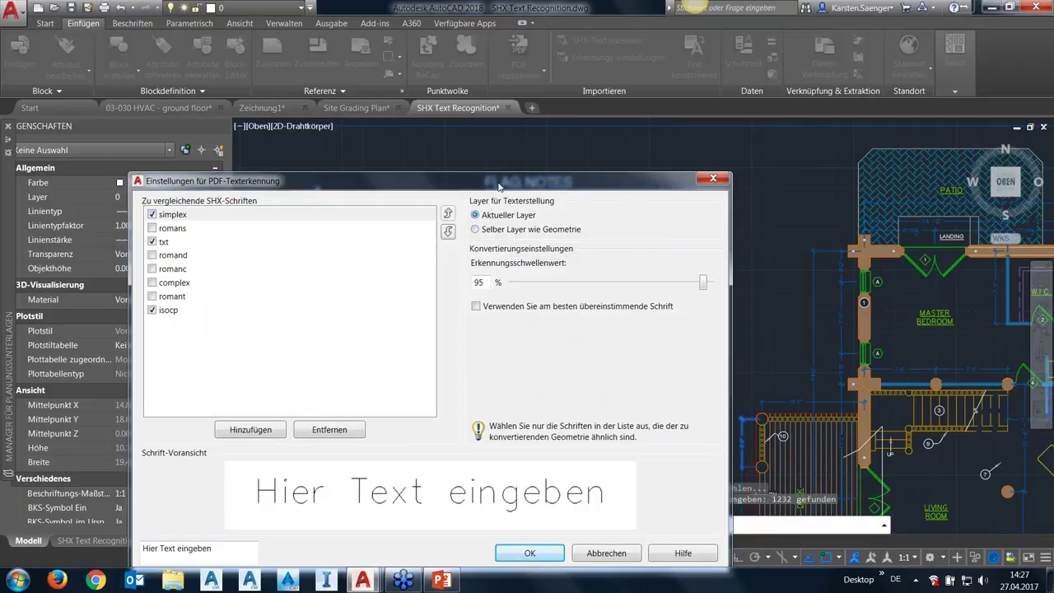
drag(495, 183, 444, 125)
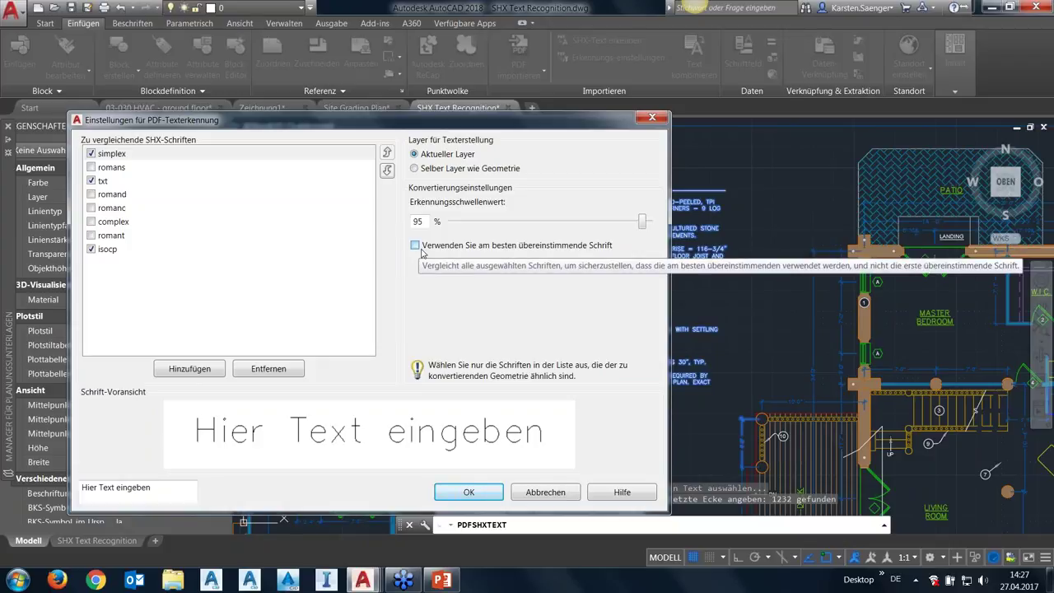
Step: Add bold.shx to the fonts compared during recognition
click(190, 368)
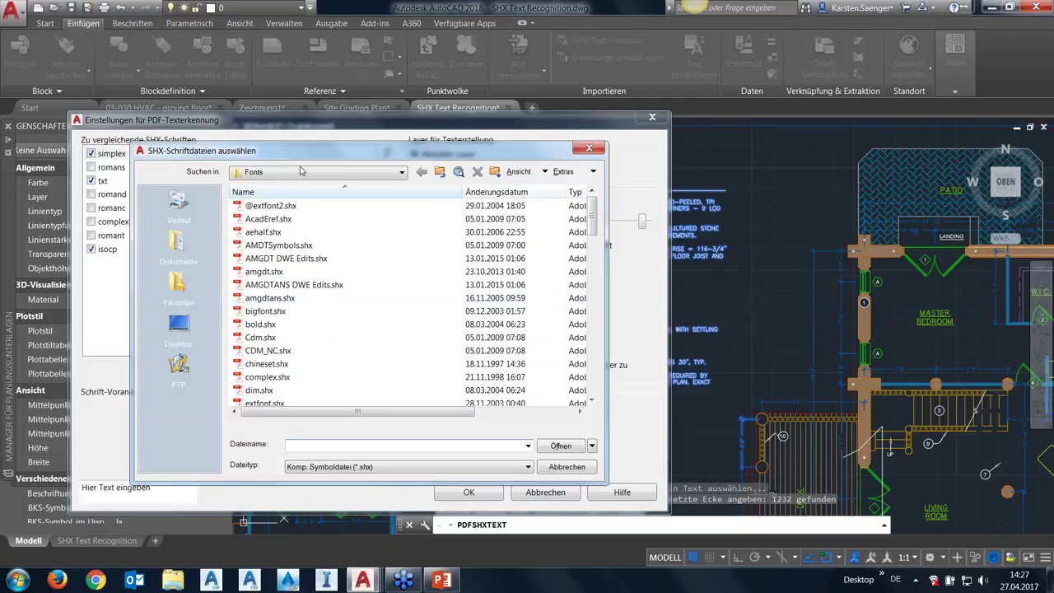
drag(312, 145, 356, 63)
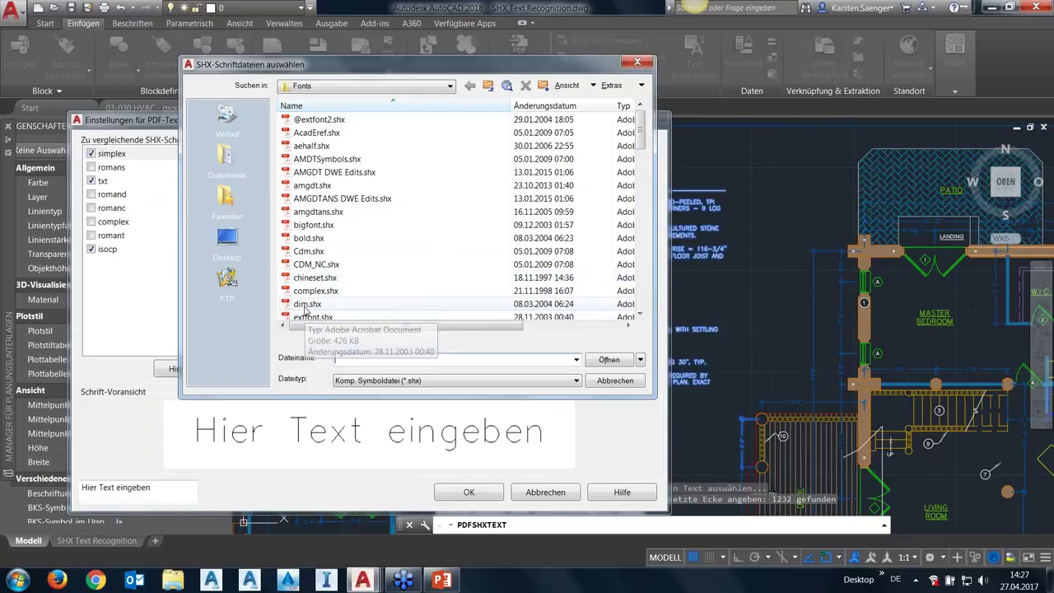
click(309, 238)
click(610, 359)
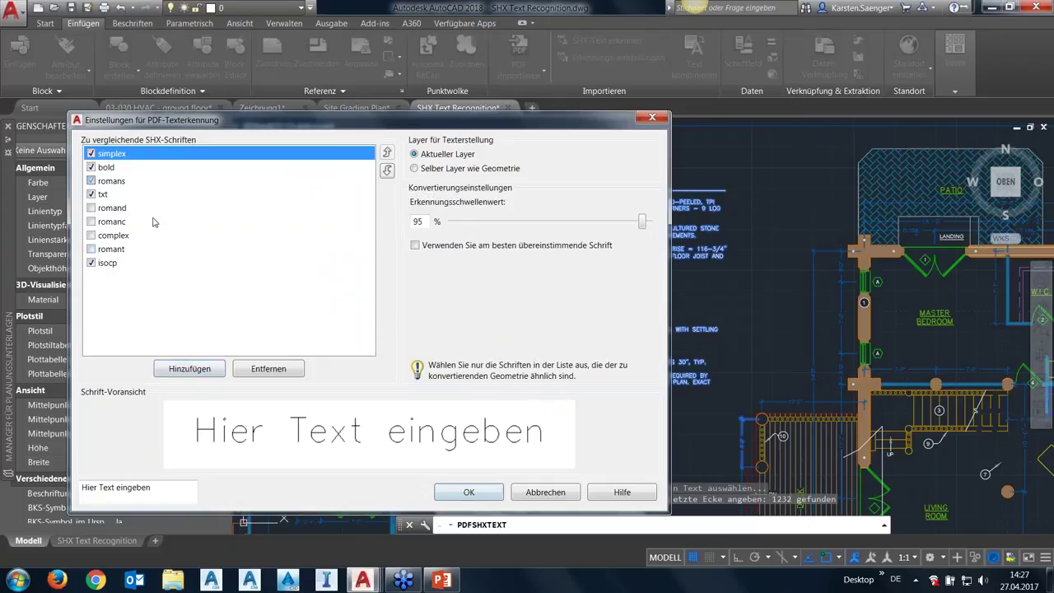
Step: Enable best-matching font, include romans among compared fonts, and confirm the settings
click(415, 245)
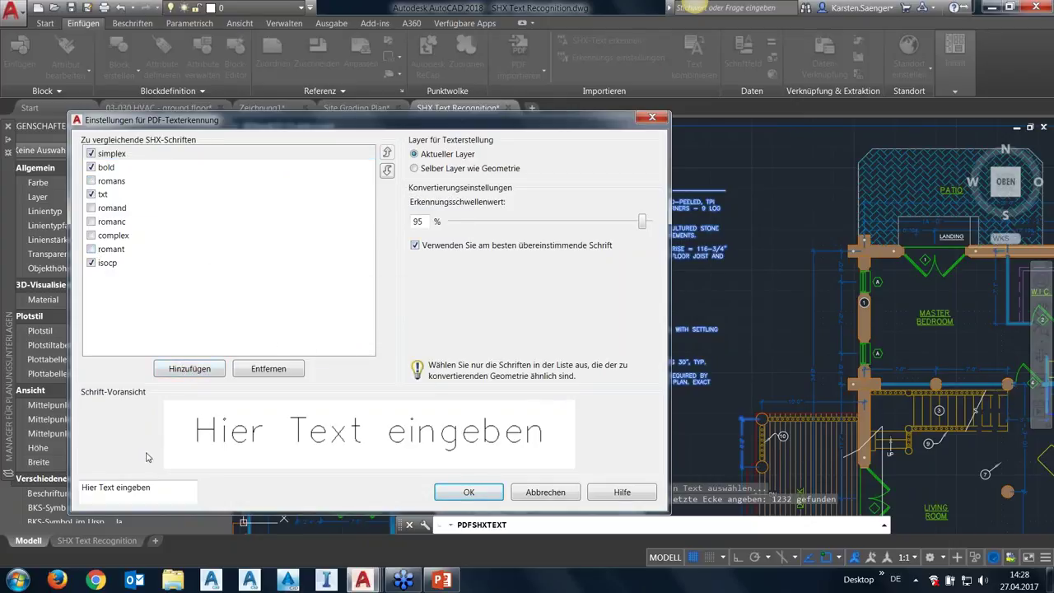
click(103, 195)
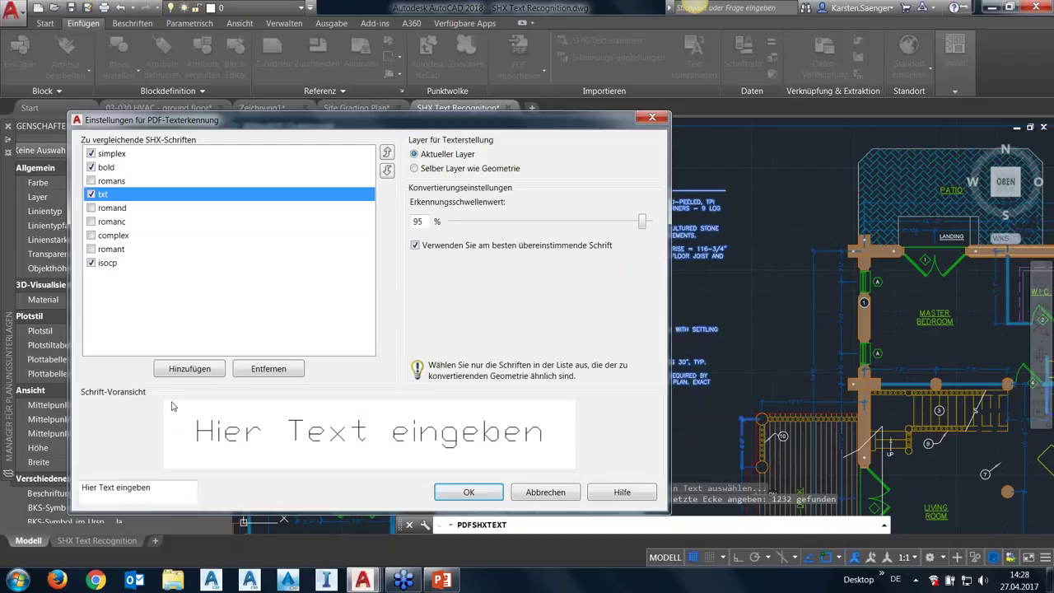
click(113, 212)
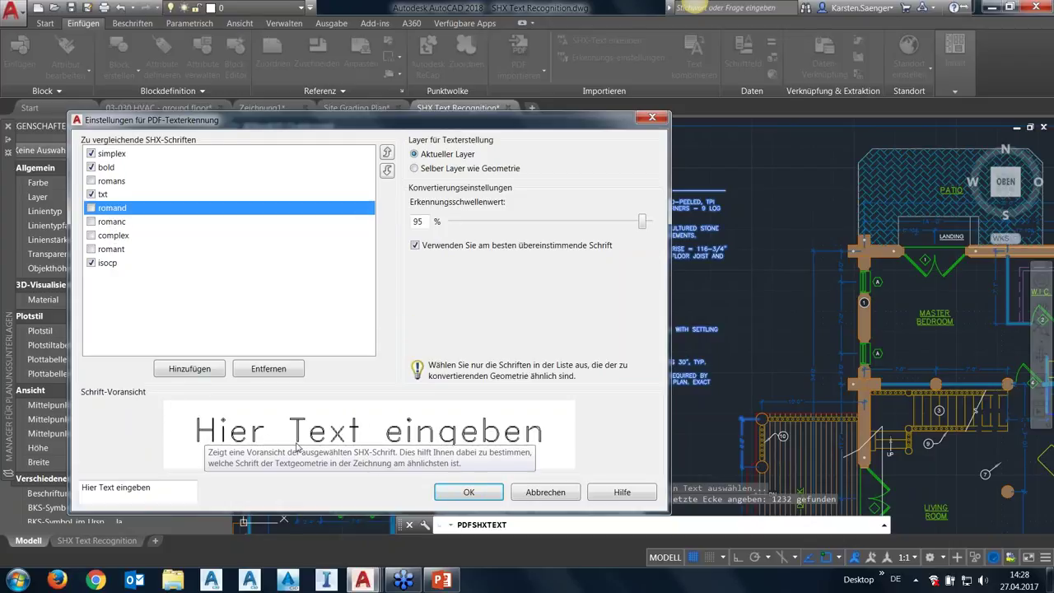
click(108, 222)
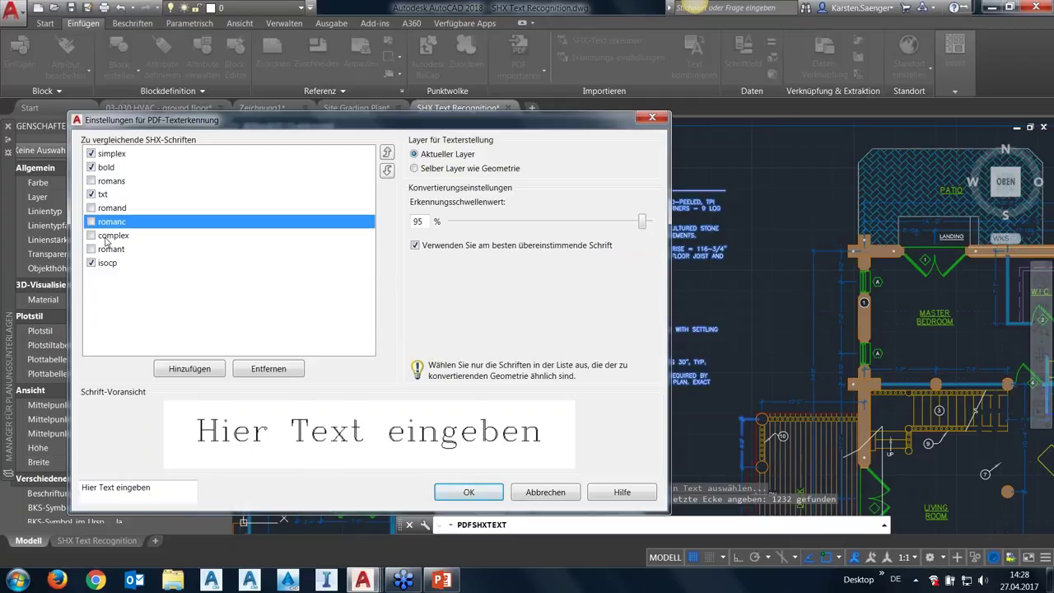
click(106, 237)
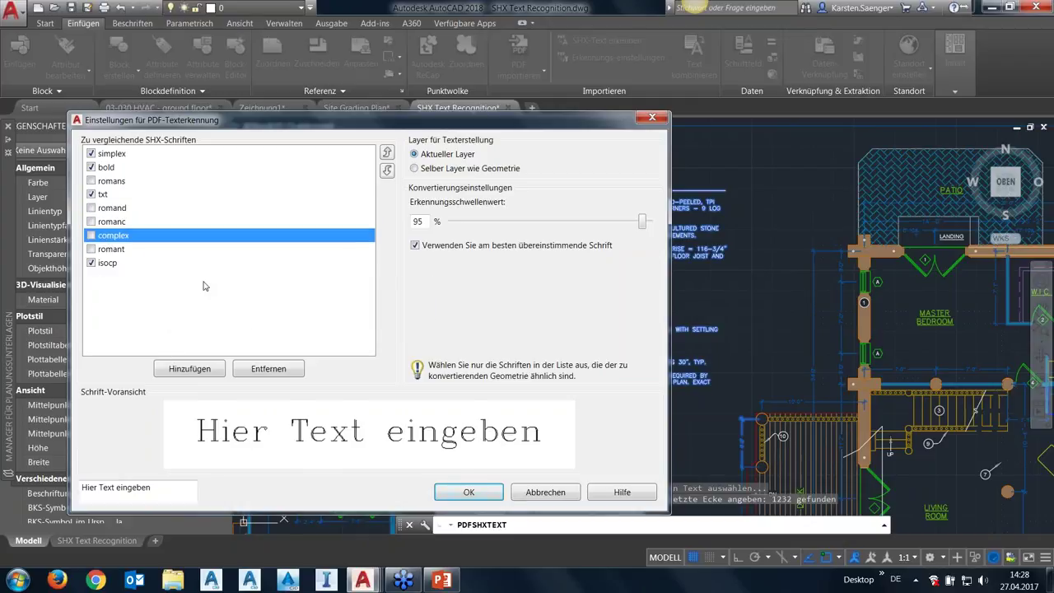
click(99, 192)
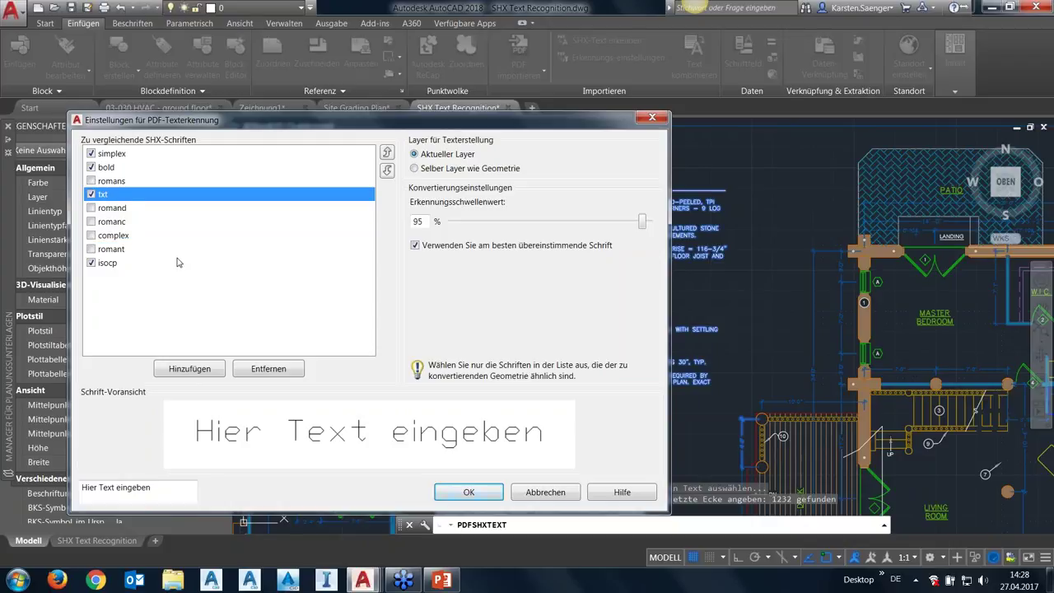
key(Up)
key(space)
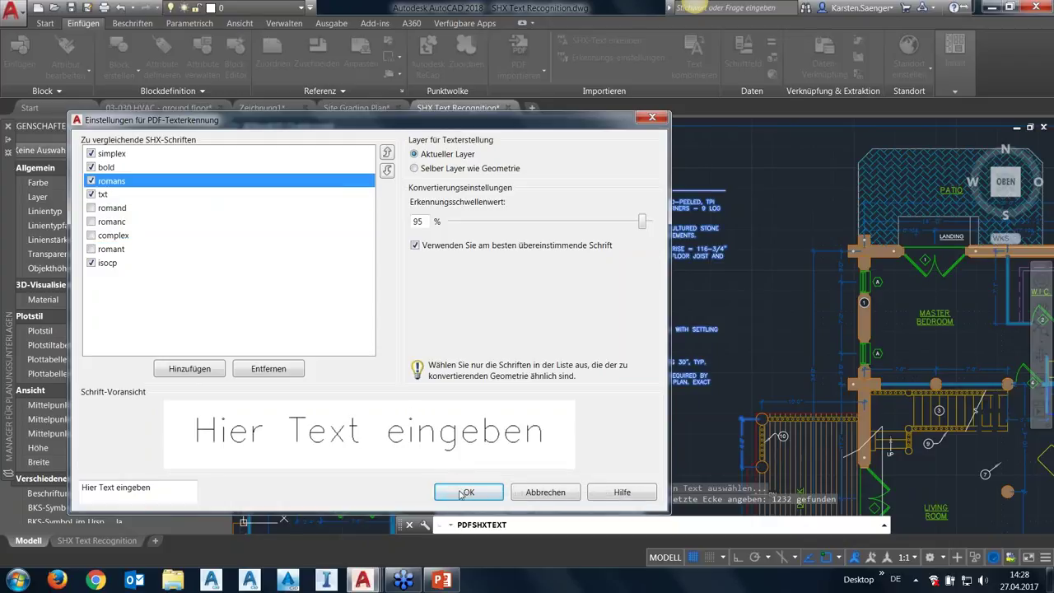
click(462, 494)
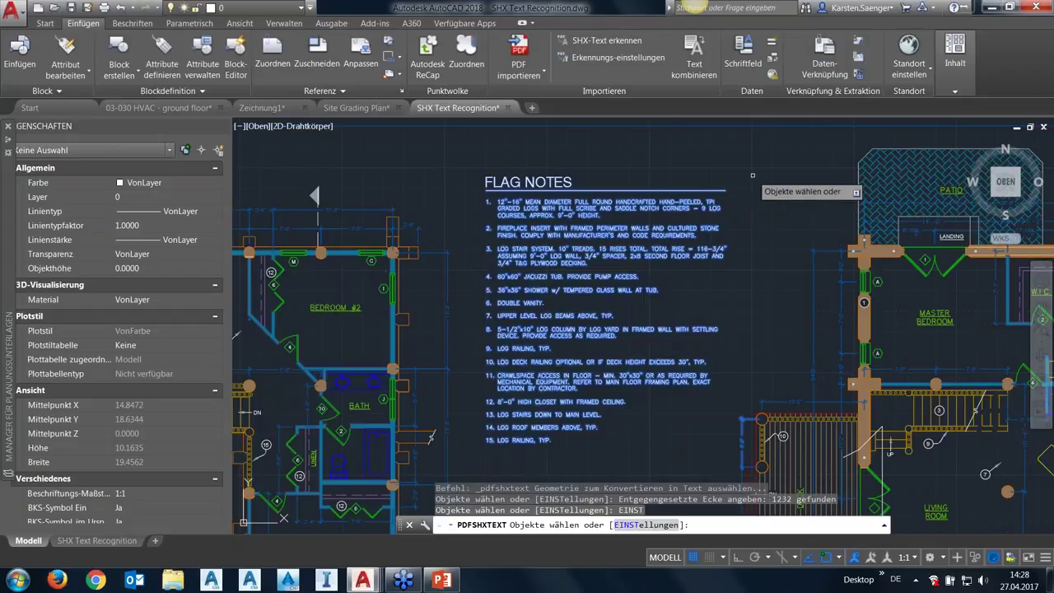
Step: Run recognition on the selection, turning 9 groups into 25 text objects, and move the summary aside
key(Return)
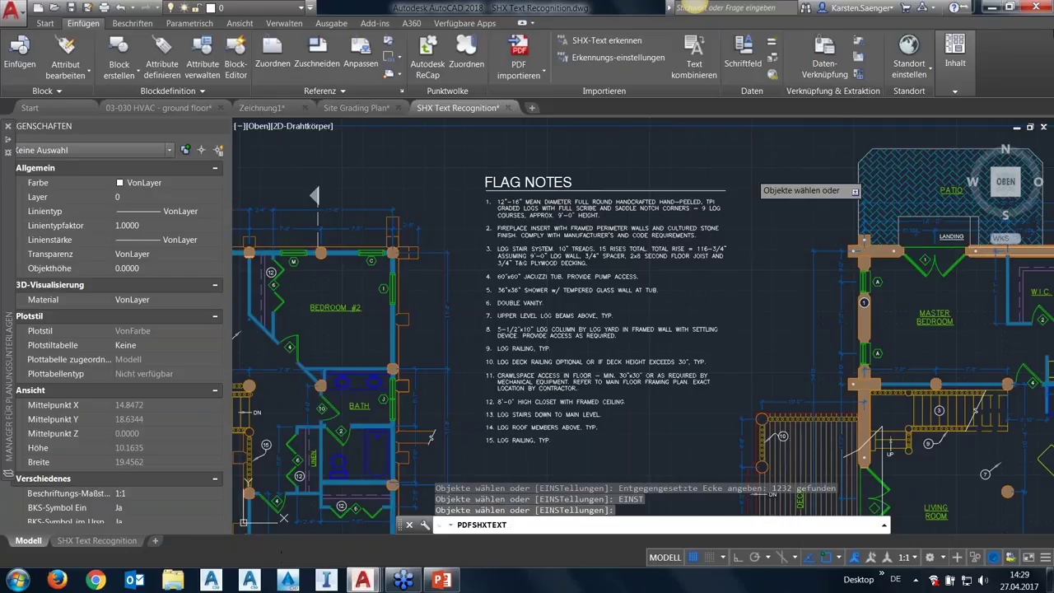
drag(493, 206, 466, 164)
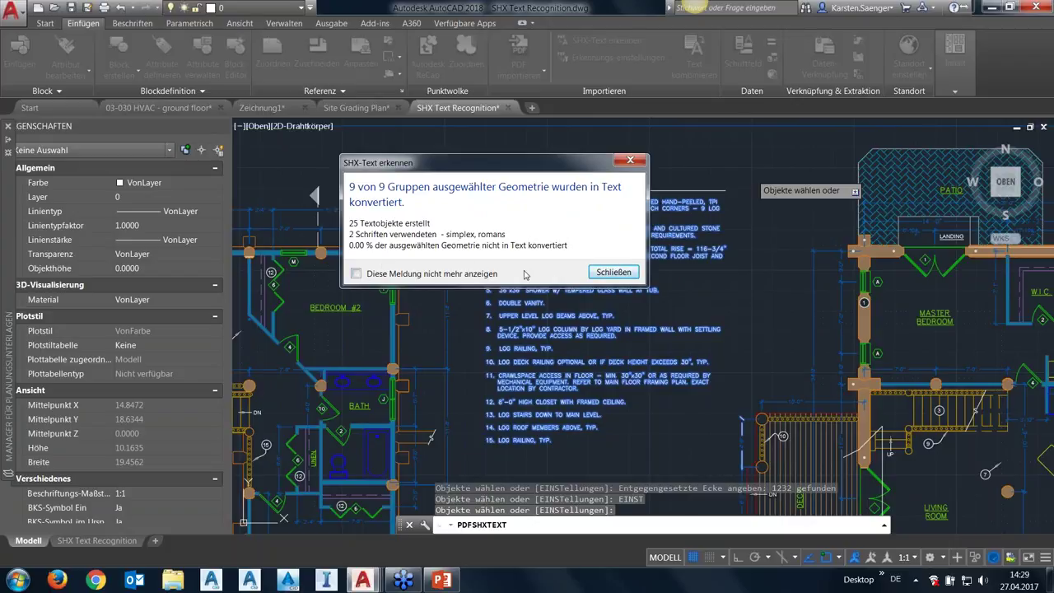
Step: Close the conversion summary and inspect flag note 7's recognised text
click(612, 272)
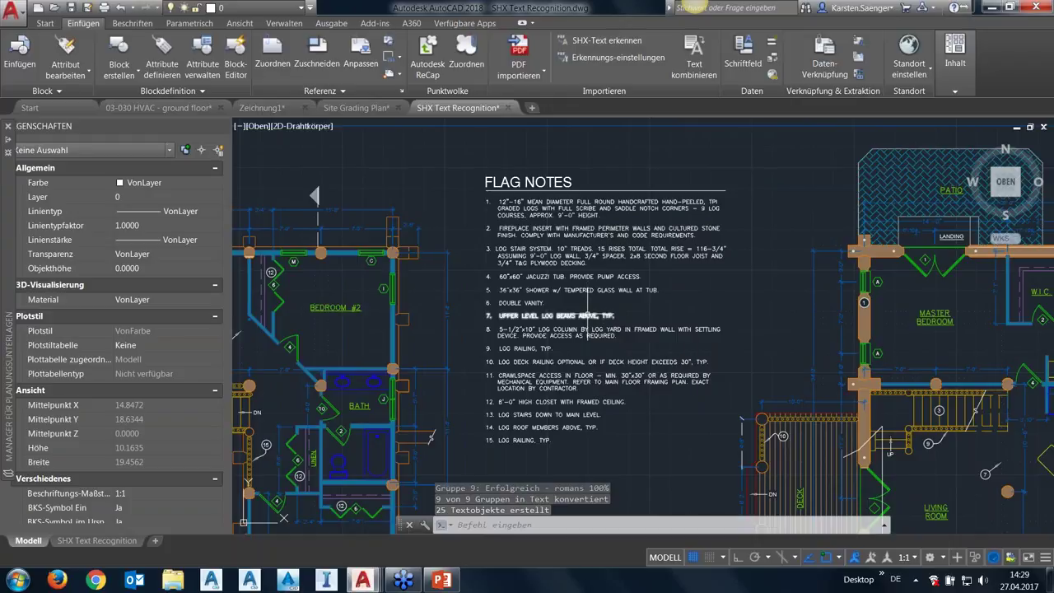
scroll(586, 316, up, 4)
click(587, 317)
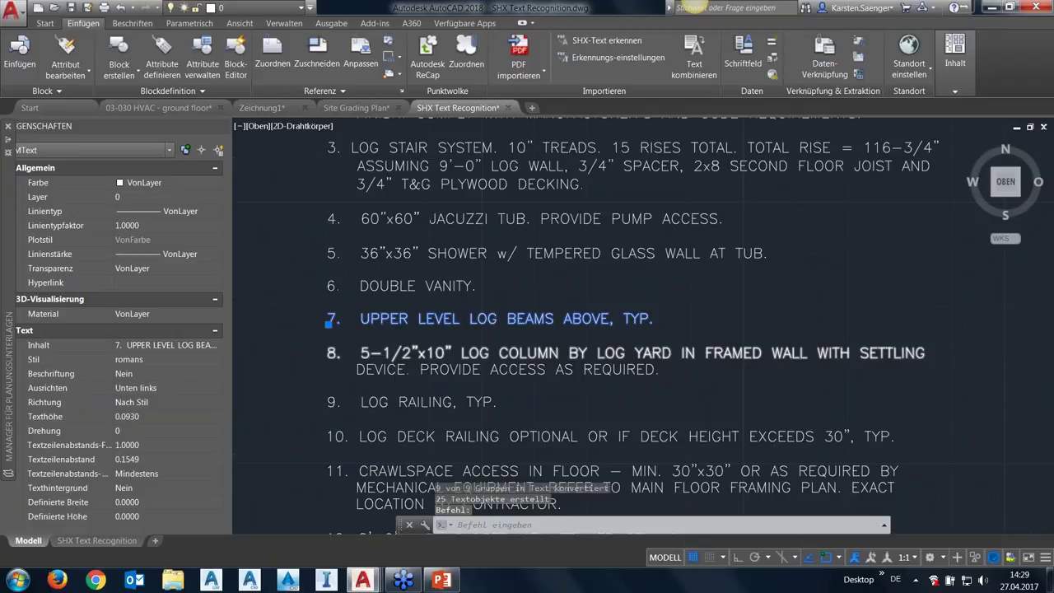
scroll(395, 354, down, 2)
key(Escape)
Step: Select note 8's lines to confirm they are two separate text objects
click(403, 354)
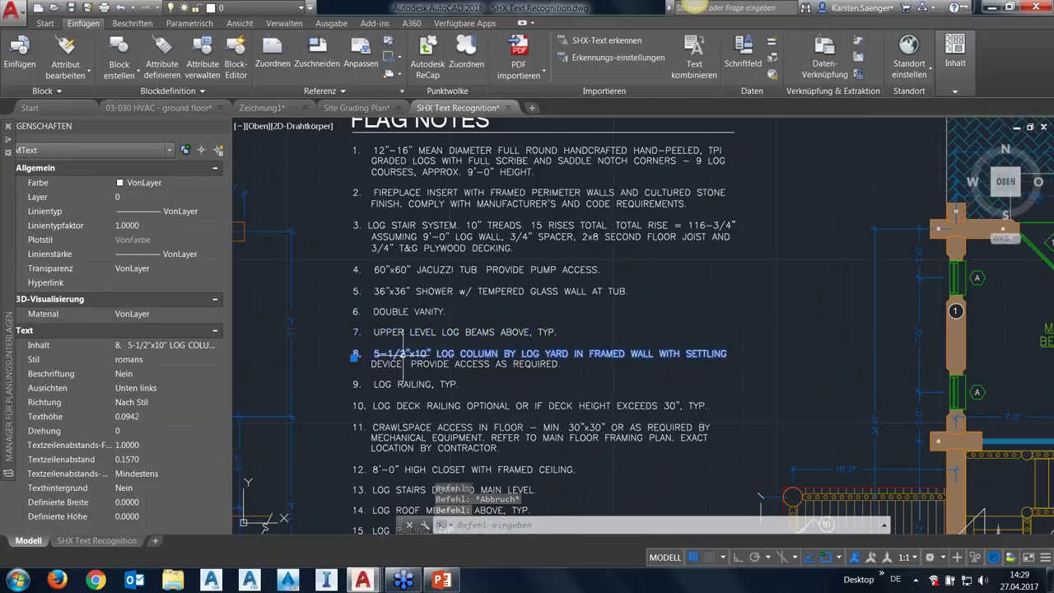
key(Escape)
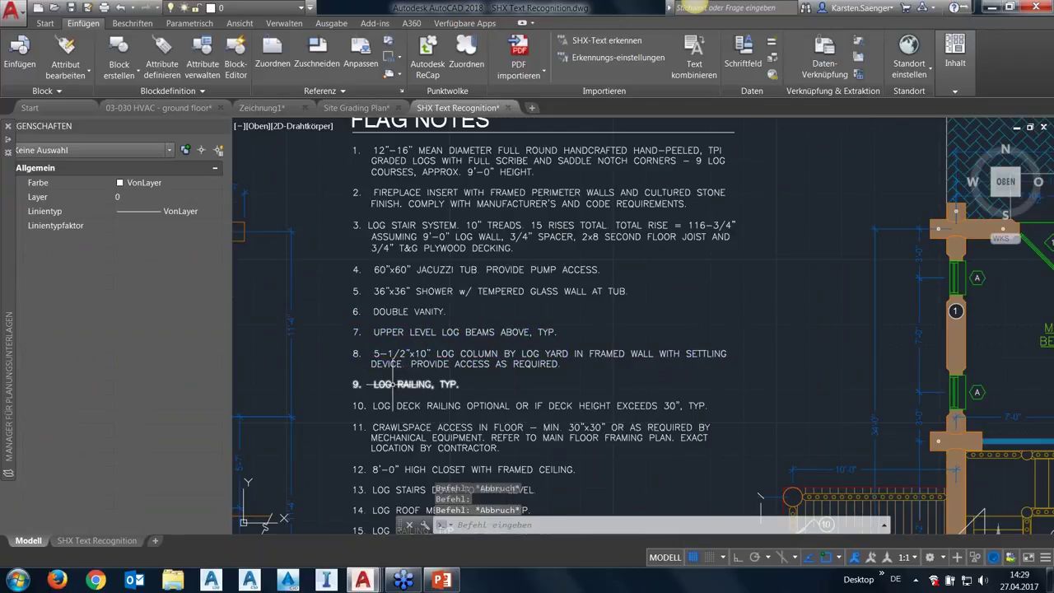
click(378, 357)
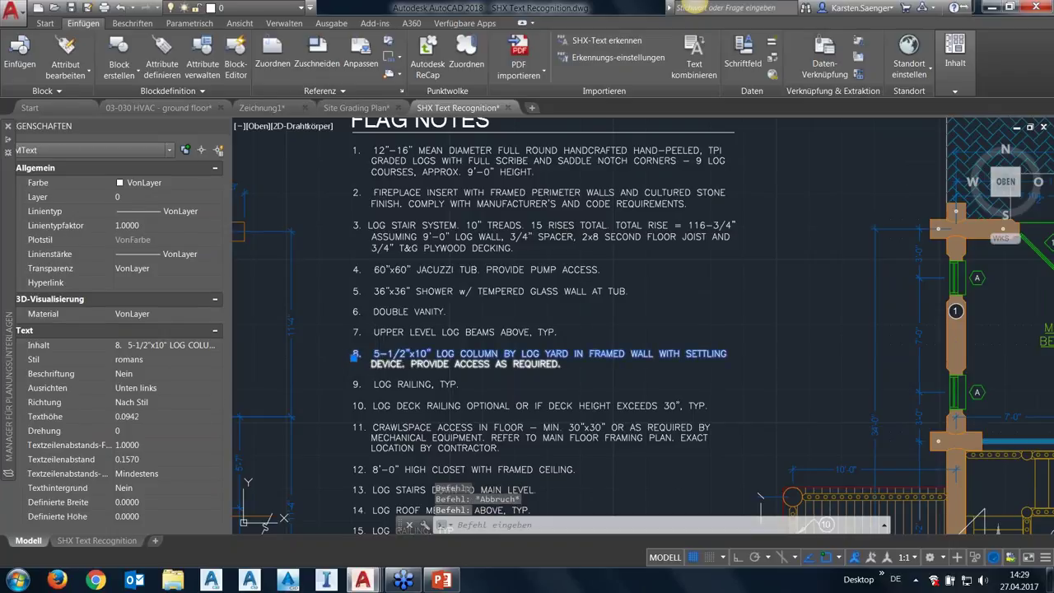
click(376, 373)
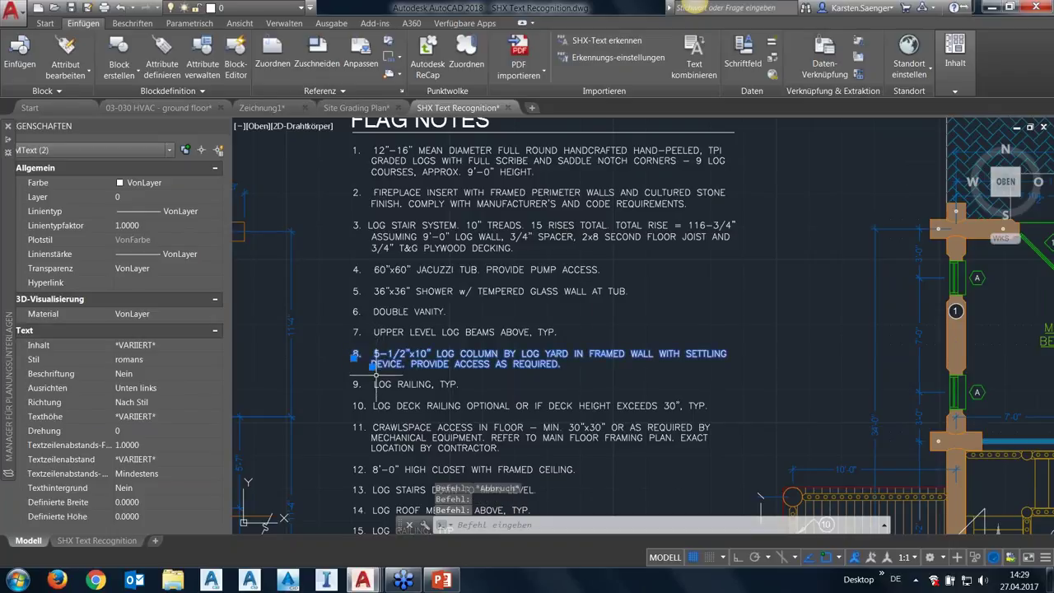
key(Escape)
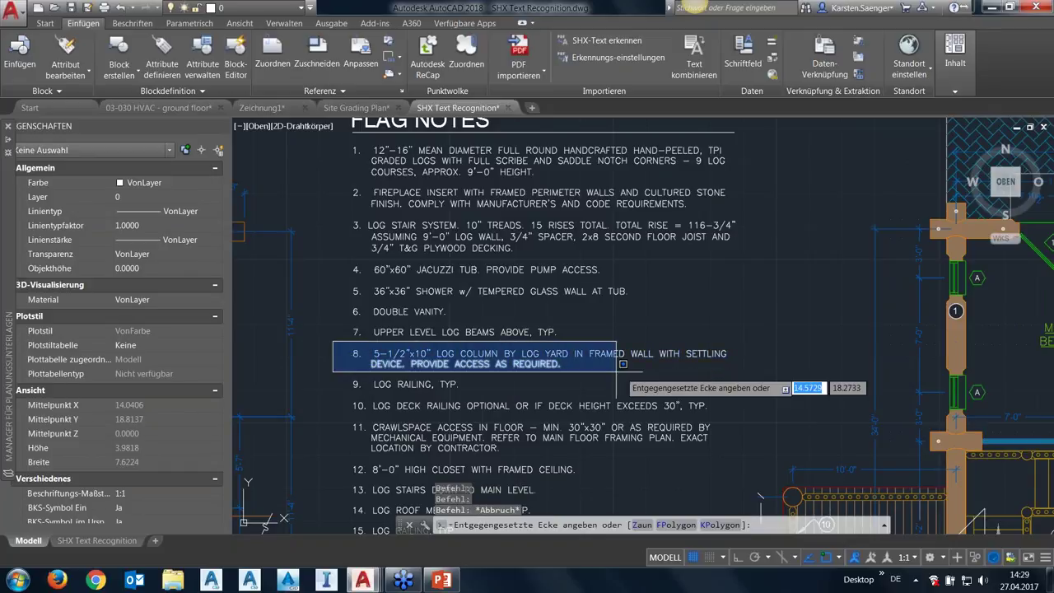
Step: Combine note 8's two lines with Text kombinieren (TXT2MTXT) and verify the single MText result
click(737, 375)
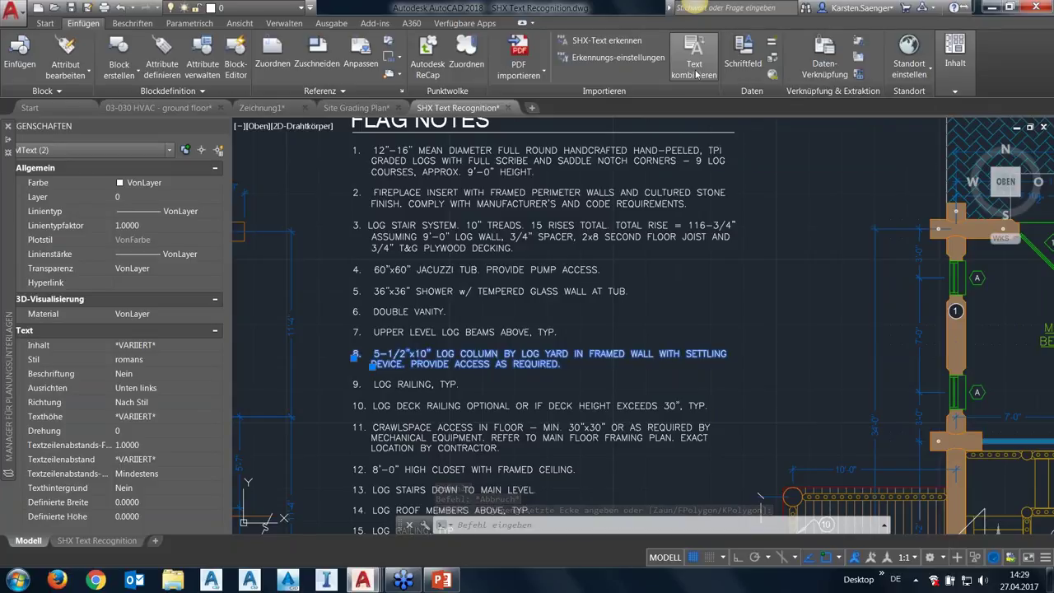
click(696, 66)
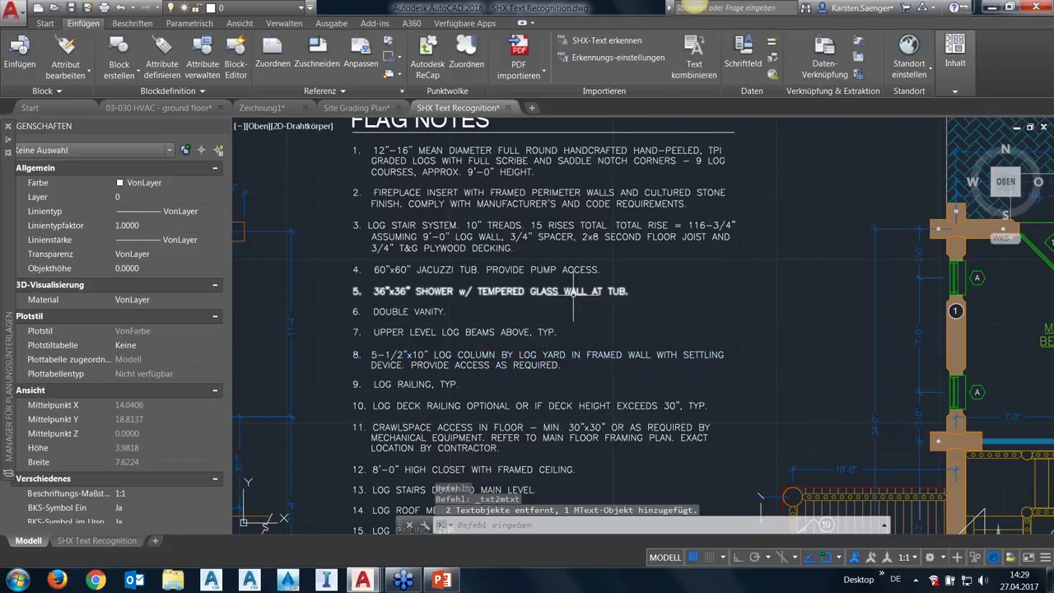
click(399, 358)
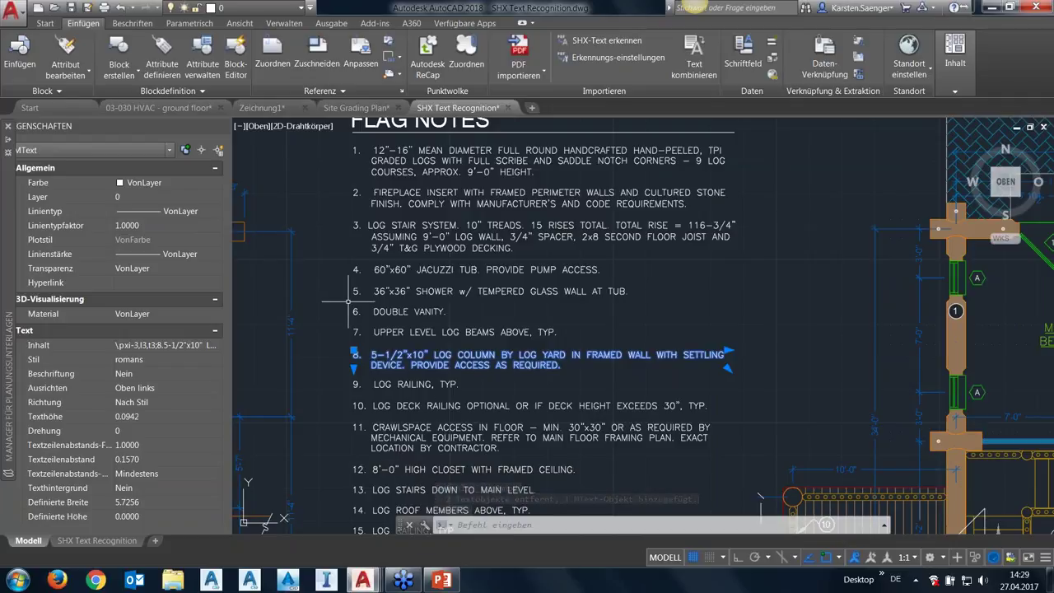
scroll(309, 351, down, 2)
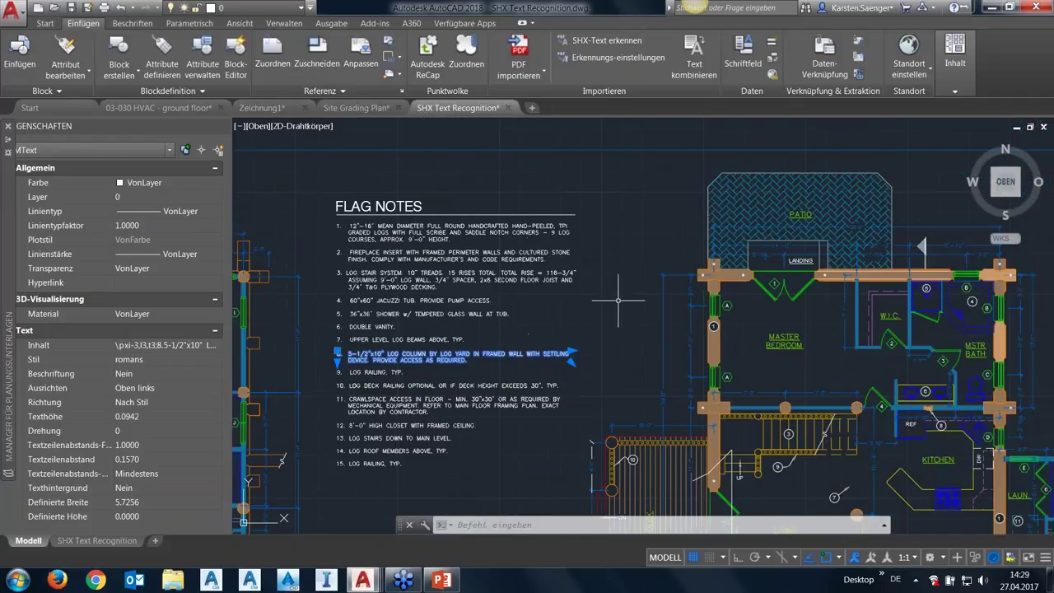
middle_drag(605, 315, 667, 301)
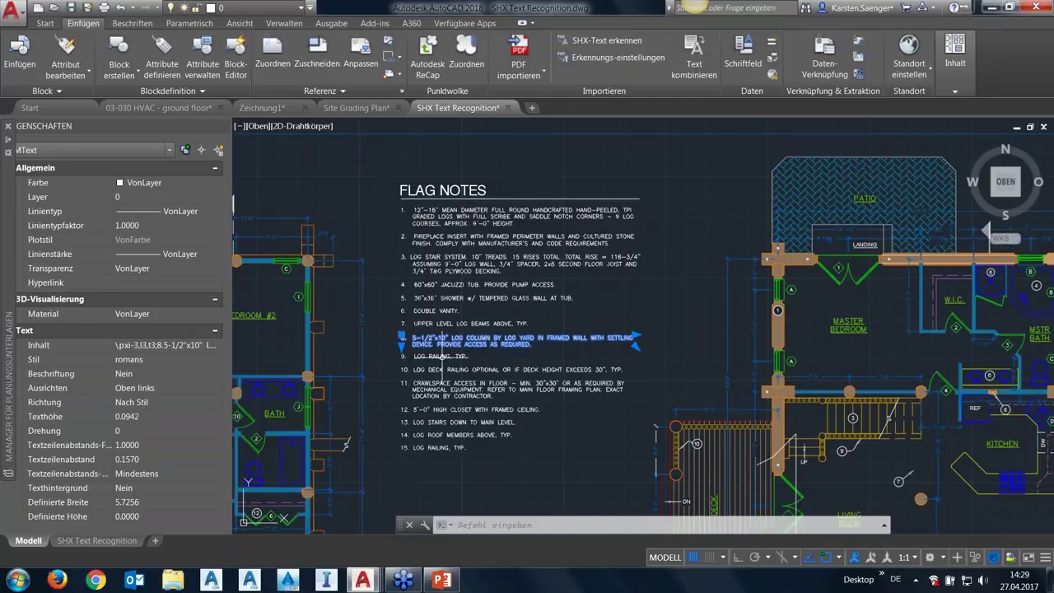
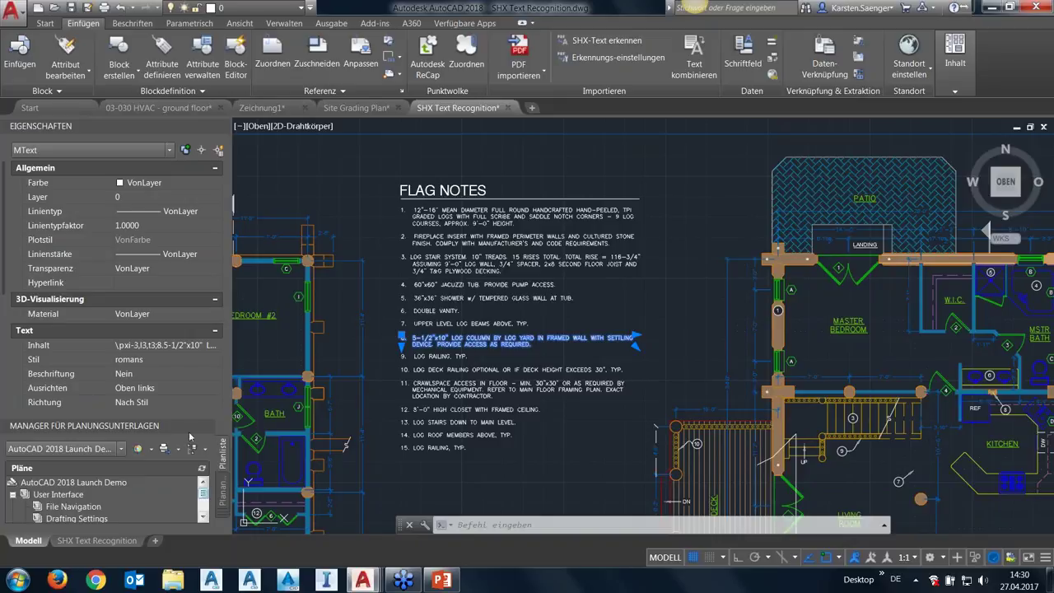
Step: Float the Properties palette over the drawing to uncover the ExpoMap external references list
drag(51, 132, 270, 150)
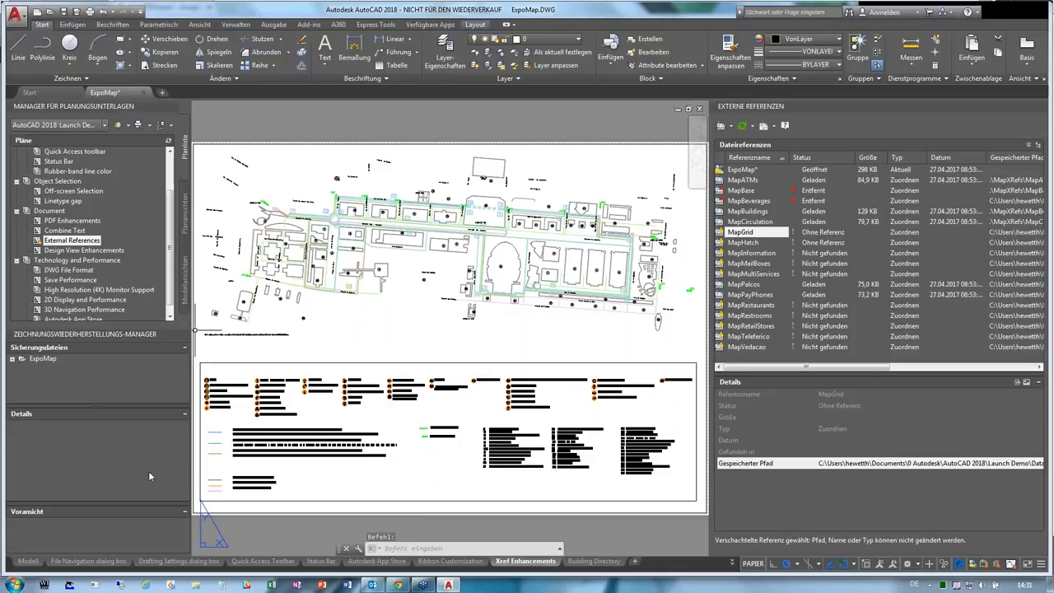
Step: Show details of MapMailBoxes, an overlay whose file is not found at its saved path
click(379, 320)
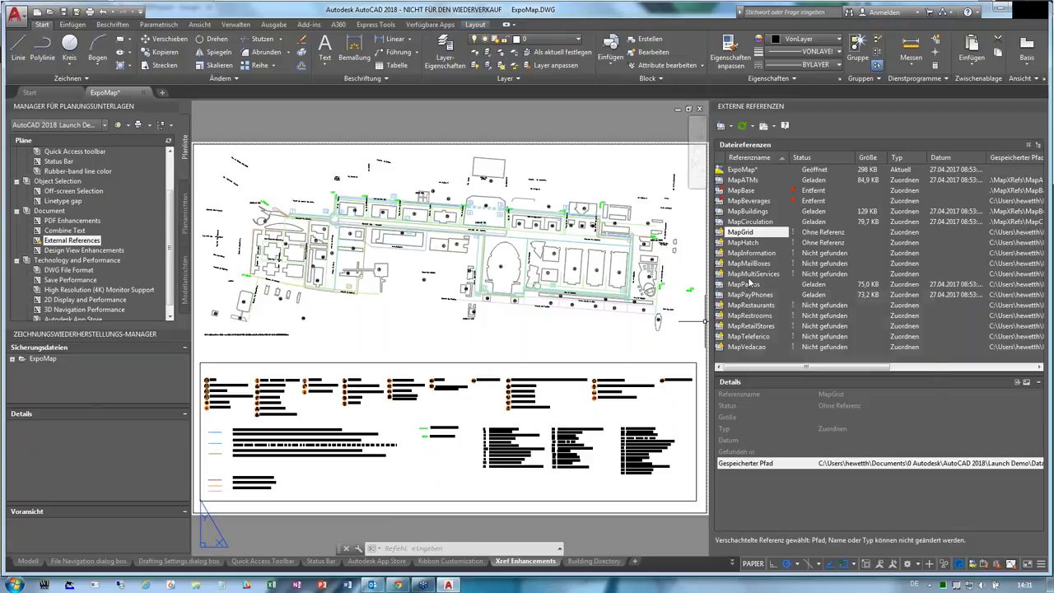
click(745, 266)
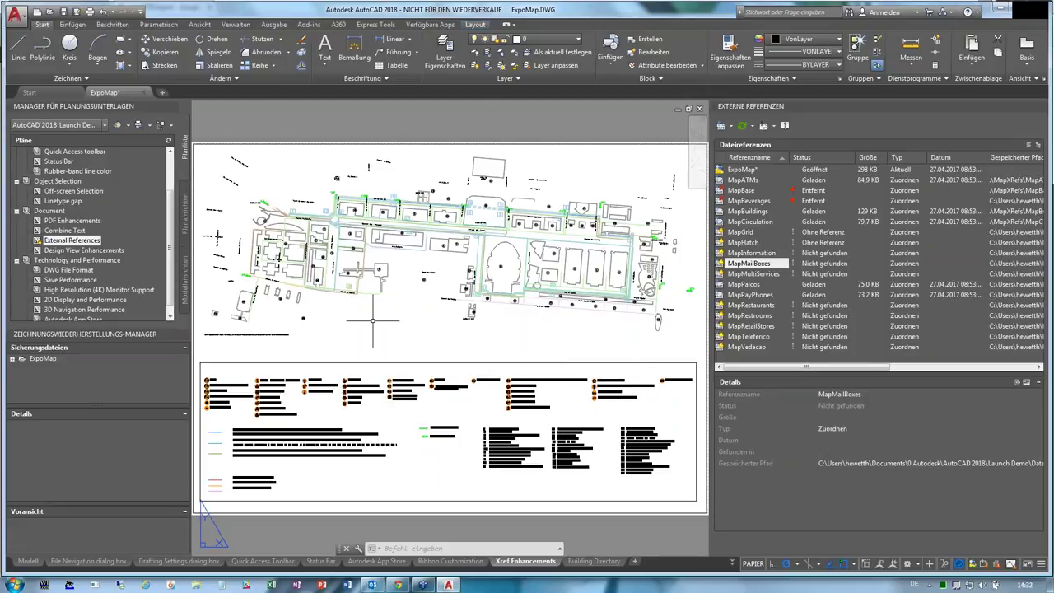
Step: Check REFPATHTYPE, keeping it at 1, and start the new blank drawing Zeichnung1
text(refpath)
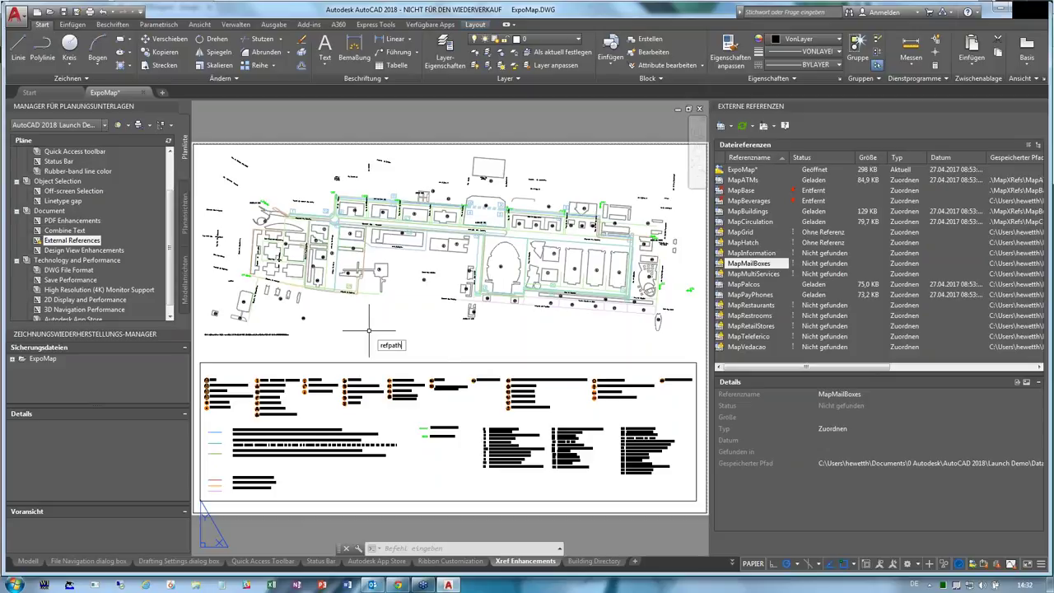
text(type)
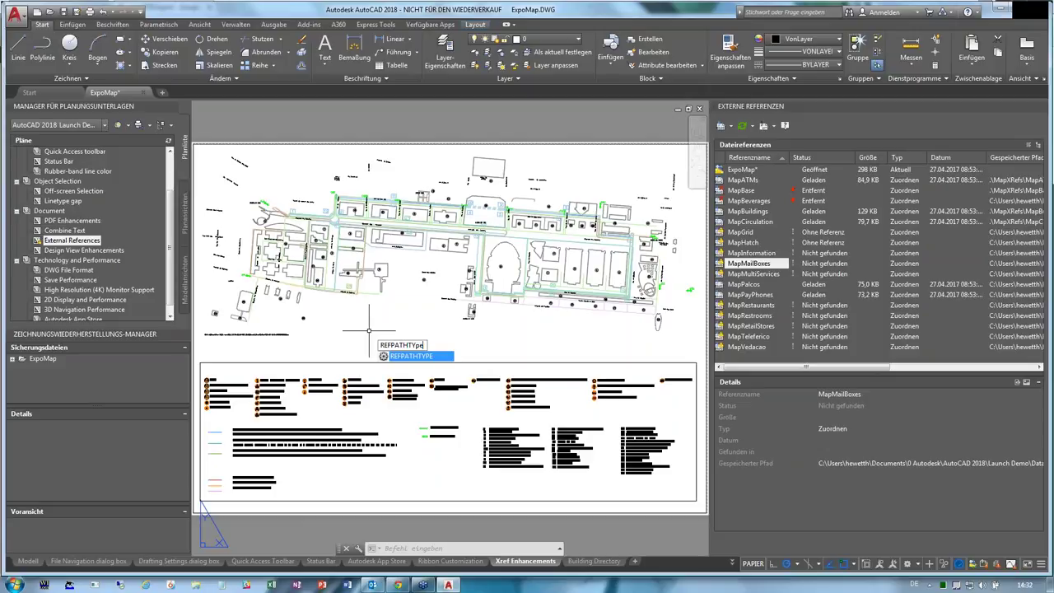
key(Return)
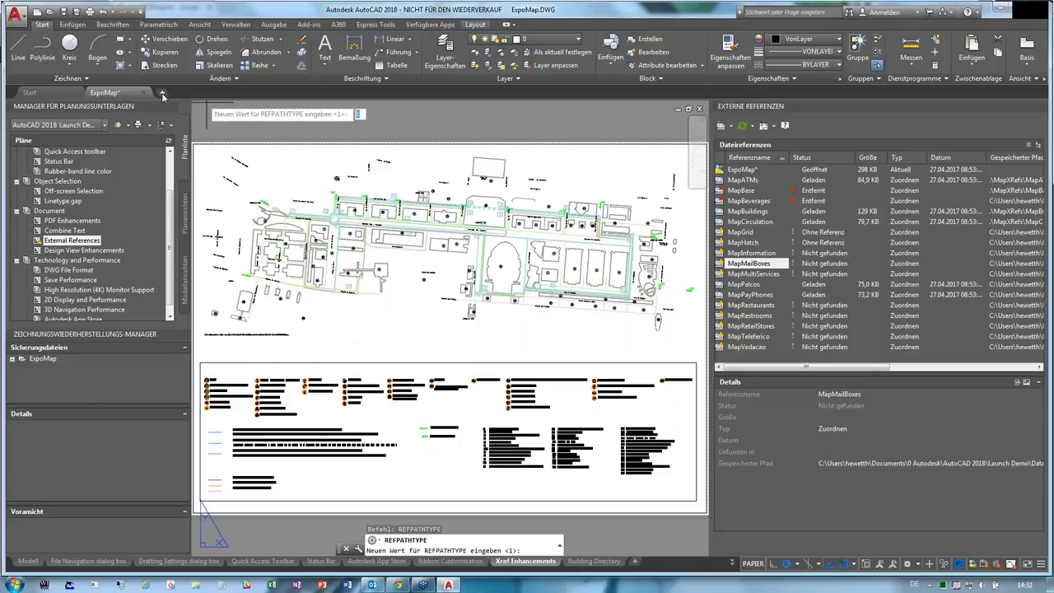
click(162, 94)
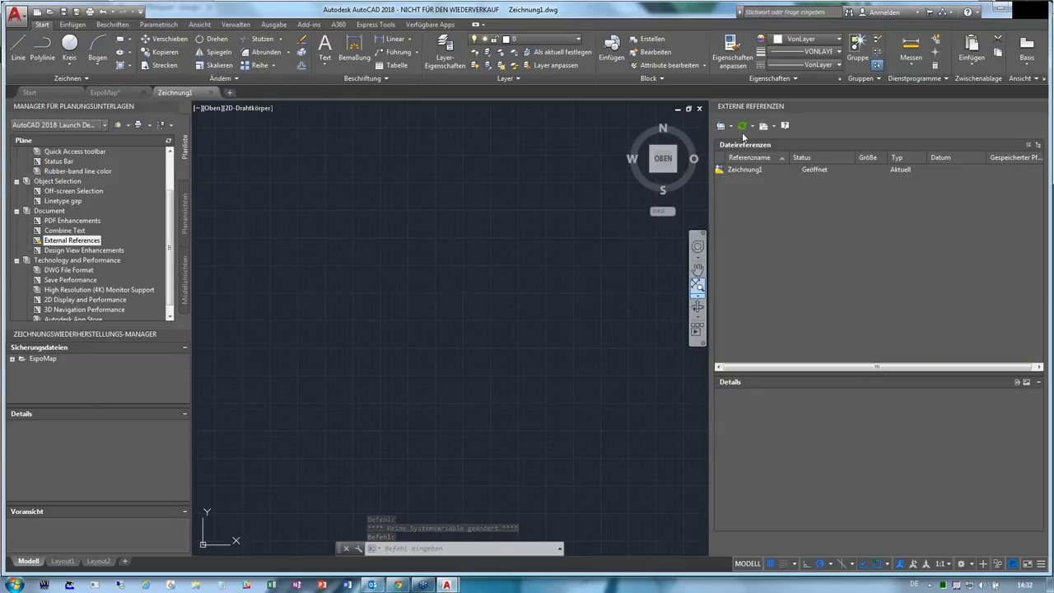
Step: Attach Site Grading Plan.dwg as an xref with a relative path and place its insertion point
click(726, 127)
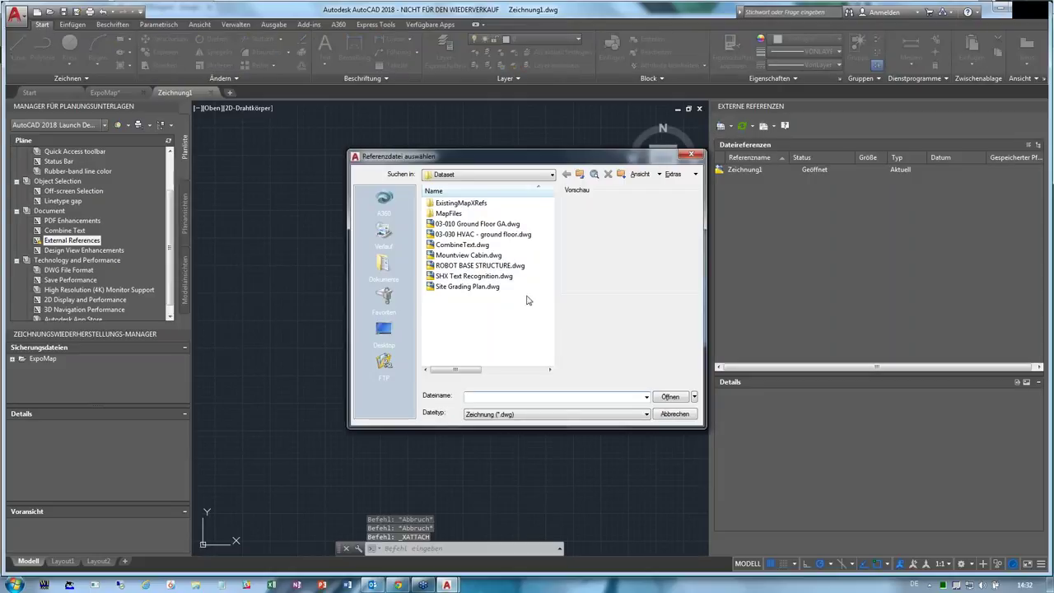
click(483, 287)
click(669, 398)
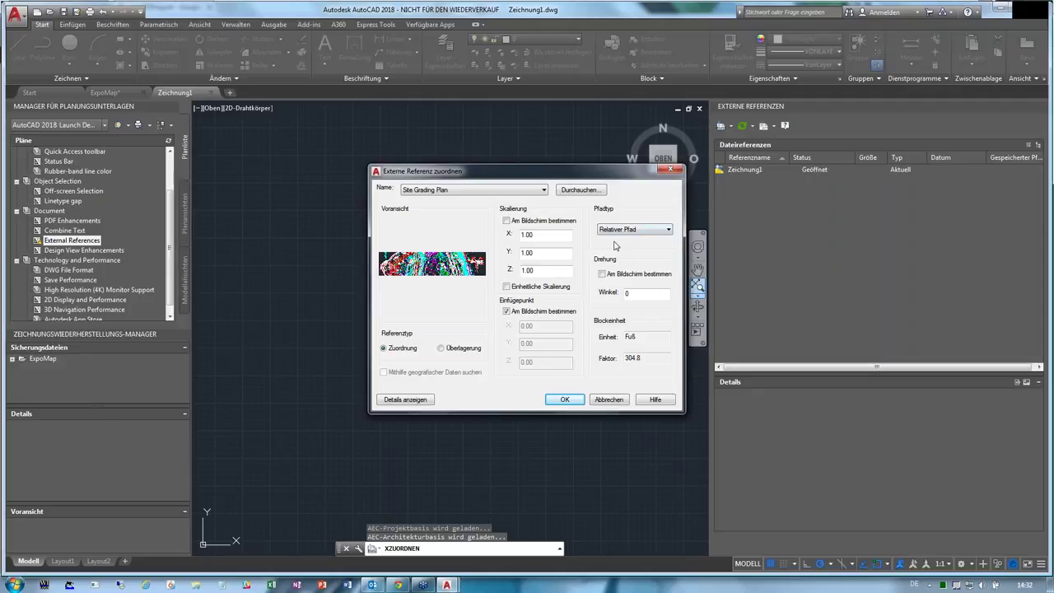
click(565, 400)
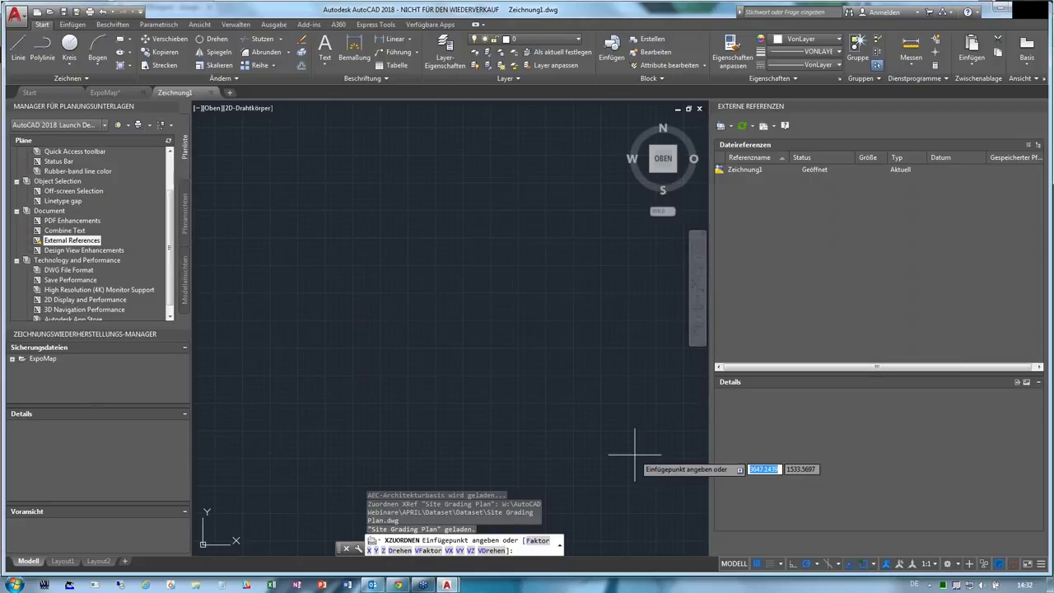
click(371, 286)
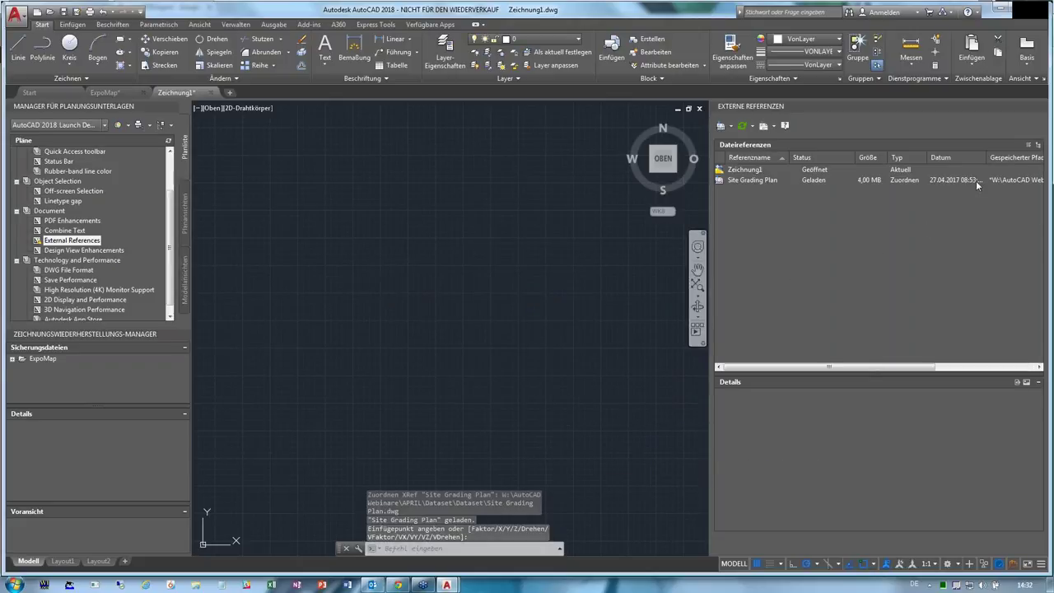
Step: Reveal the Saved Path column and confirm Site Grading Plan's 'Ausstehender Relativer Pfad', then return to ExpoMap
drag(793, 367, 849, 367)
drag(885, 366, 896, 366)
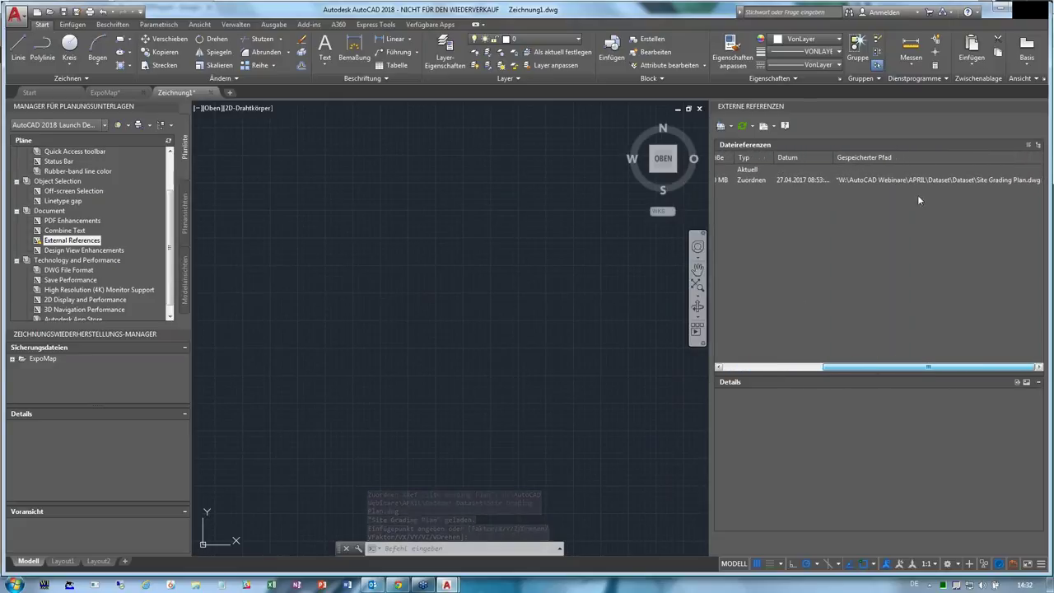
click(853, 180)
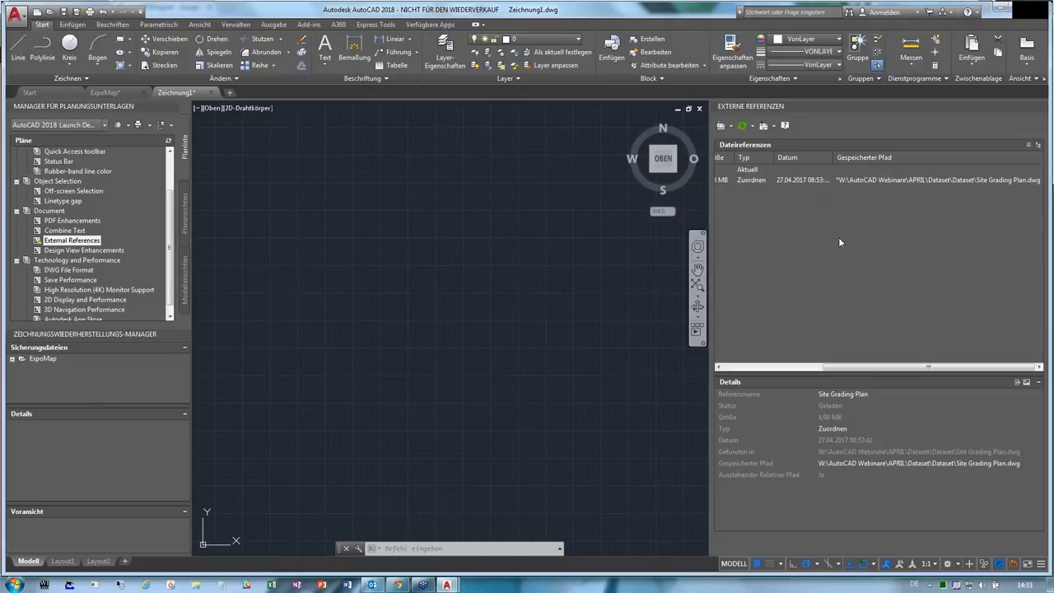
click(733, 475)
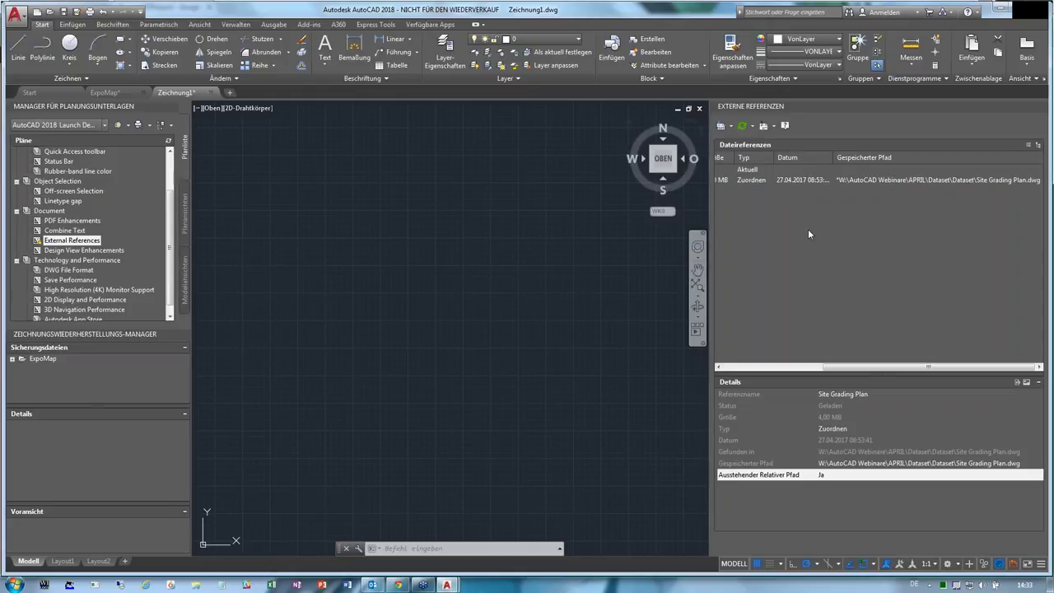
mouse_move(105, 92)
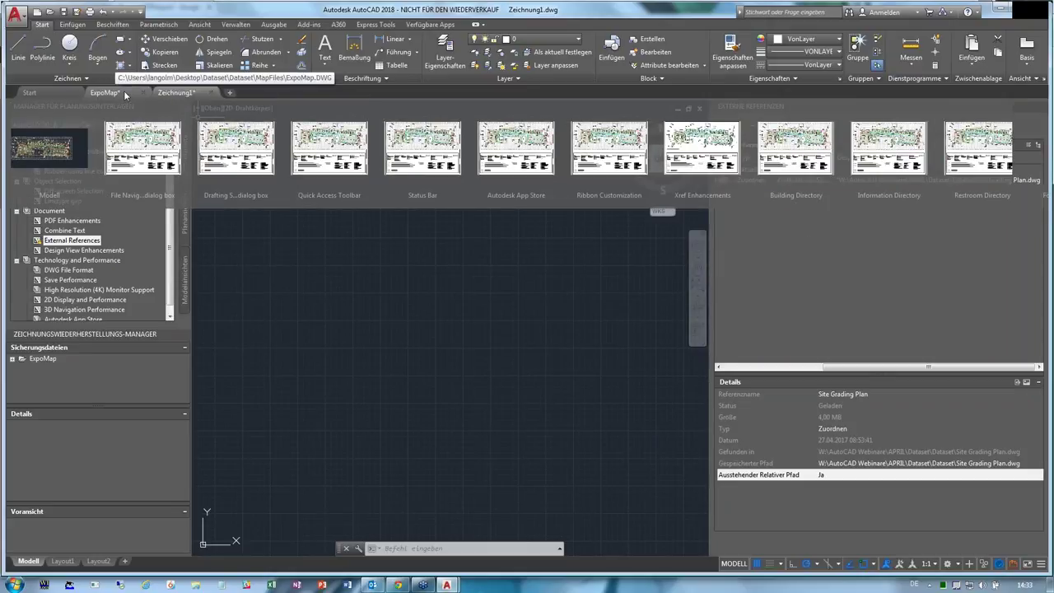
click(123, 91)
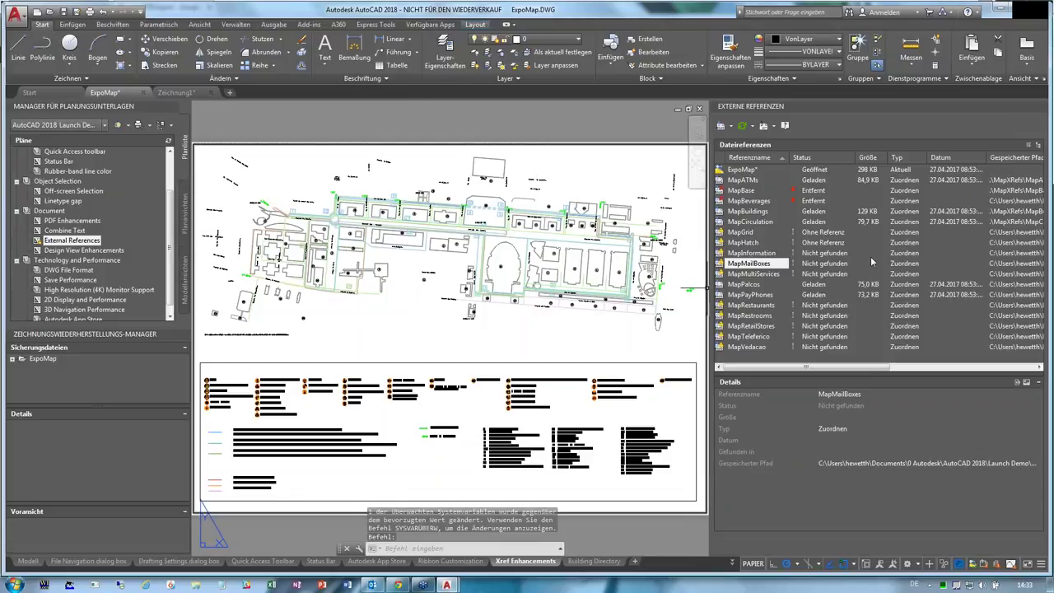
Step: Show details of MapInformation, an overlay whose file is not found at its saved path
click(750, 254)
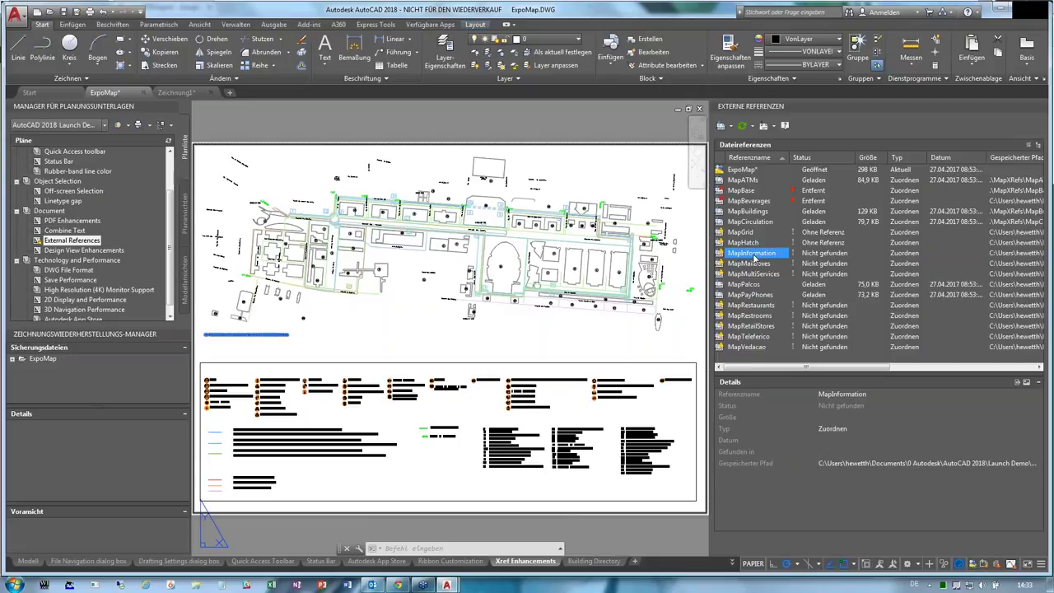
Step: Repath MapInformation to MapInformation.dwg in the ExistingMapXRefs folder via Neuen Pfad auswählen
right_click(753, 256)
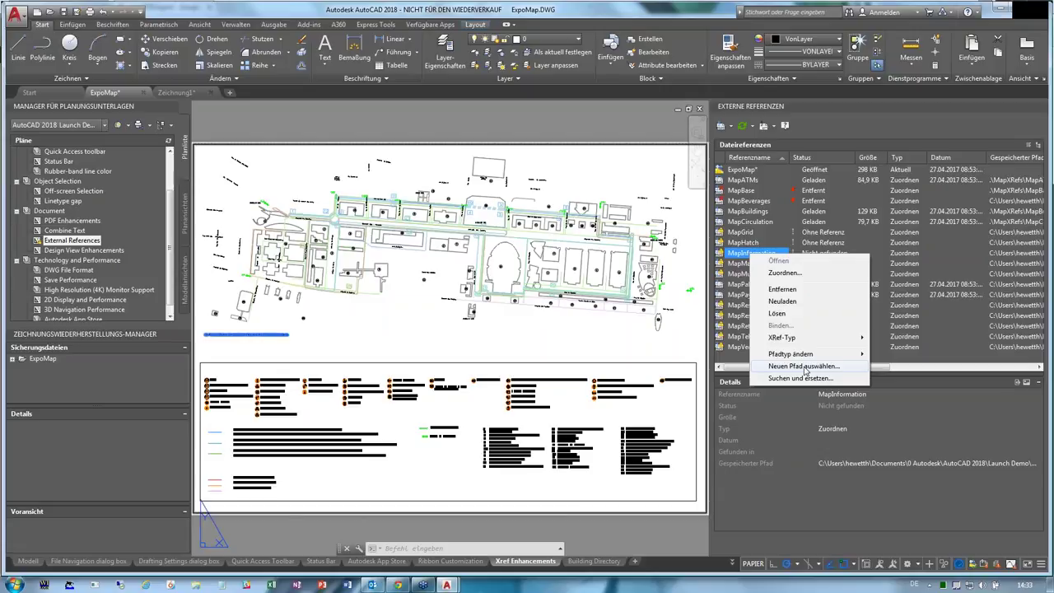
click(805, 367)
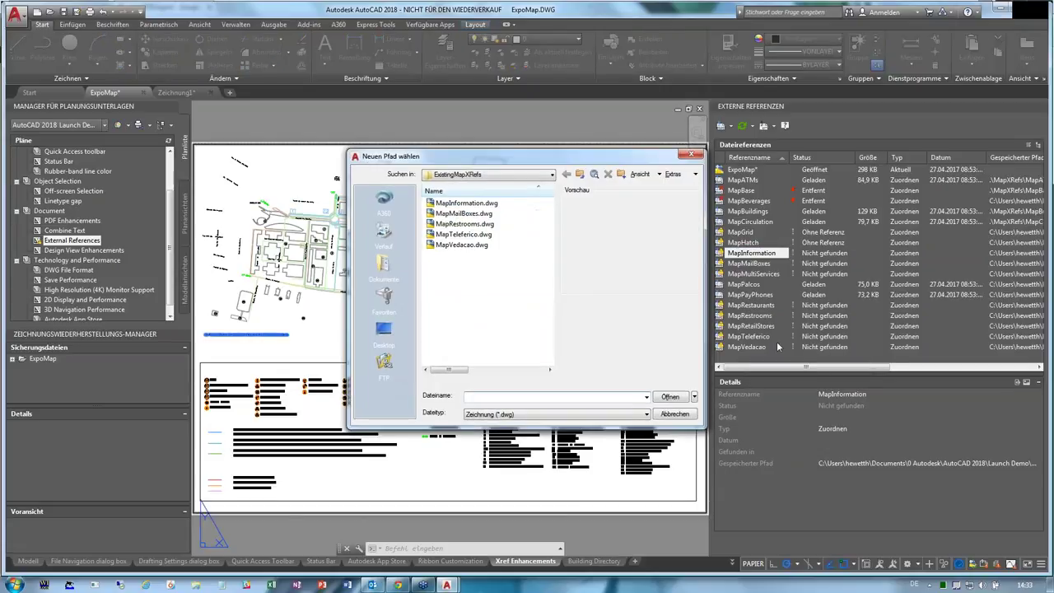
drag(556, 159, 492, 266)
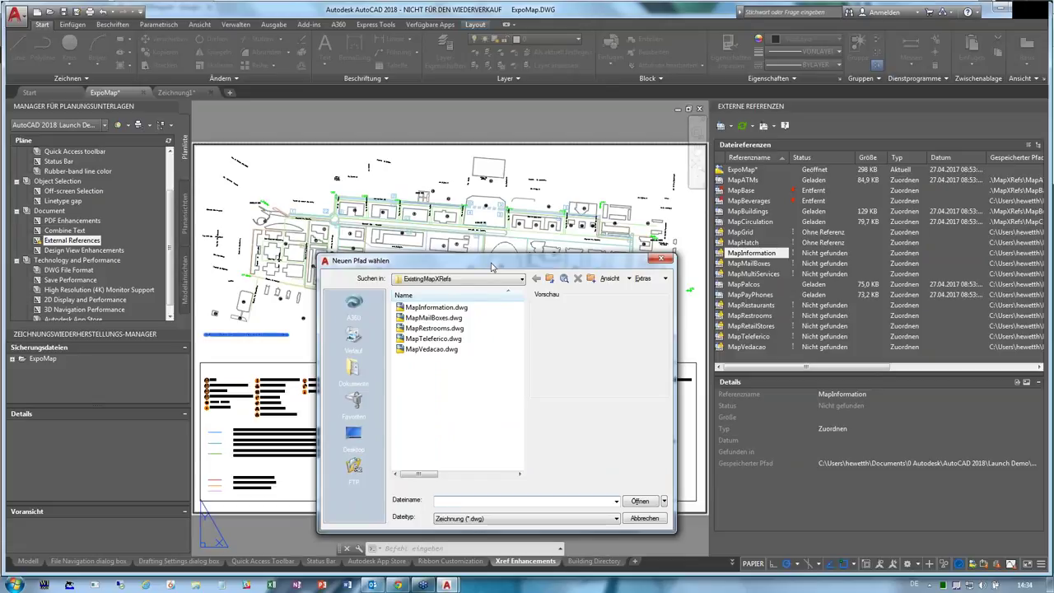
click(432, 310)
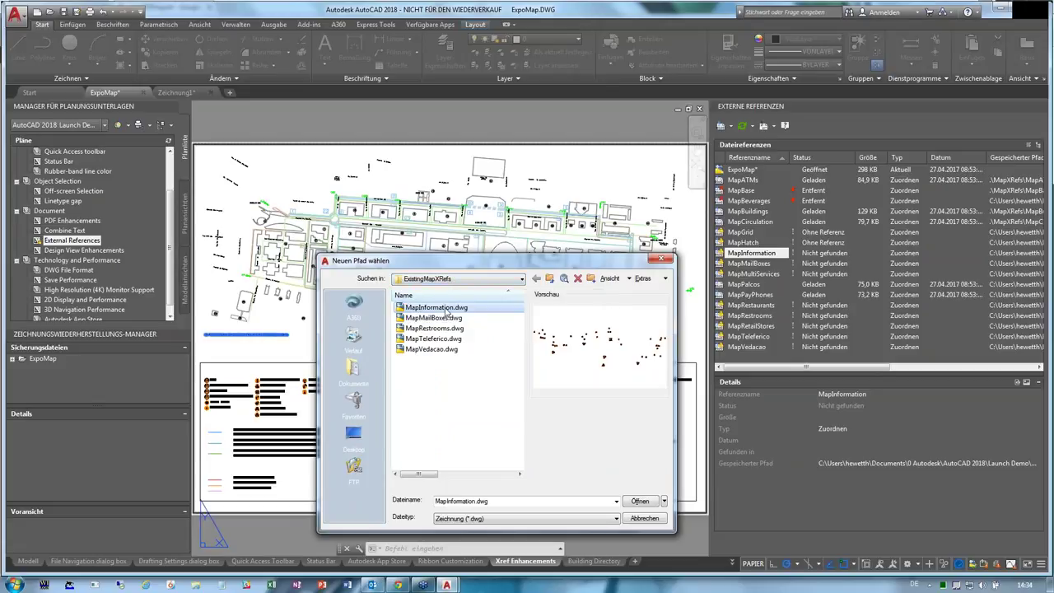
click(640, 501)
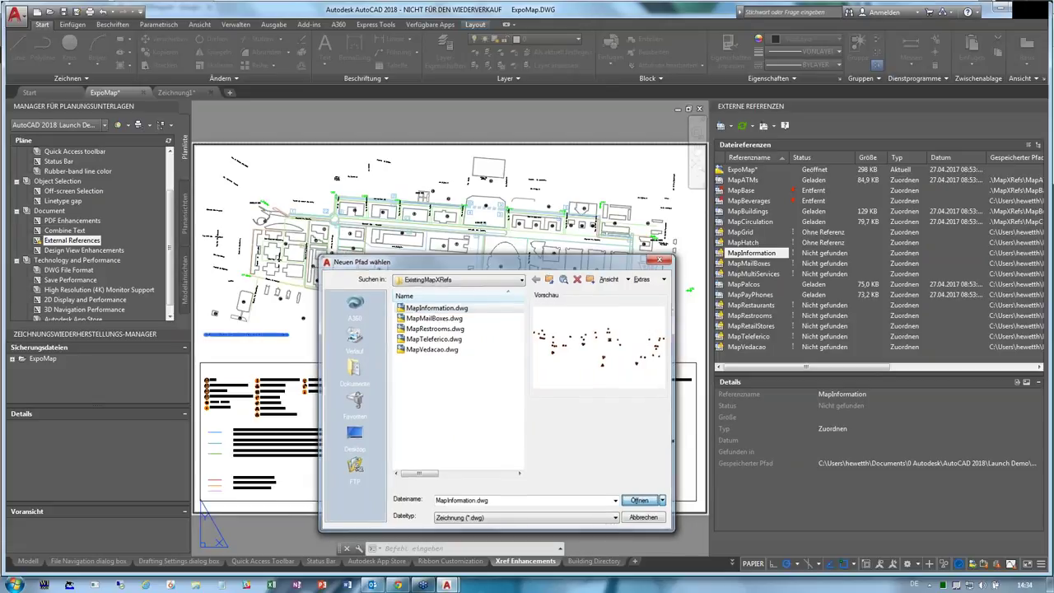
drag(537, 234, 518, 272)
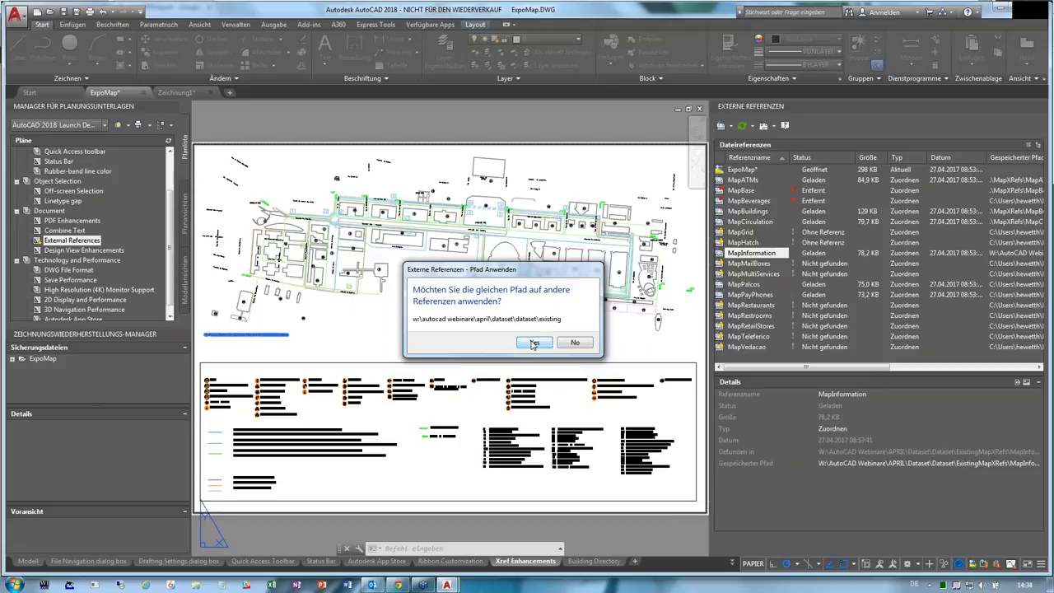
Step: Apply the new path to the other missing xrefs, check MapMailBoxes, MapPalcos, MapPayPhones, MapTeleferico, and MapMultiServices, still missing
click(533, 344)
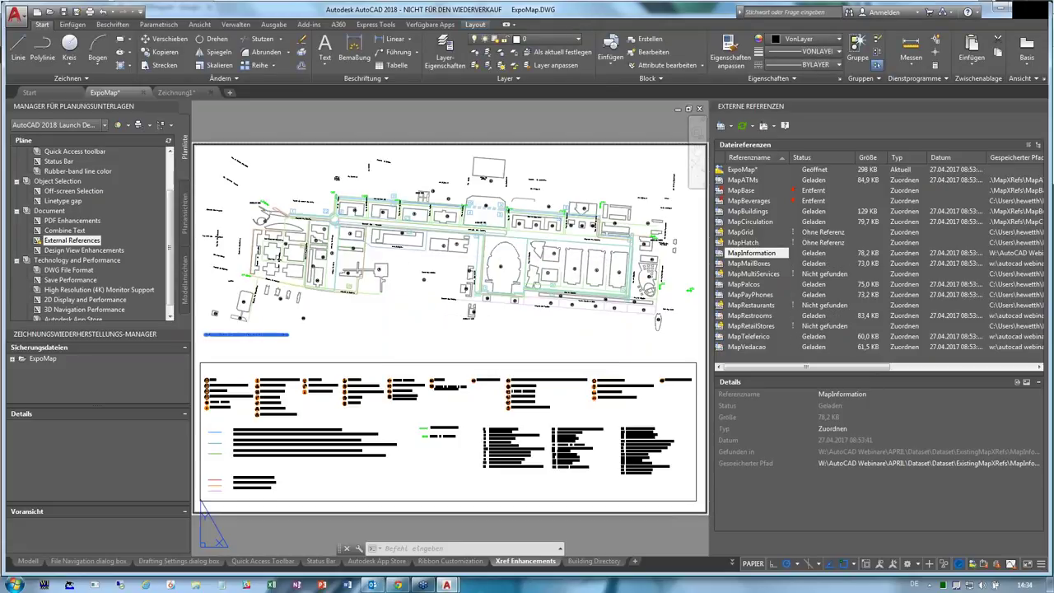
click(741, 265)
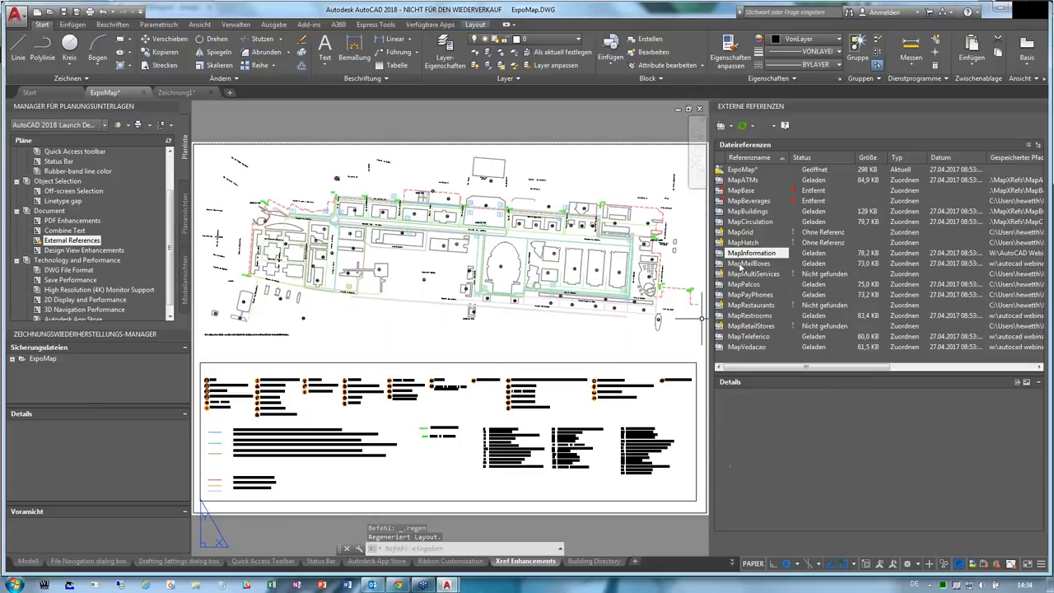
click(743, 284)
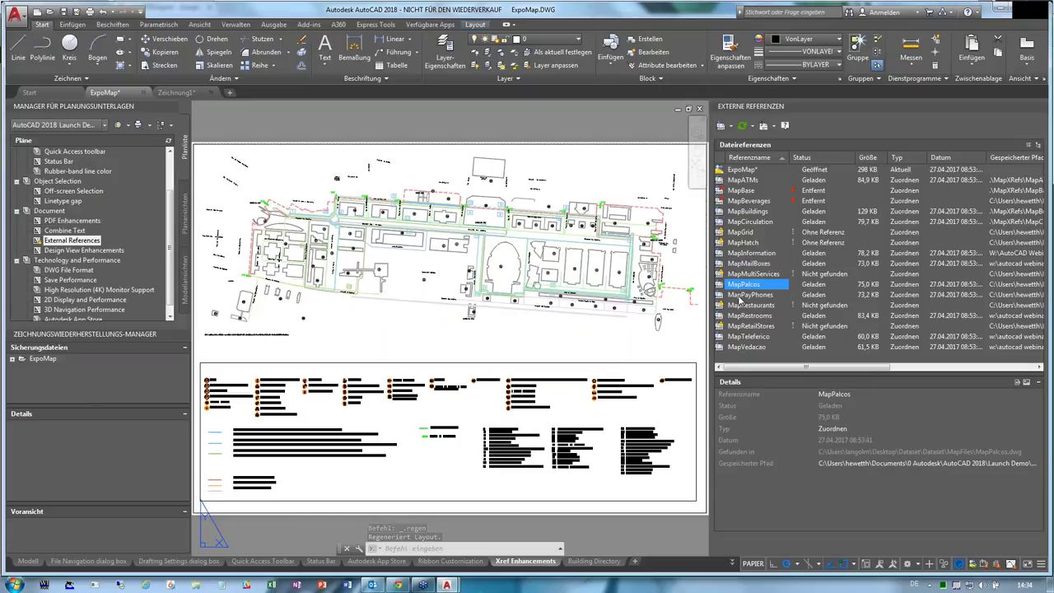
click(742, 294)
click(741, 337)
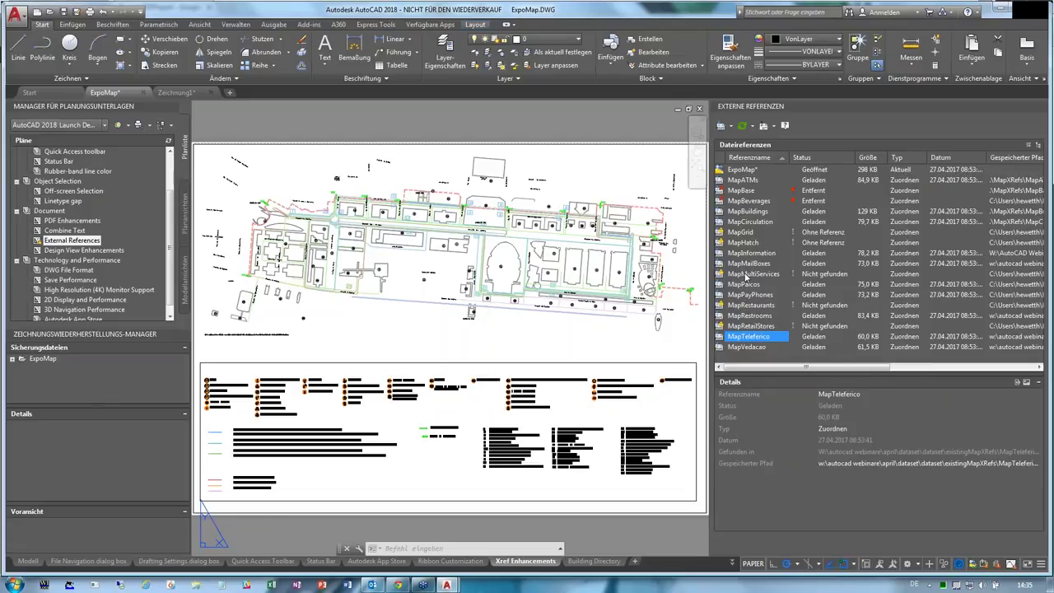
click(743, 276)
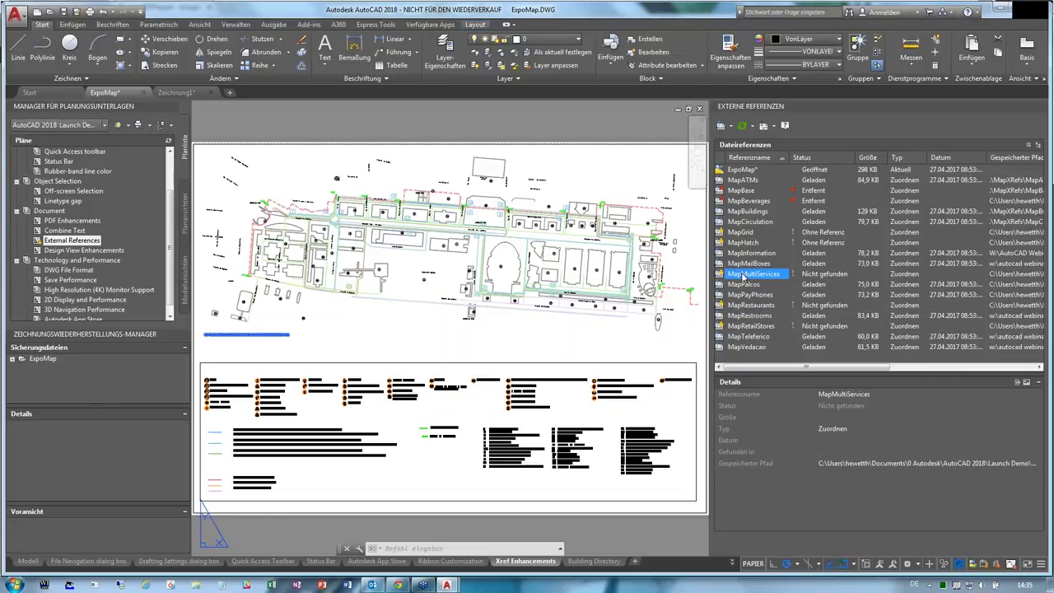
mouse_move(753, 273)
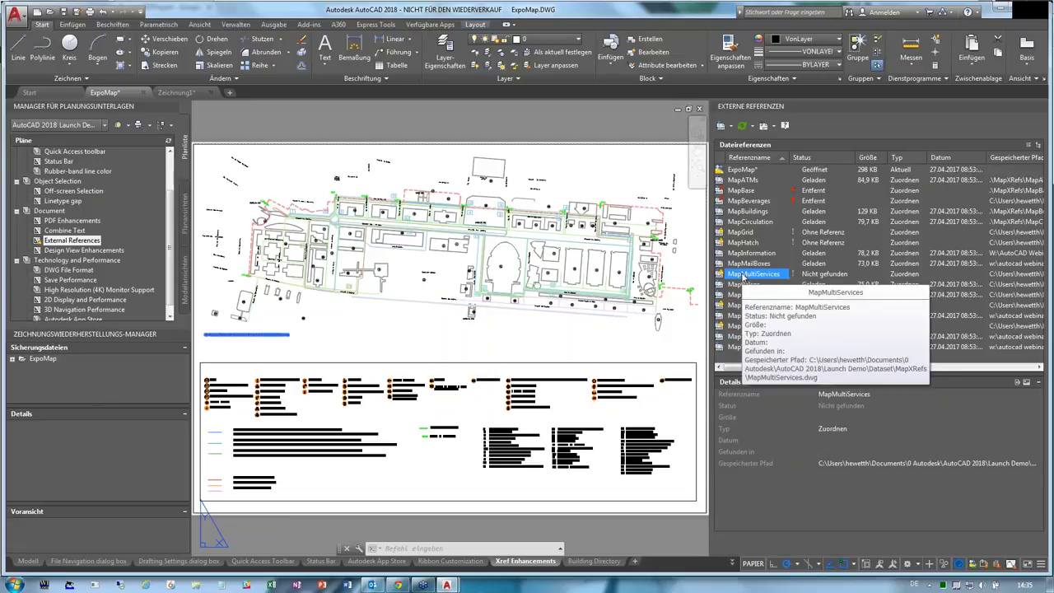
right_click(744, 277)
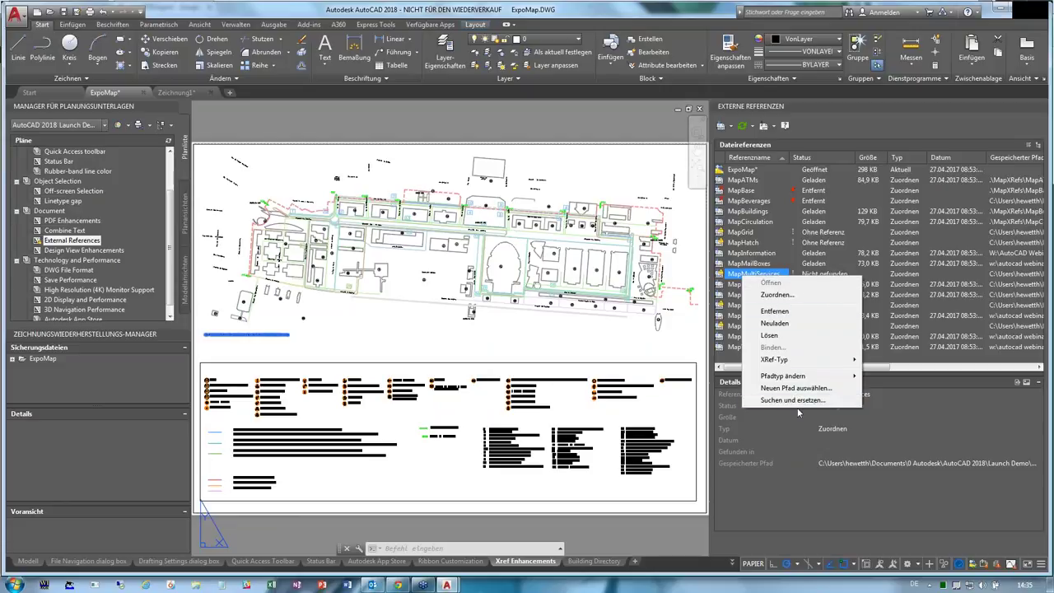
Step: Open Suchen und ersetzen for MapMultiServices and clear the old saved path
click(794, 400)
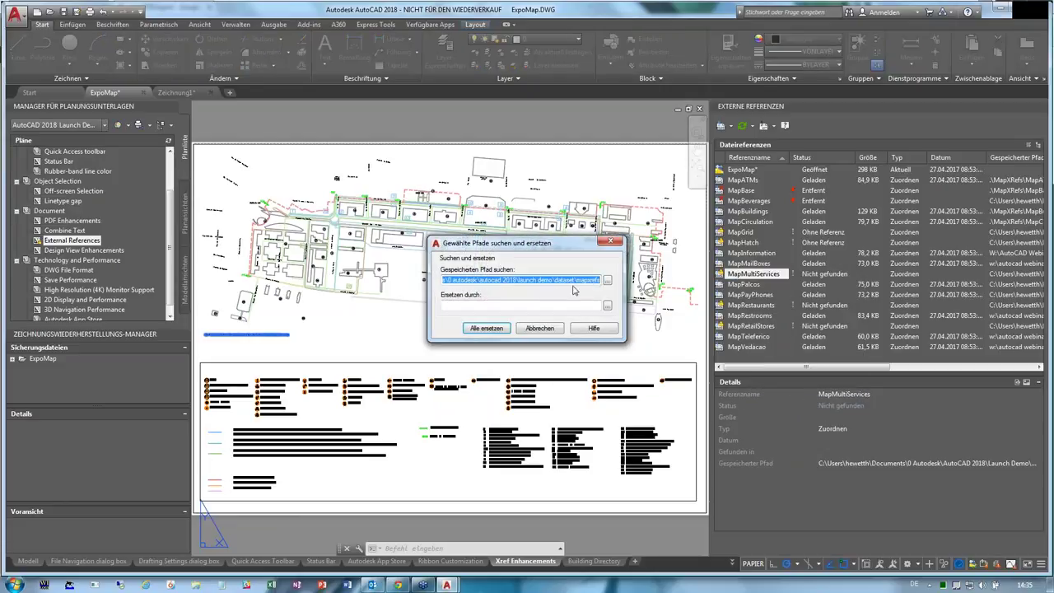
key(Delete)
click(483, 306)
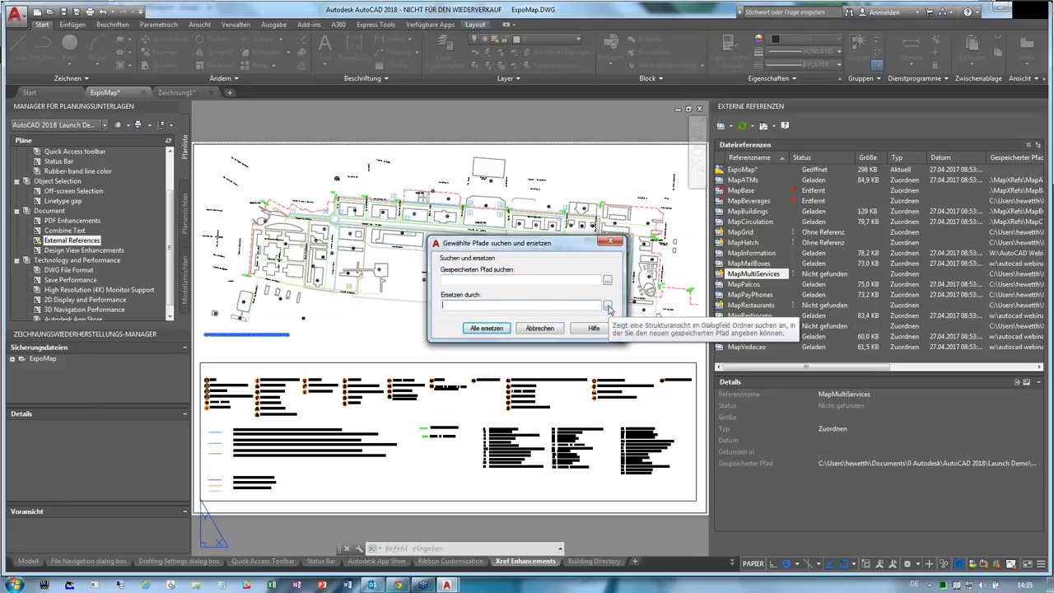
Step: Replace the path with Dataset\MapFiles\Services using Alle ersetzen, with 0 failures
click(608, 307)
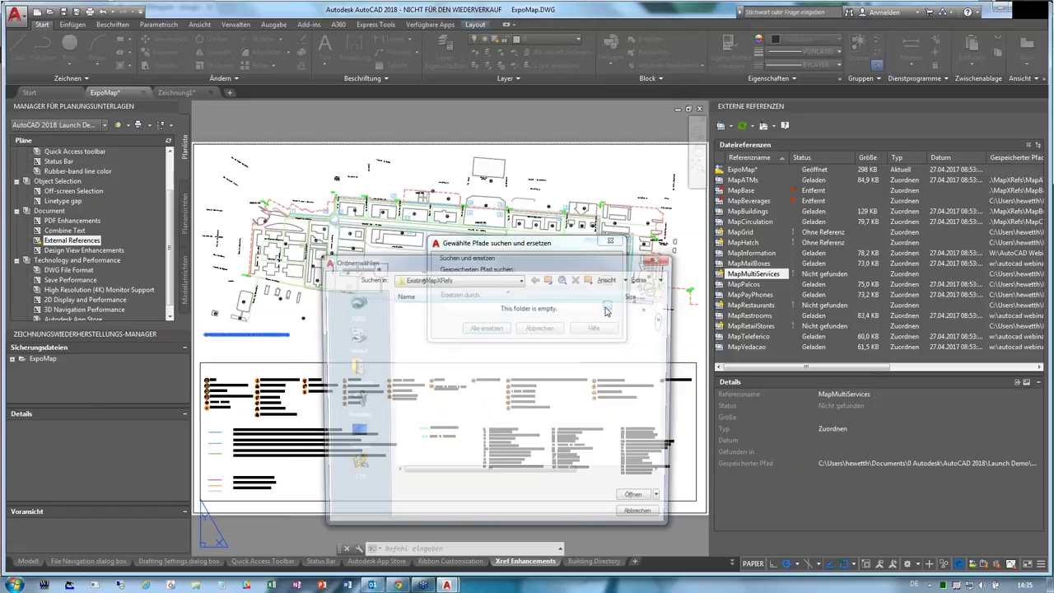
drag(517, 269, 849, 239)
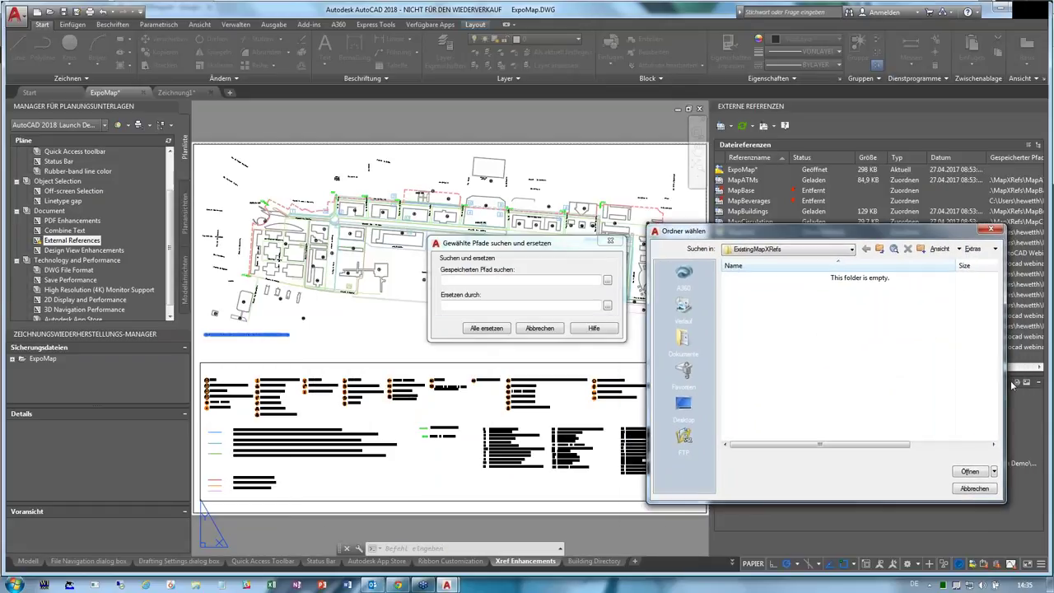
drag(1006, 381, 1037, 381)
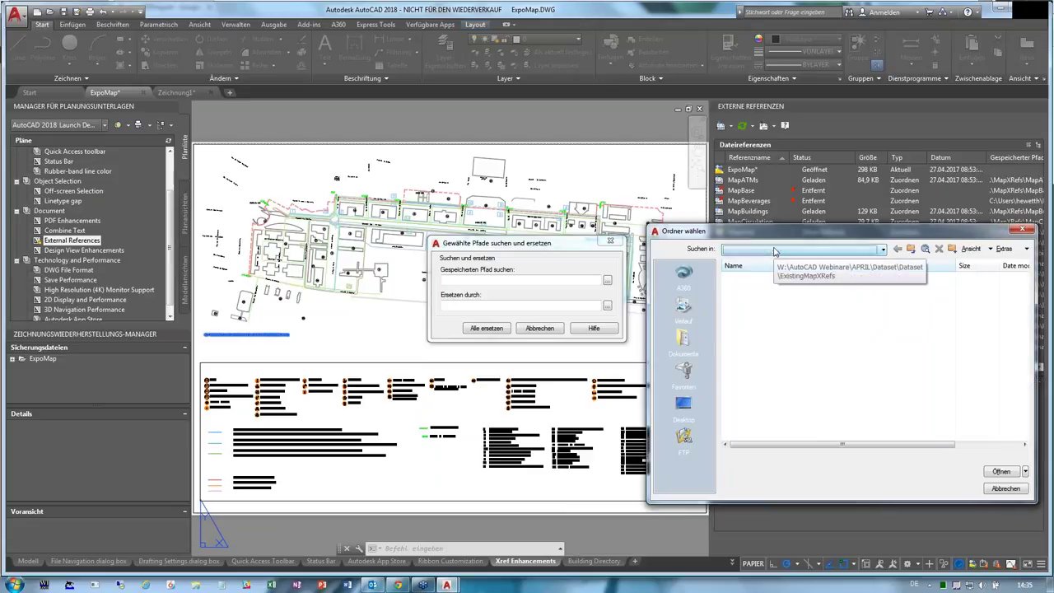
click(774, 250)
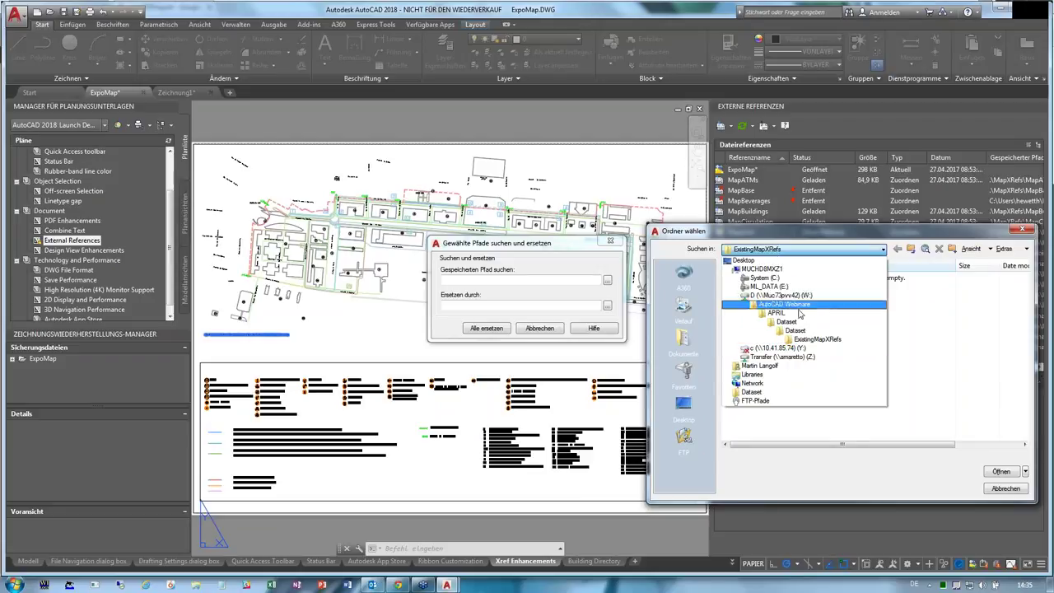
click(797, 332)
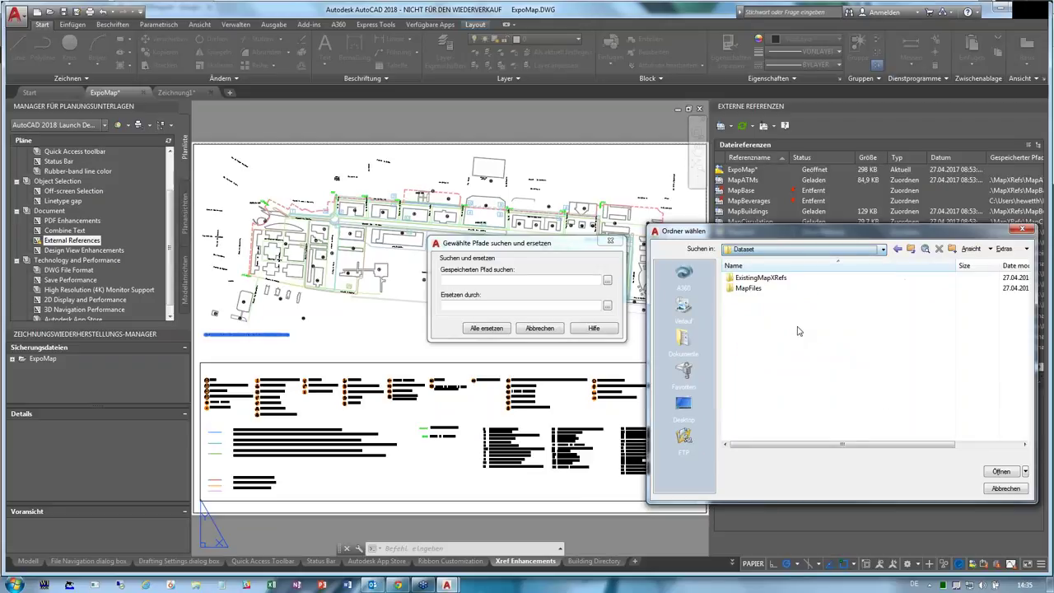
double_click(747, 288)
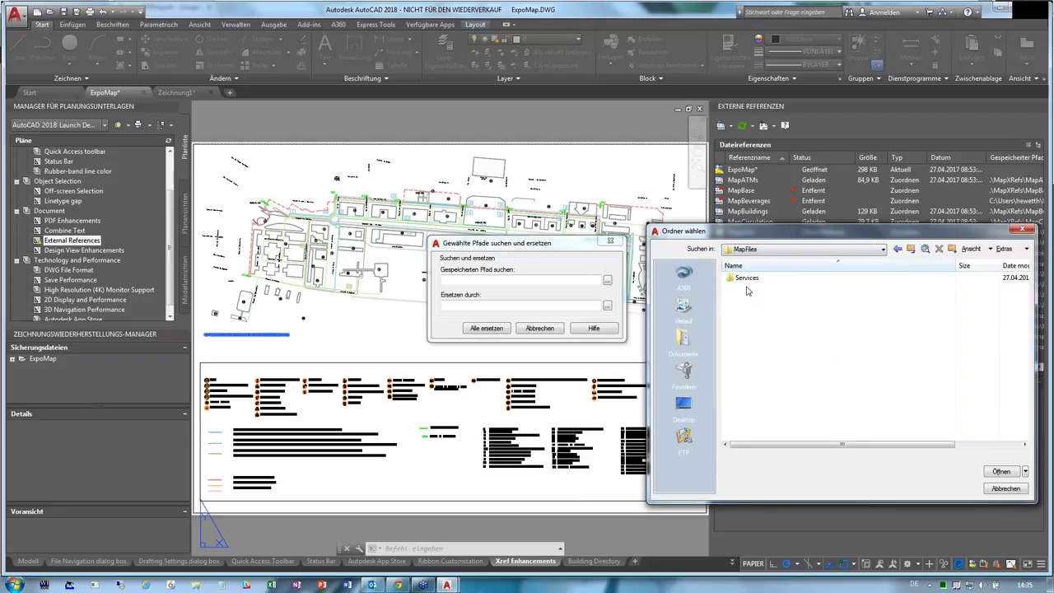
click(747, 281)
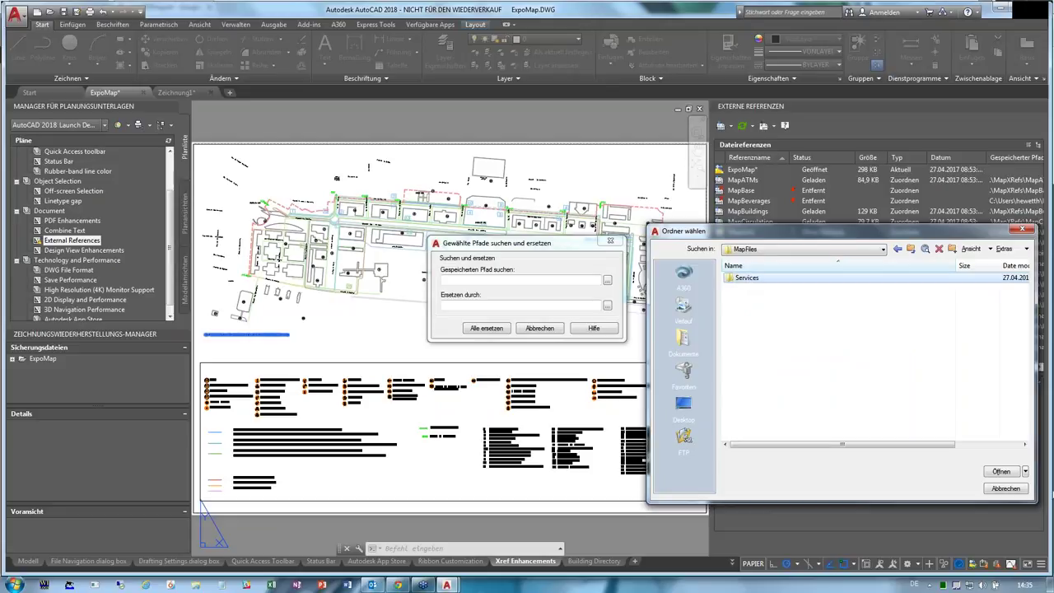
click(999, 472)
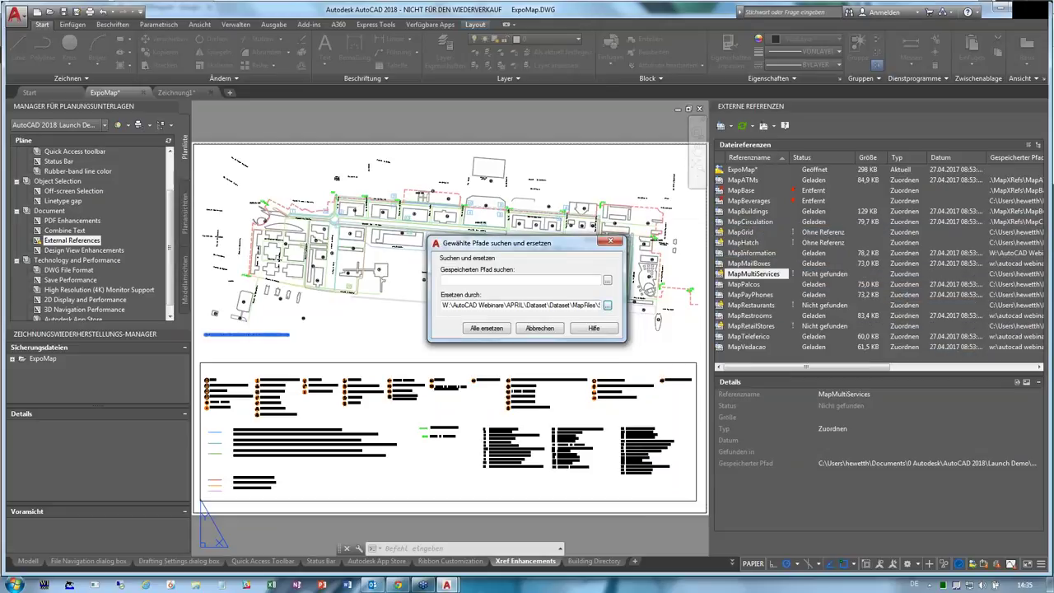
click(486, 329)
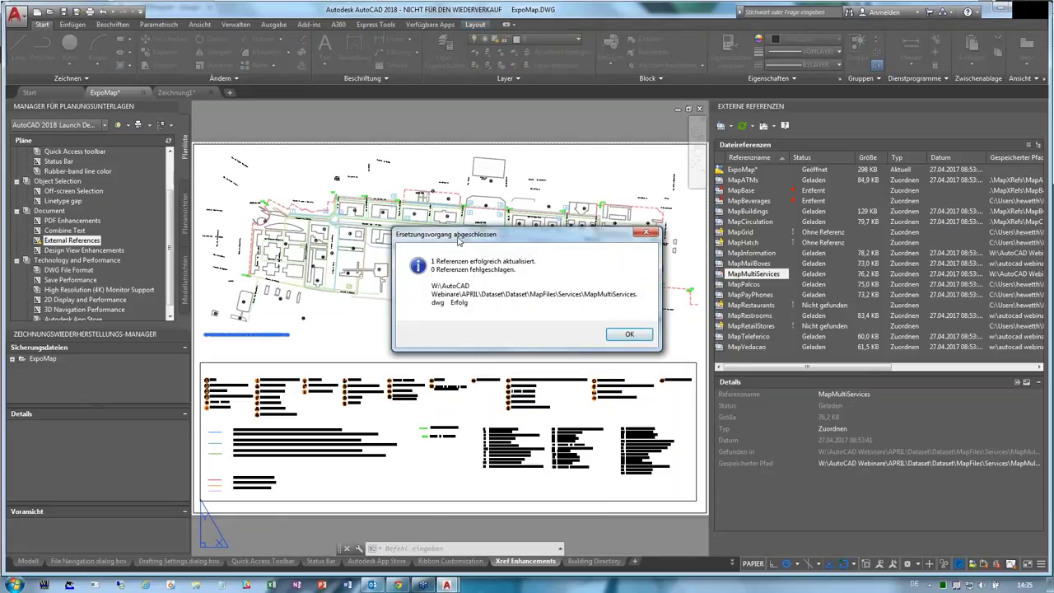
drag(457, 241, 442, 268)
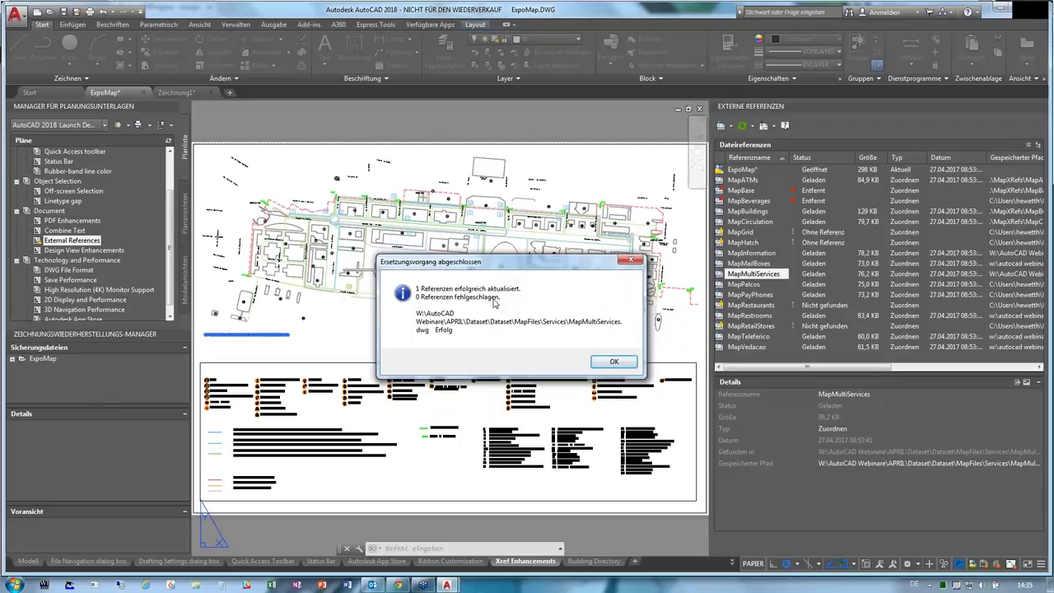
click(611, 363)
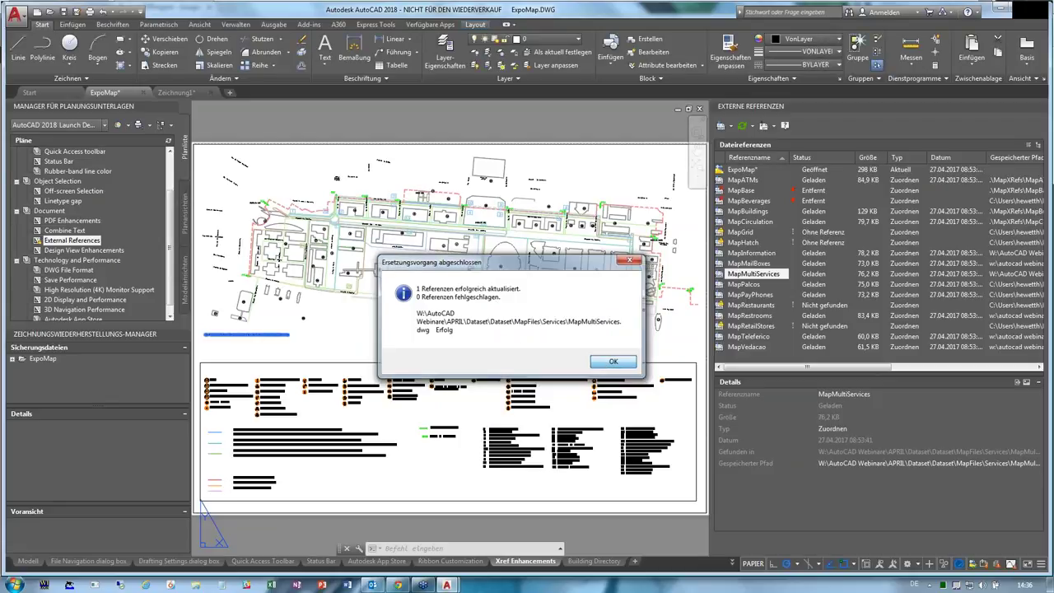
Step: Select MapRestaurants and MapRetailStores and open Suchen und ersetzen with the search path cleared
click(750, 304)
ctrl+click(749, 326)
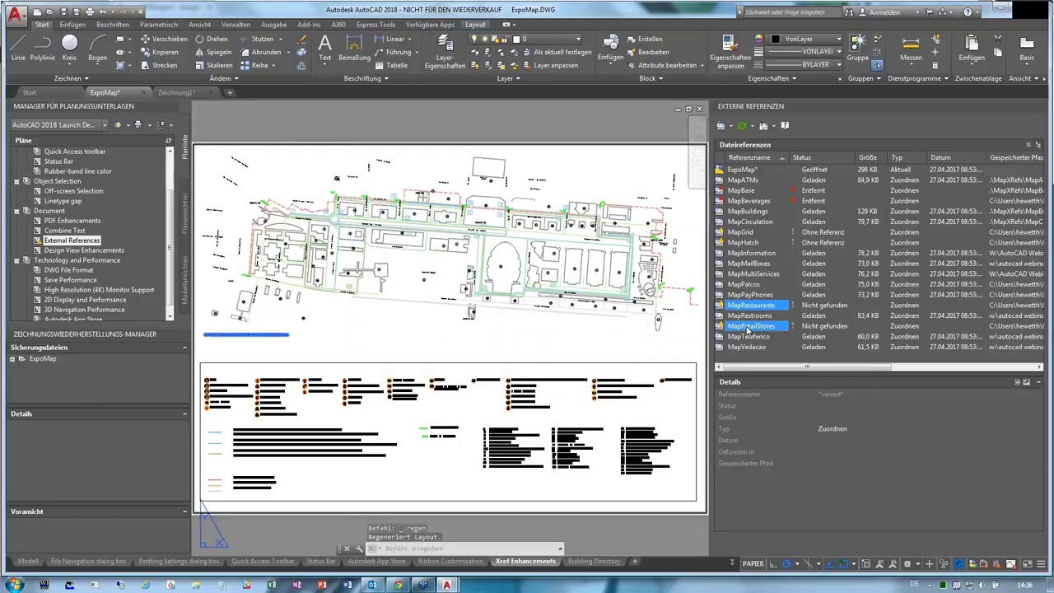
right_click(747, 329)
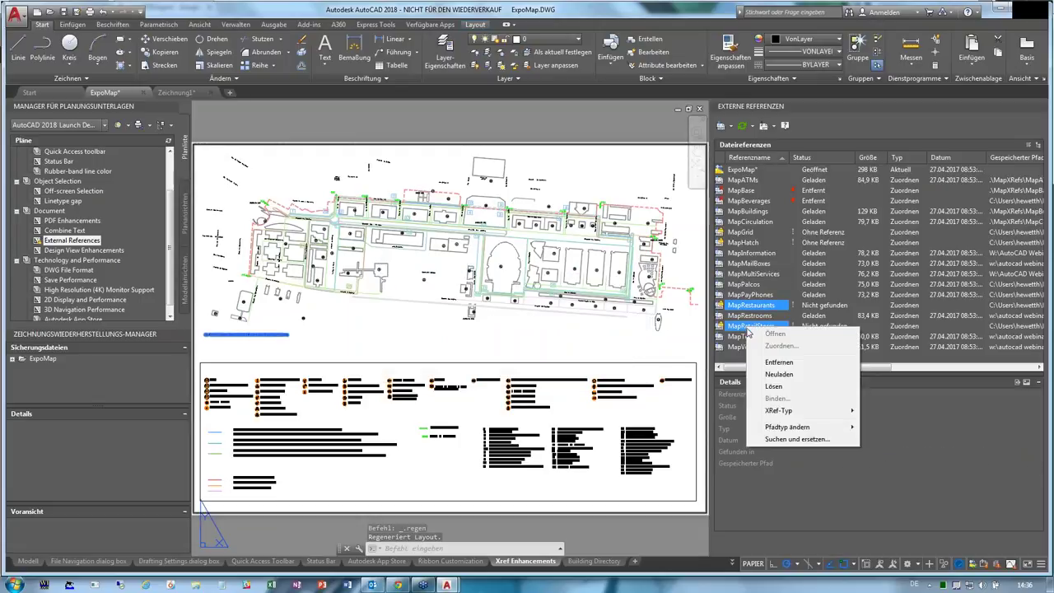
click(797, 440)
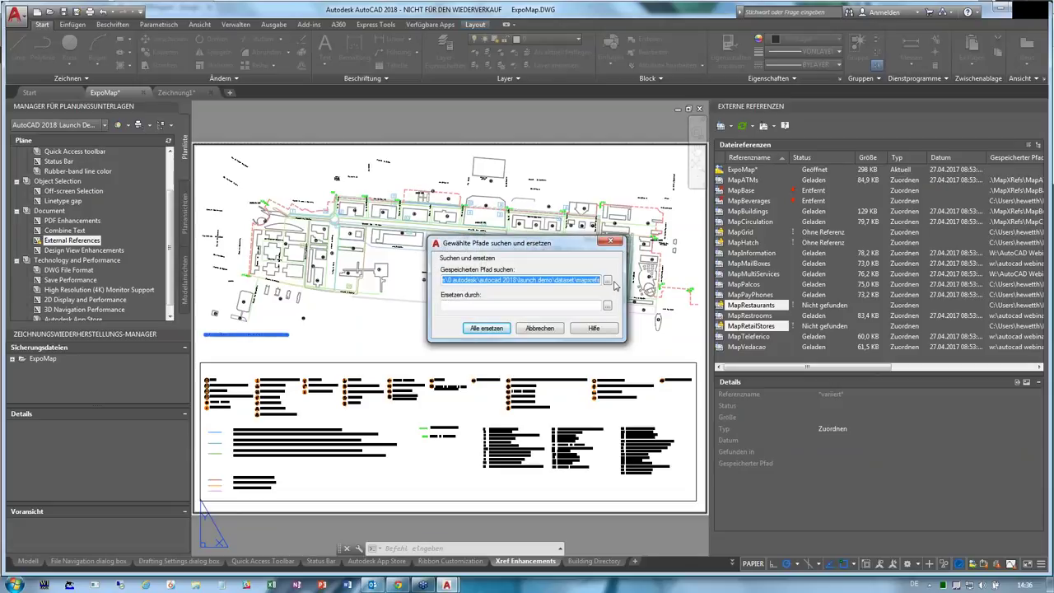
key(Delete)
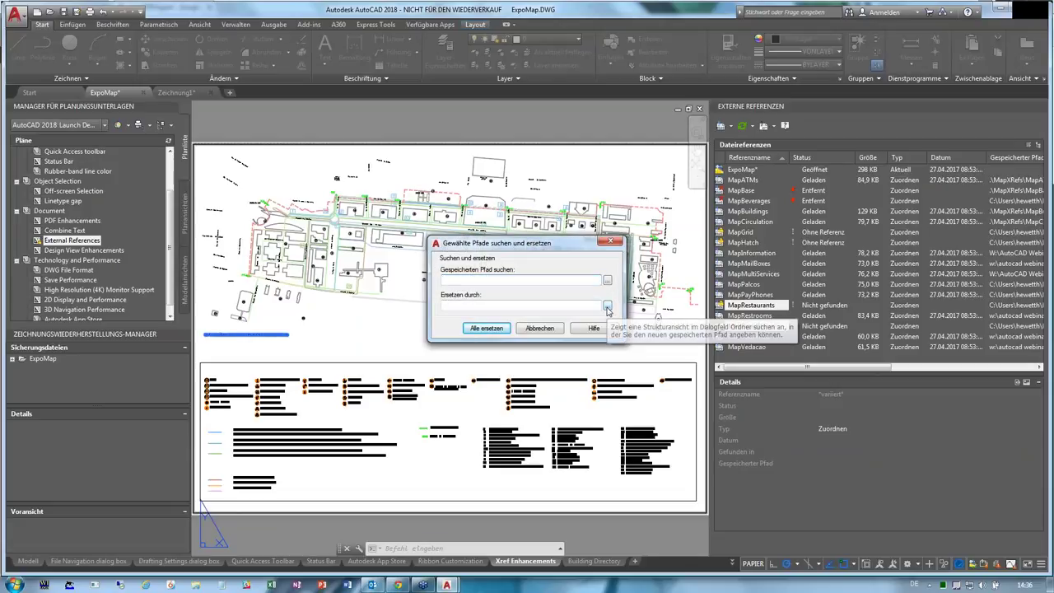
Step: Replace both paths with the MapFiles\Services folder and dismiss the 0-failure result
click(607, 306)
drag(745, 234, 619, 243)
click(651, 253)
double_click(618, 294)
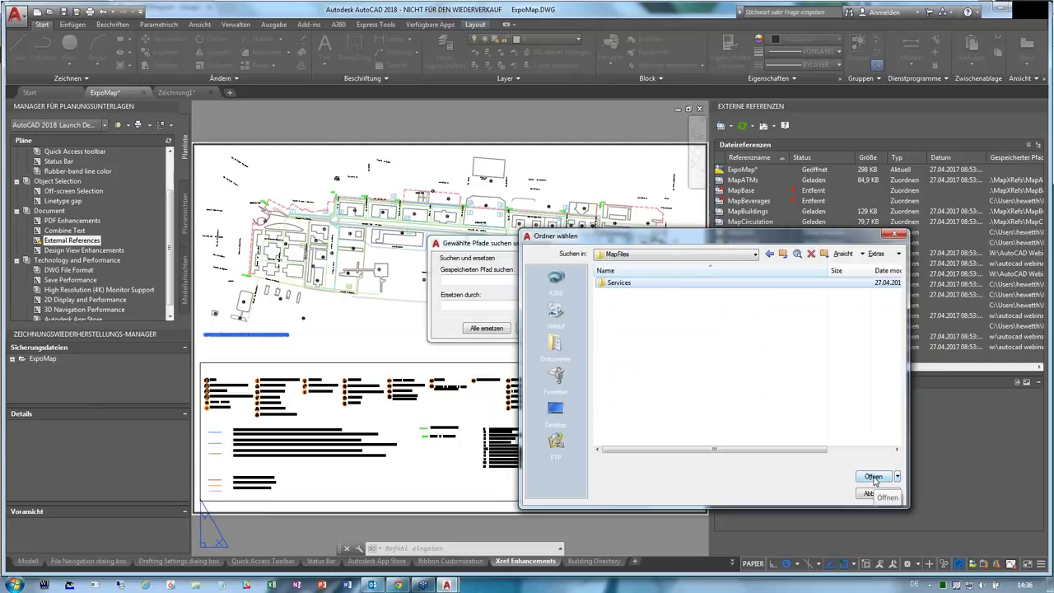
click(875, 482)
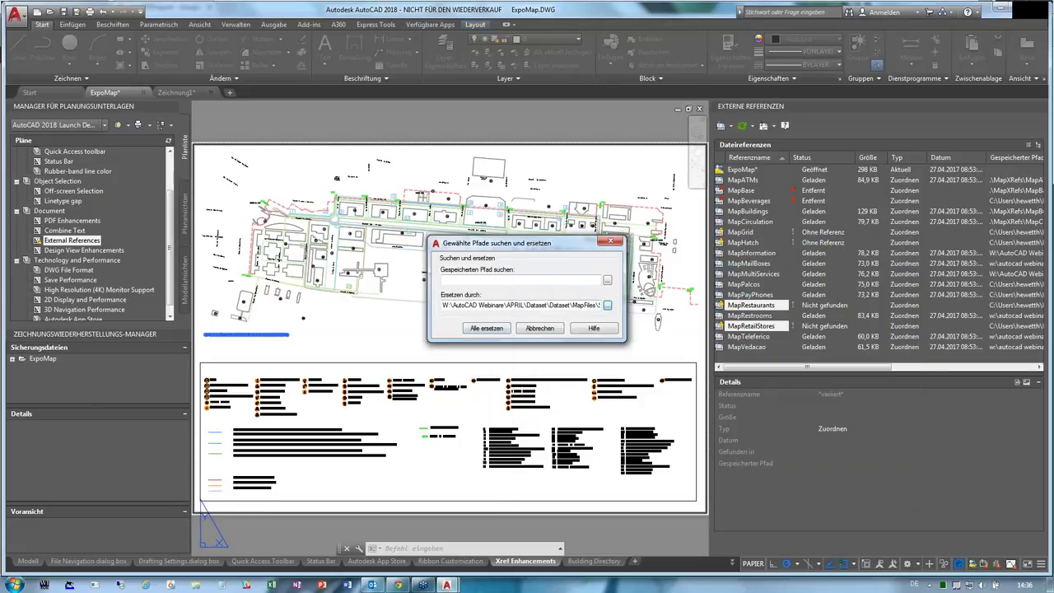
click(486, 328)
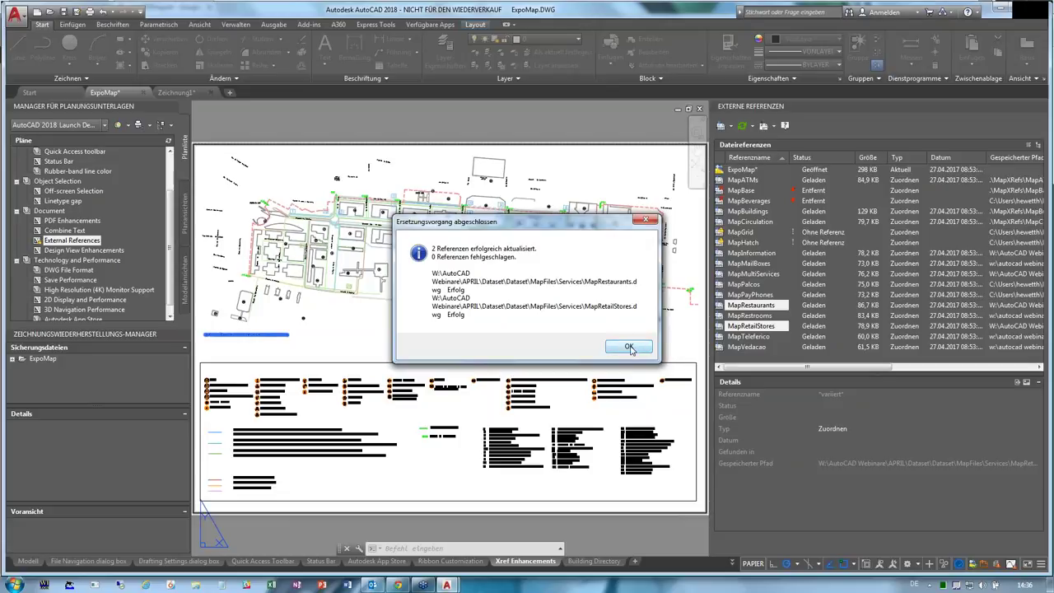
click(630, 349)
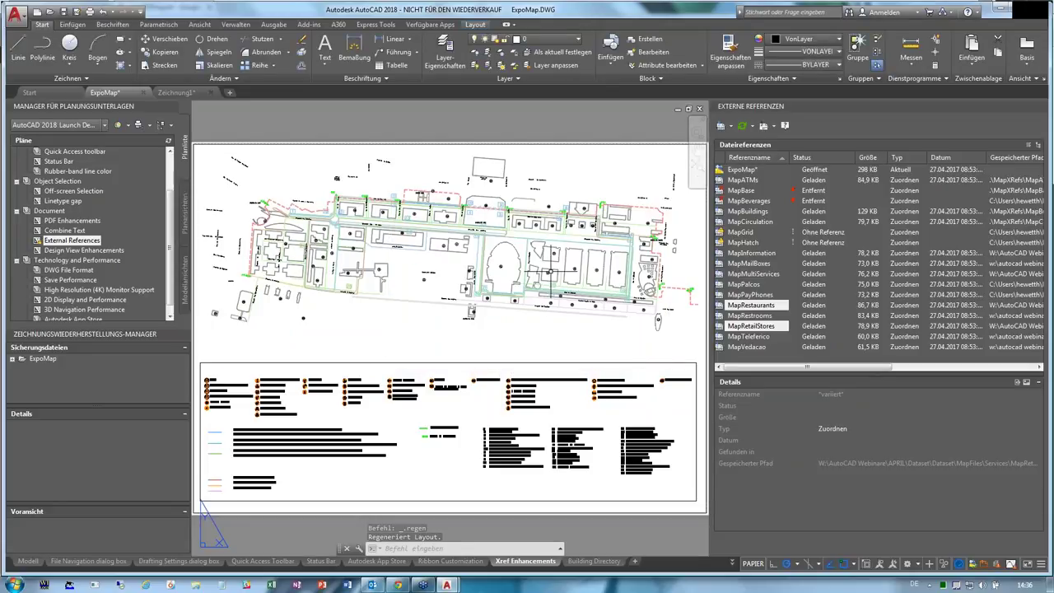
click(745, 297)
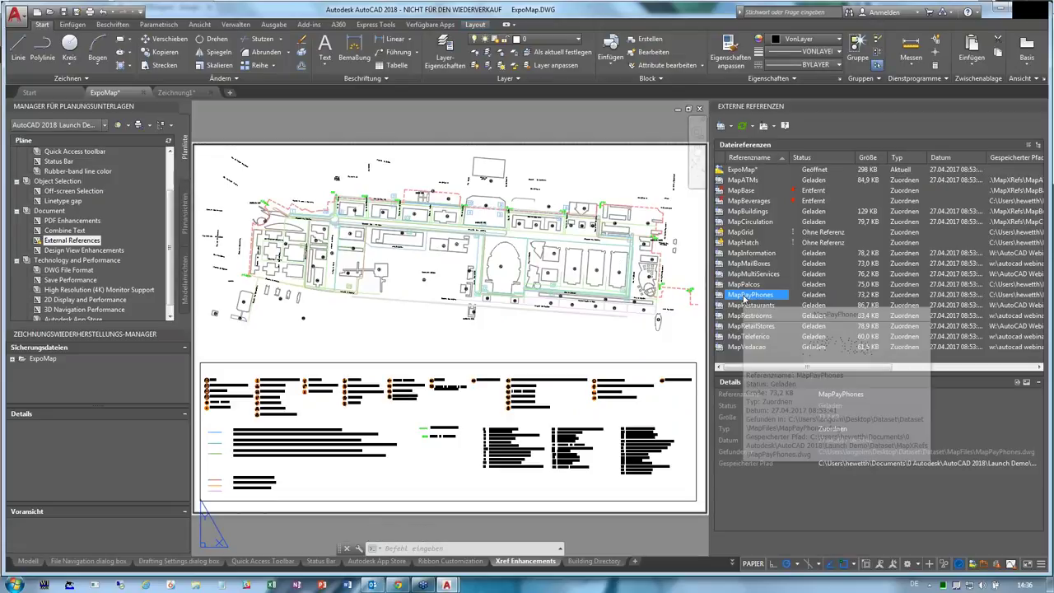
right_click(752, 255)
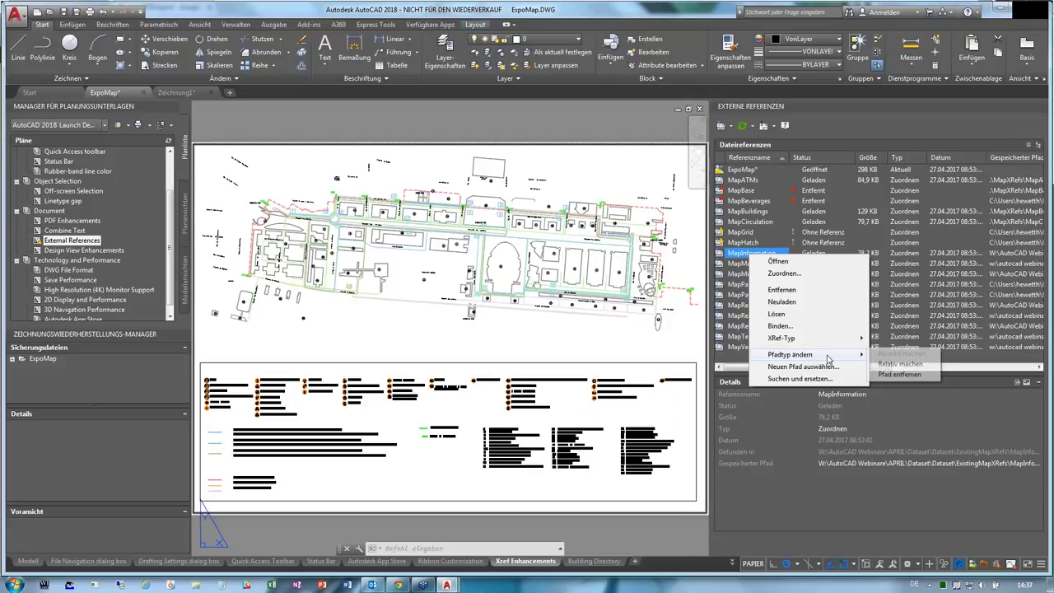
mouse_move(790, 354)
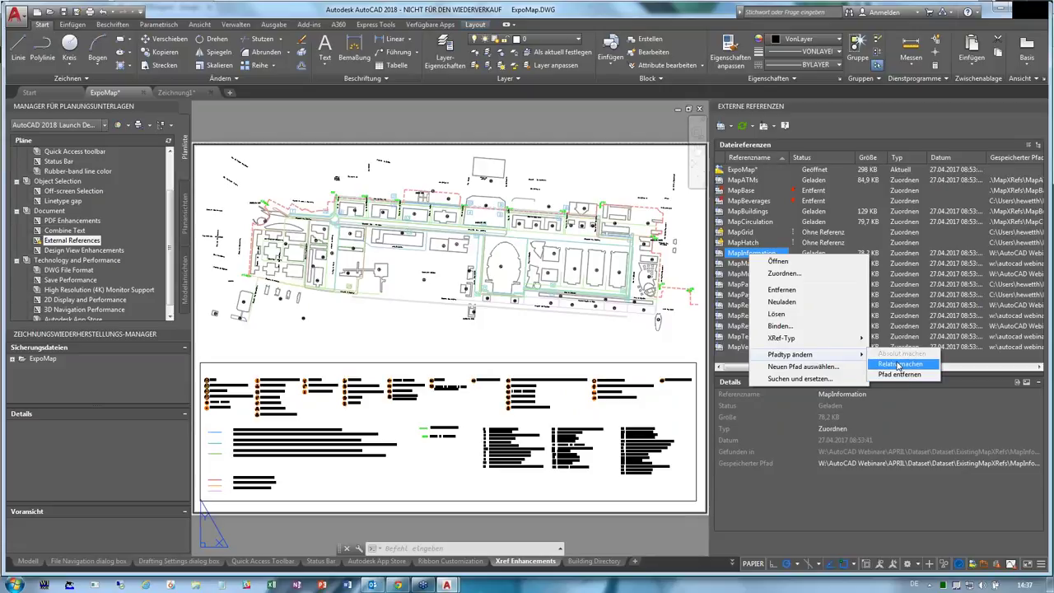
click(576, 164)
key(Escape)
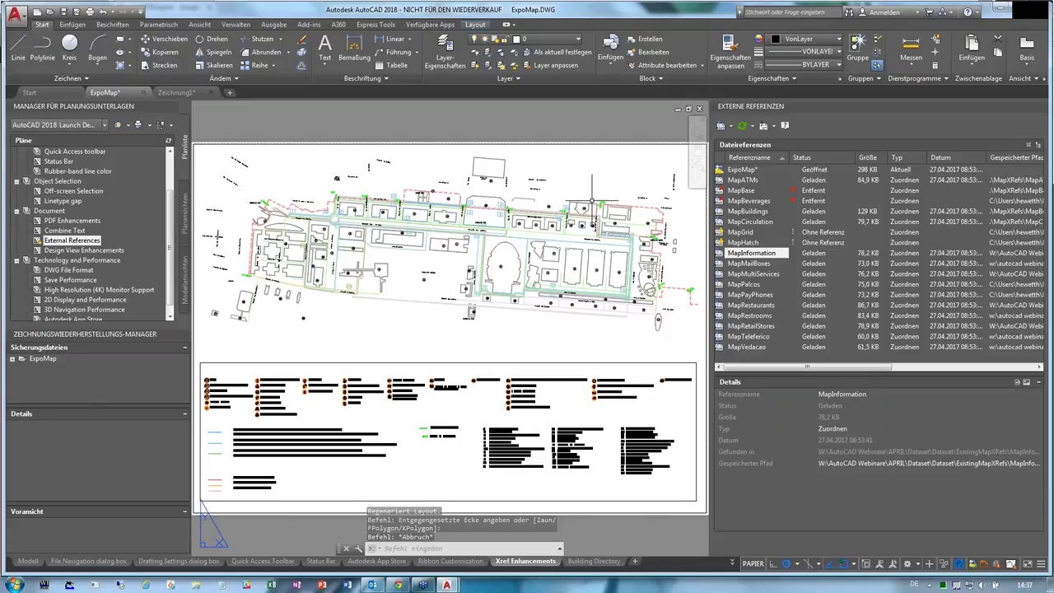
Step: Save the drawing as ExpoMap.dwg on the Desktop, then select the MapVedacao reference
click(76, 11)
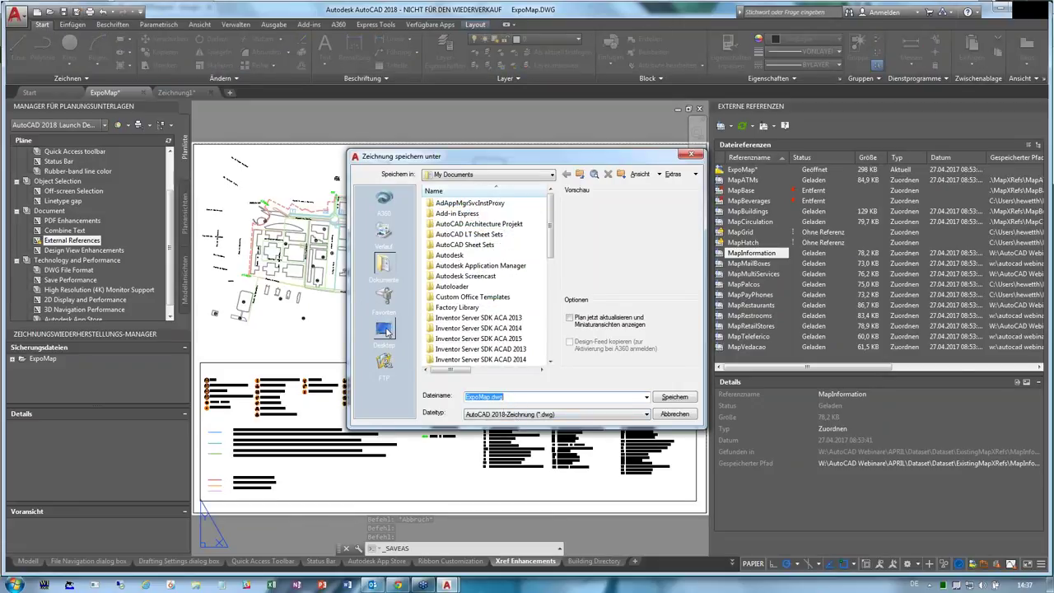
click(385, 330)
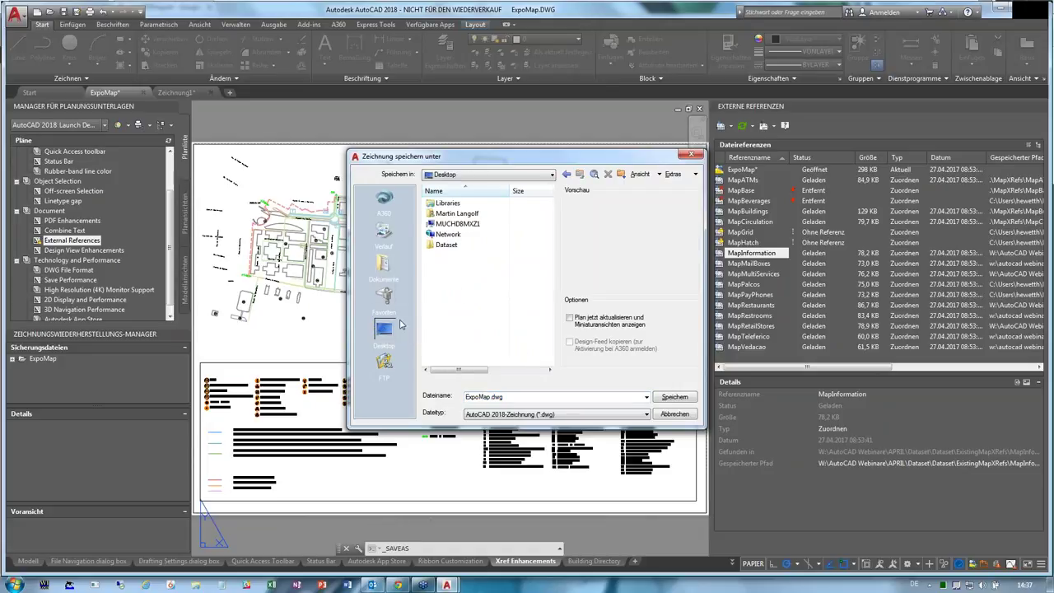
click(676, 398)
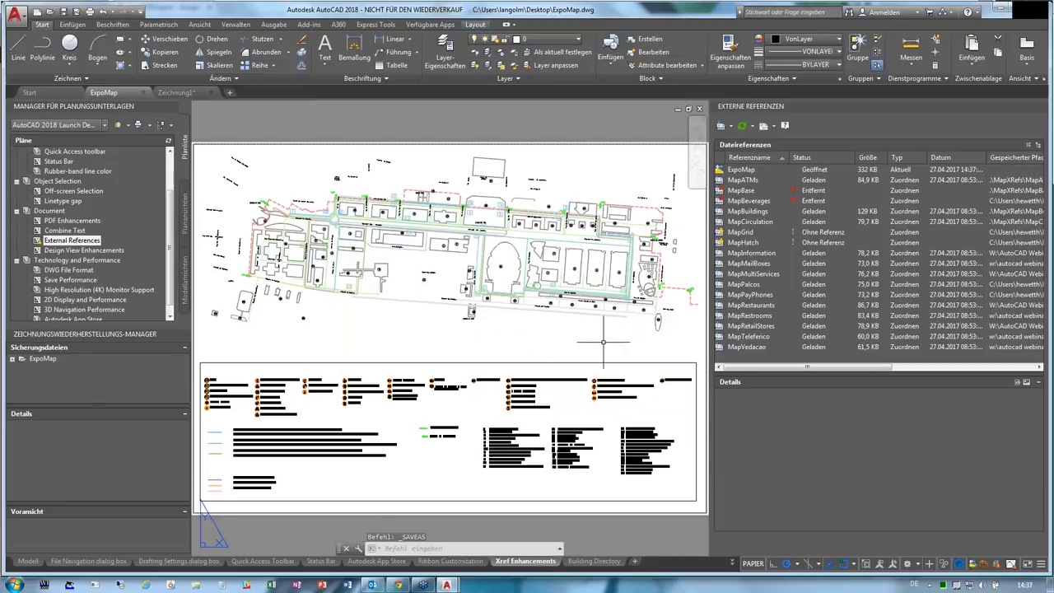
click(743, 348)
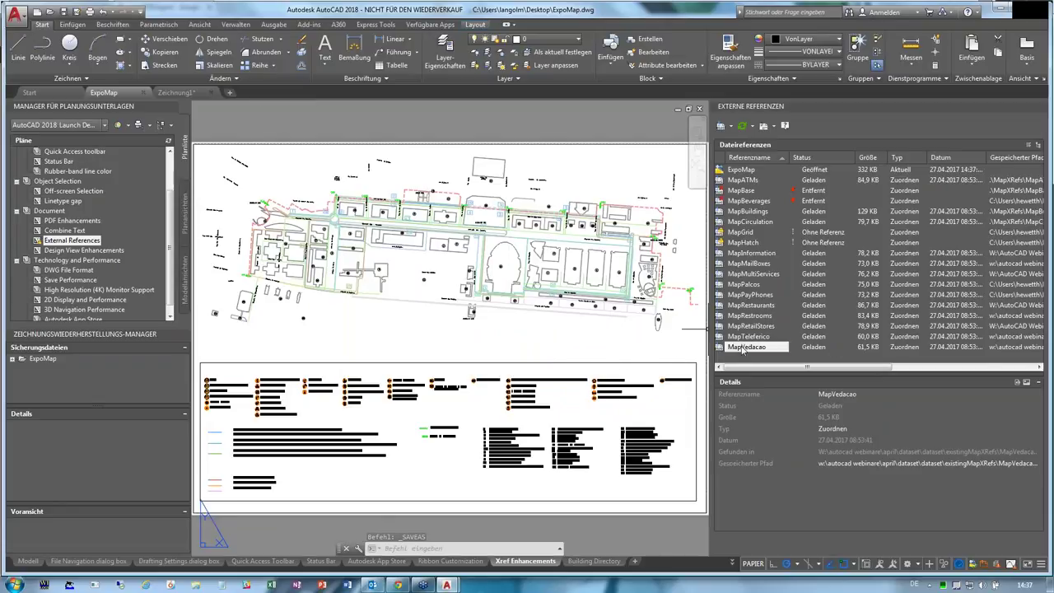
Step: Make the paths of references MapInformation through MapVedacao relative and check MapPalcos's path
shift+click(739, 254)
right_click(741, 253)
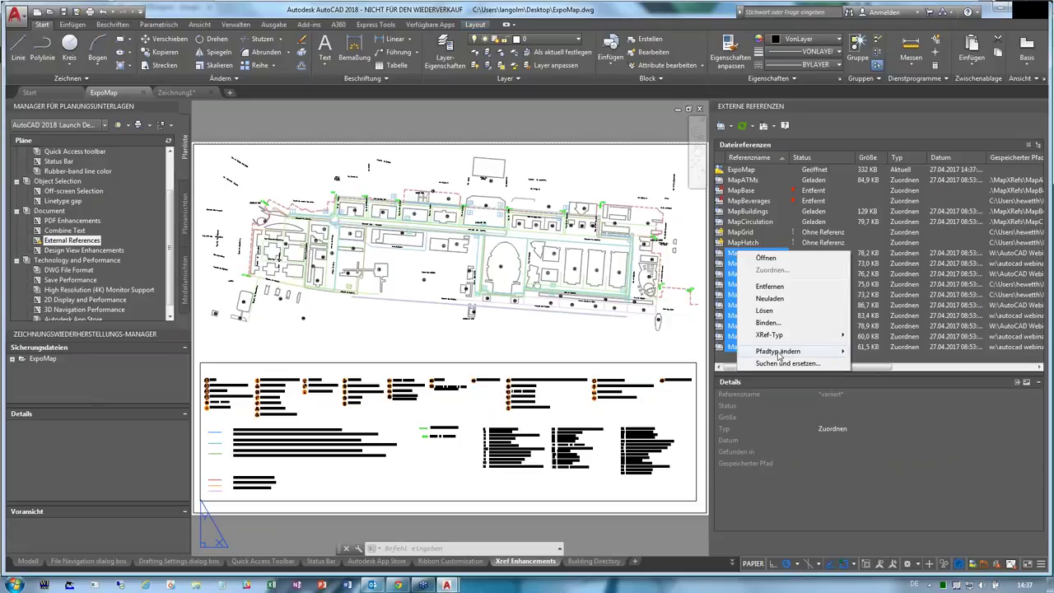
click(877, 364)
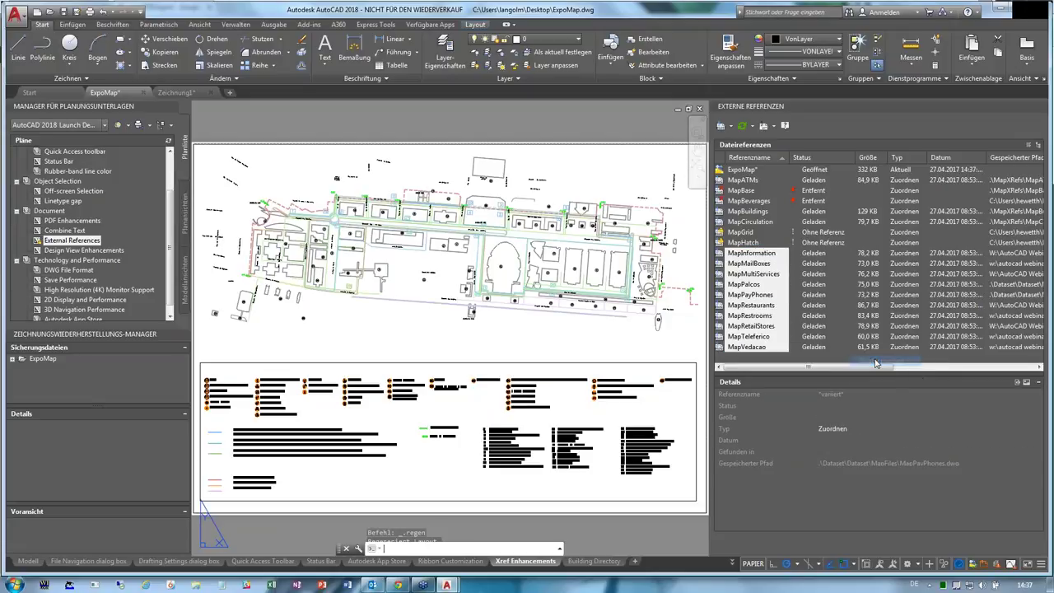
click(986, 285)
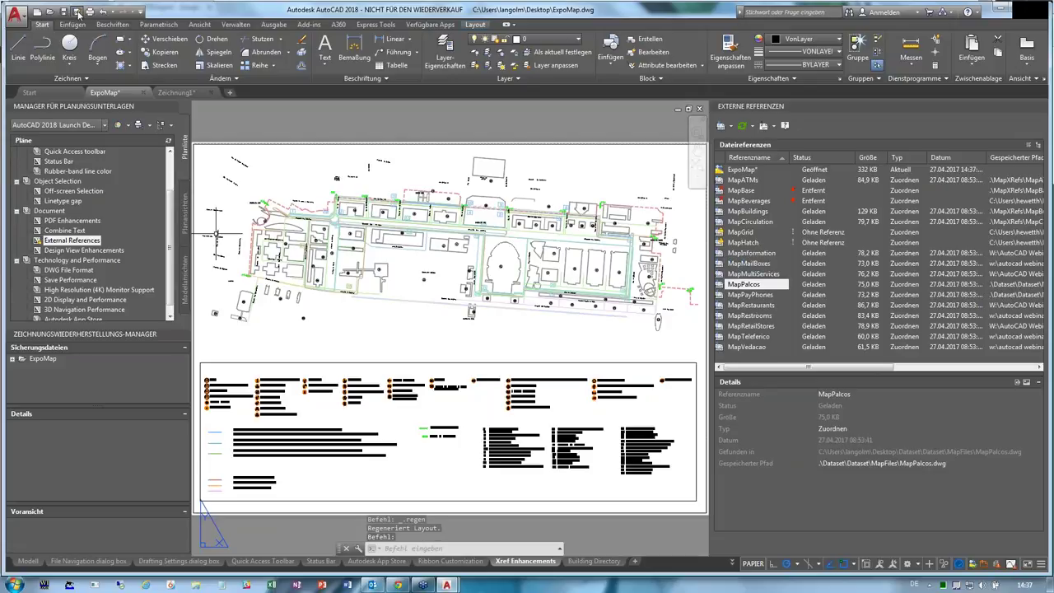
Step: Try saving ExpoMap.dwg into the Documents library and dismiss the cannot-save error
key(ctrl+shift+s)
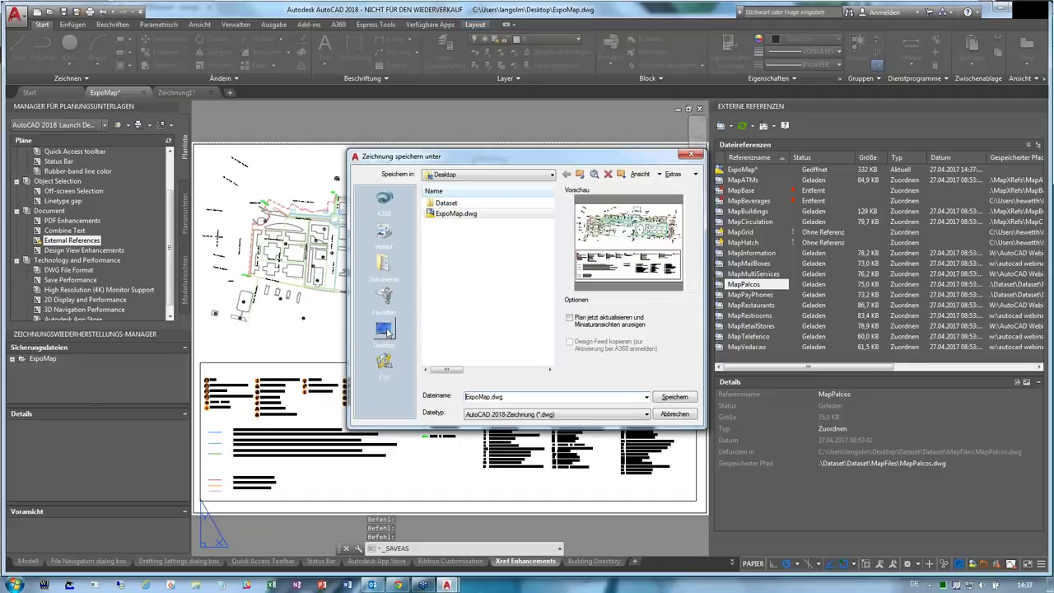
click(389, 333)
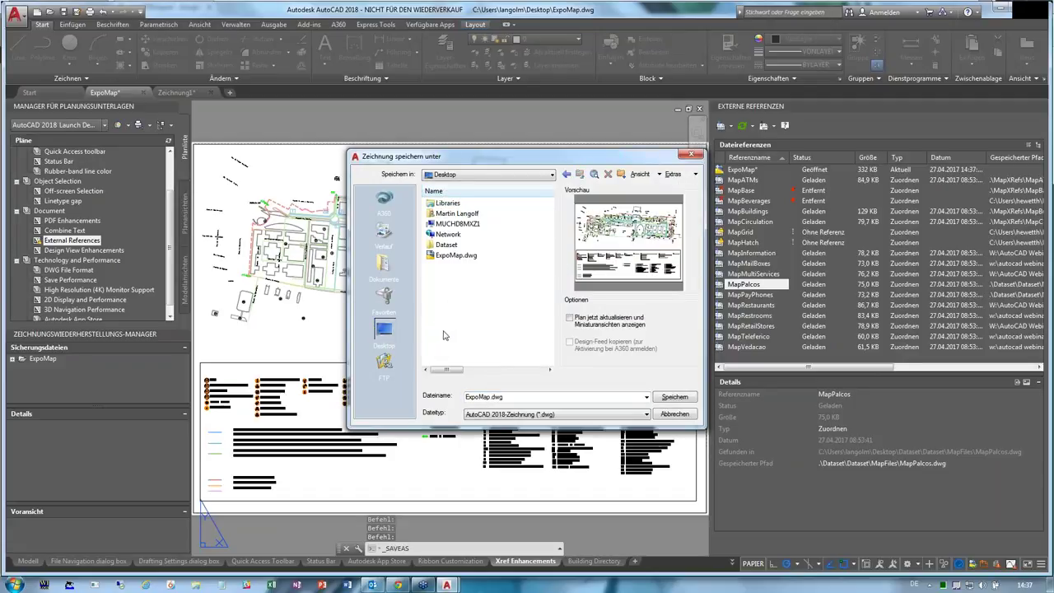
double_click(450, 204)
double_click(452, 203)
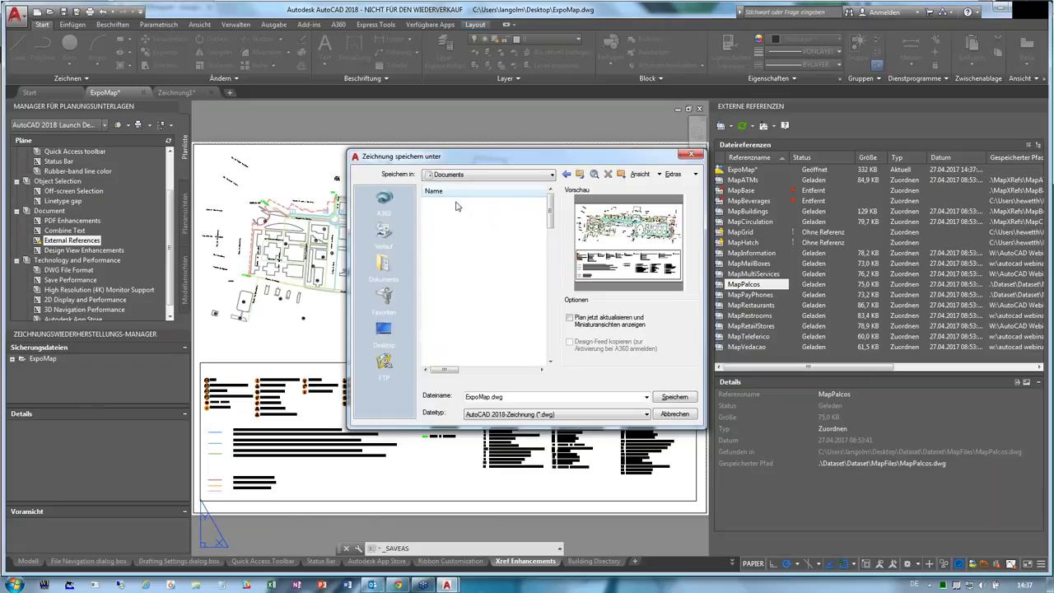
click(676, 398)
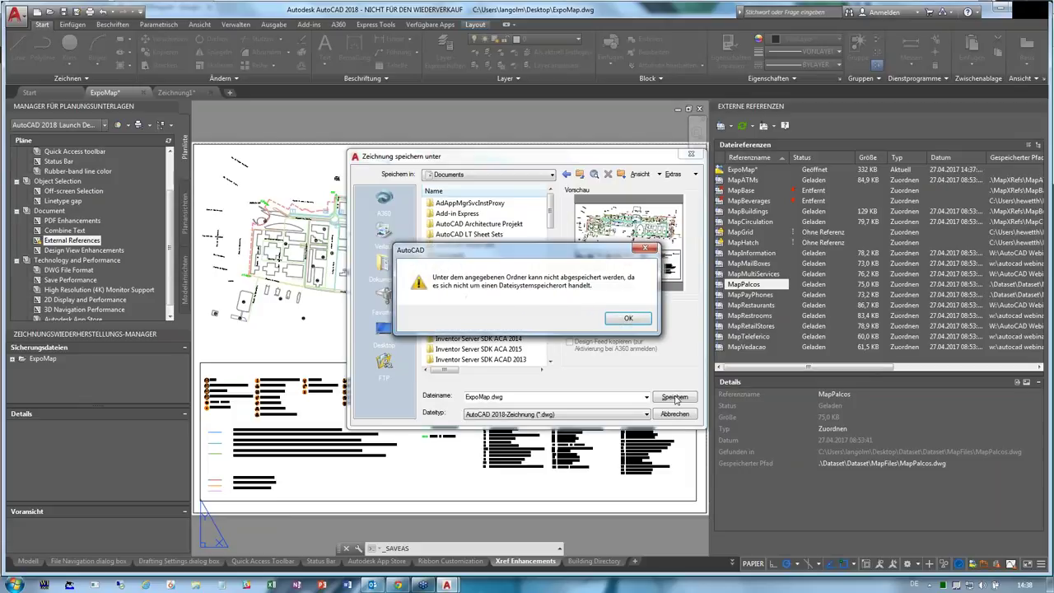
drag(475, 258, 398, 271)
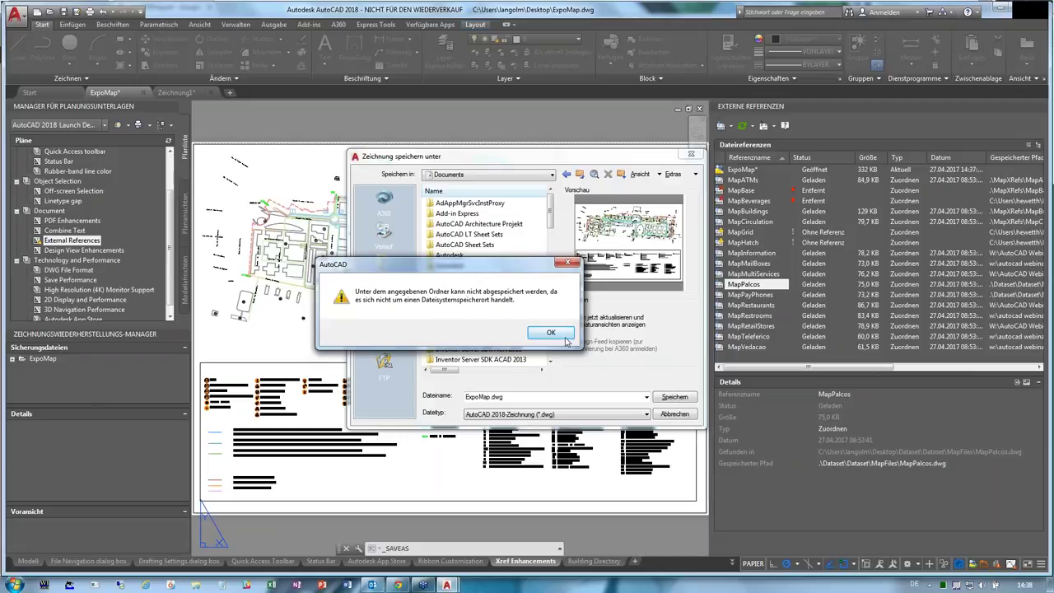
click(552, 332)
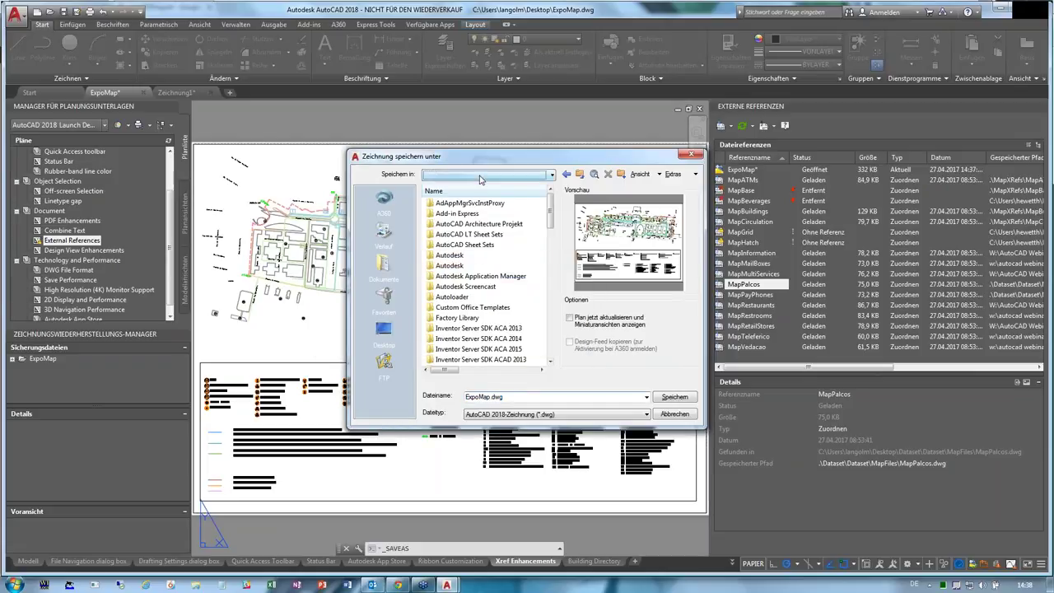
Step: Save ExpoMap.dwg to the System (C:) drive instead
click(482, 175)
click(472, 203)
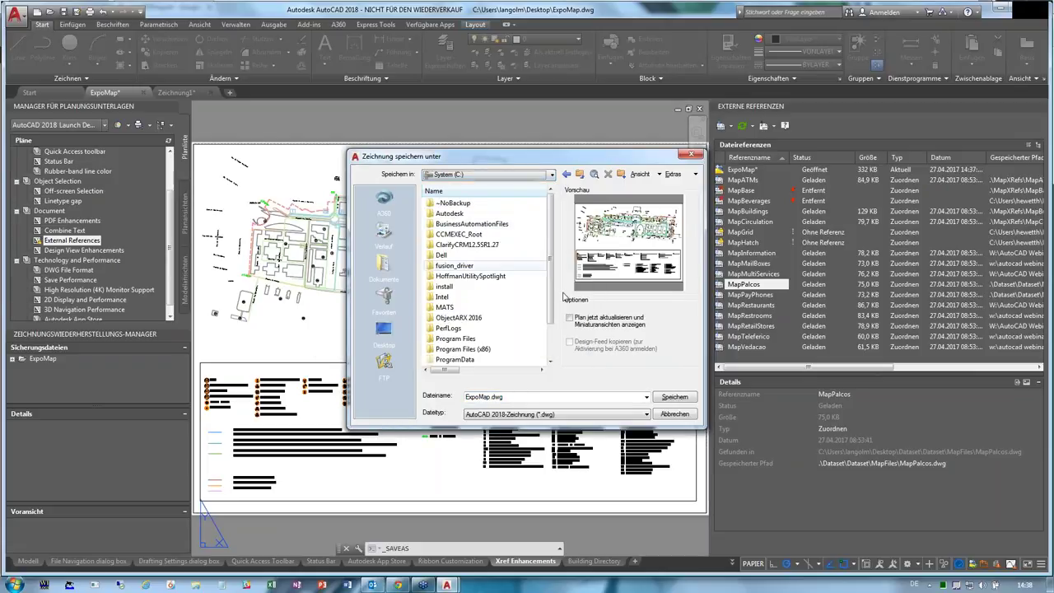
click(674, 397)
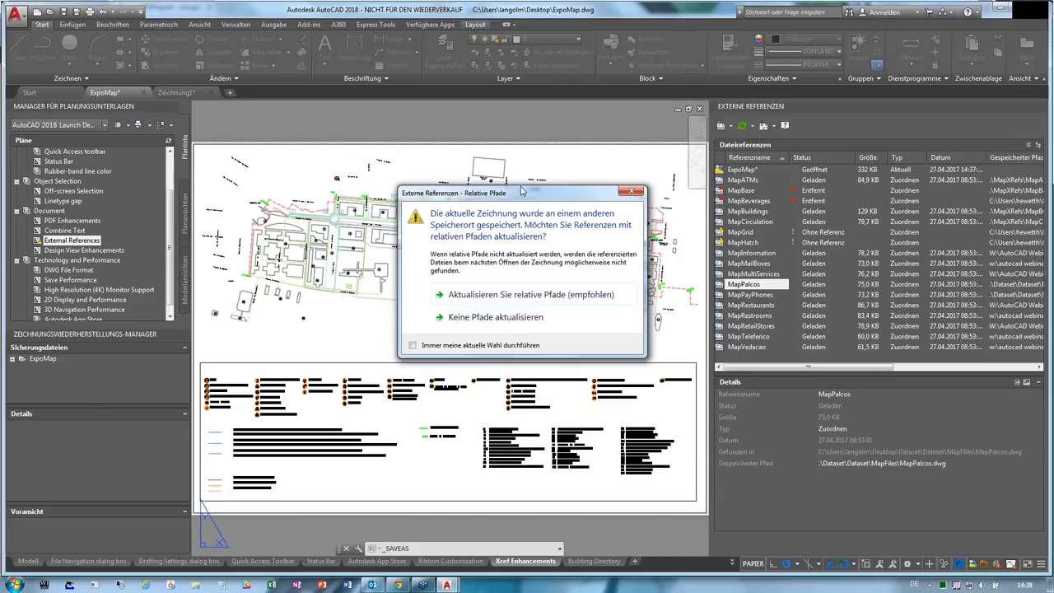
Step: Choose to update reference paths to relative, then close the permission-required message
mouse_move(531, 197)
mouse_down()
mouse_move(488, 216)
mouse_move(484, 233)
mouse_up()
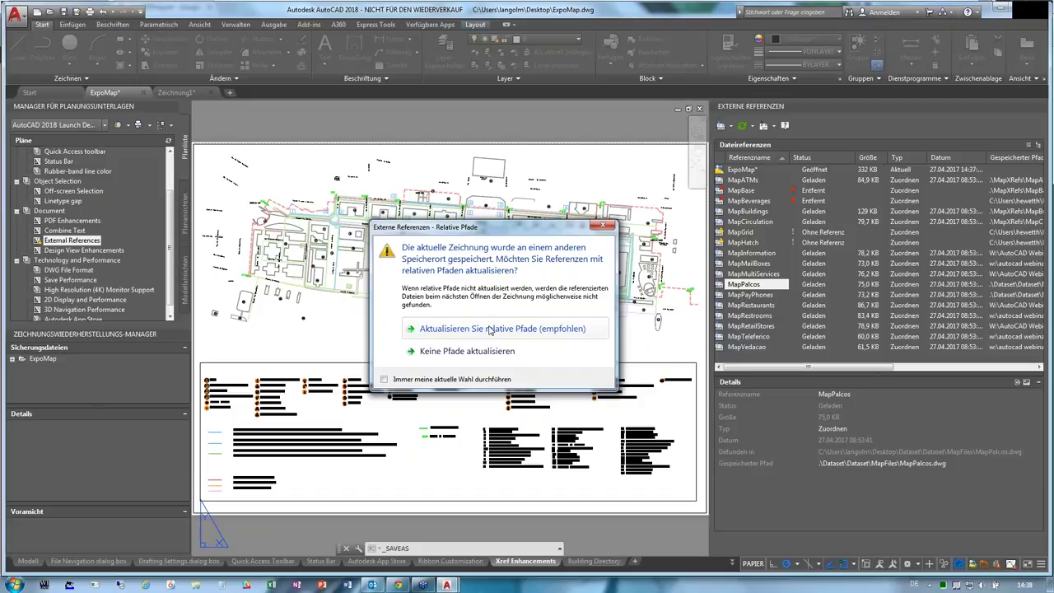
click(464, 330)
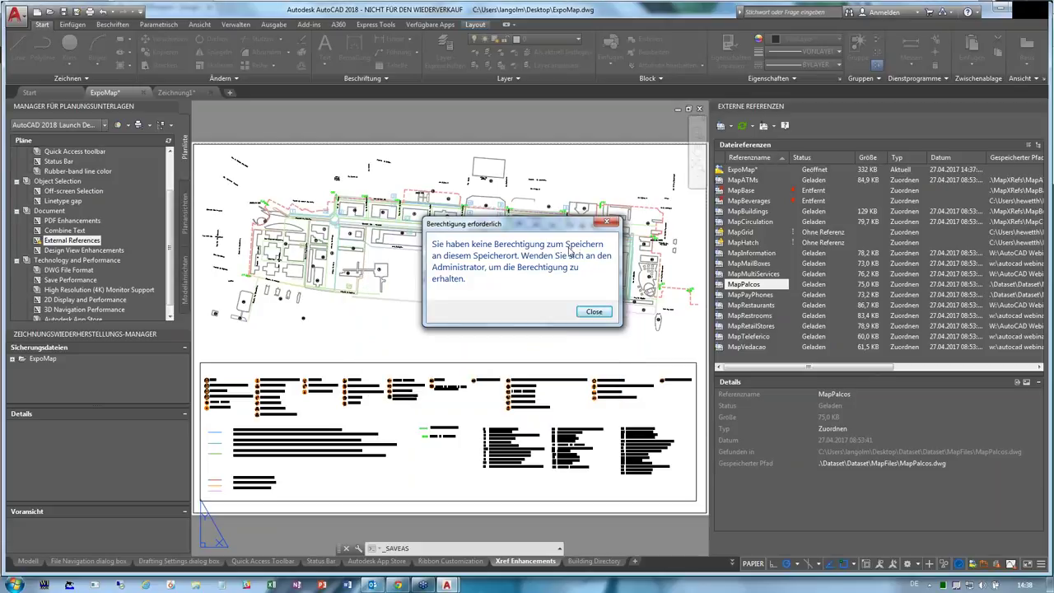
drag(500, 231, 462, 248)
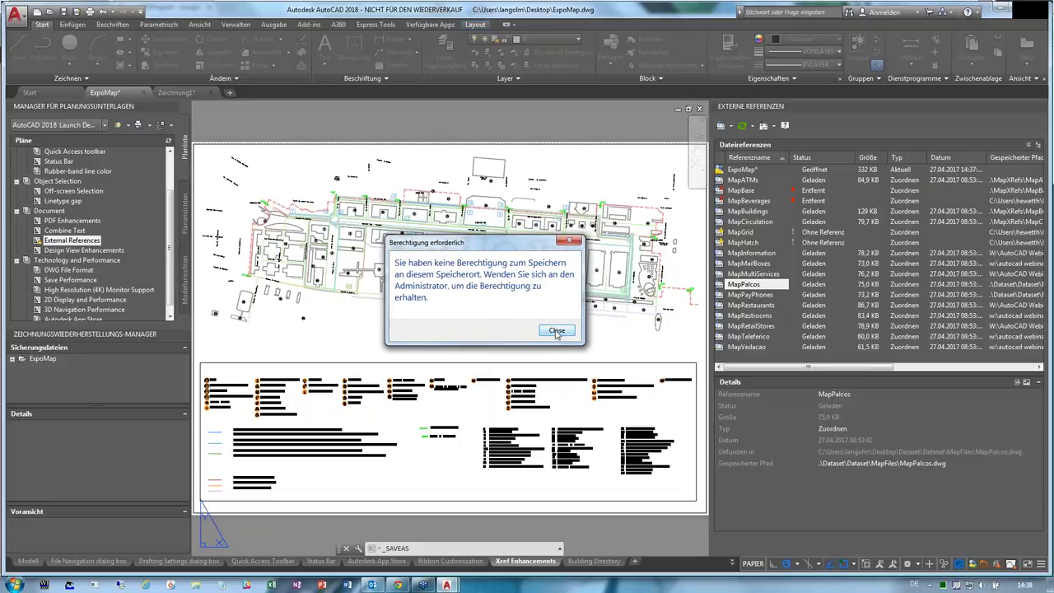
click(558, 334)
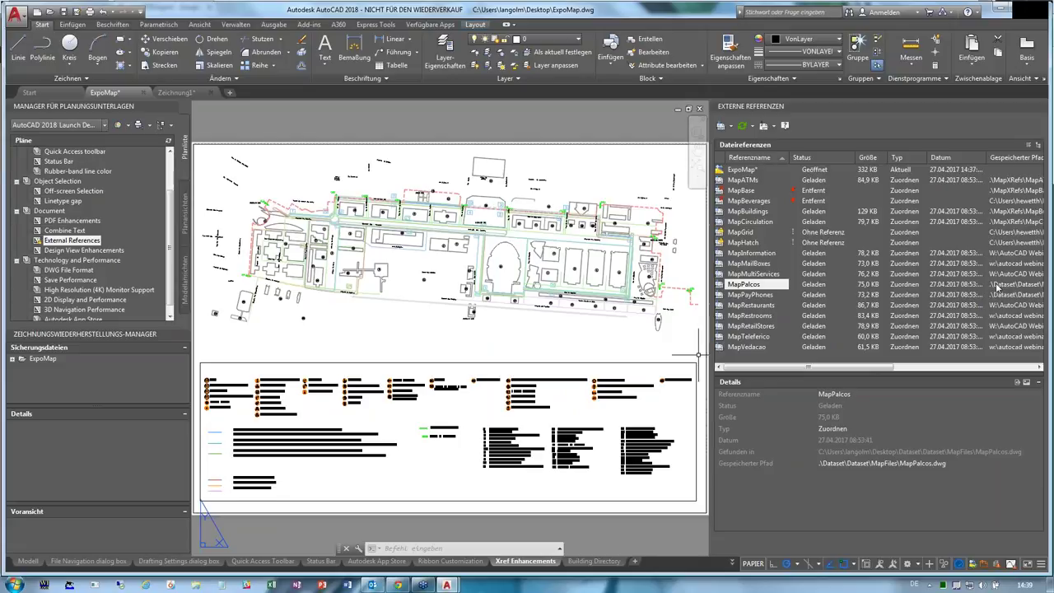
Step: Show the MapRestrooms reference details and type 'unbe' at the command line for suggestions
click(371, 339)
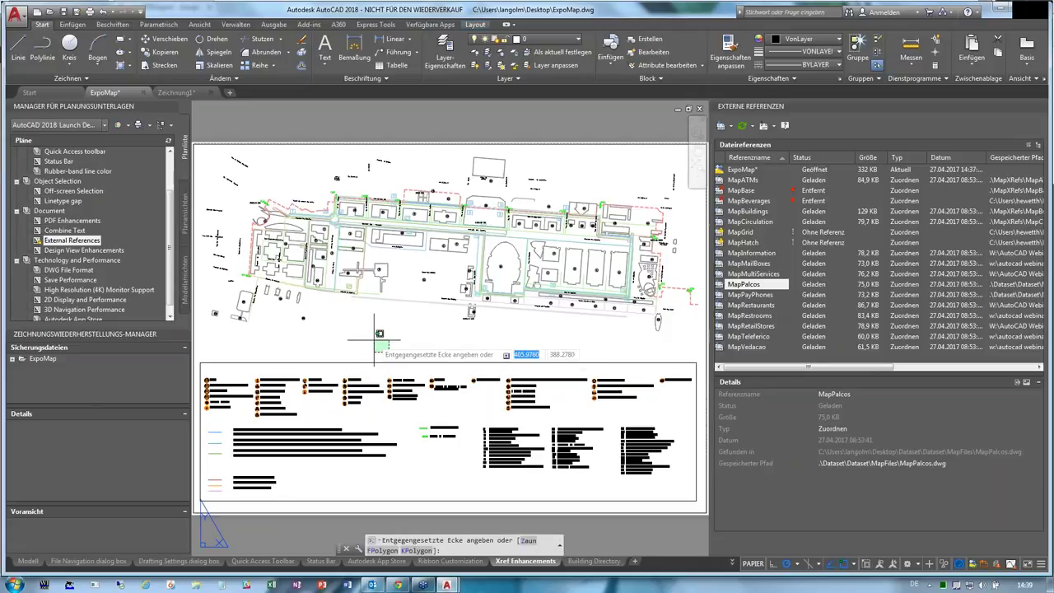
right_click(749, 319)
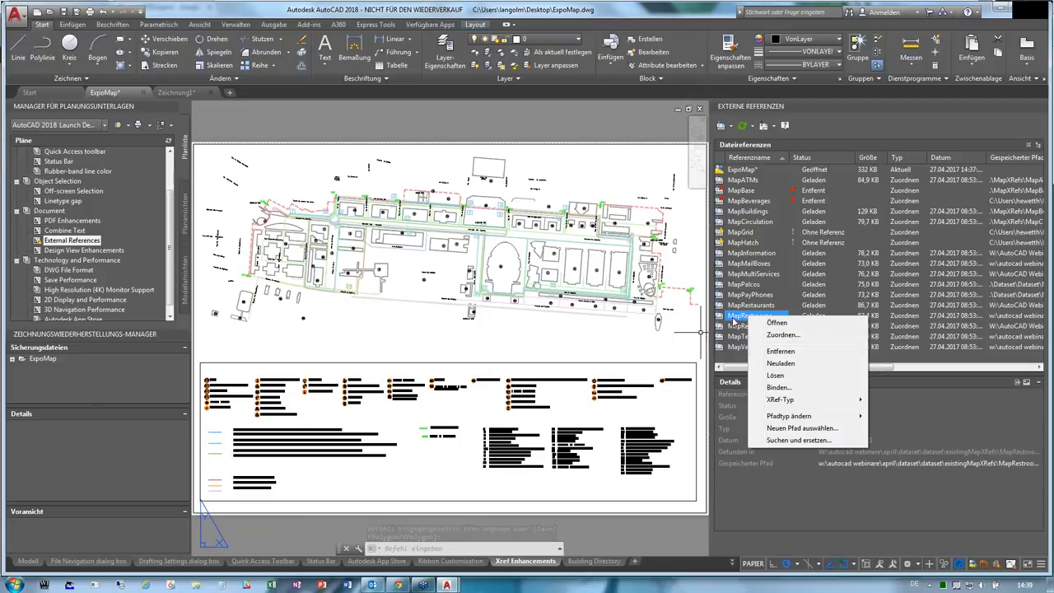
click(735, 322)
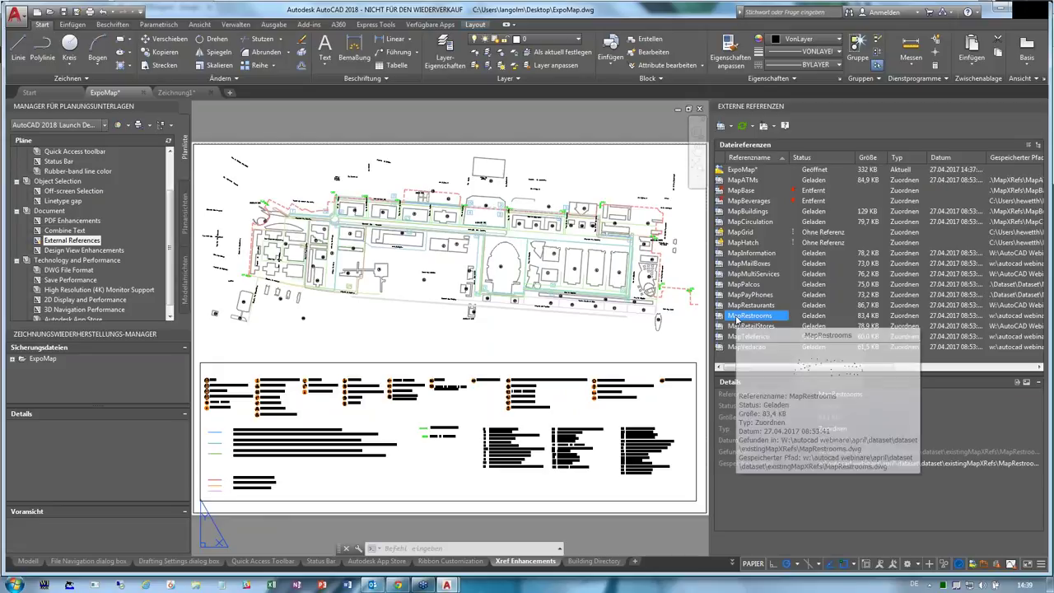
click(516, 338)
text(unb)
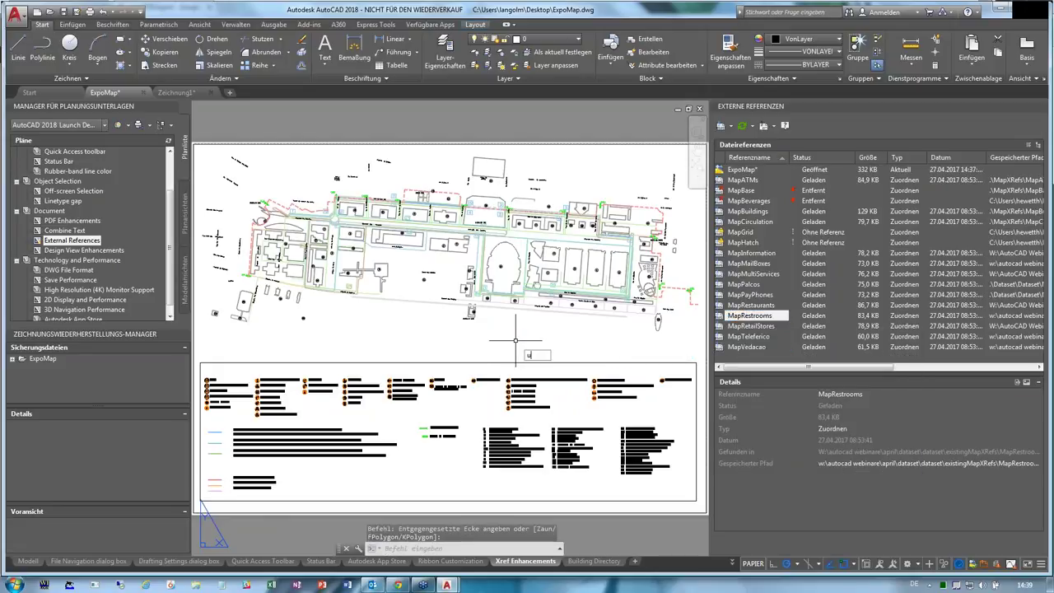
text(e)
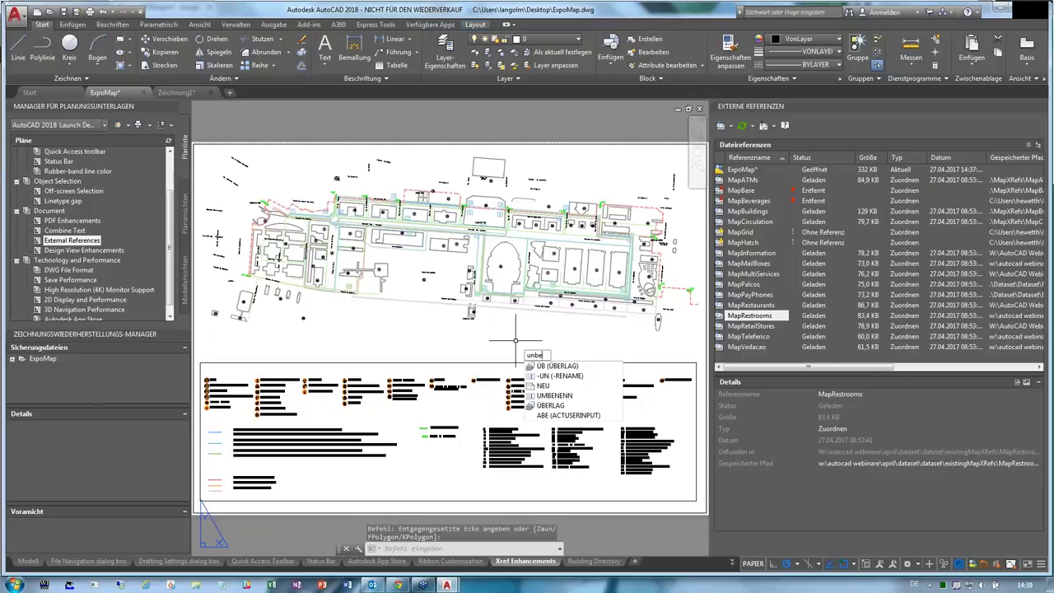
Step: Use the UMBENENN command to rename the MapGrid block to Grid
key(Down)
key(Down)
key(Down)
key(Down)
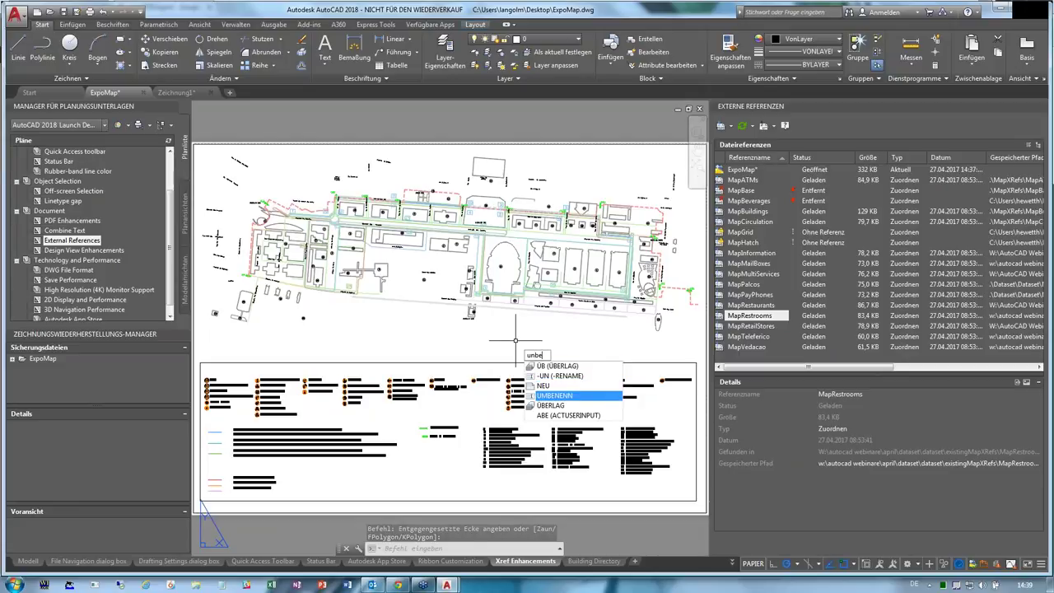
key(Return)
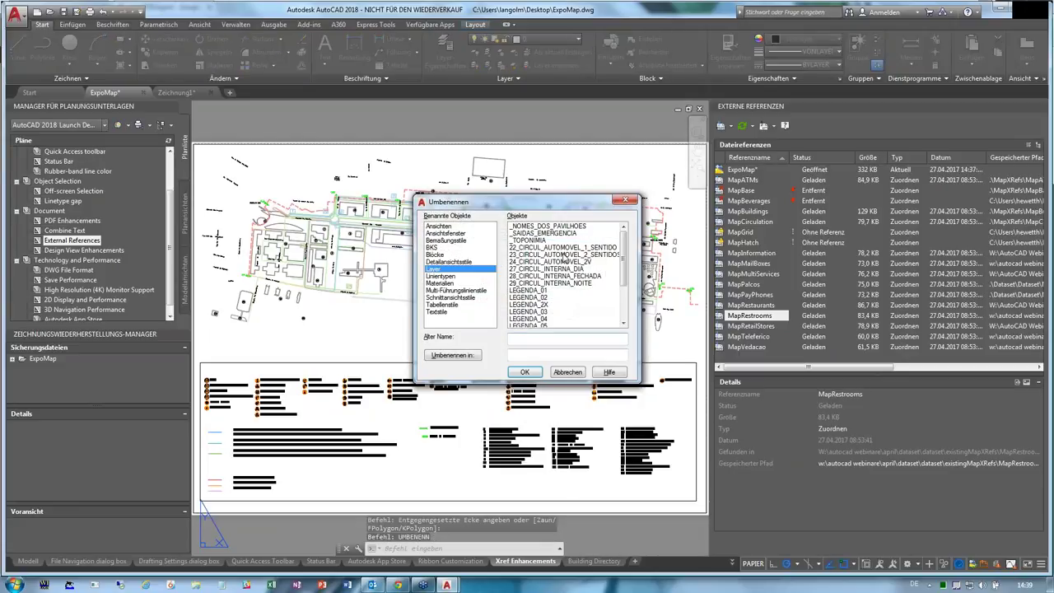
click(448, 255)
drag(623, 240, 626, 280)
click(516, 277)
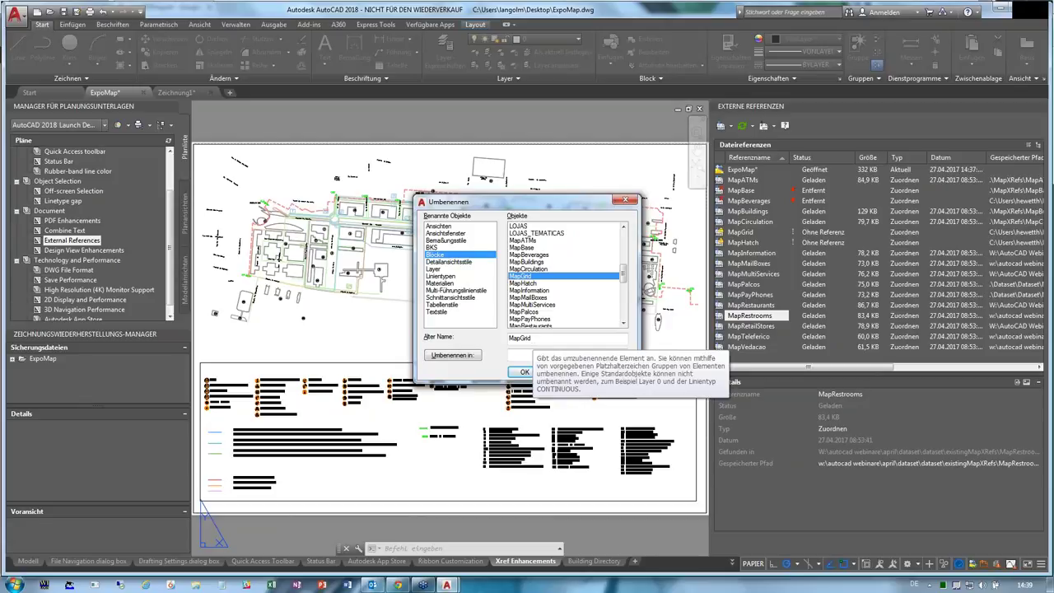
drag(532, 338, 526, 337)
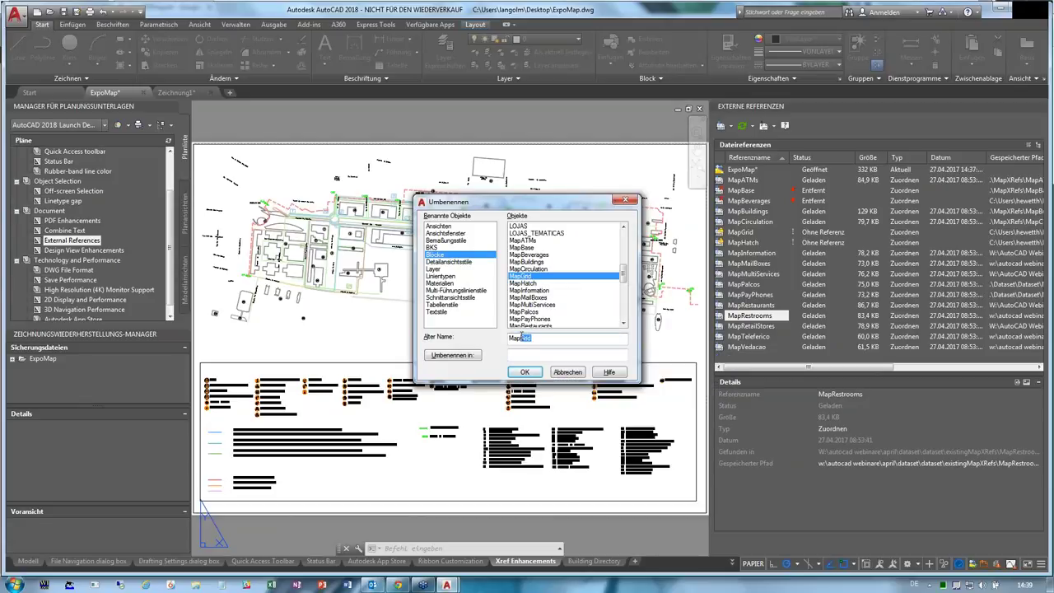
click(521, 354)
text(Grid)
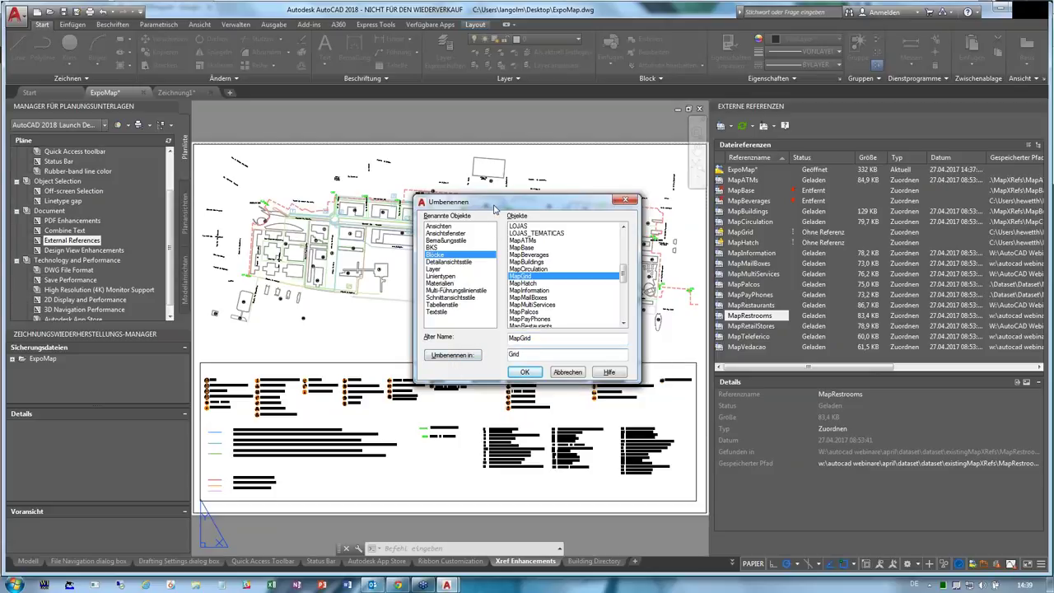
click(460, 356)
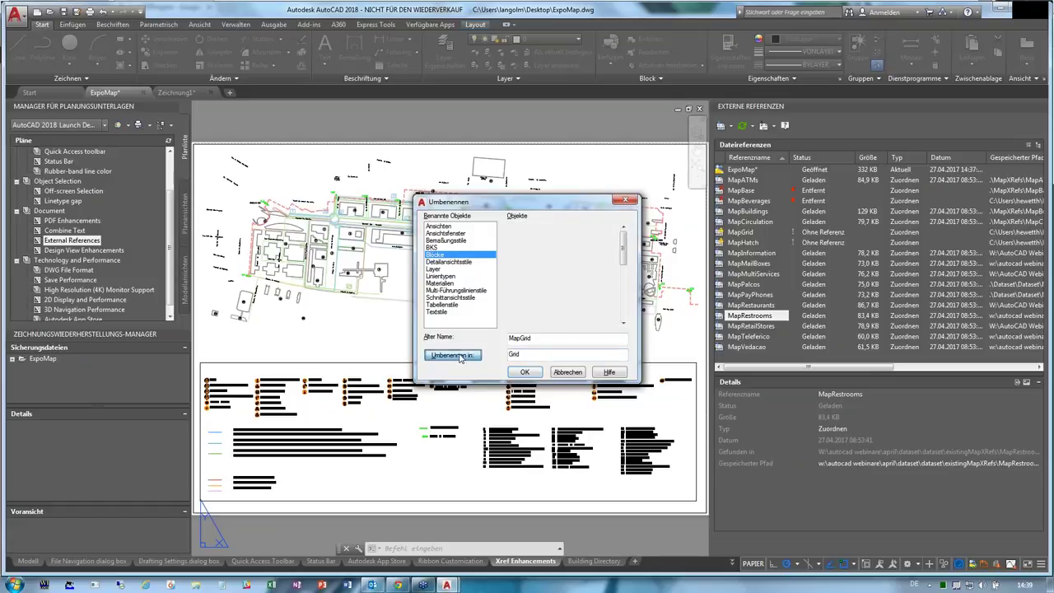
click(525, 373)
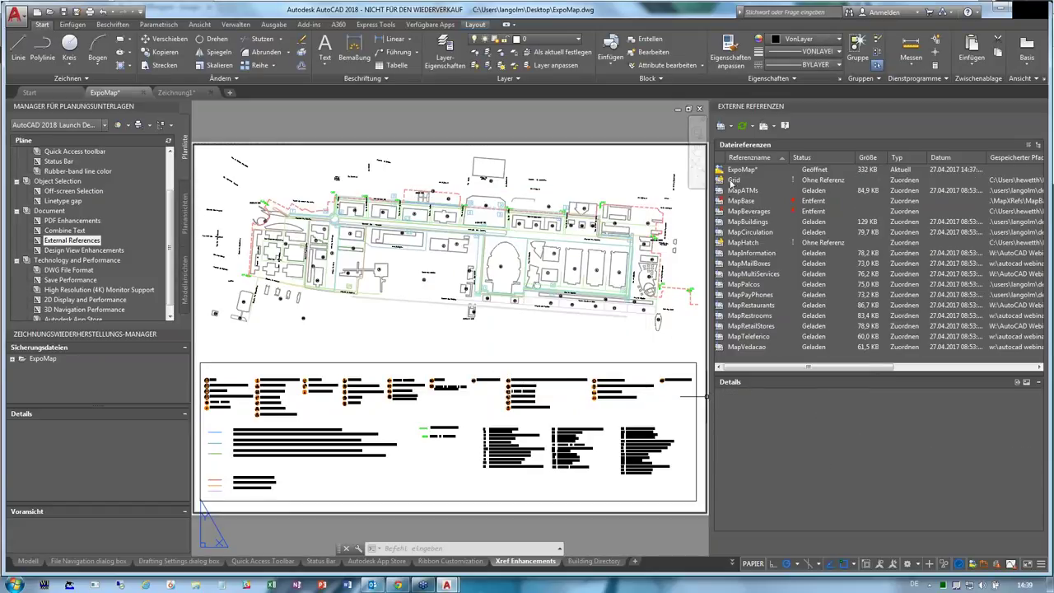
Step: View the details of the Grid, MapInformation and MapPalcos references in turn
click(733, 181)
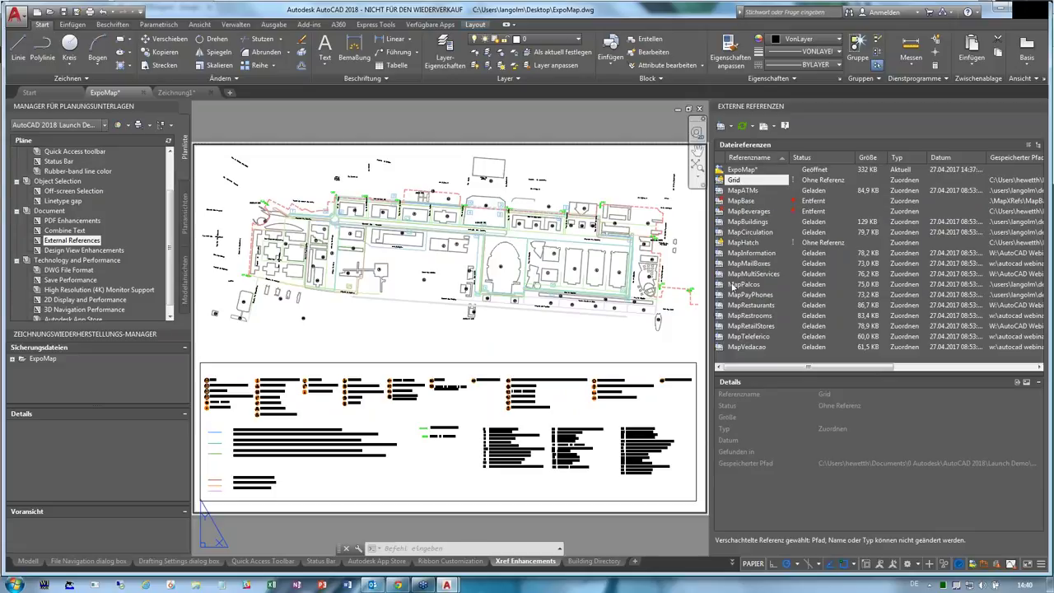
click(743, 254)
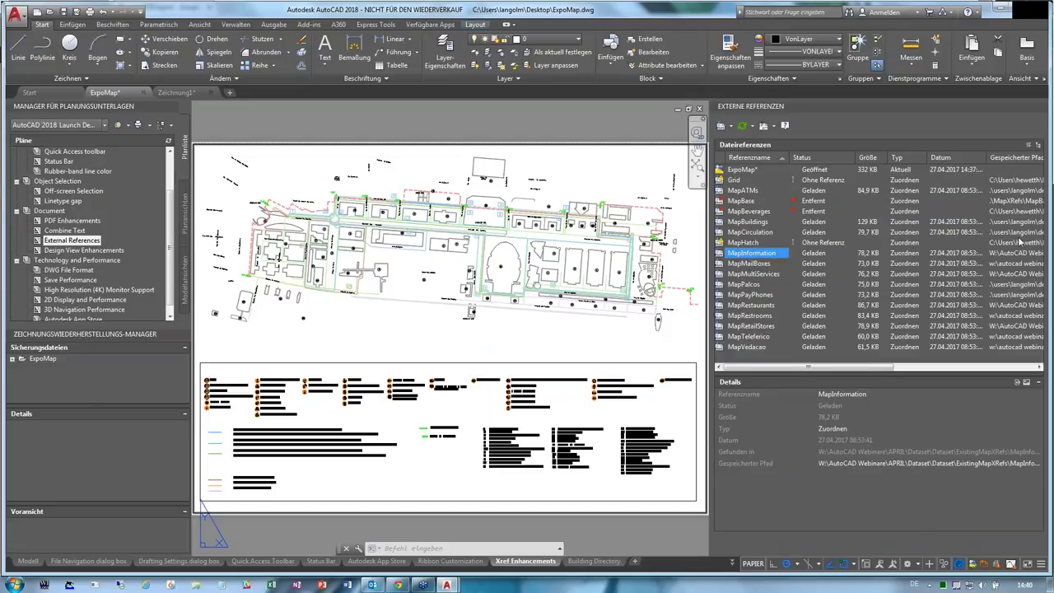
click(749, 285)
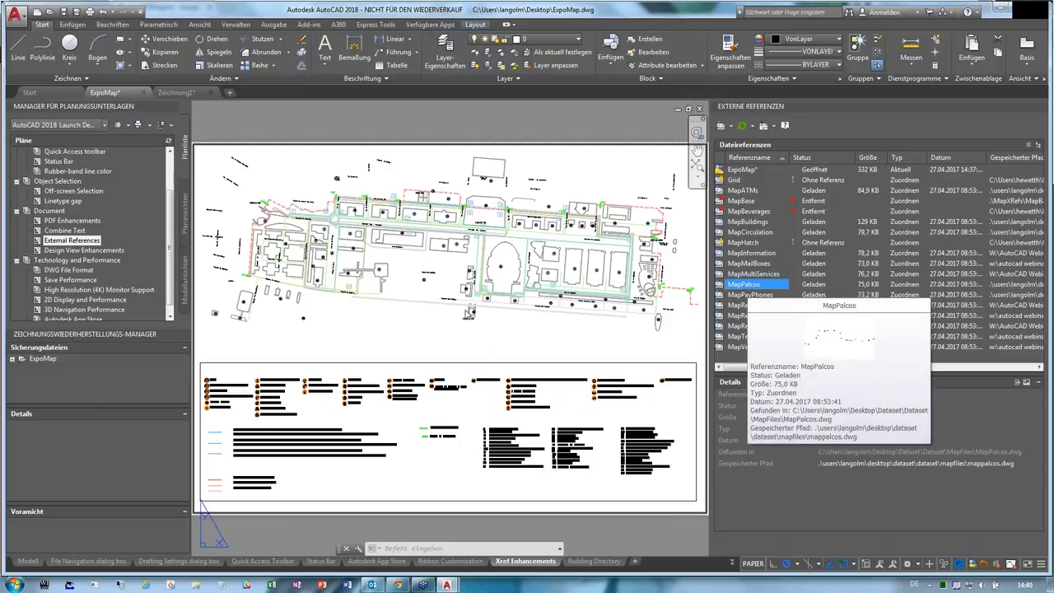
Step: Repeat the rename to change MapPalcos to Palcos, then view Palcos's details
right_click(418, 323)
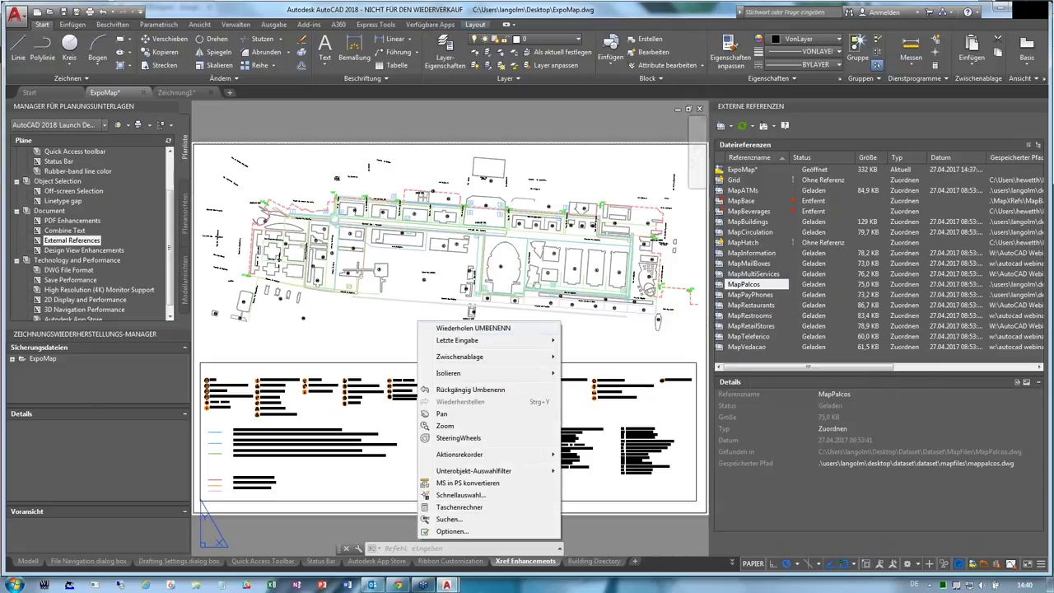
click(464, 329)
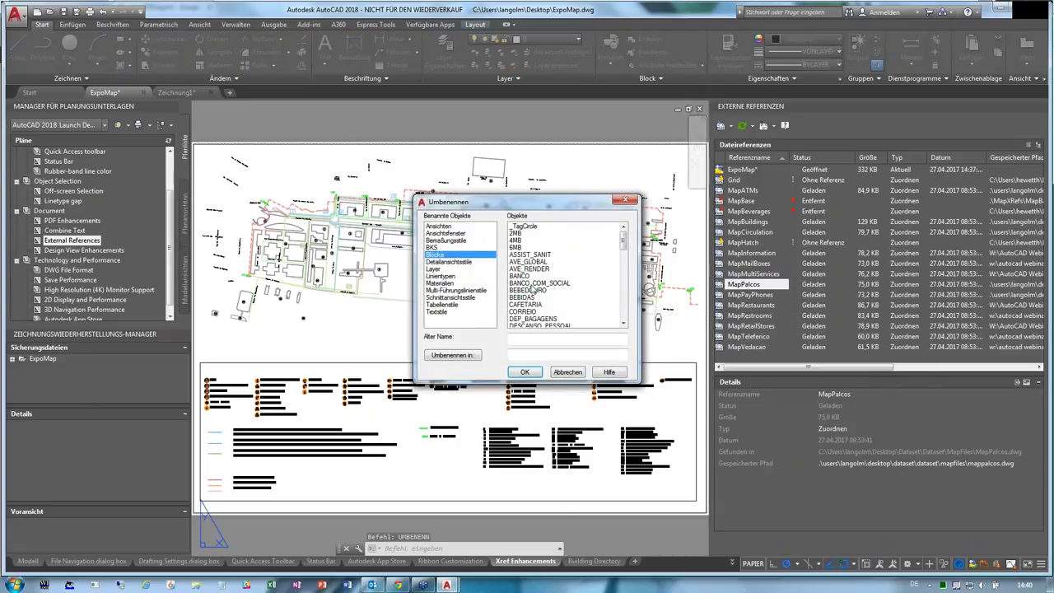
click(535, 284)
scroll(550, 313, down, 5)
scroll(550, 313, down, 5)
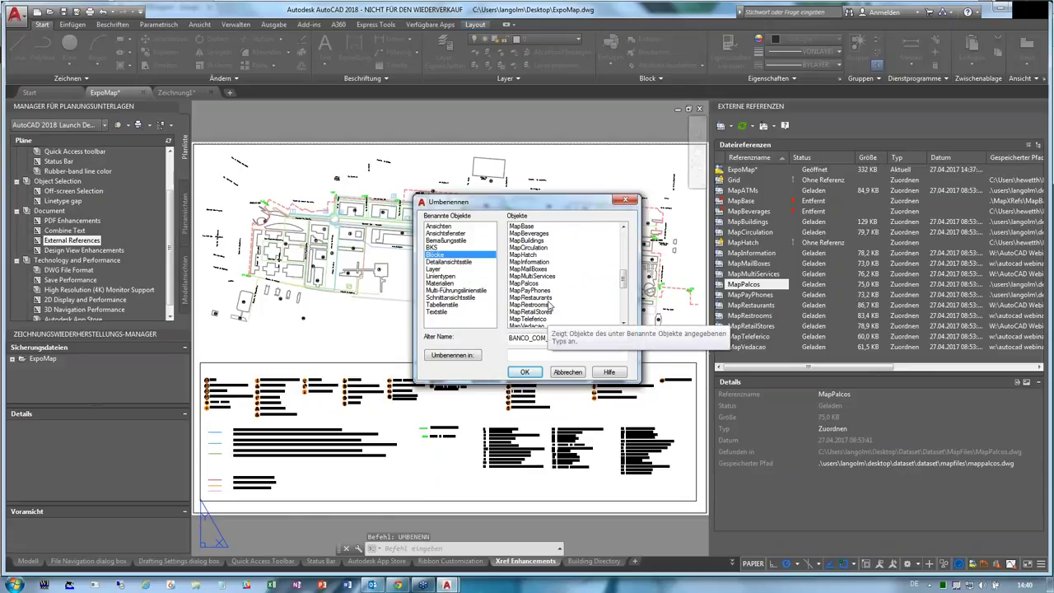
click(528, 284)
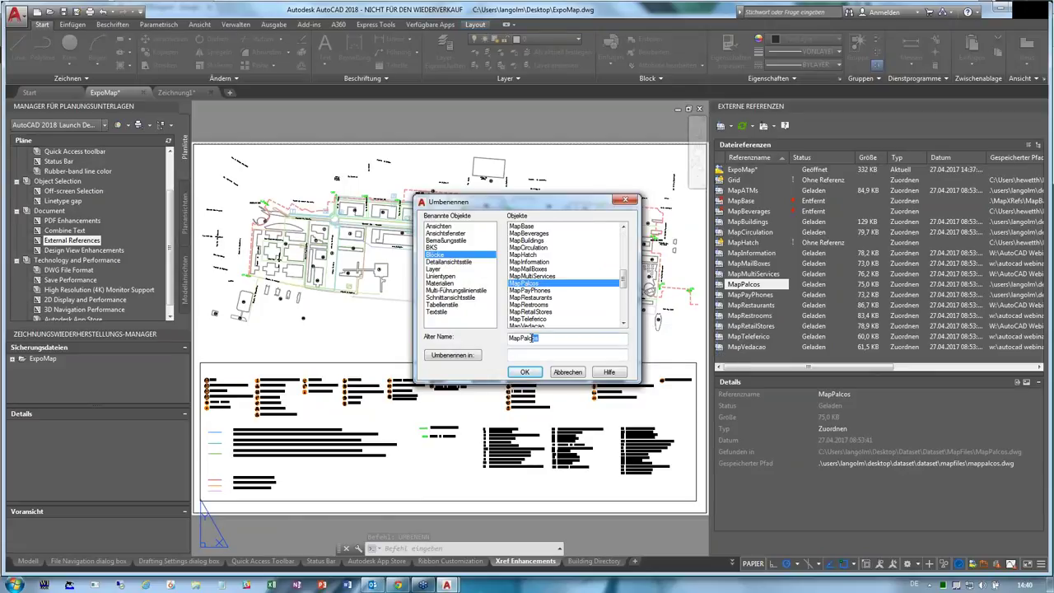
click(526, 352)
text(Palcos)
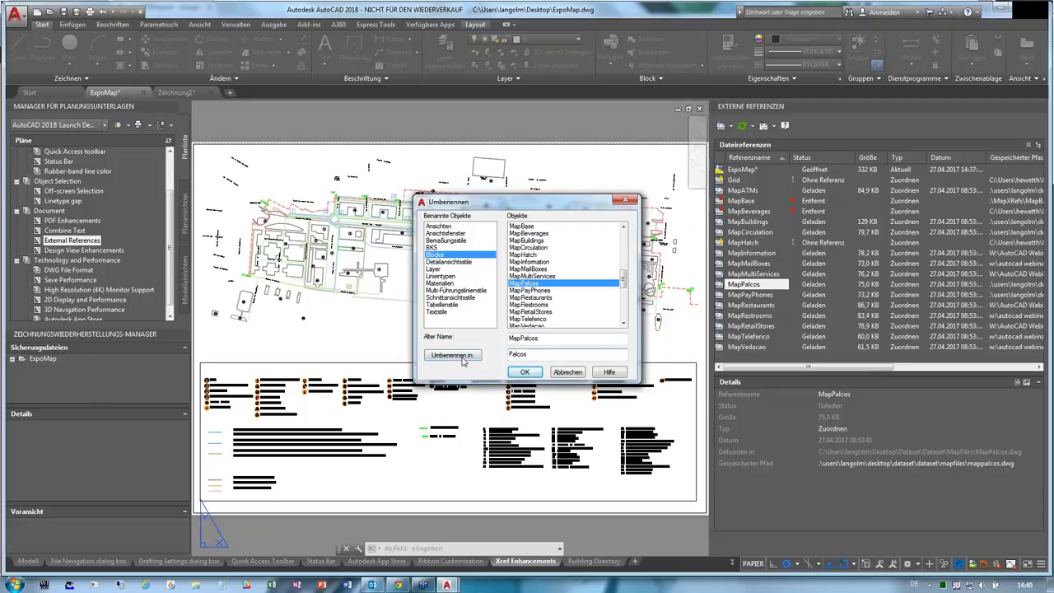
click(453, 355)
click(524, 372)
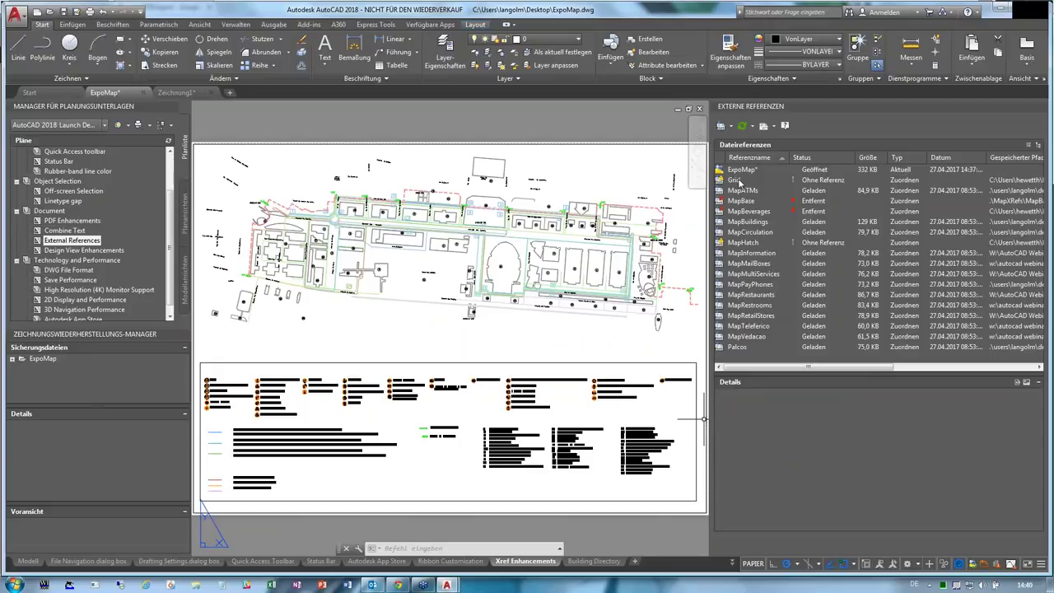
click(737, 347)
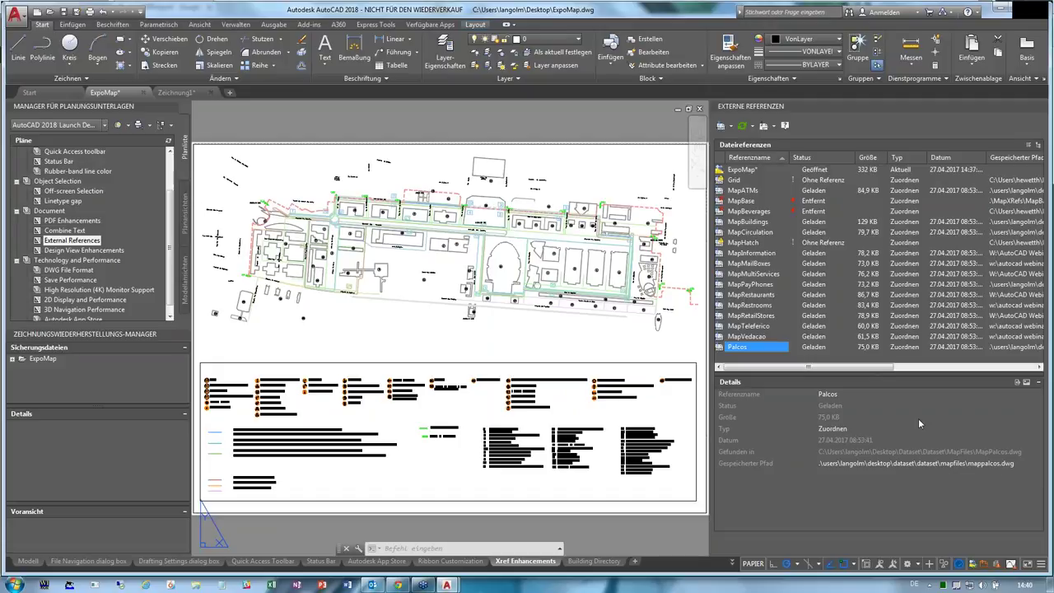
Step: Confirm the Palcos reference name, then open the Design View Enhancements sheet from the sheet set
click(743, 347)
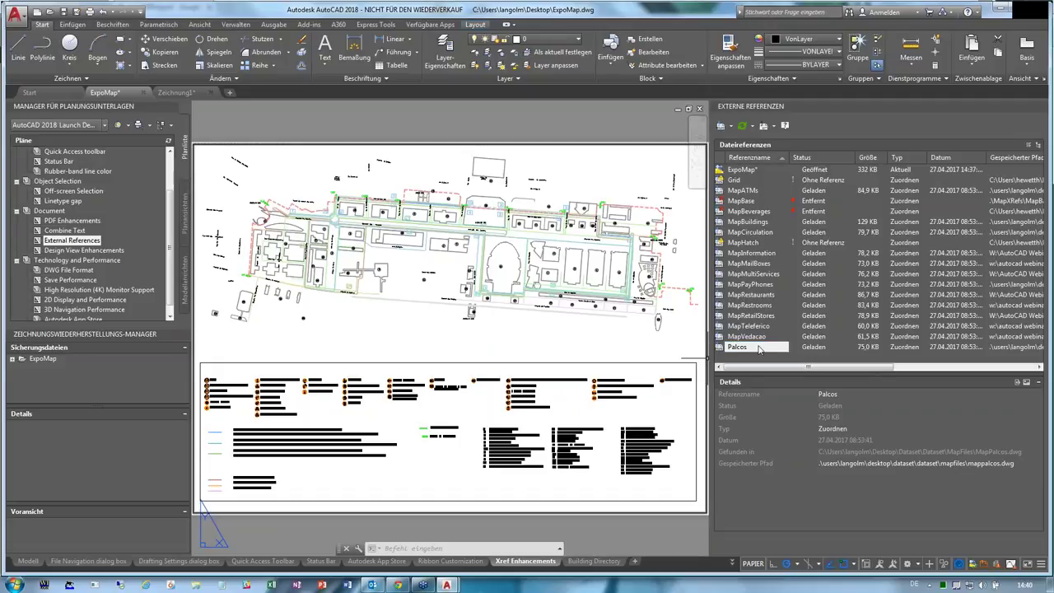
mouse_move(738, 347)
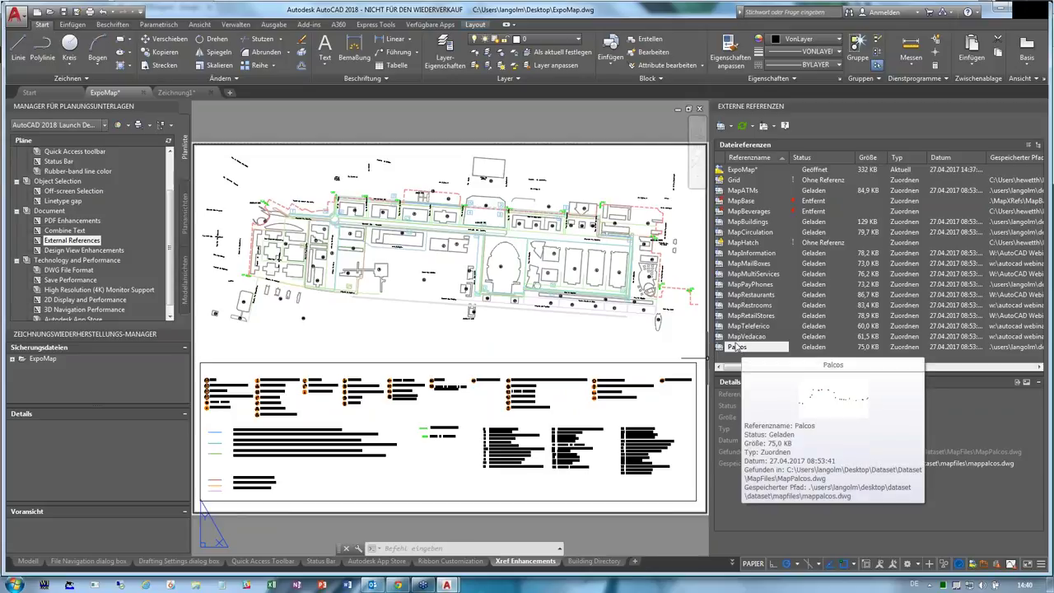
key(Return)
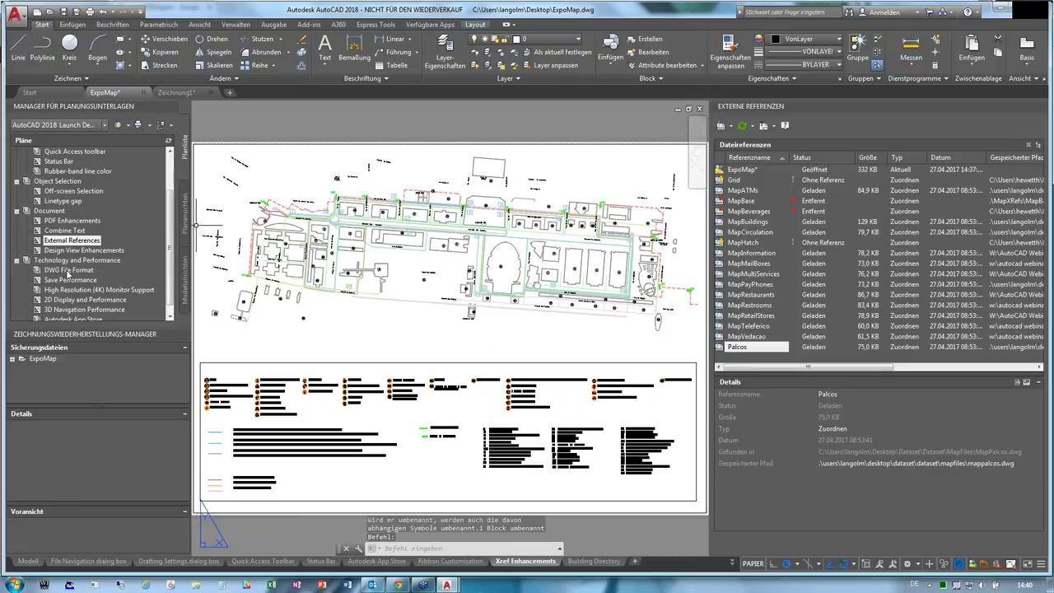
click(68, 271)
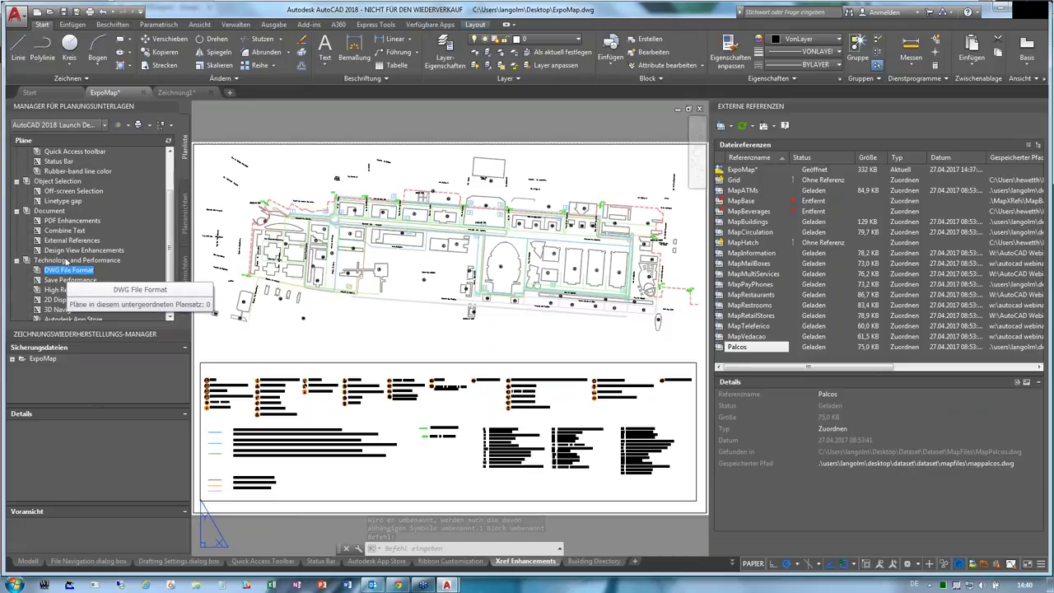
mouse_move(84, 251)
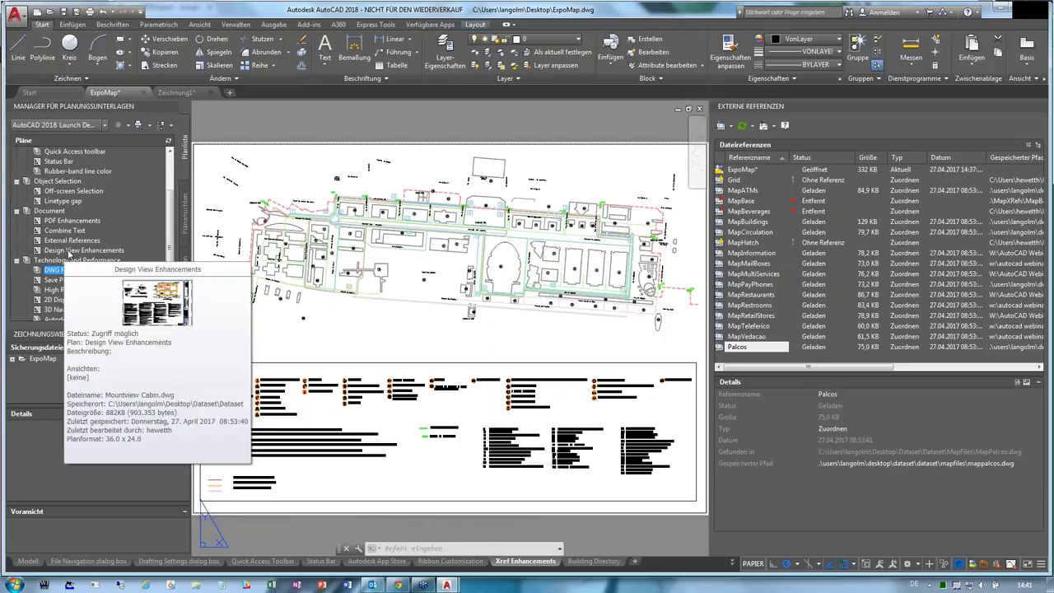
click(70, 251)
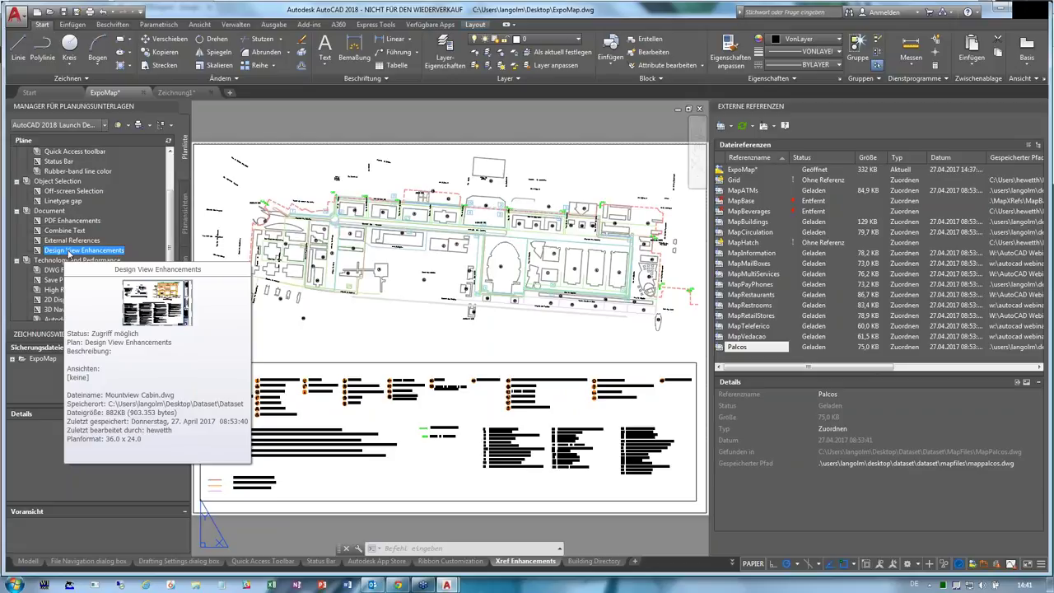
right_click(70, 252)
click(91, 258)
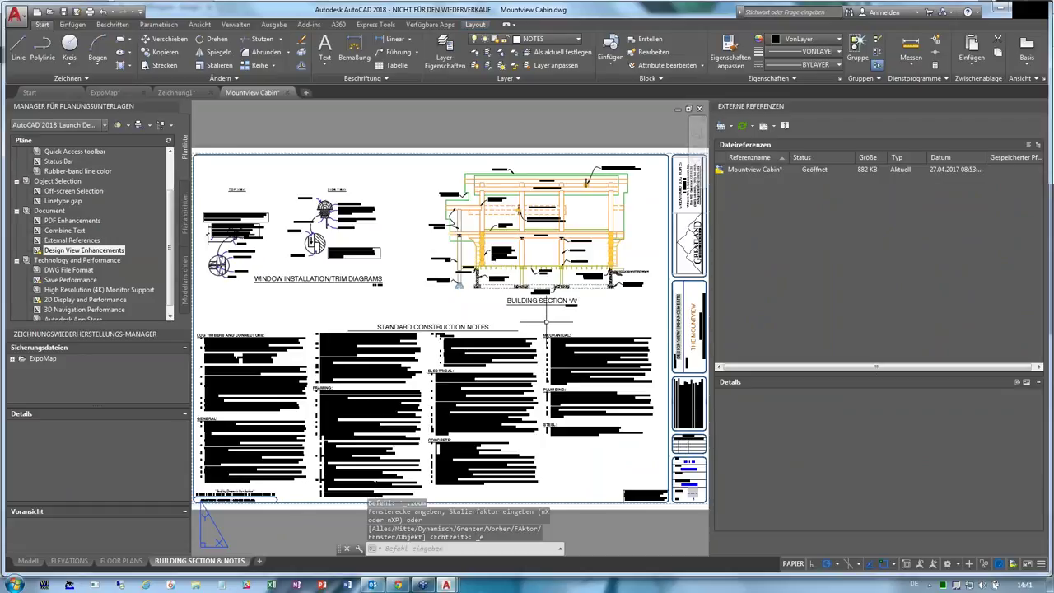
Step: Narrow the External References palette and show the A360 ribbon tools
drag(711, 331, 767, 317)
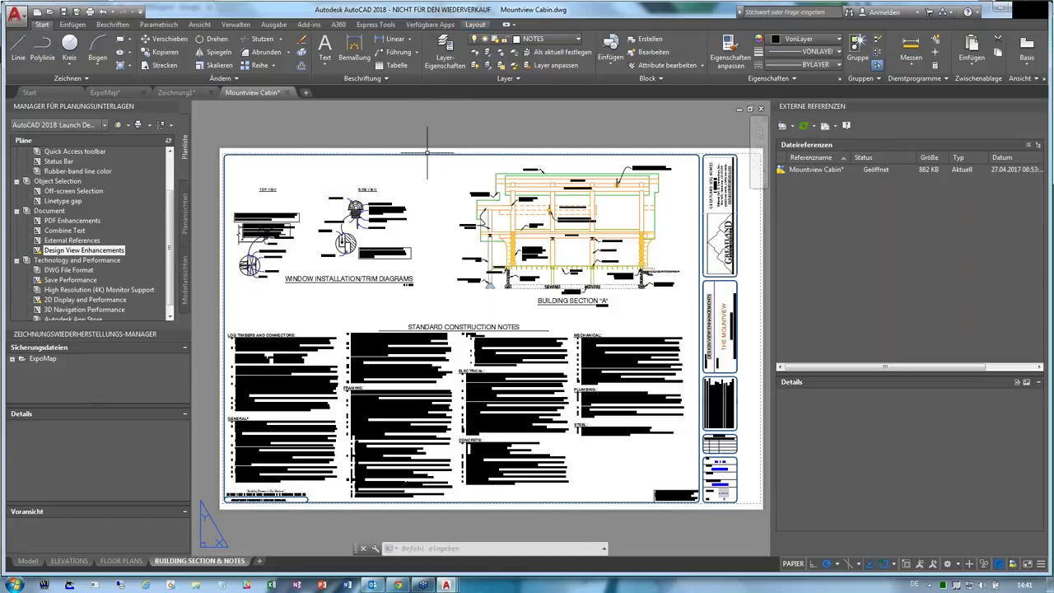
click(339, 25)
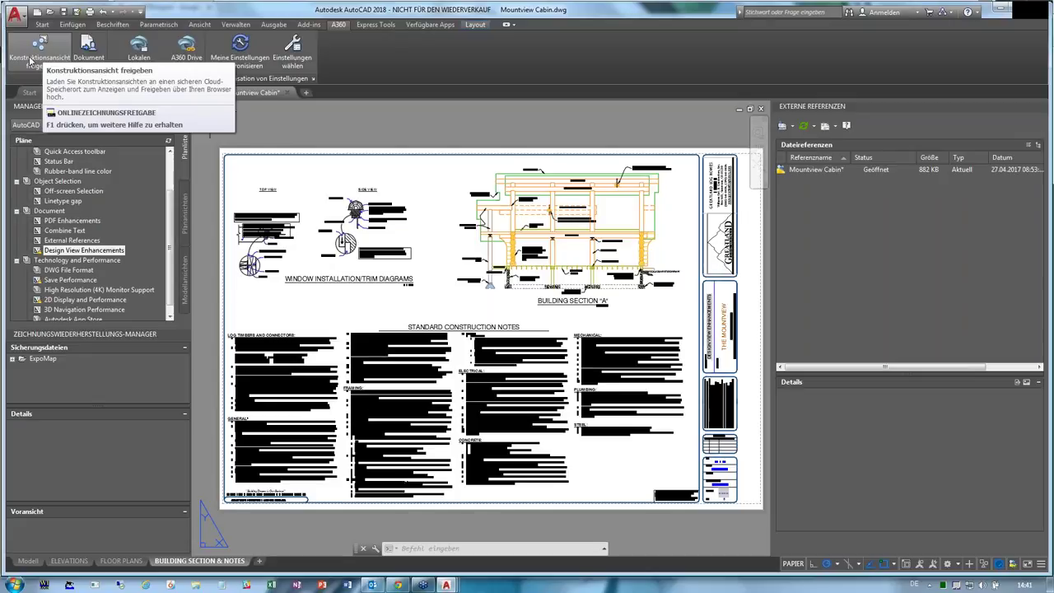
Step: Start Share Design View, sign in with the account username and password, and accept A360 defaults
click(31, 60)
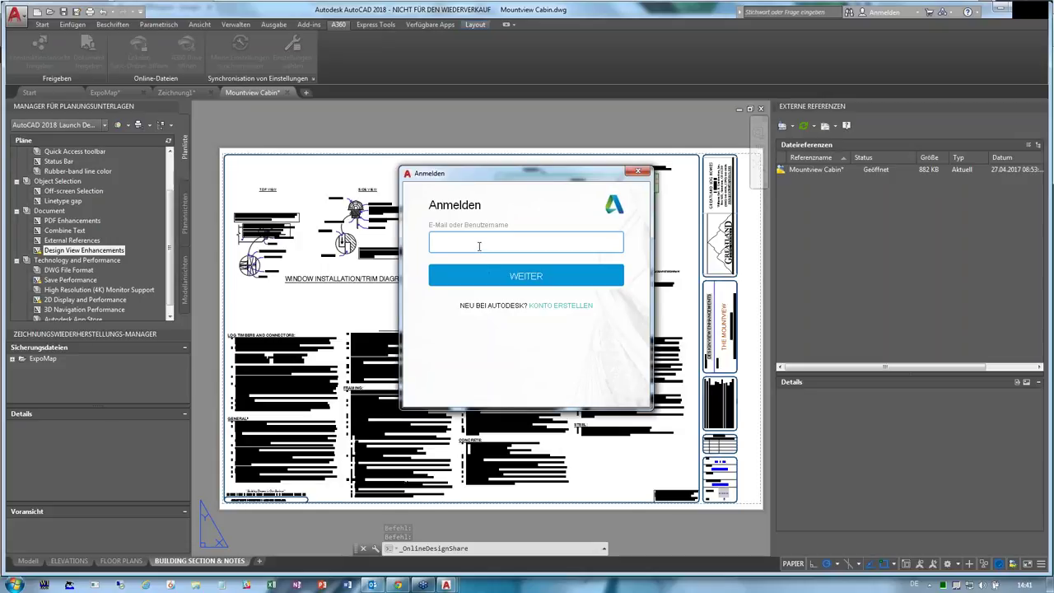
click(480, 276)
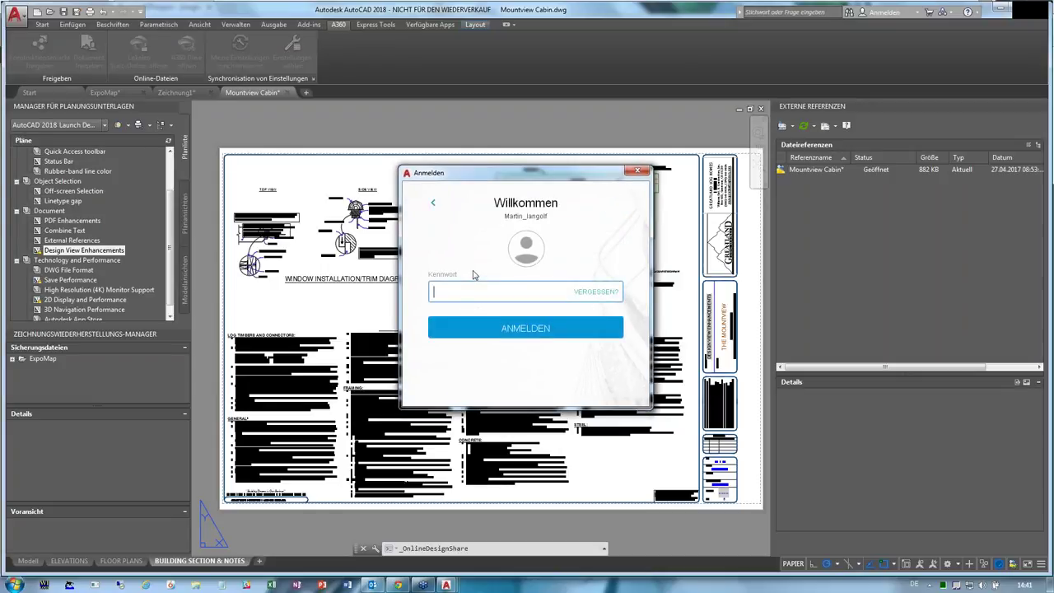
key(Return)
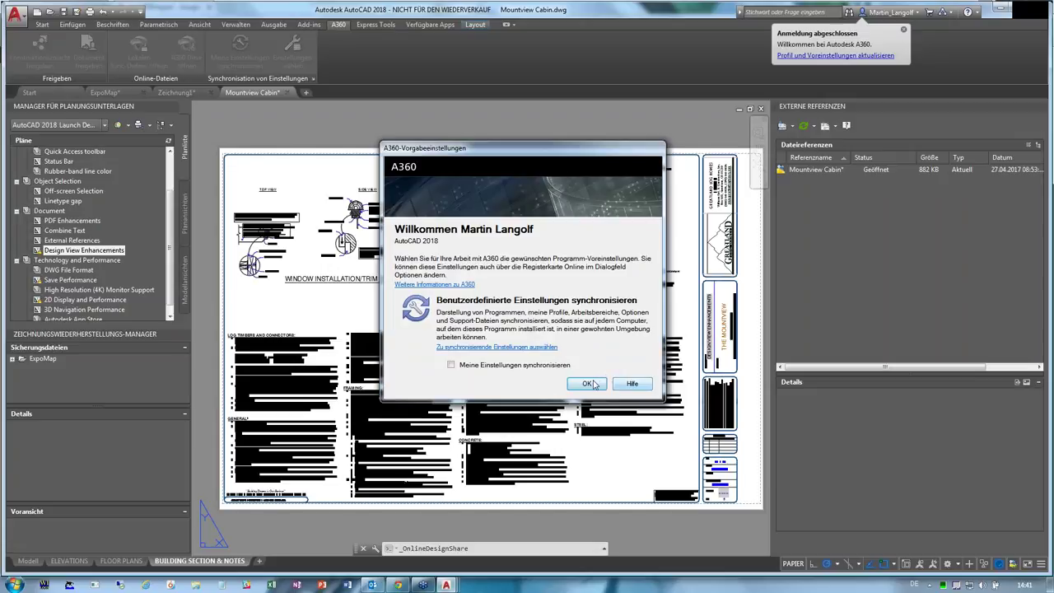
click(588, 385)
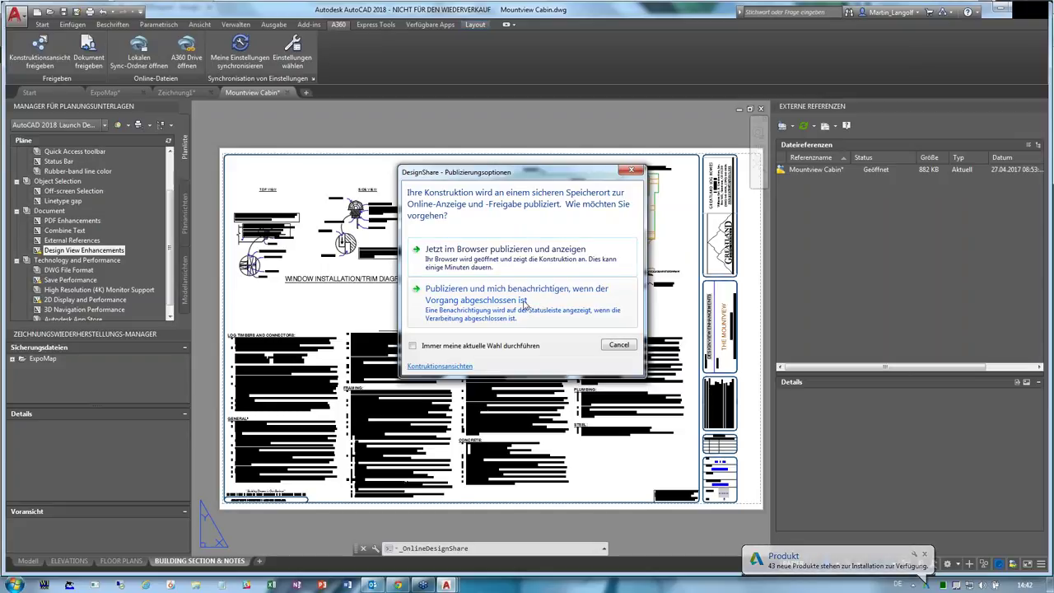
Step: Publish the Mountview Cabin design views and ask to be notified when processing finishes
click(503, 312)
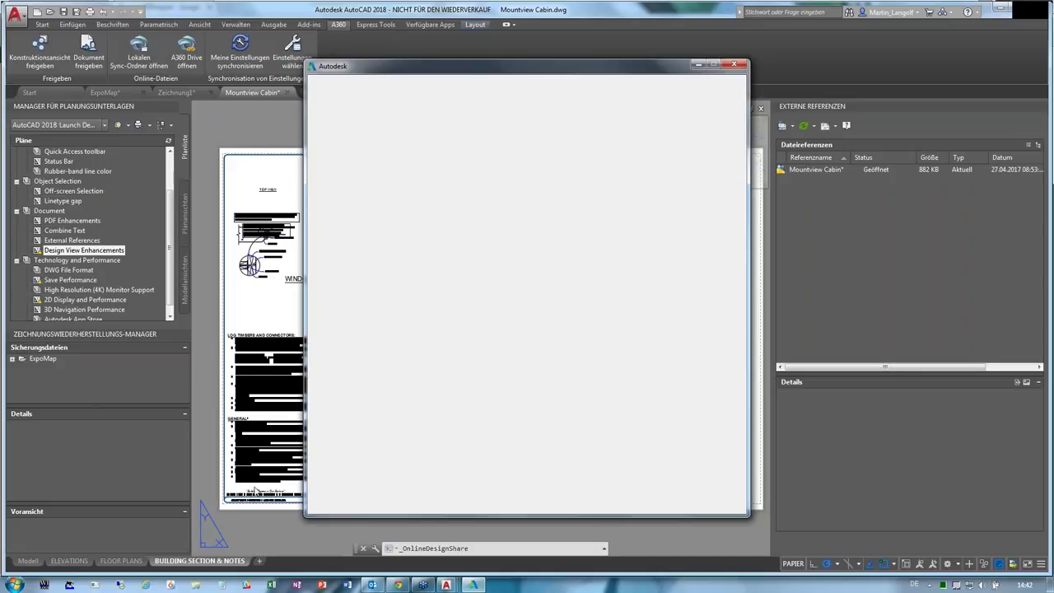
drag(531, 71, 510, 354)
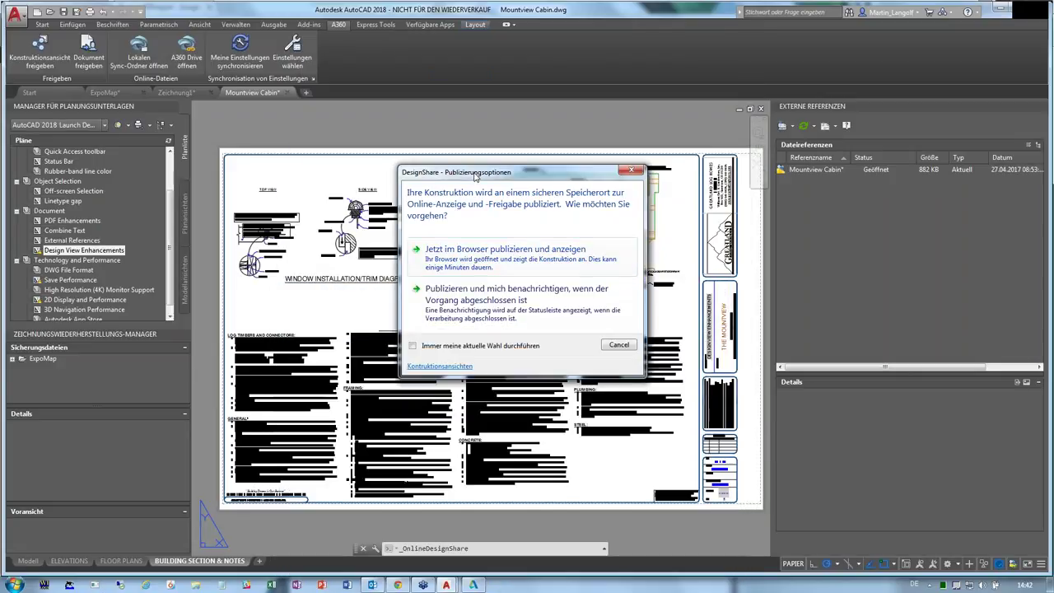
click(469, 309)
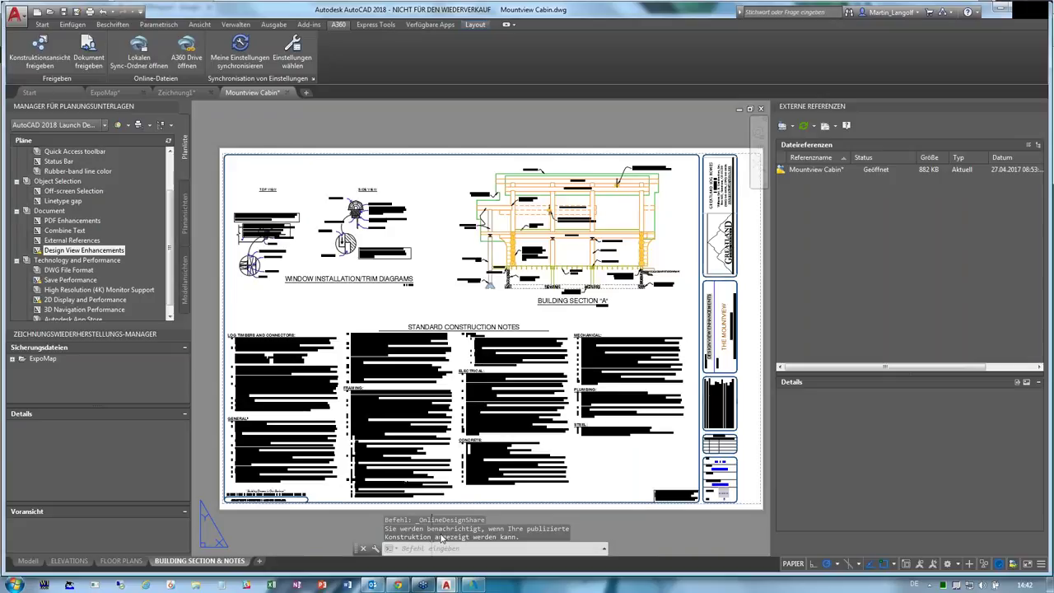
click(604, 548)
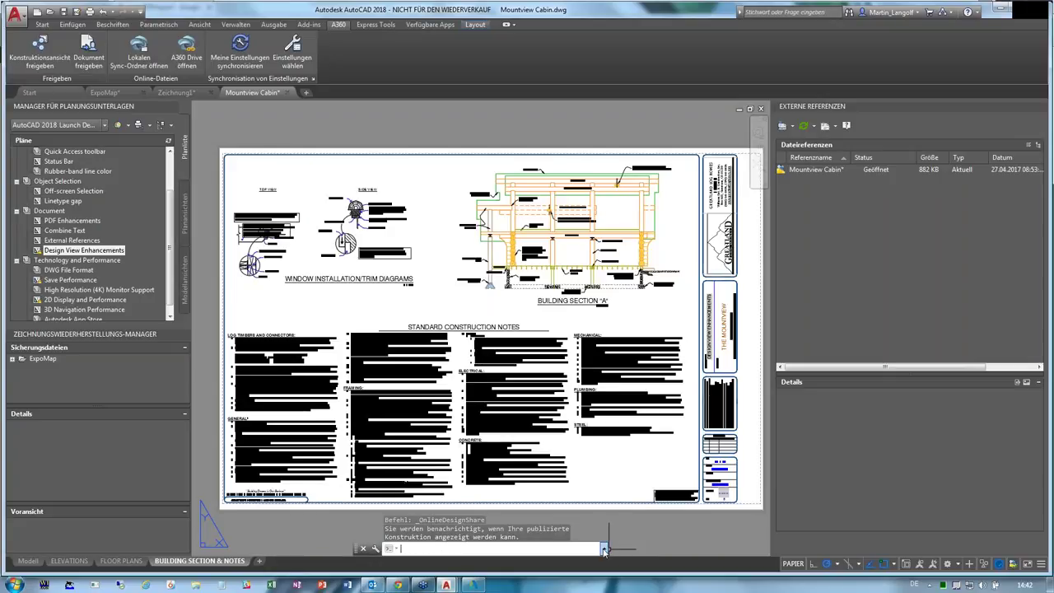
drag(384, 527, 528, 536)
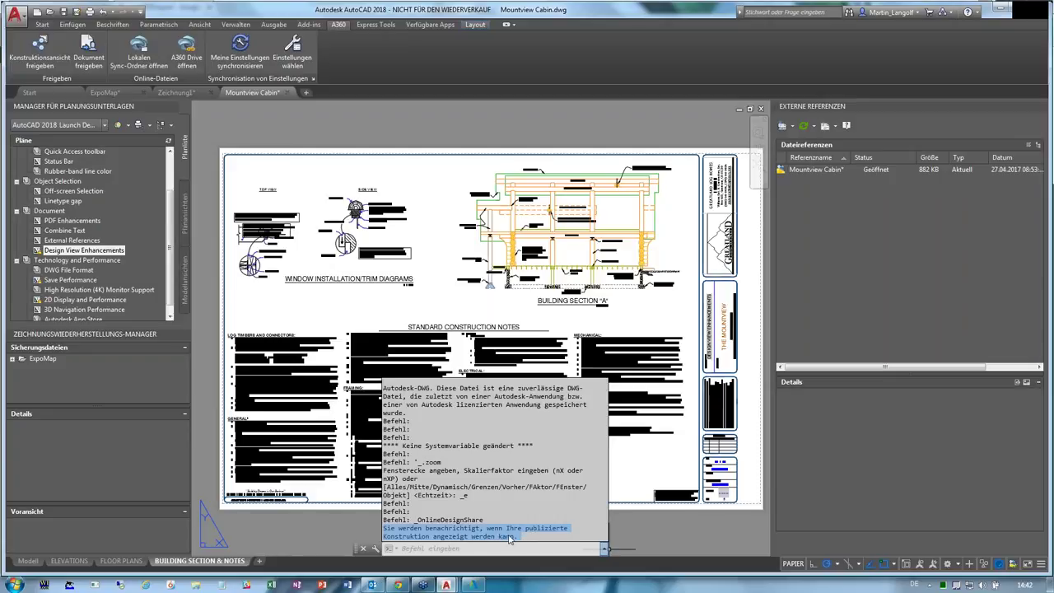
click(444, 286)
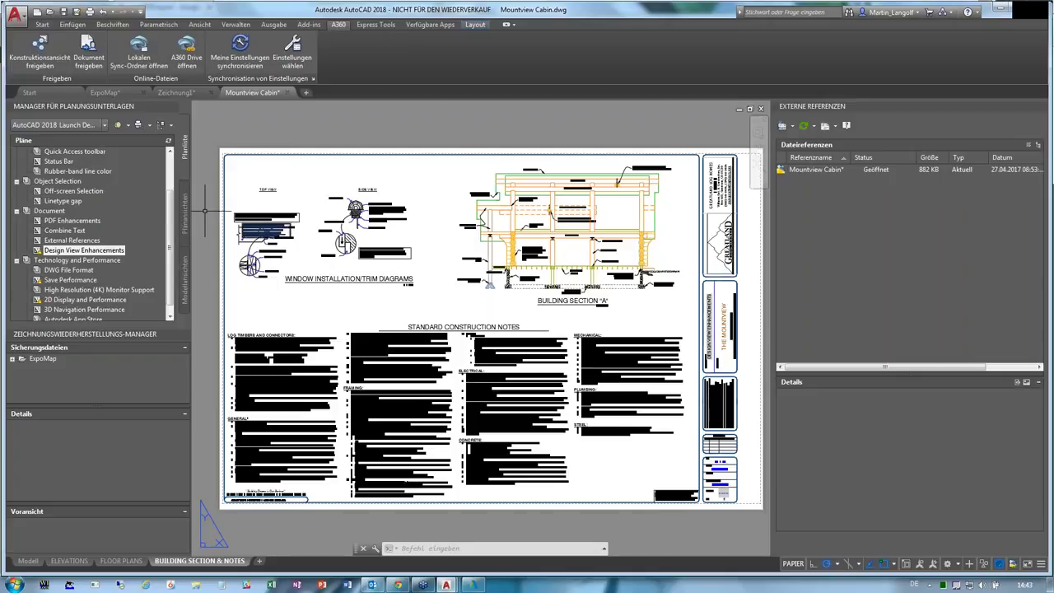
click(63, 275)
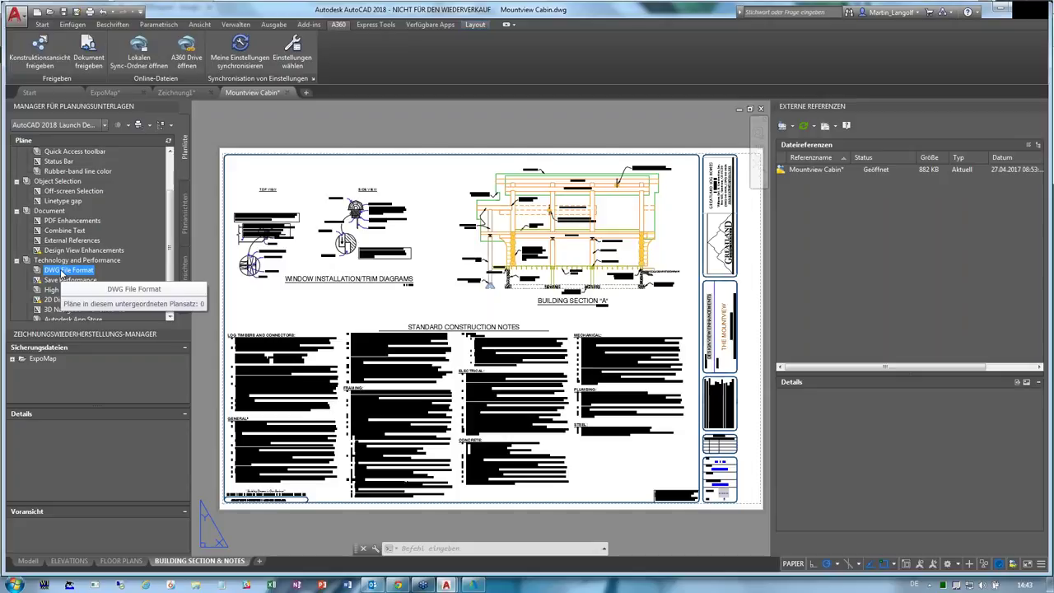
right_click(62, 275)
click(56, 274)
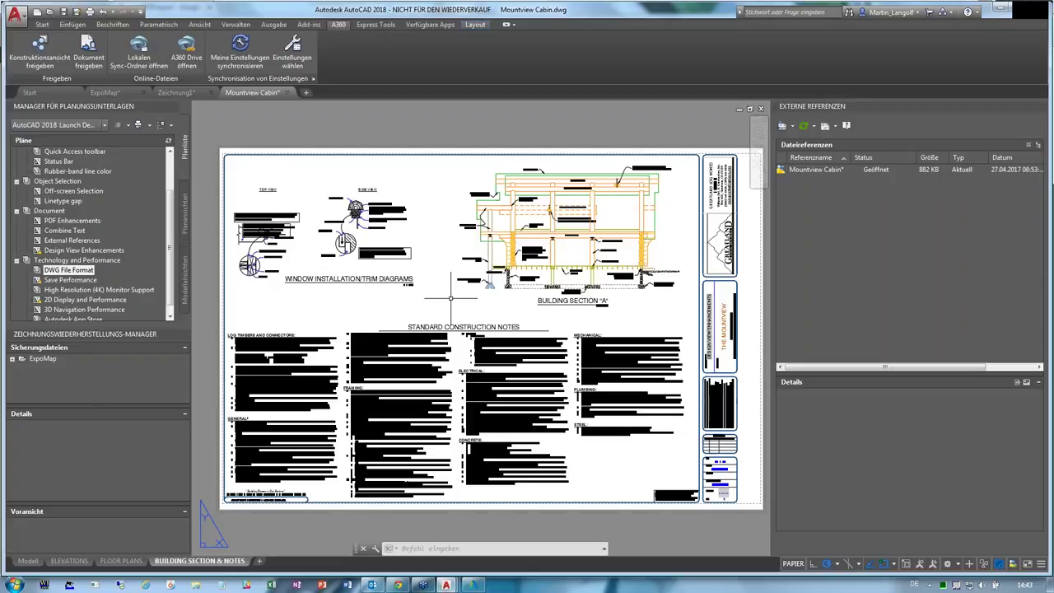
Step: Open the 3D Navigation Performance sheet, switch to model space, and orbit the robot base
click(71, 310)
mouse_move(84, 310)
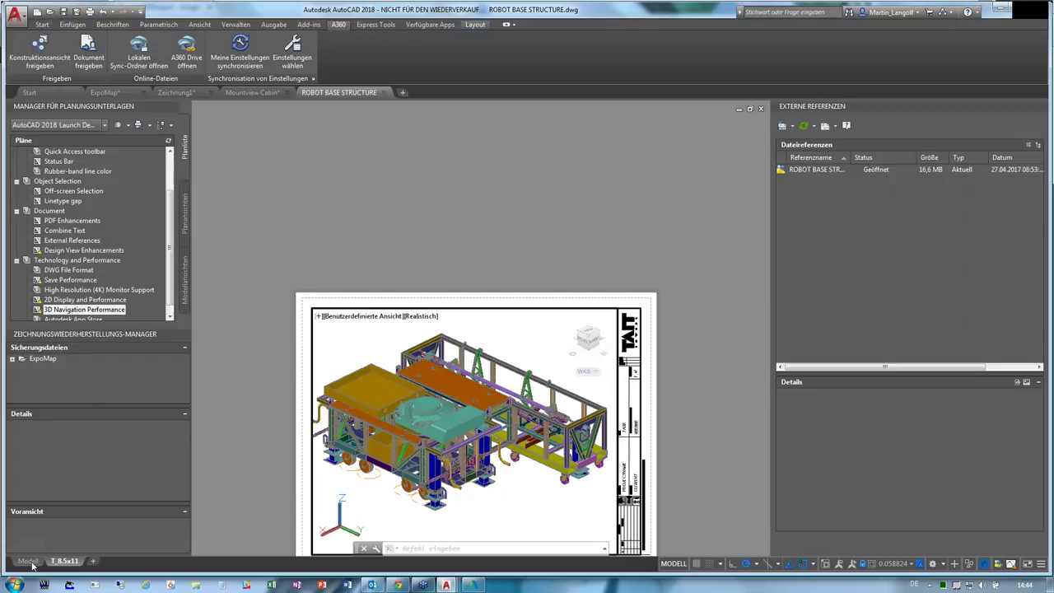
click(28, 561)
shift+middle_drag(565, 318, 601, 242)
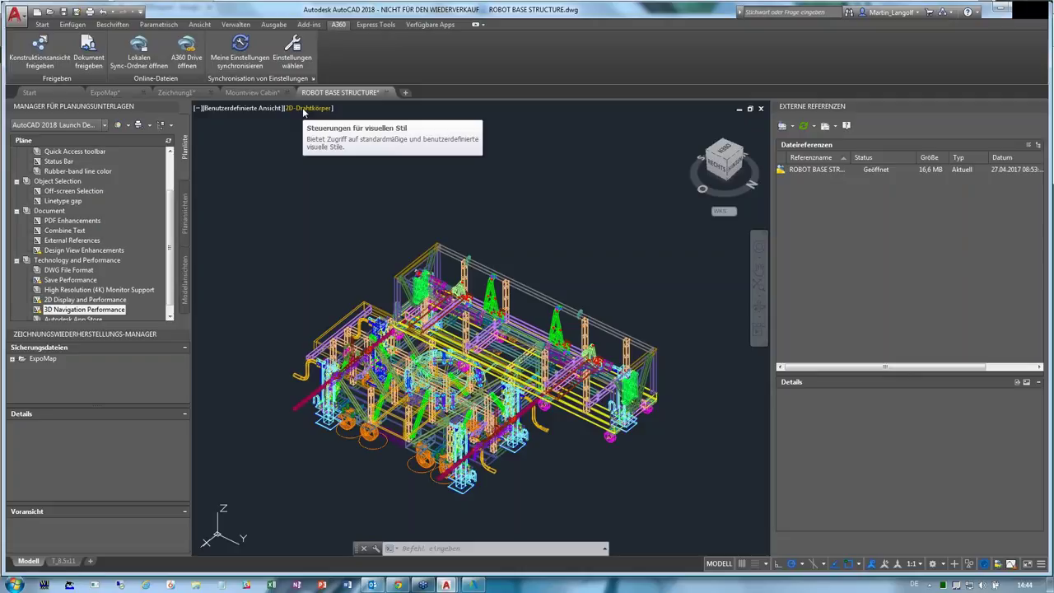
Step: Set the viewport visual style to Realistisch and orbit the robot base to a new angle
click(304, 113)
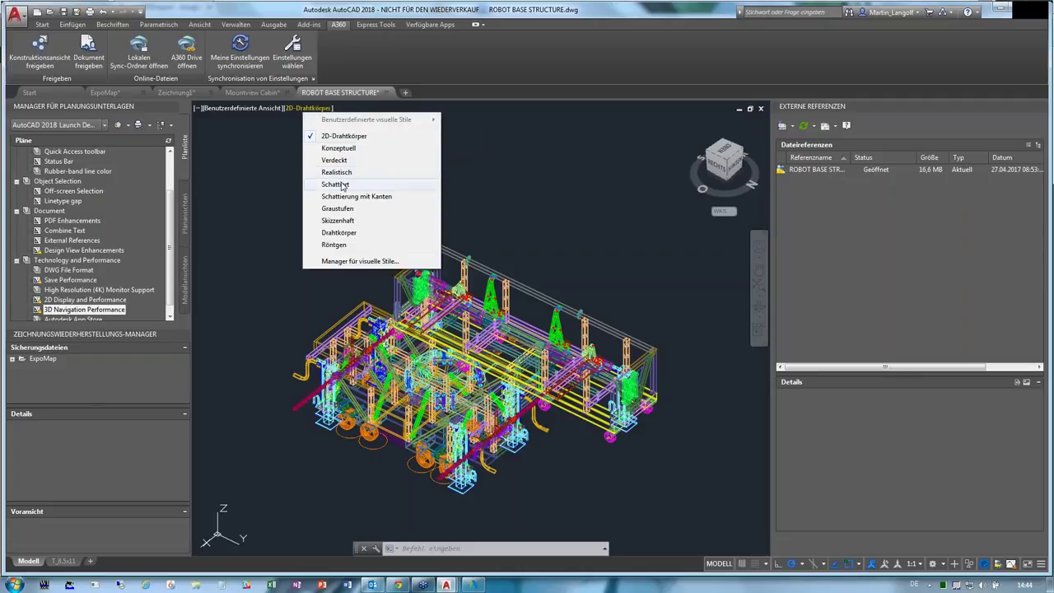
click(337, 172)
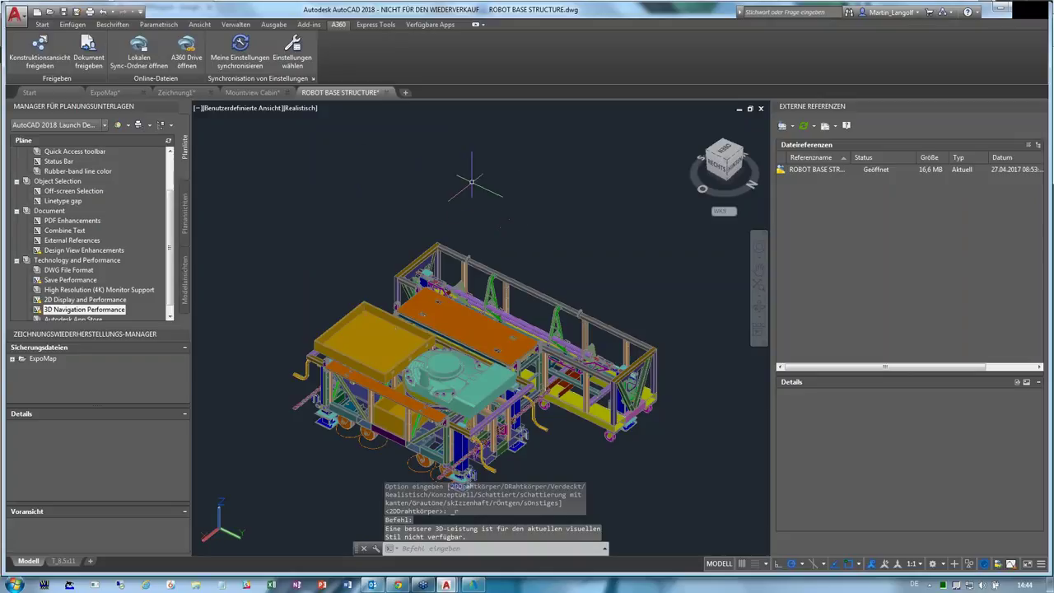
mouse_move(575, 220)
shift+middle_down()
mouse_move(391, 244)
mouse_move(583, 277)
mouse_move(411, 321)
mouse_move(603, 314)
mouse_move(397, 363)
mouse_move(377, 318)
shift+middle_up()
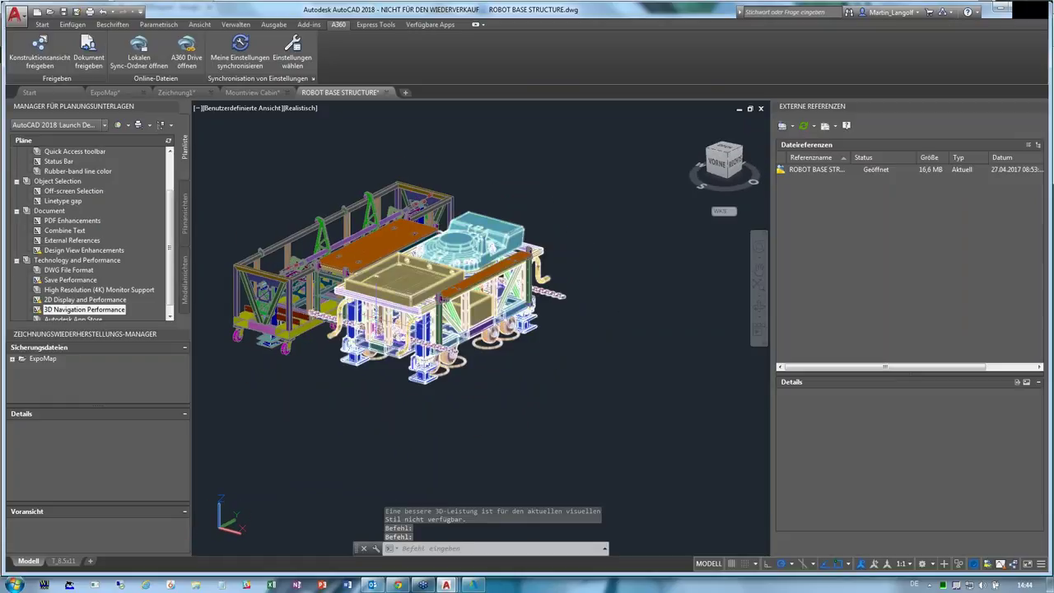
Step: Orbit, zoom and pan around the shaded robot base until the whole model is visible
scroll(330, 255, up, 5)
mouse_move(621, 427)
shift+middle_down()
mouse_move(513, 443)
mouse_move(630, 439)
shift+middle_up()
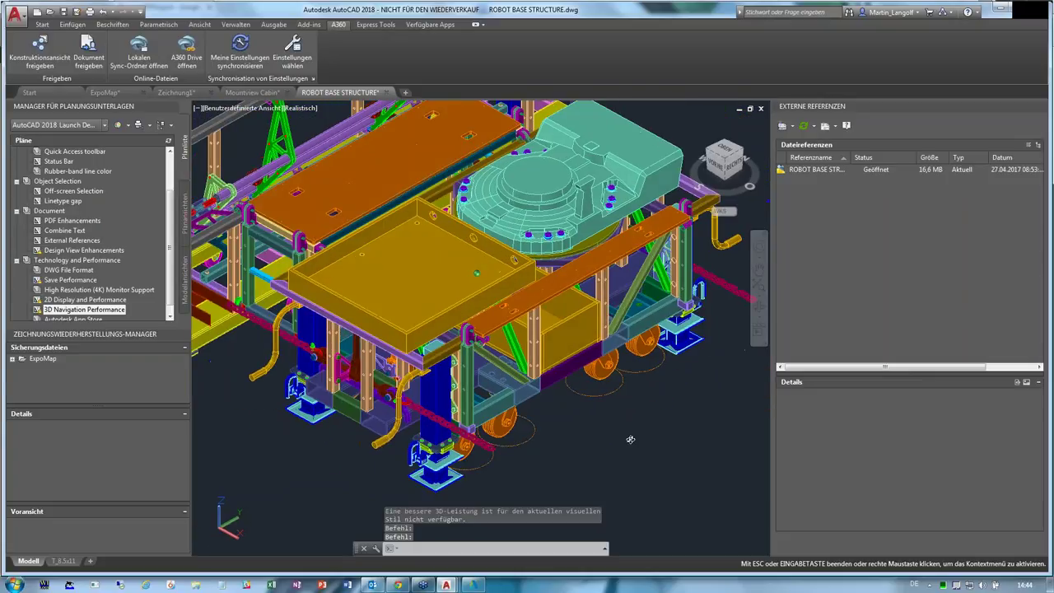
scroll(630, 439, down, 1)
scroll(626, 429, down, 3)
scroll(620, 412, down, 2)
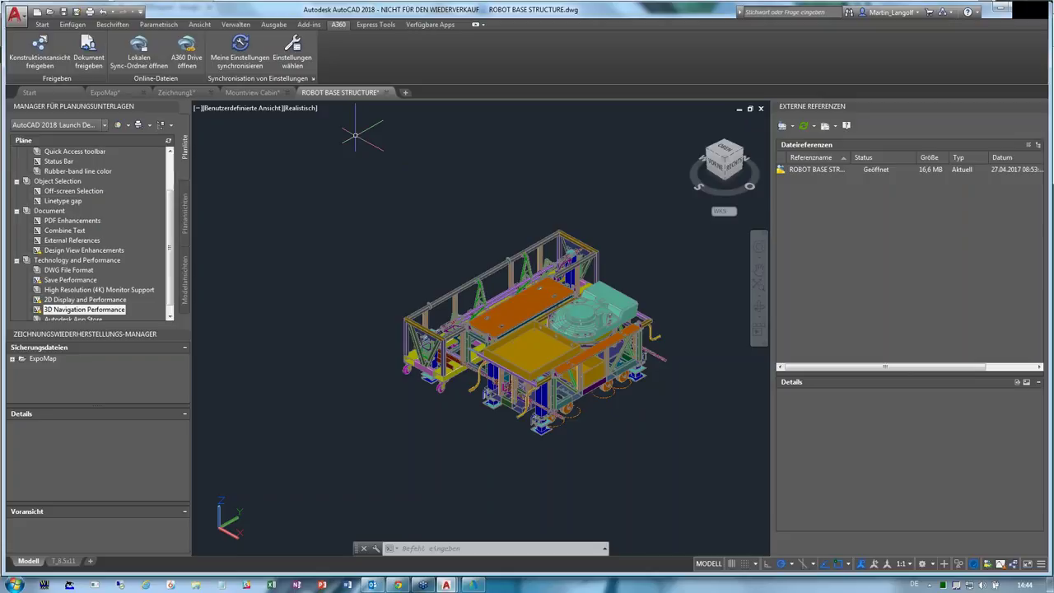
shift+middle_drag(445, 198, 368, 212)
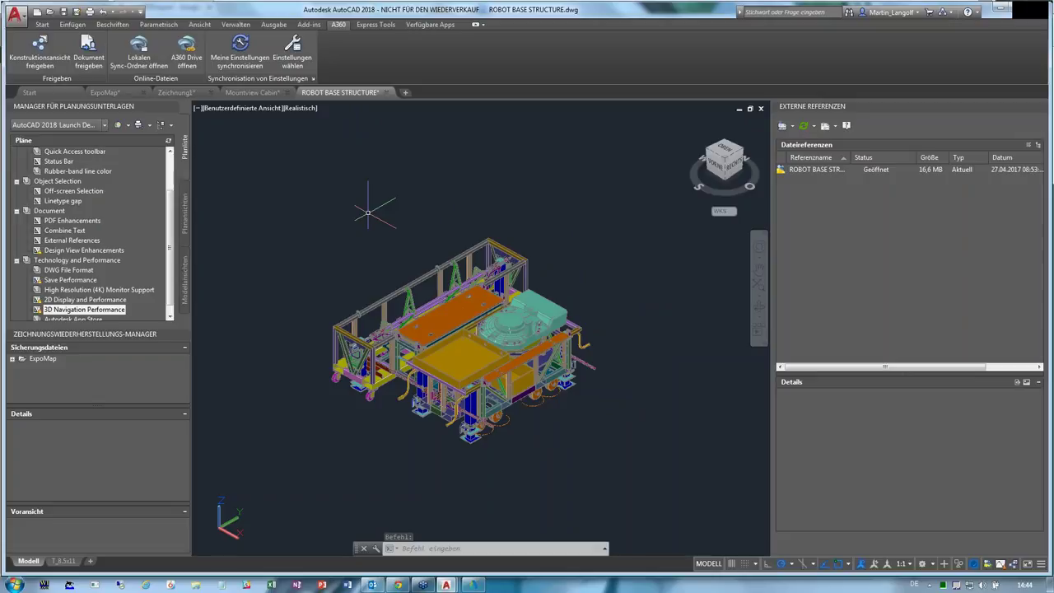
middle_drag(376, 211, 385, 191)
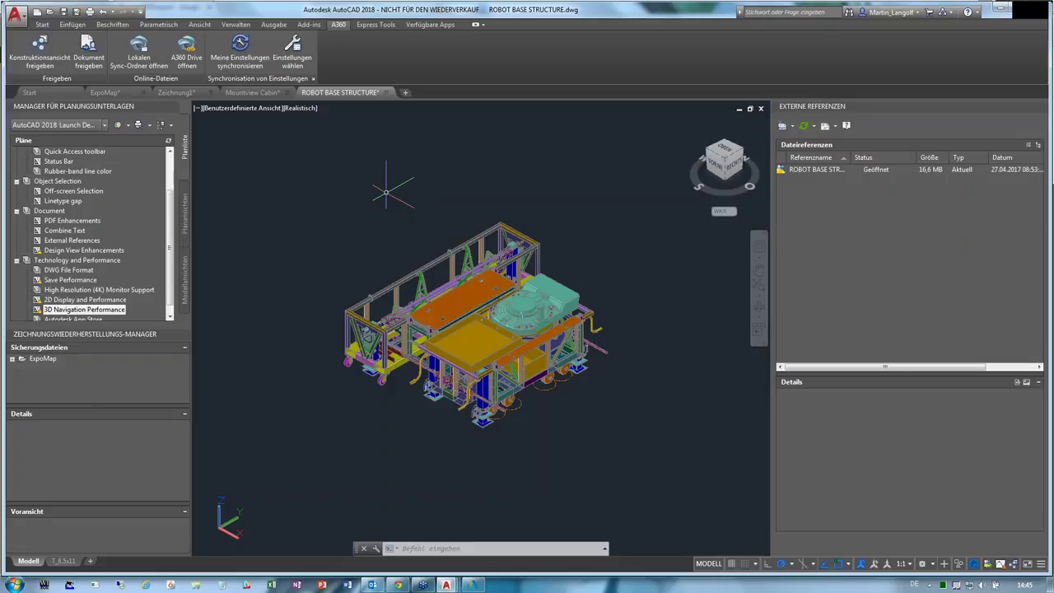
Step: Pick AutoCAD 2013/LT2013 as the default save format in Options, then cancel without applying
click(15, 14)
click(105, 322)
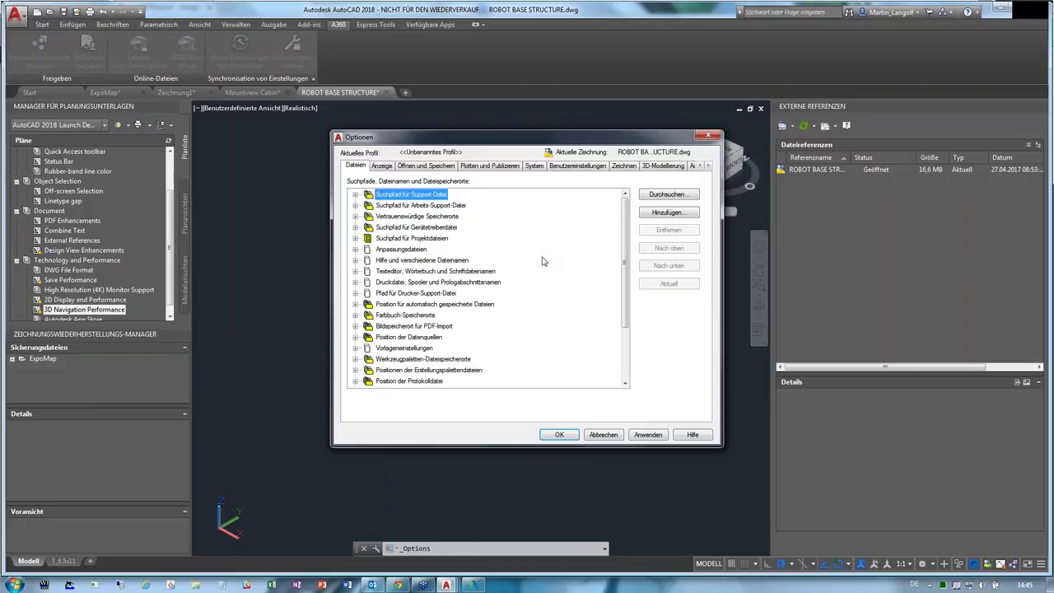
click(420, 165)
click(405, 203)
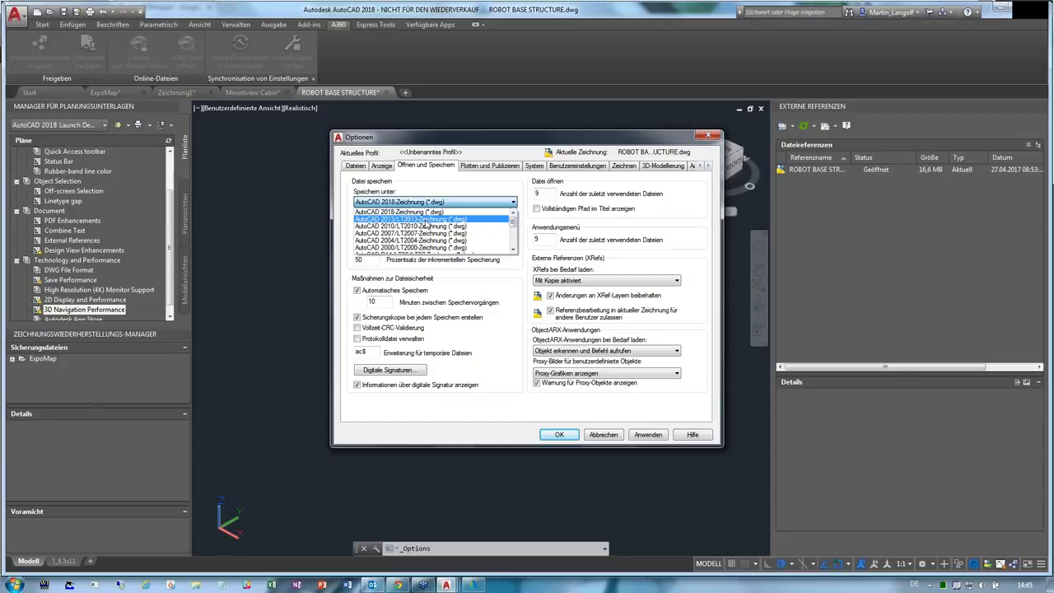
click(427, 224)
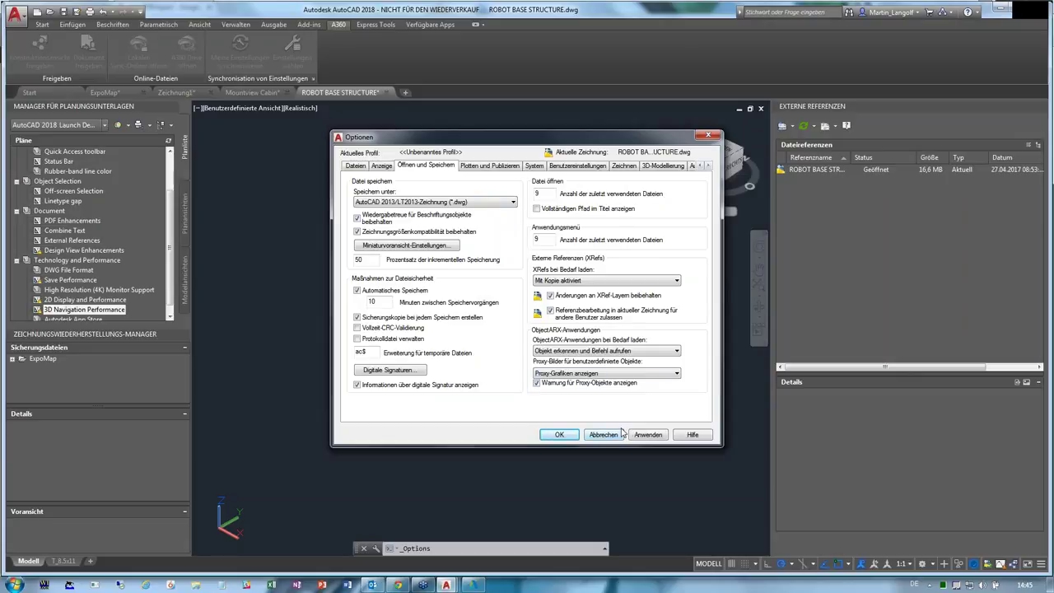
click(606, 436)
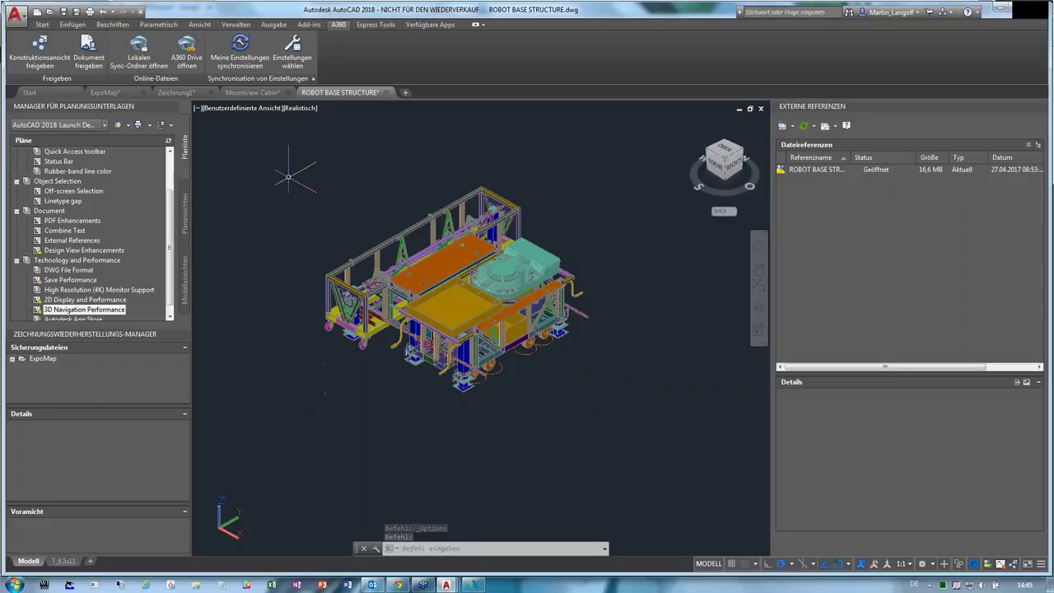
middle_drag(412, 422, 401, 442)
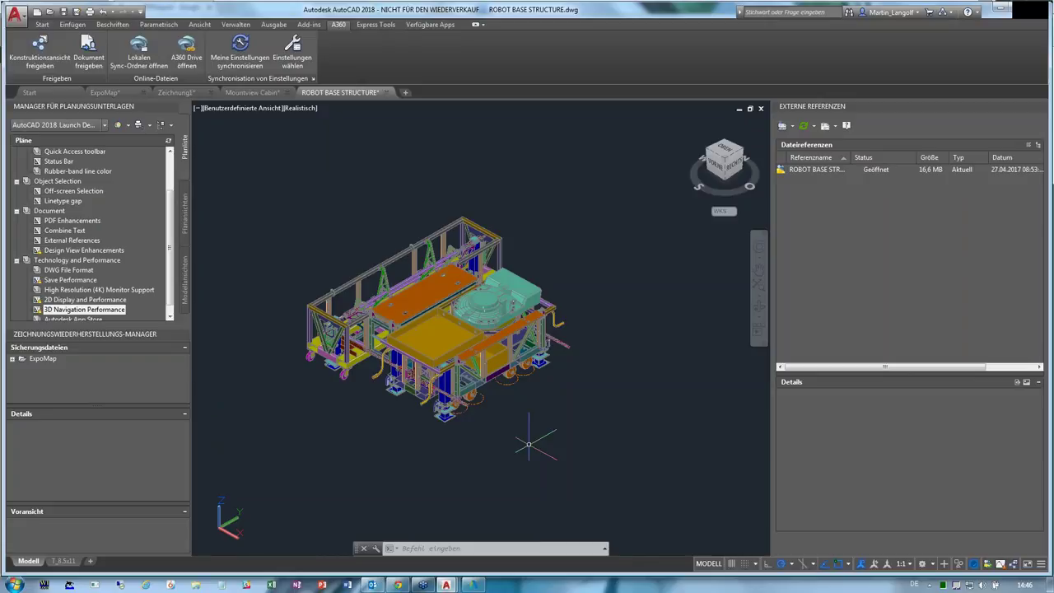
text(ABI)
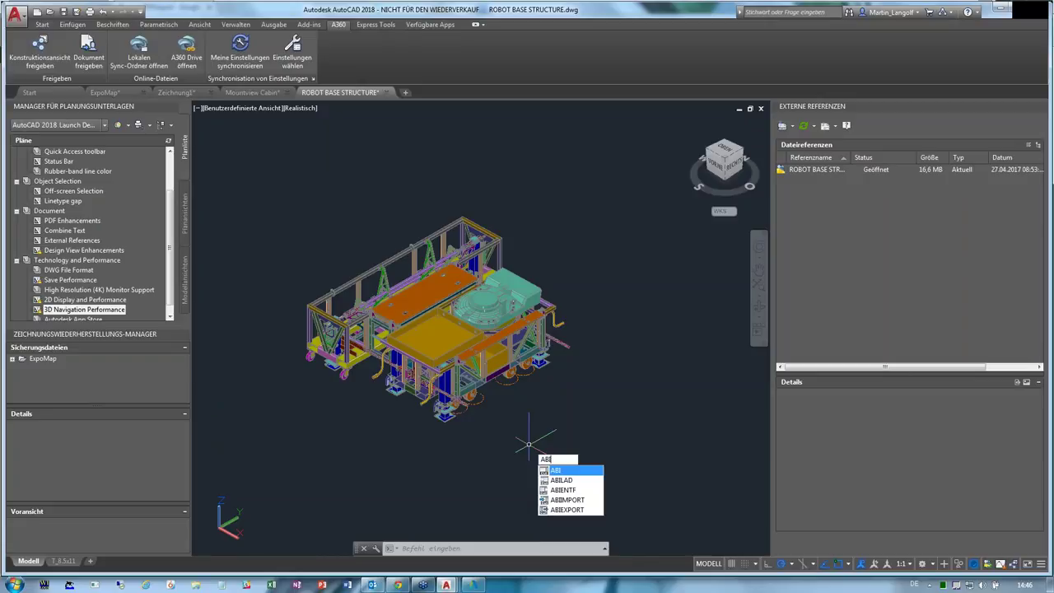
key(Return)
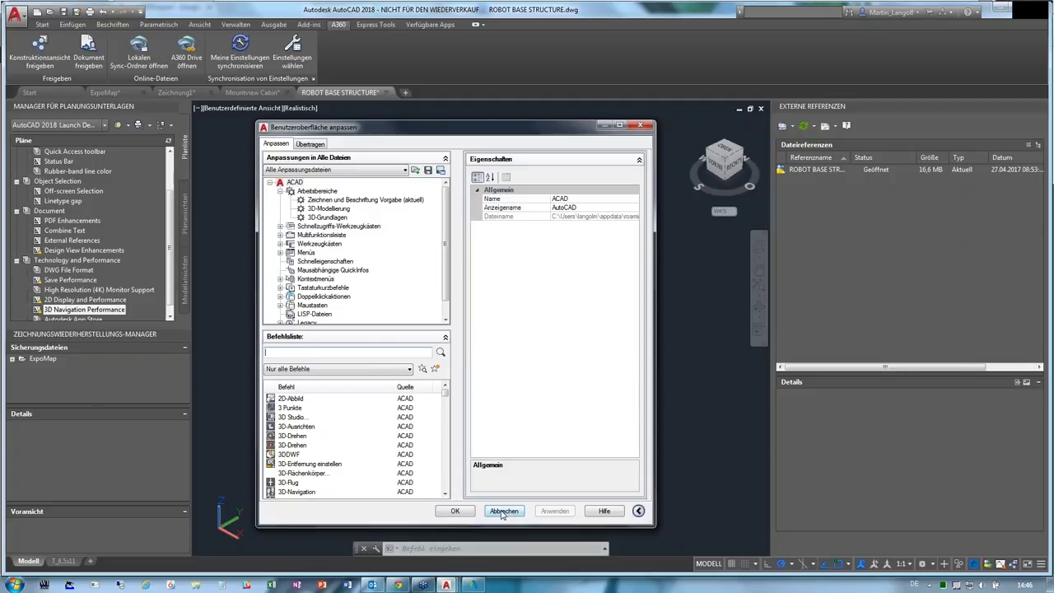
click(504, 512)
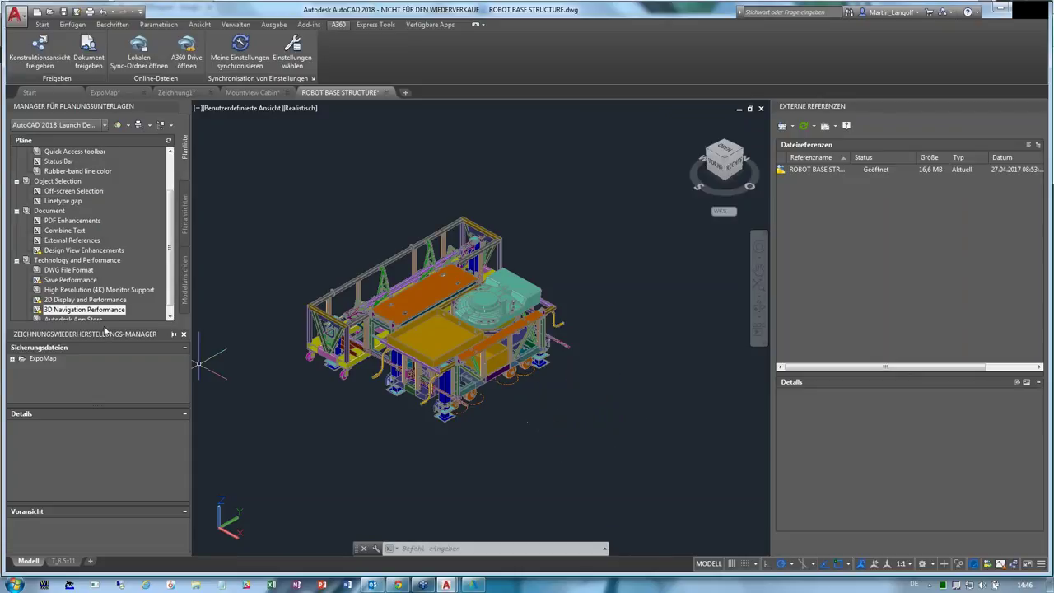
Step: Select the Autodesk App Store entry in the sheet list and nudge the robot model right and down
click(169, 315)
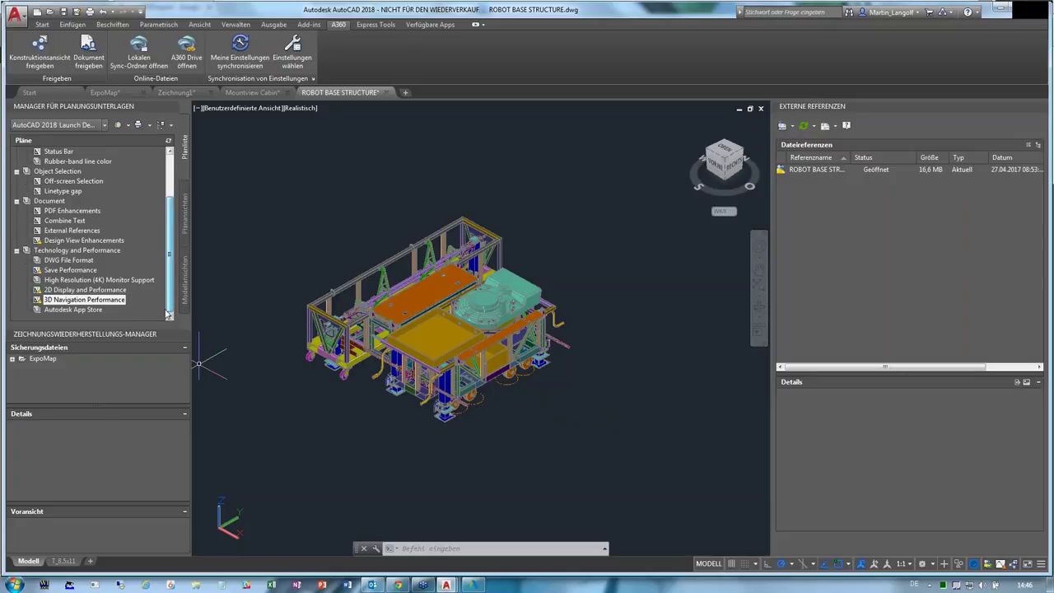
click(54, 311)
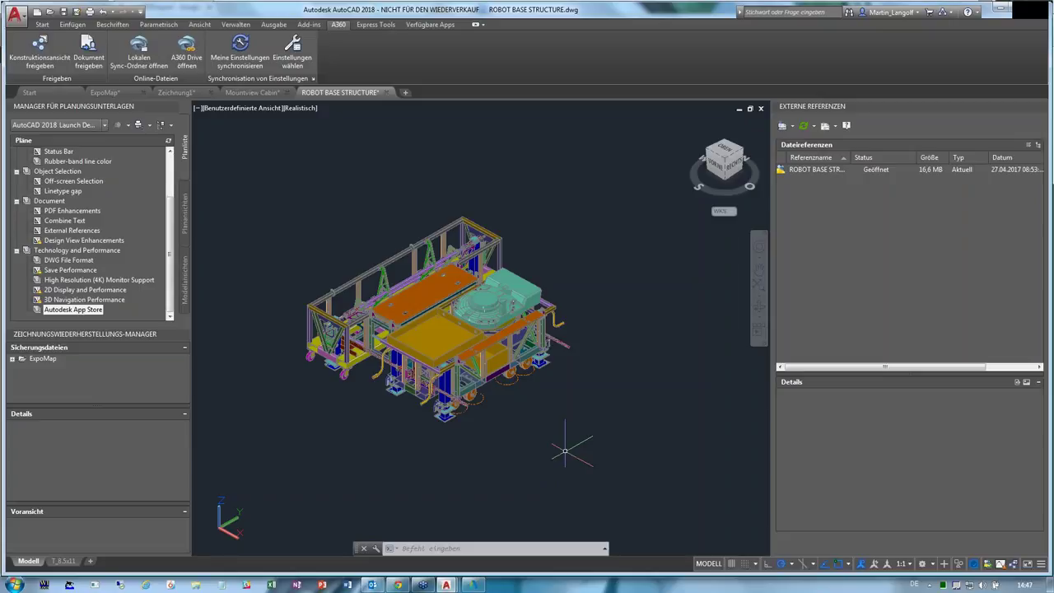
middle_drag(538, 425, 560, 436)
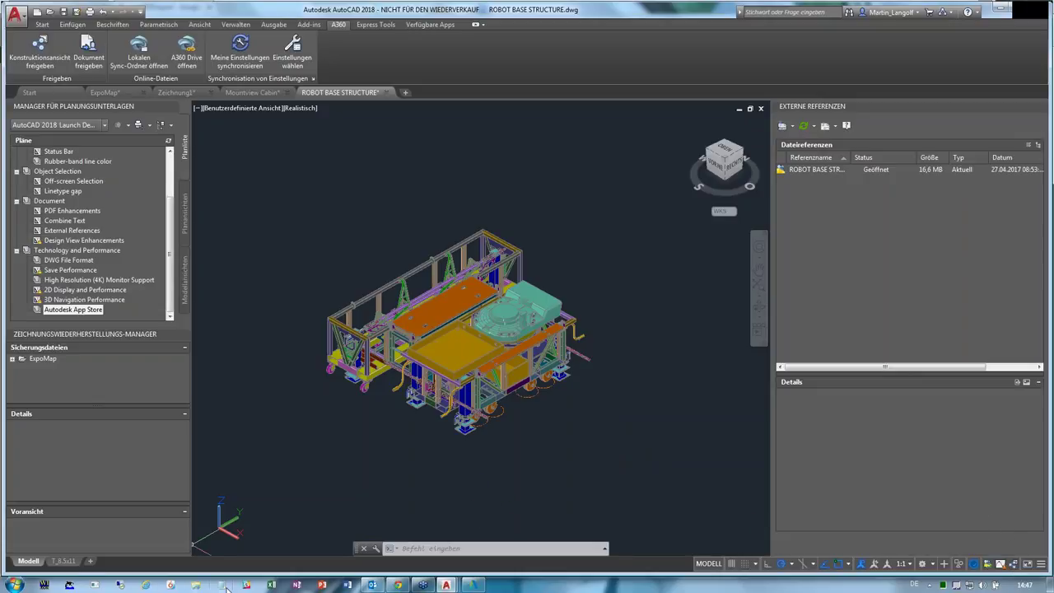
click(398, 585)
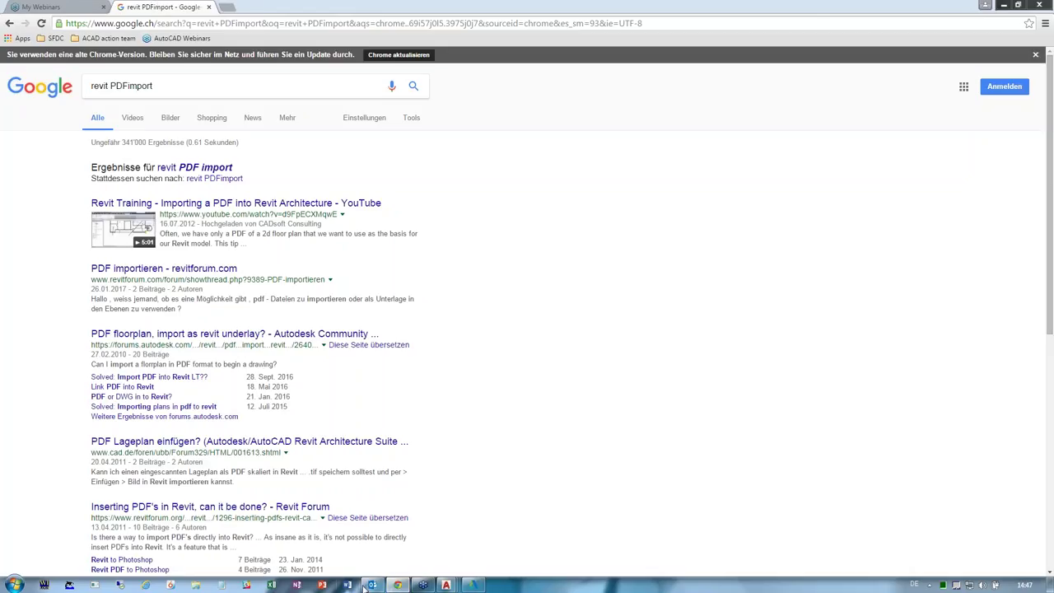
click(375, 540)
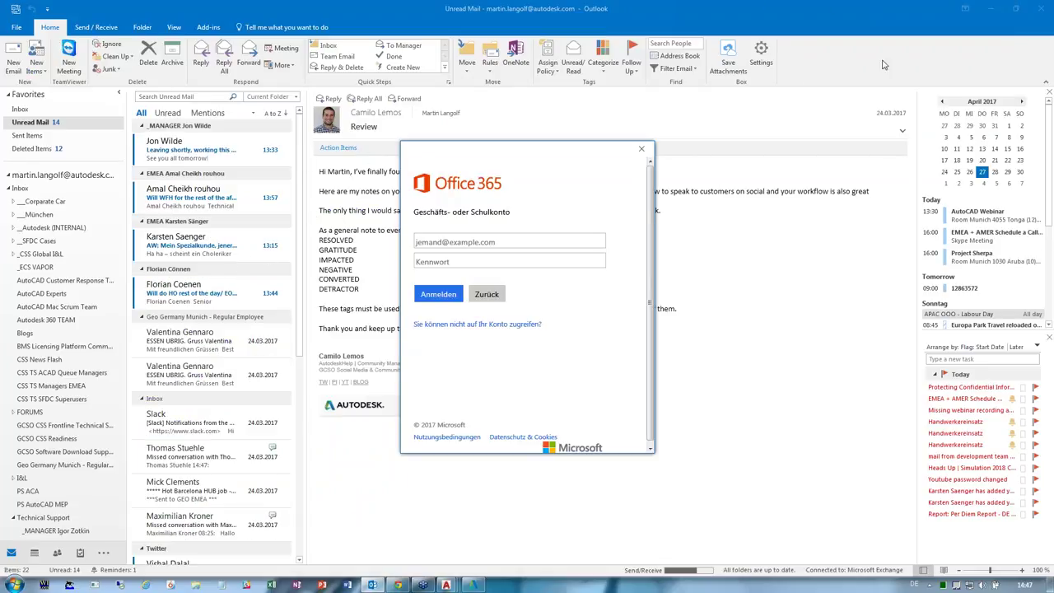
click(642, 152)
click(991, 9)
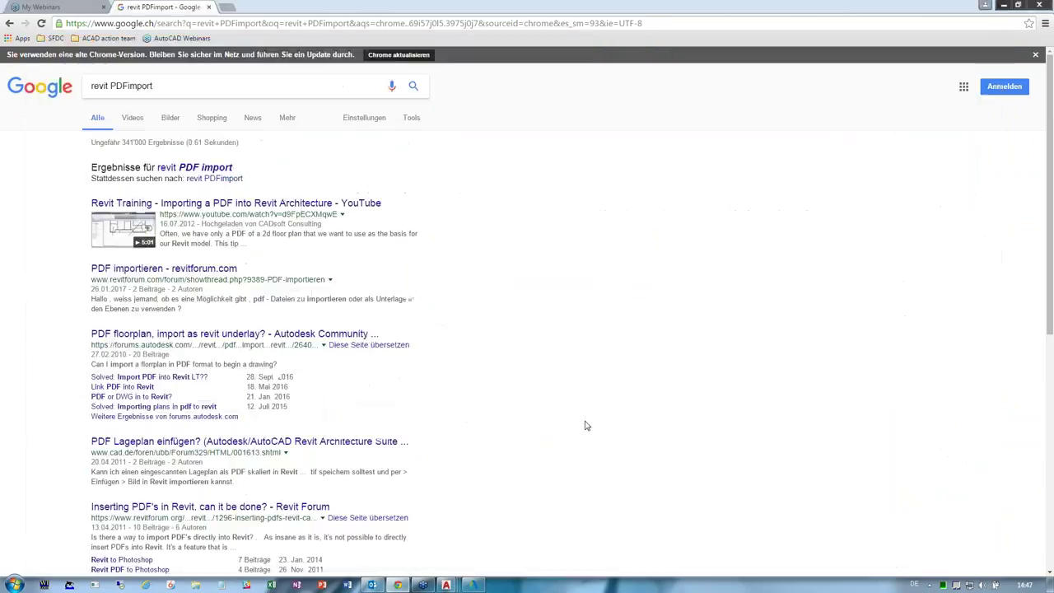
click(401, 585)
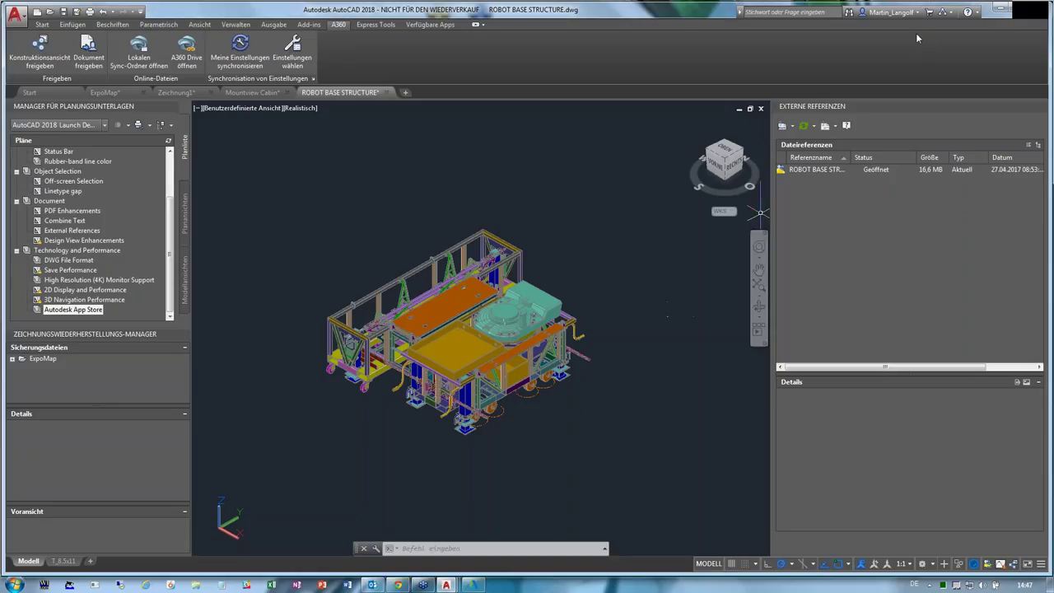
Step: Open A360 Drive in Chrome from the signed-in account menu
click(894, 17)
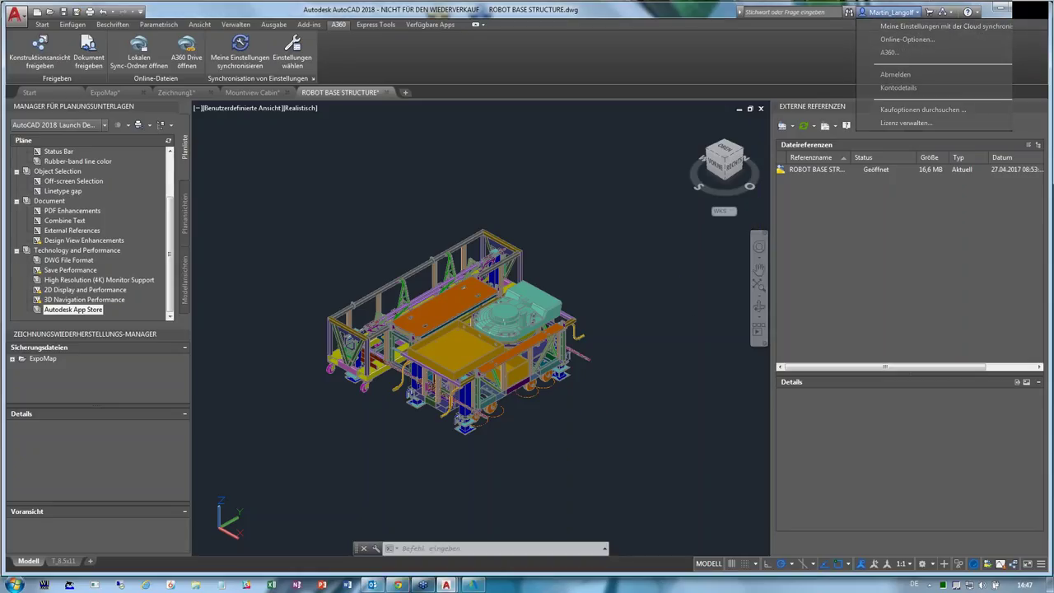
click(890, 52)
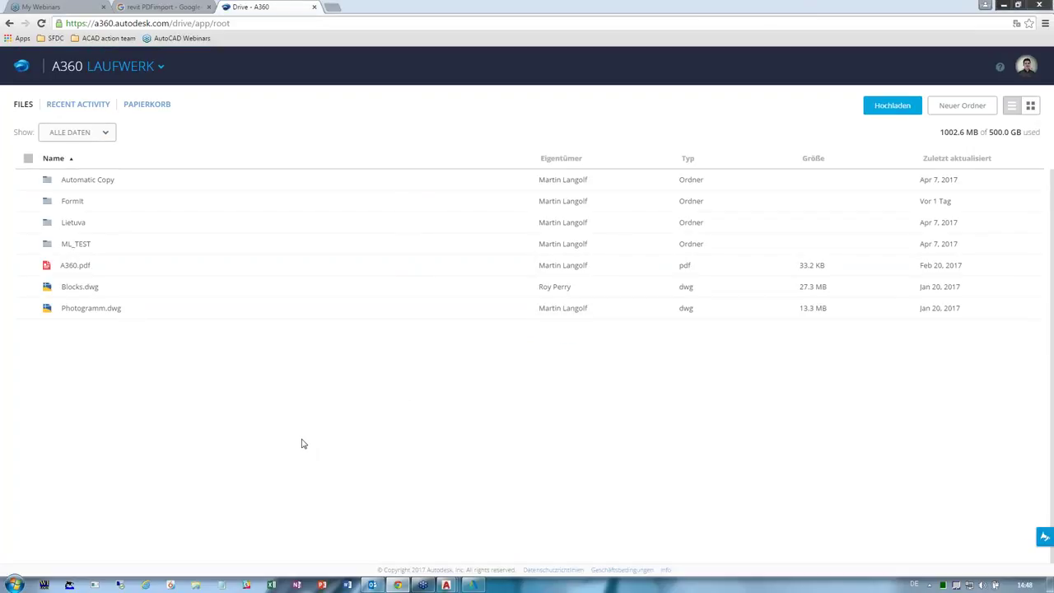
mouse_move(447, 585)
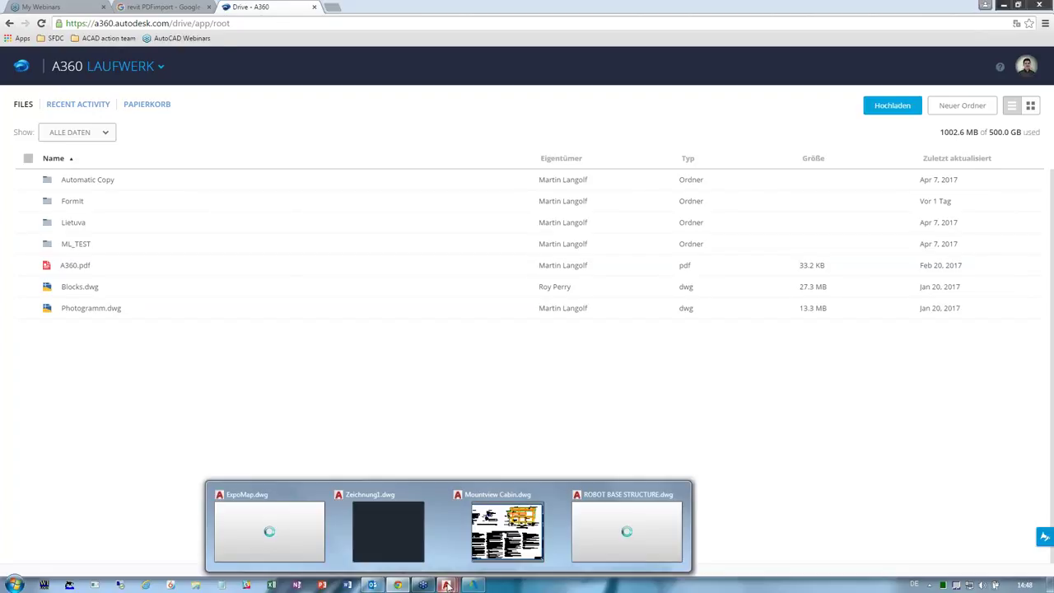
mouse_move(507, 531)
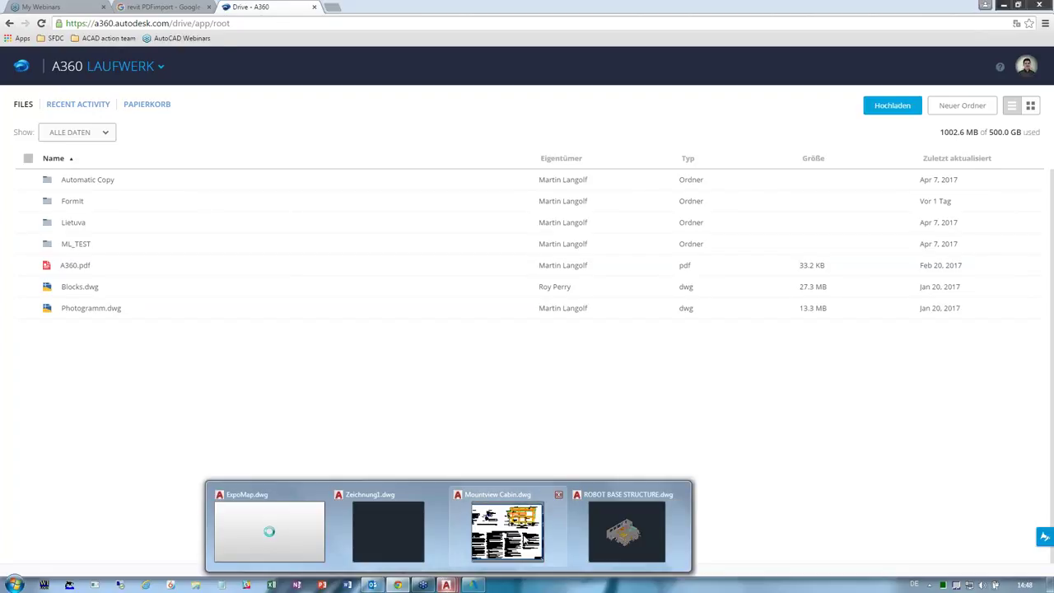
Step: Return to Mountview Cabin.dwg in AutoCAD on its BUILDING SECTION & NOTES layout
click(521, 540)
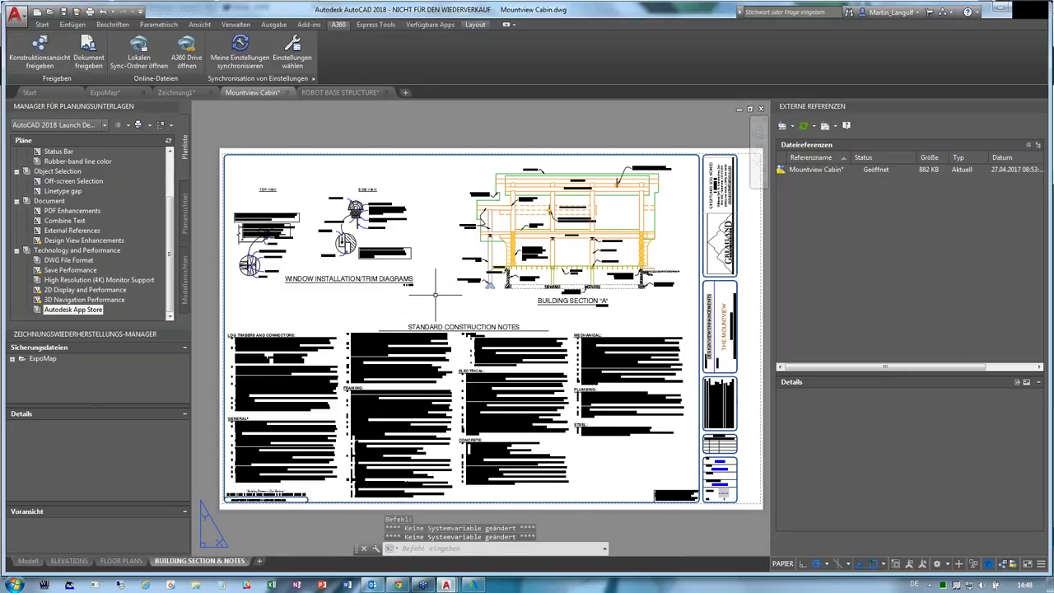
Step: Publish the Mountview Cabin design views online, choosing to publish and view now in the browser
click(15, 15)
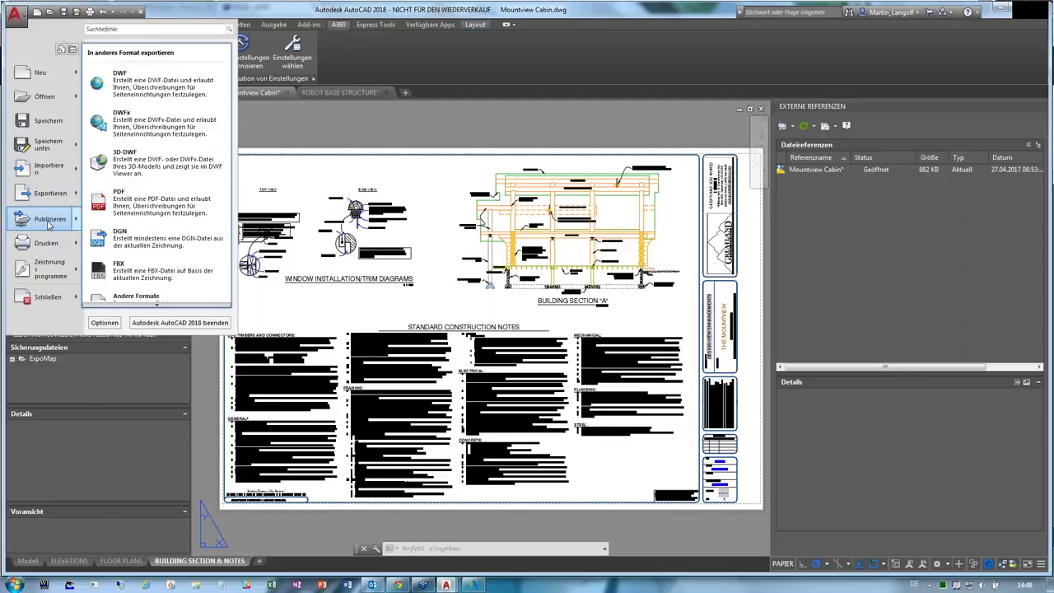
mouse_move(48, 218)
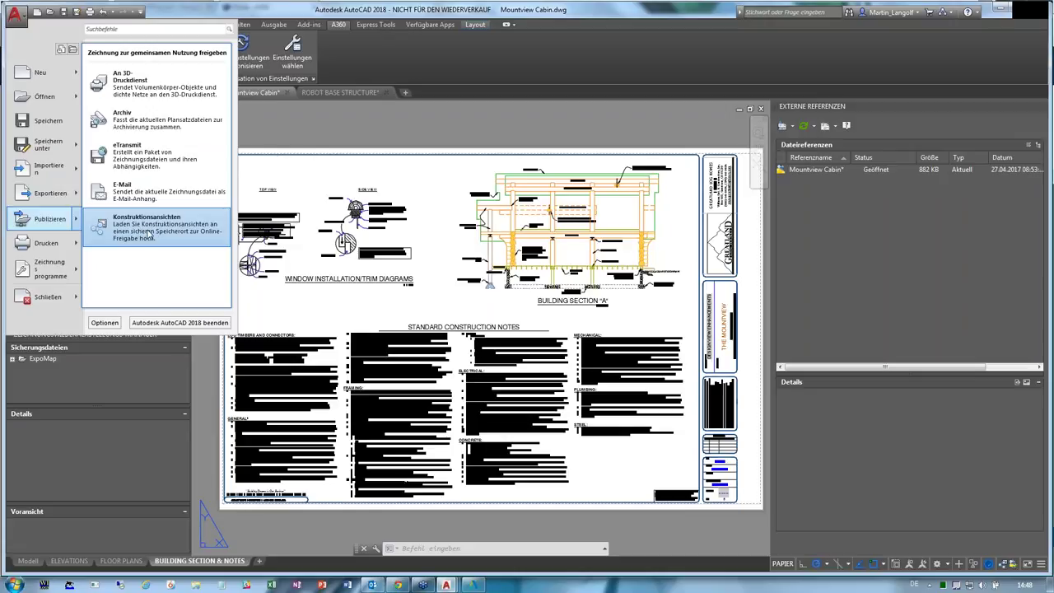
click(149, 235)
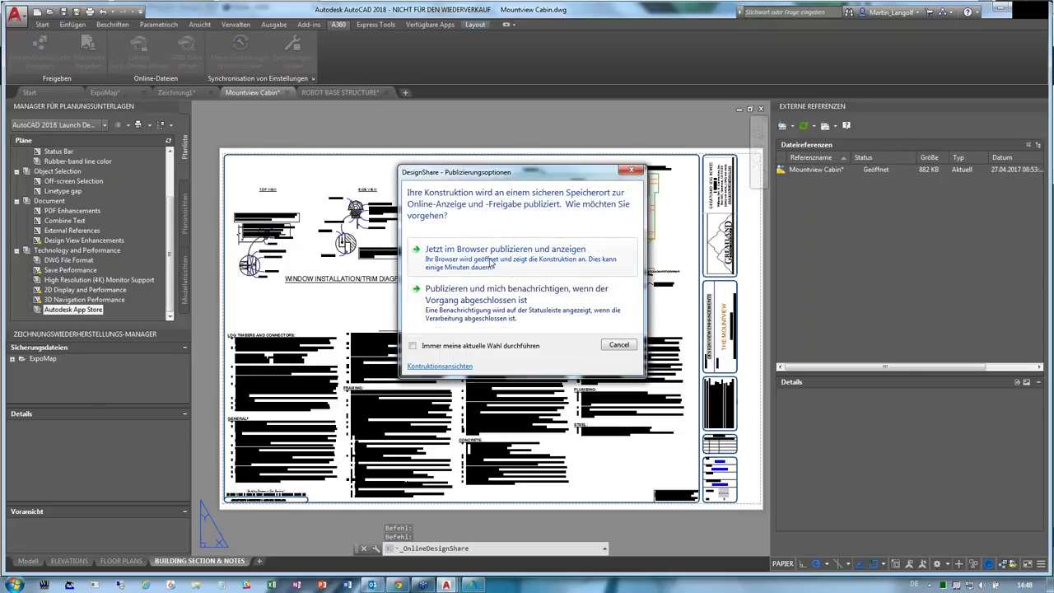
click(492, 262)
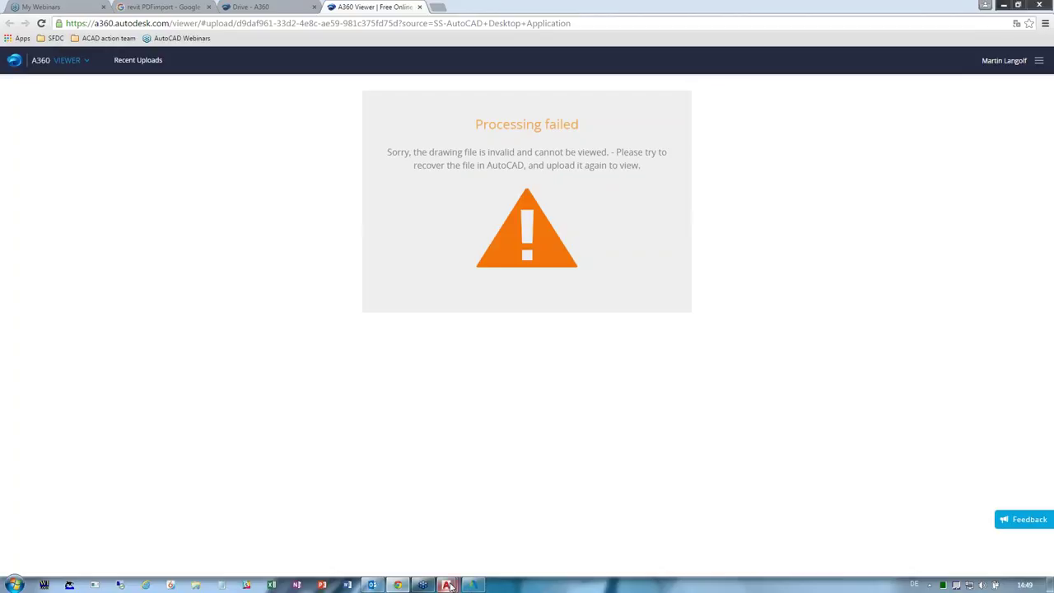
Step: Show Mountview Cabin's FLOOR PLANS layout, adjust the view, then advance to the Q&A slide
mouse_move(446, 584)
click(512, 534)
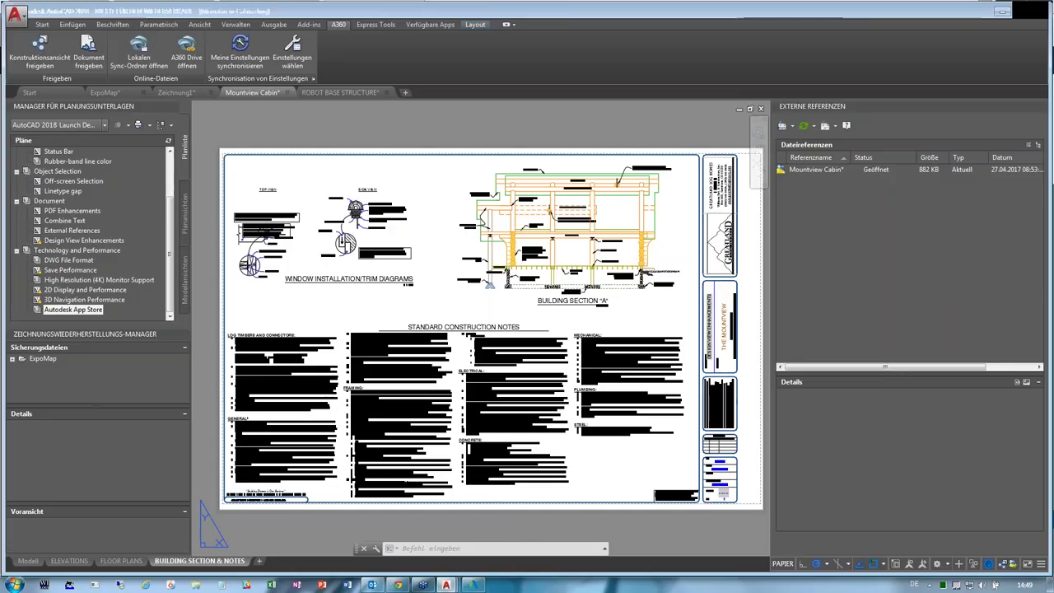
middle_drag(449, 247, 480, 267)
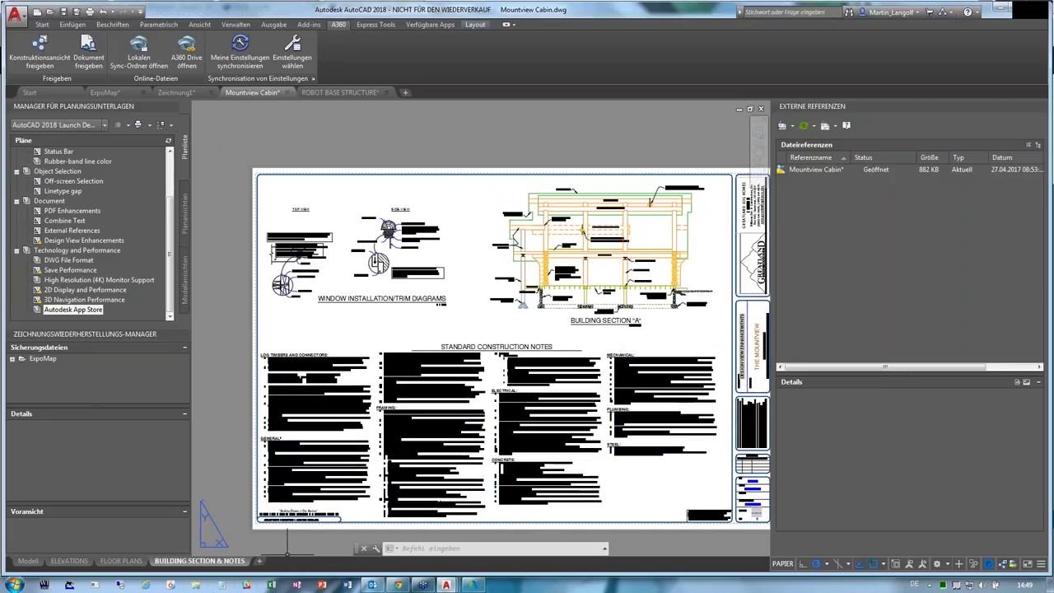
click(129, 562)
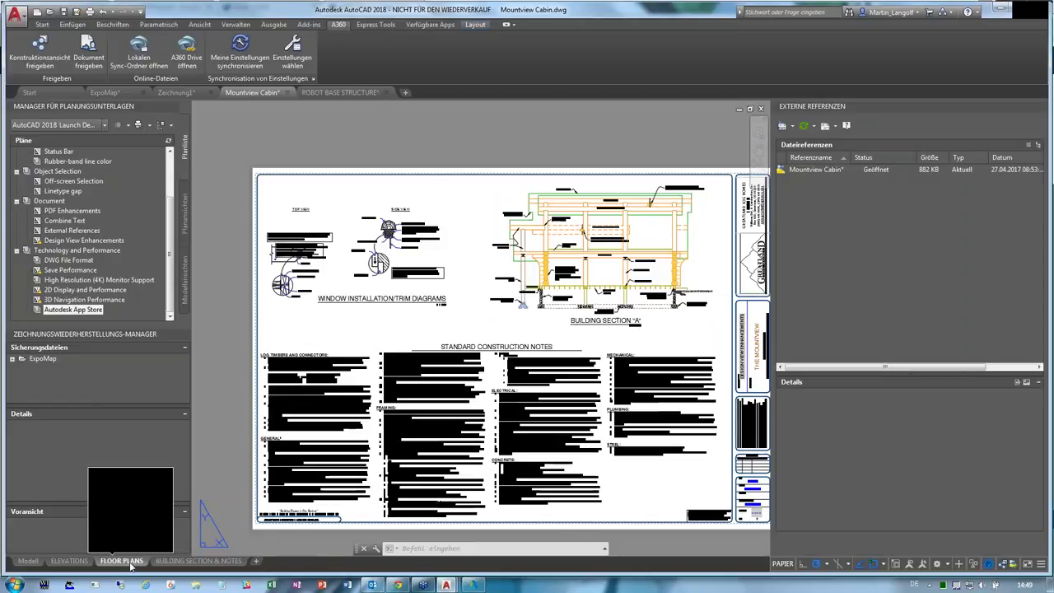
scroll(419, 320, down, 3)
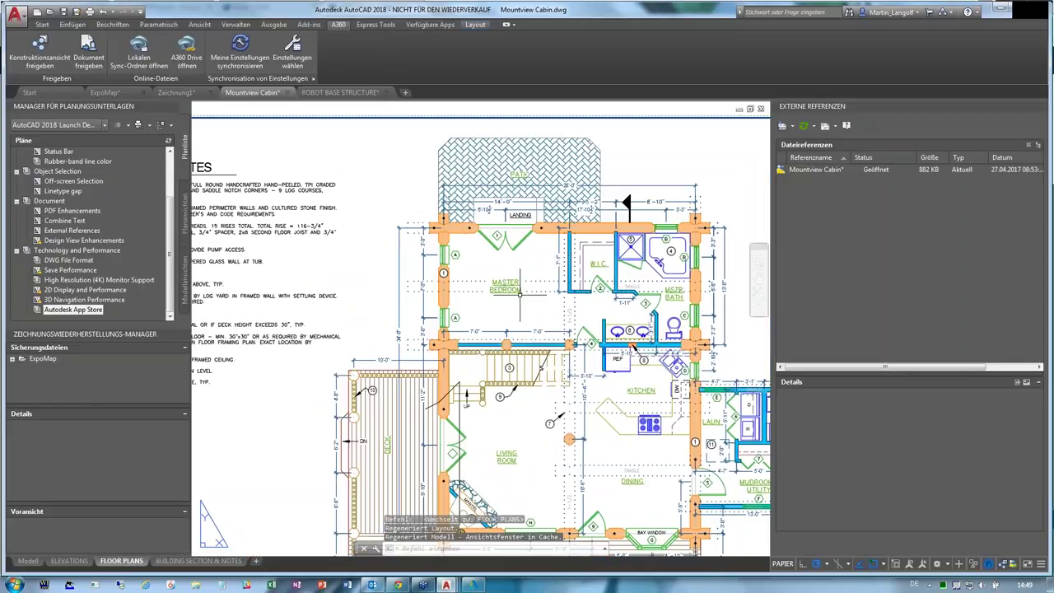
scroll(418, 320, down, 3)
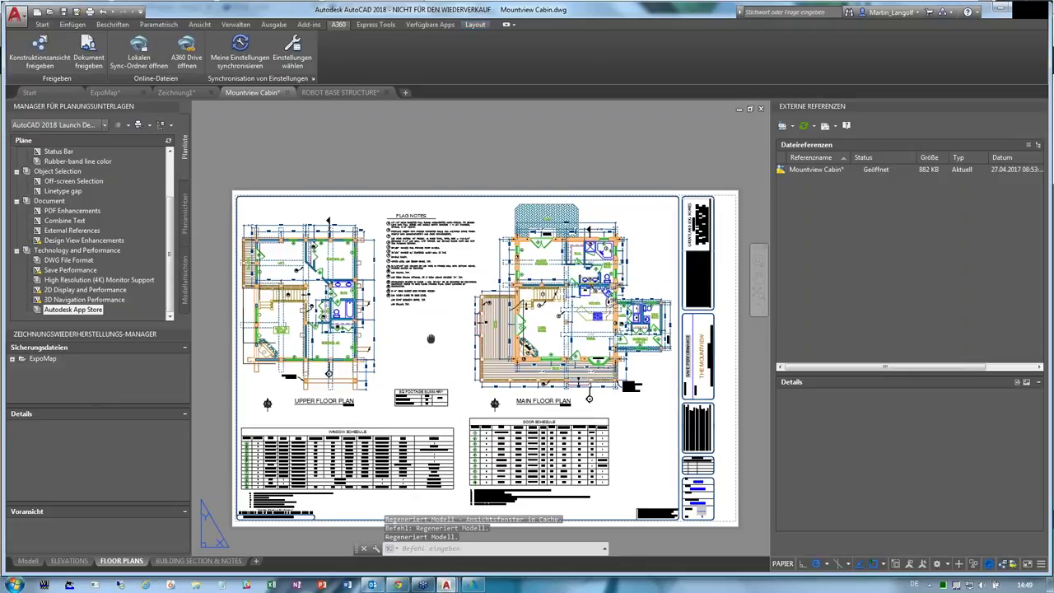
middle_drag(430, 338, 422, 344)
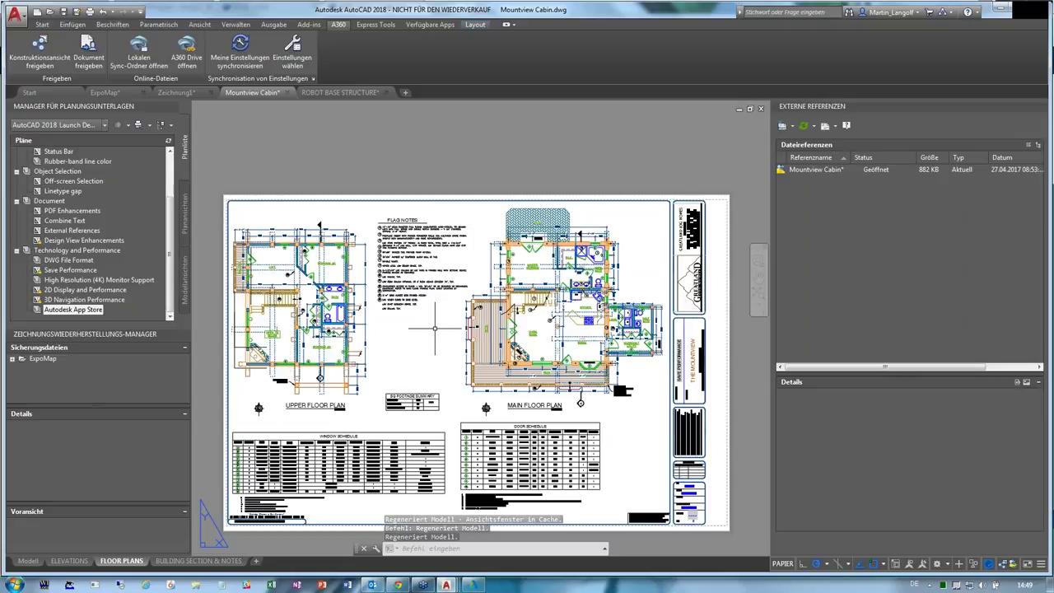
click(412, 350)
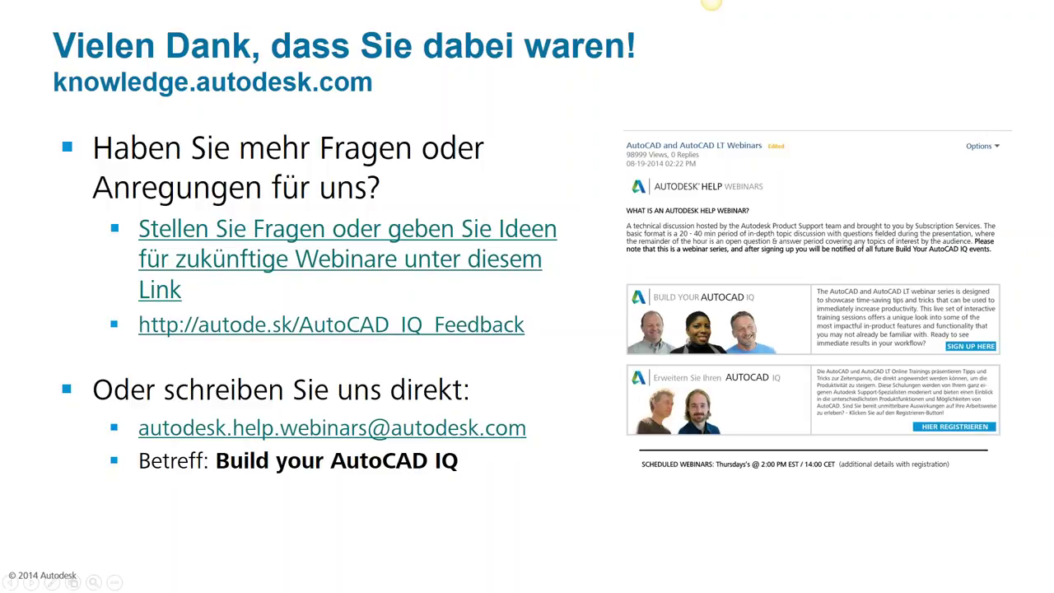
click(542, 176)
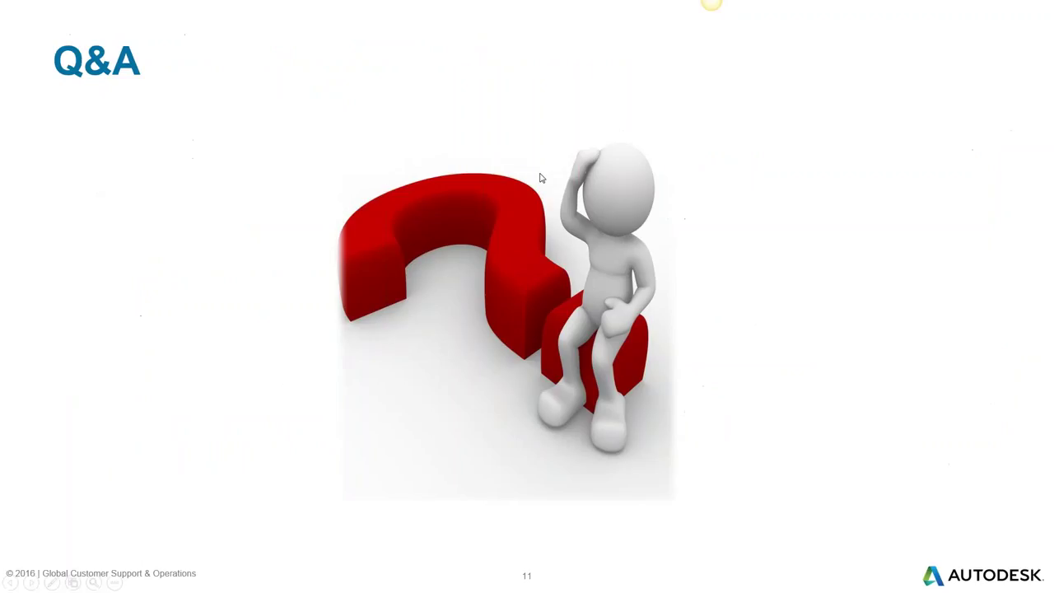